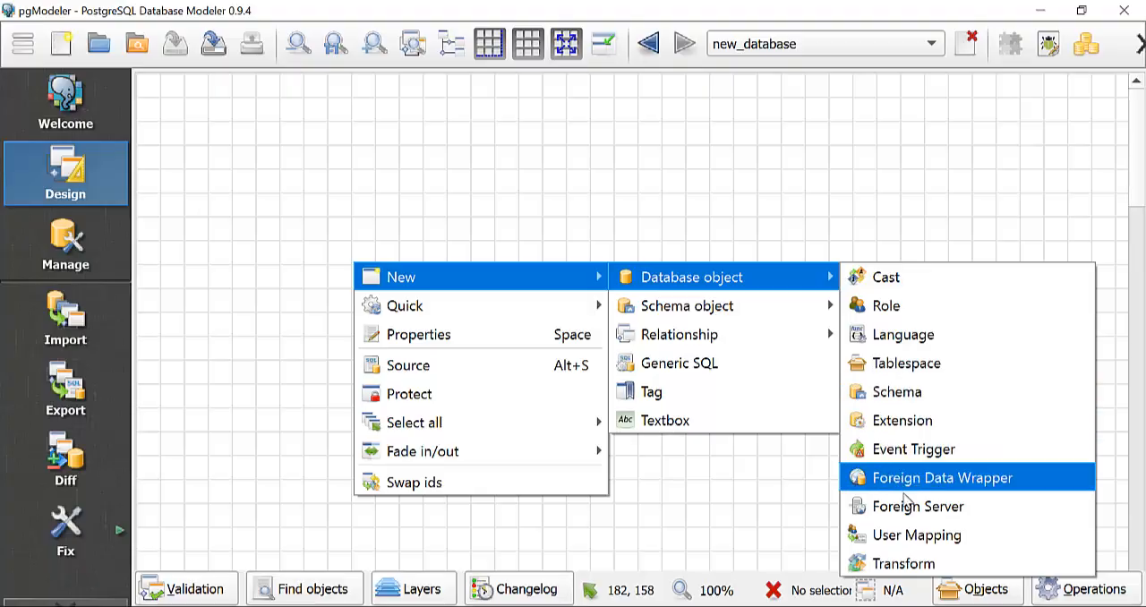
Start a new schema with name and alias procesos and the comment "Esquema para gestionar procesos de produccion".
{"action": "left_click", "coordinate": [896, 393]}
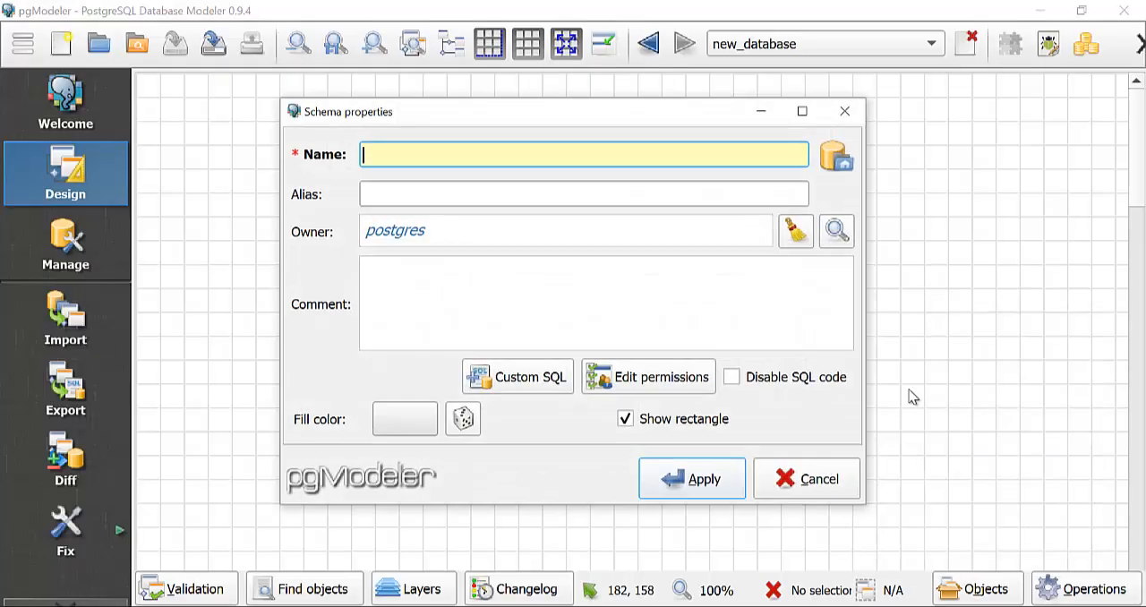
{"action": "type", "text": "procesos"}
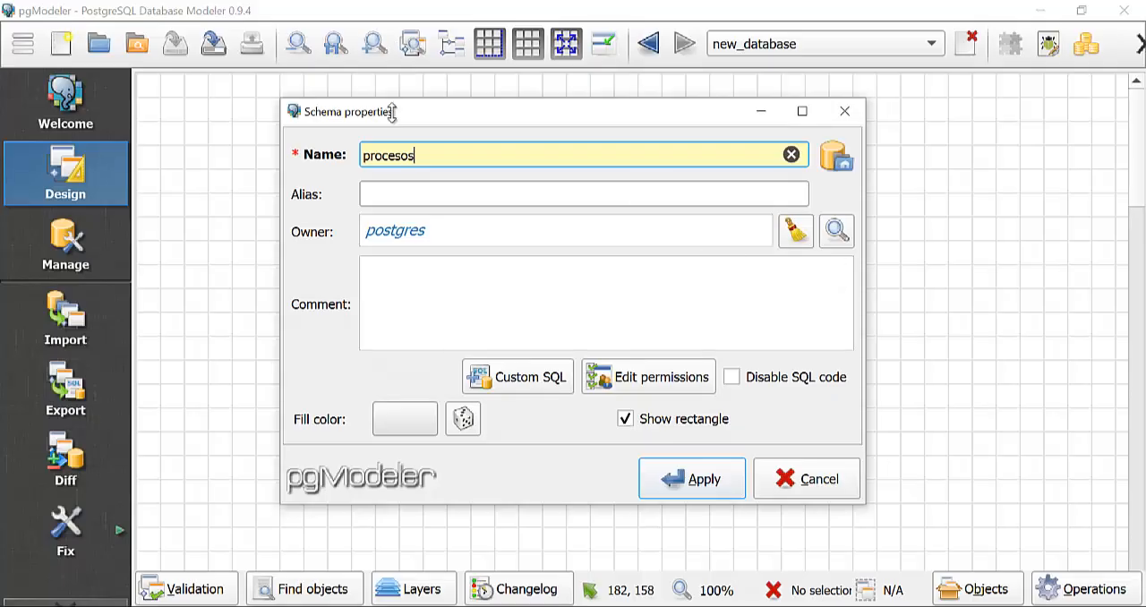
{"action": "left_click_drag", "start_coordinate": [448, 159], "coordinate": [367, 157]}
{"action": "key", "text": "ctrl+c"}
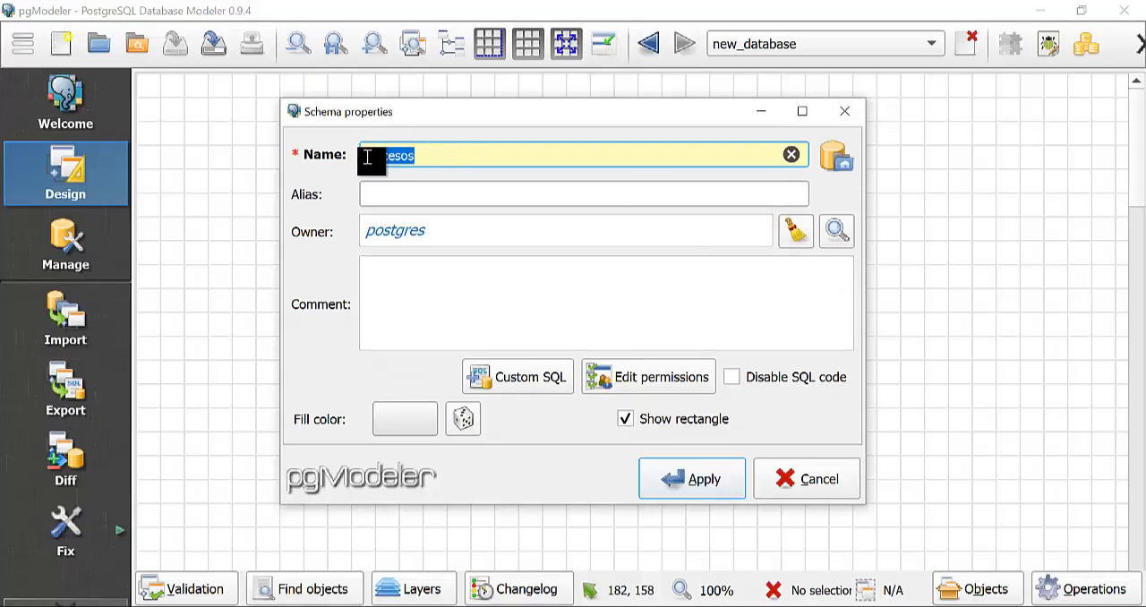
{"action": "left_click", "coordinate": [467, 195]}
{"action": "key", "text": "ctrl+v"}
{"action": "left_click", "coordinate": [516, 311]}
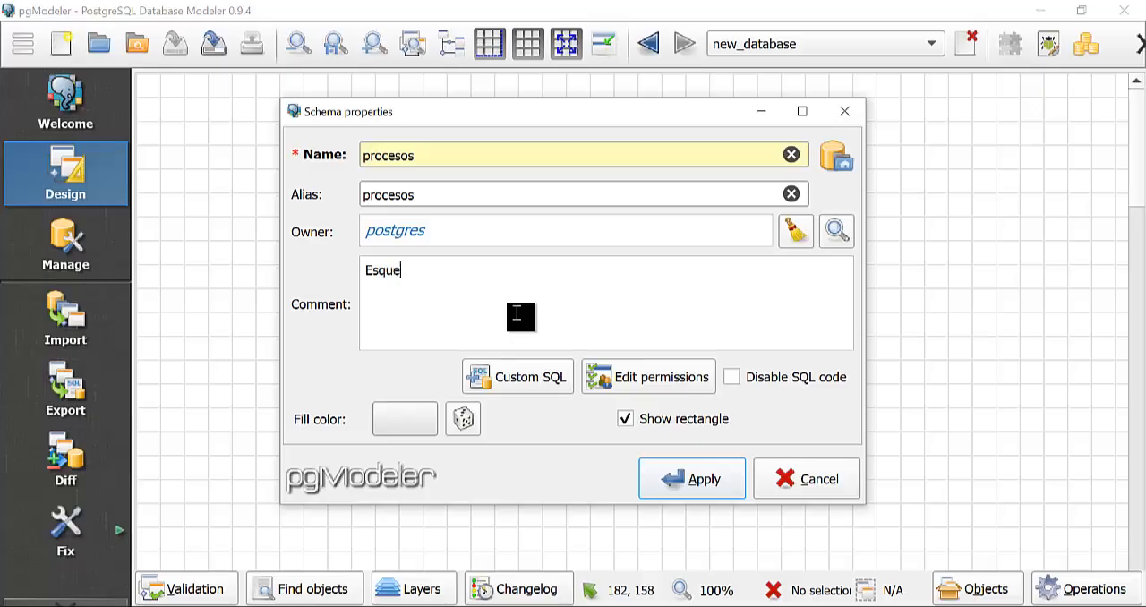
{"action": "type", "text": "Esquema para gestionar procesos de produccion"}
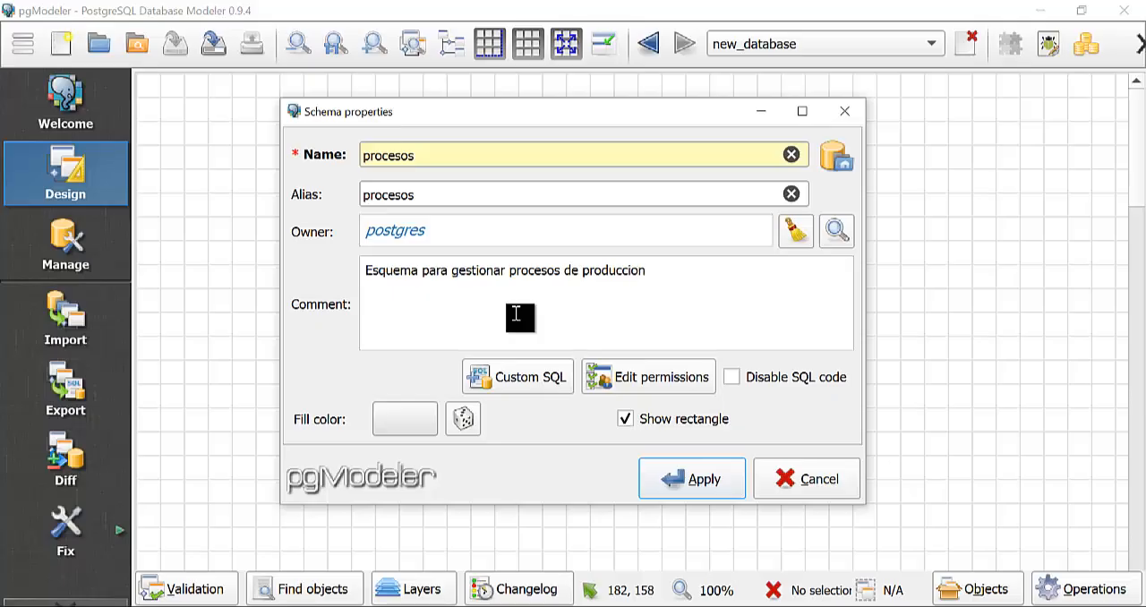
Set the procesos schema's fill color to green #00aa00 and apply the new schema.
{"action": "left_click", "coordinate": [412, 424]}
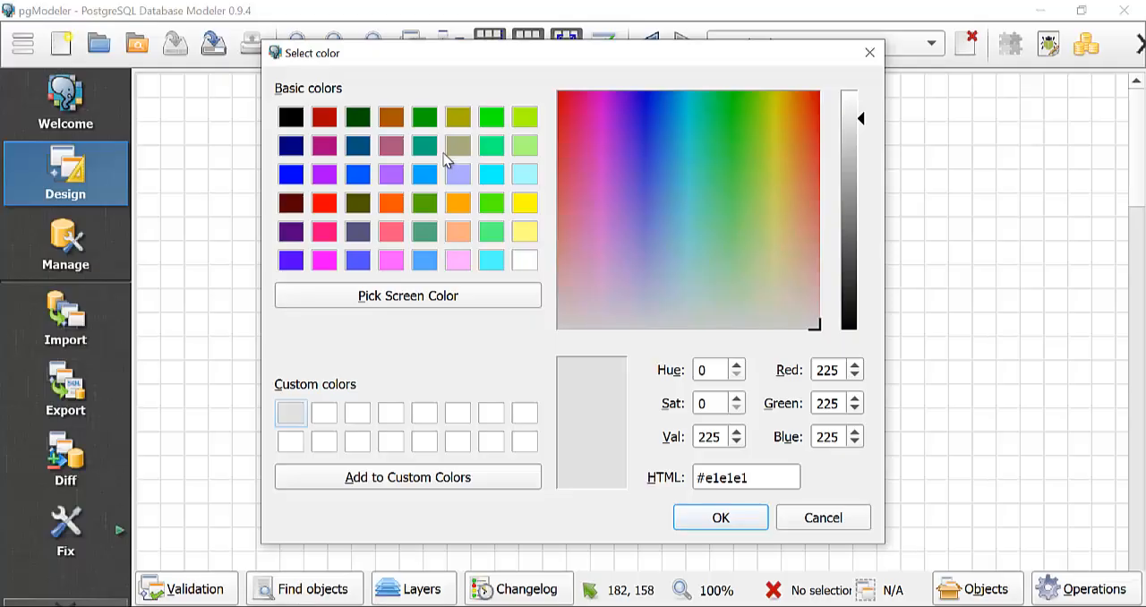
{"action": "left_click", "coordinate": [426, 117]}
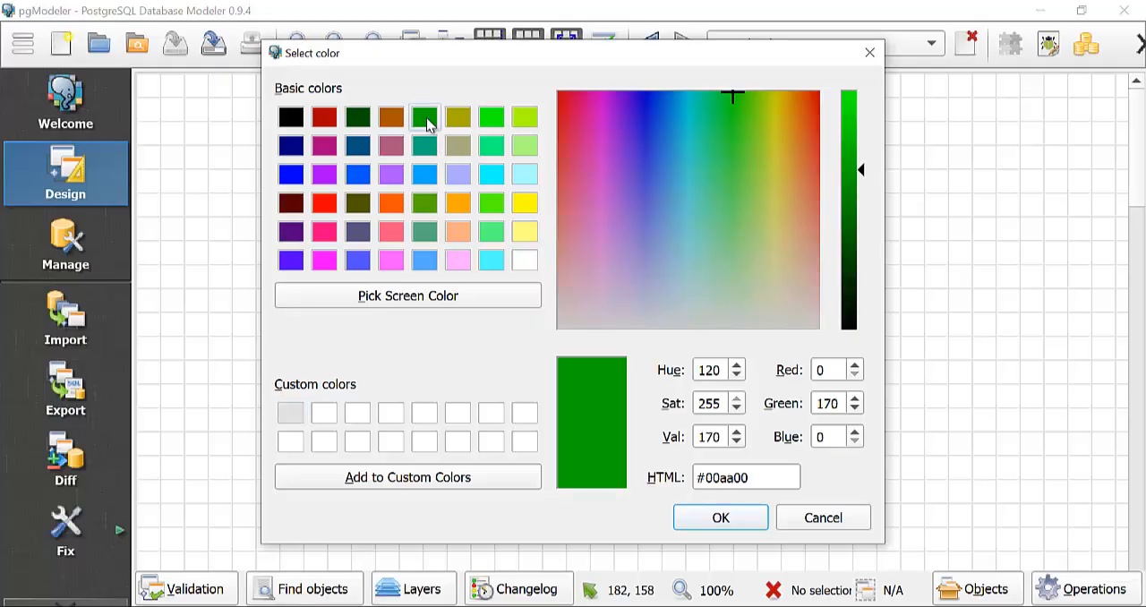
{"action": "left_click", "coordinate": [744, 519]}
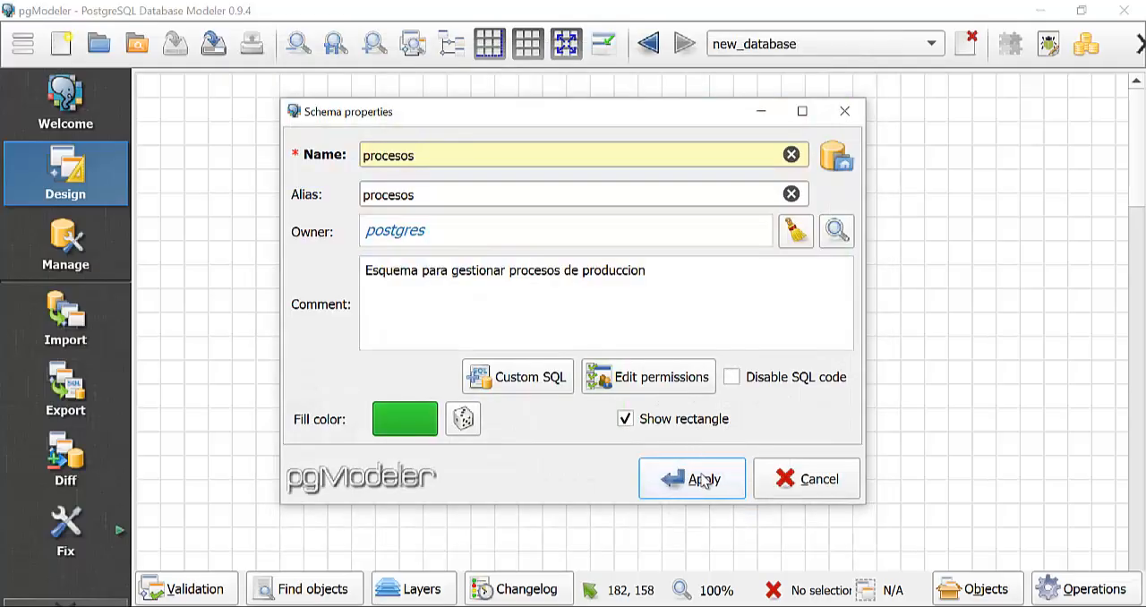
{"action": "left_click", "coordinate": [704, 484]}
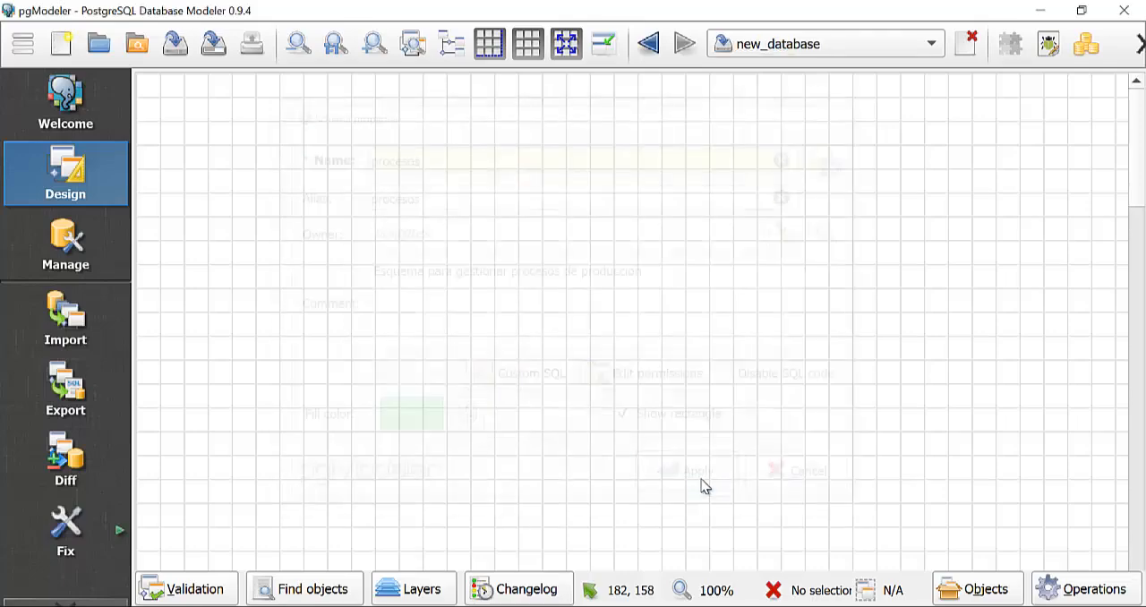
Start another schema with name and alias personal and the comment "esquema para gestionar datos de el personal".
{"action": "right_click", "coordinate": [311, 134]}
{"action": "mouse_move", "coordinate": [509, 144]}
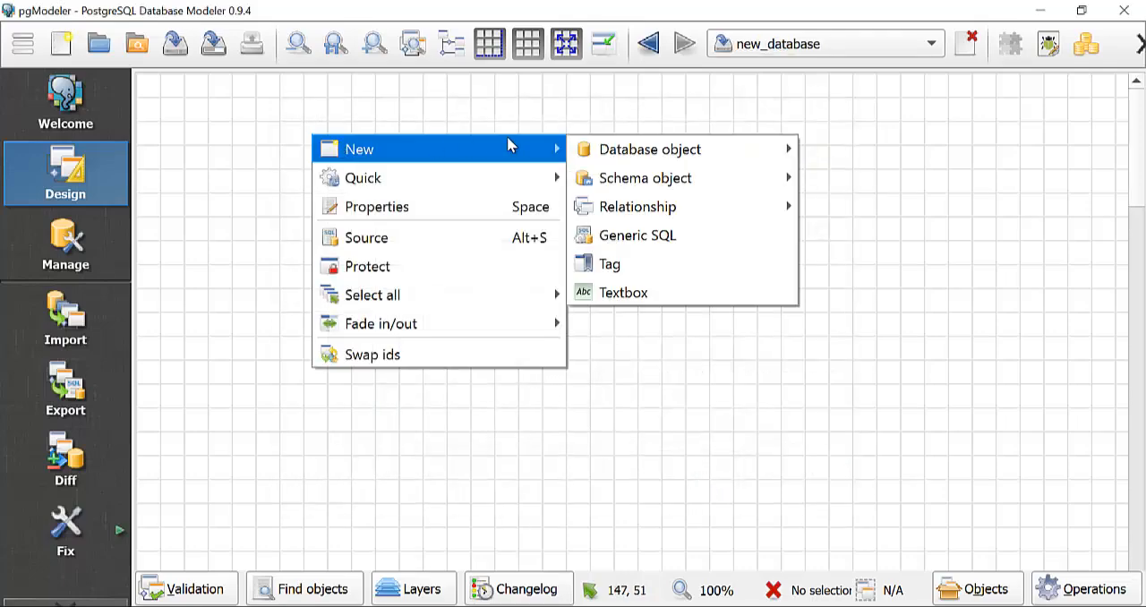
{"action": "mouse_move", "coordinate": [626, 153]}
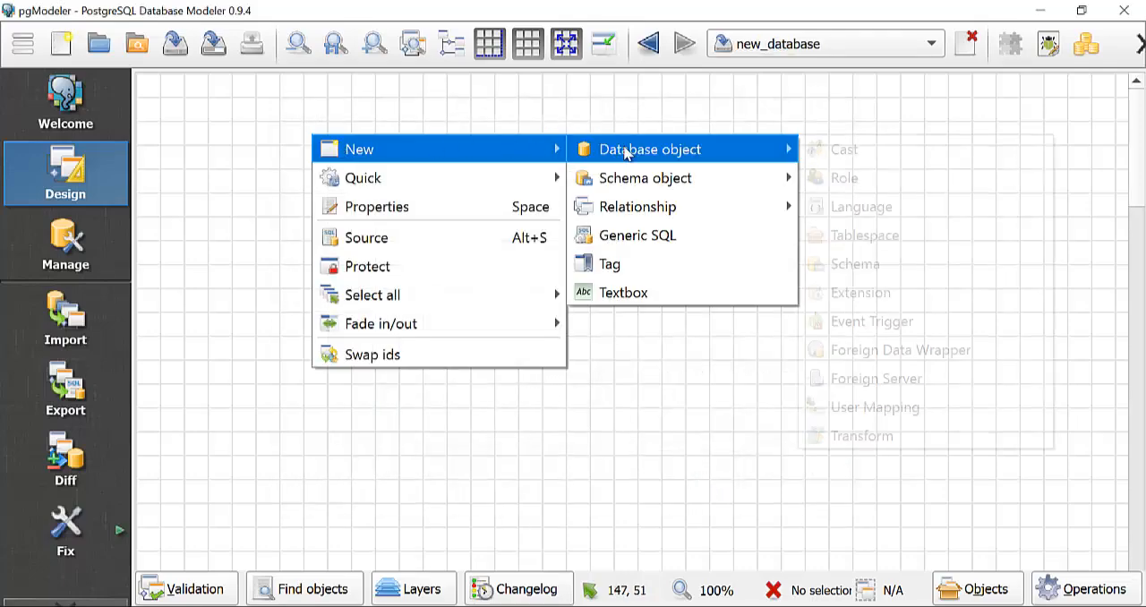
{"action": "left_click", "coordinate": [855, 264]}
{"action": "type", "text": "p"}
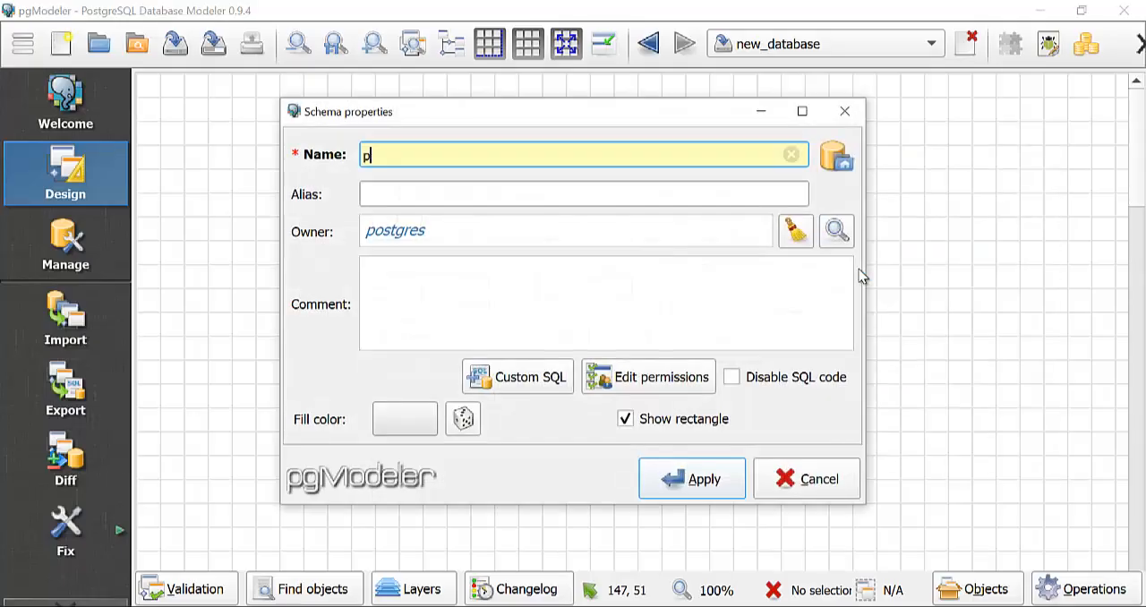
{"action": "type", "text": "ersonal"}
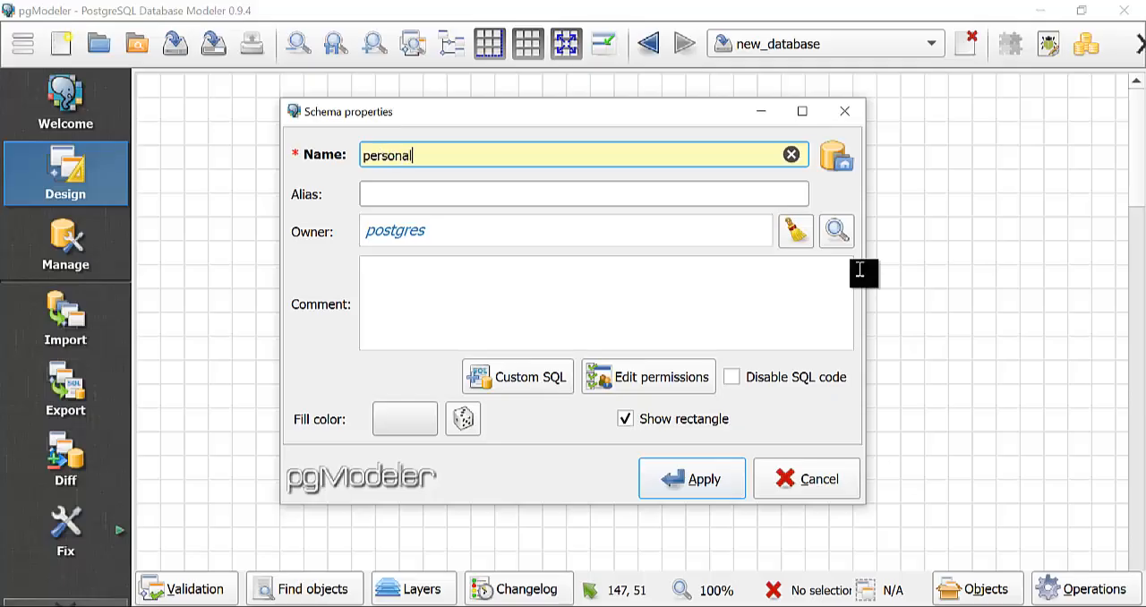
{"action": "double_click", "coordinate": [385, 155]}
{"action": "key", "text": "ctrl+c"}
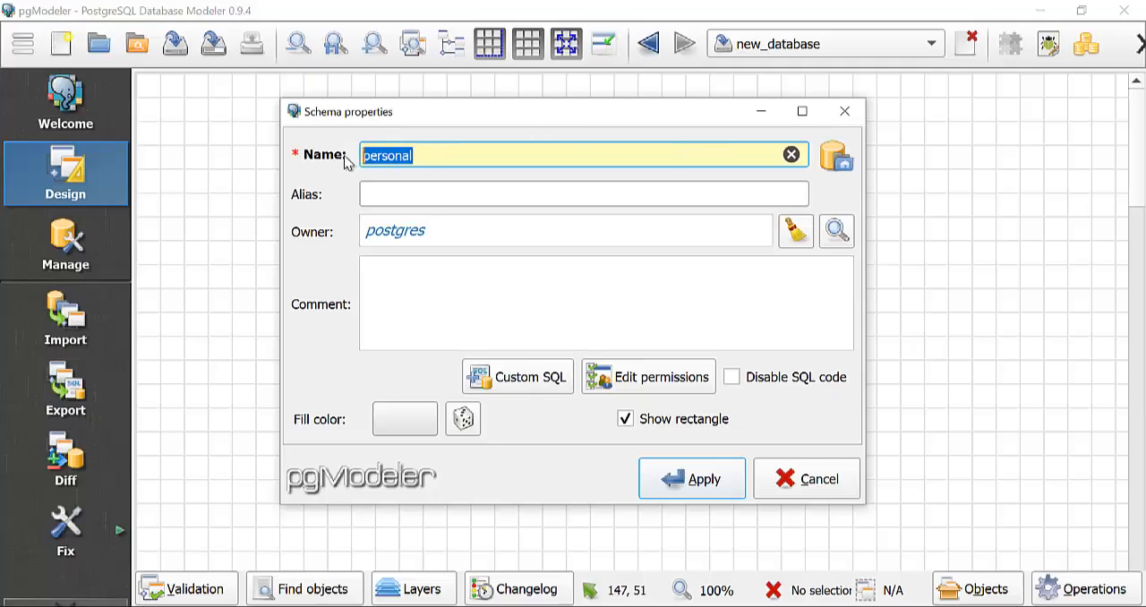
{"action": "left_click", "coordinate": [418, 192]}
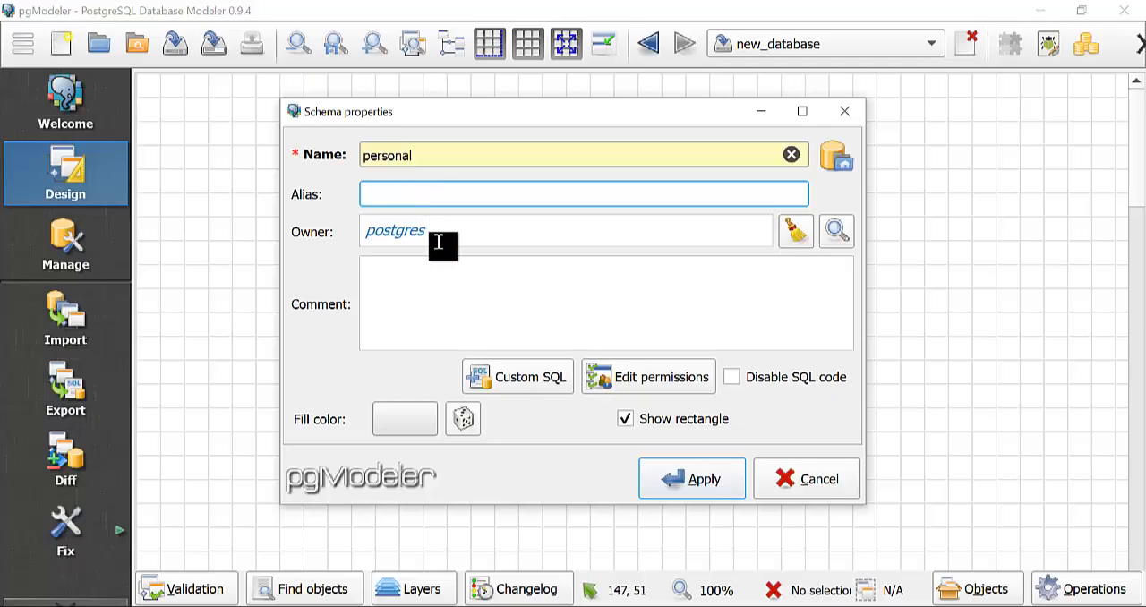
{"action": "key", "text": "ctrl+v"}
{"action": "left_click", "coordinate": [470, 308]}
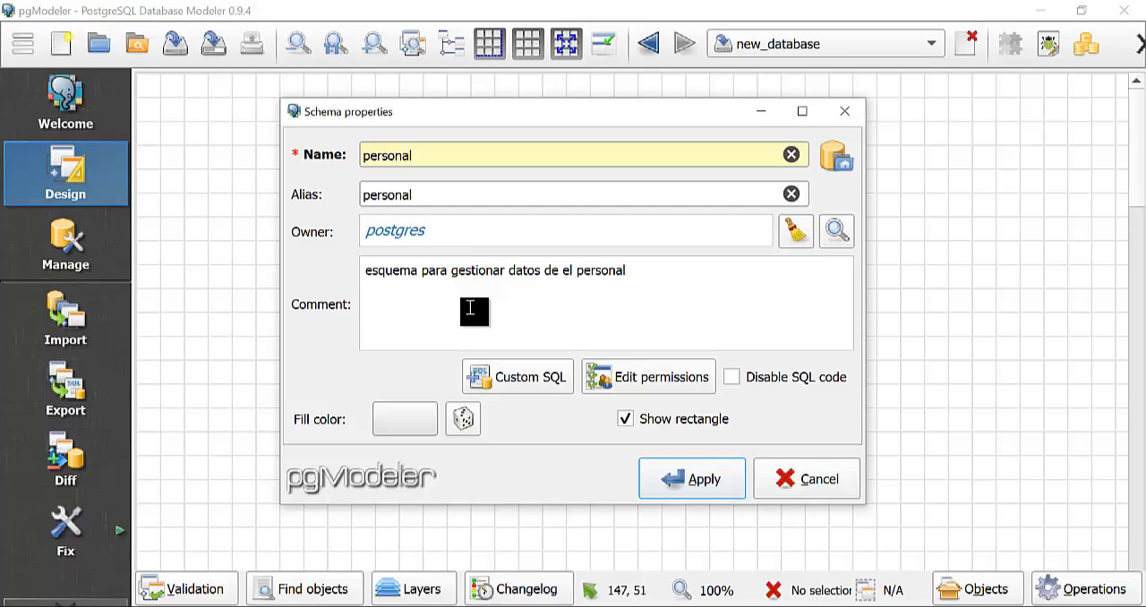
Set the personal schema's fill color to light blue #55aaff and apply the new schema.
{"action": "left_click", "coordinate": [398, 417]}
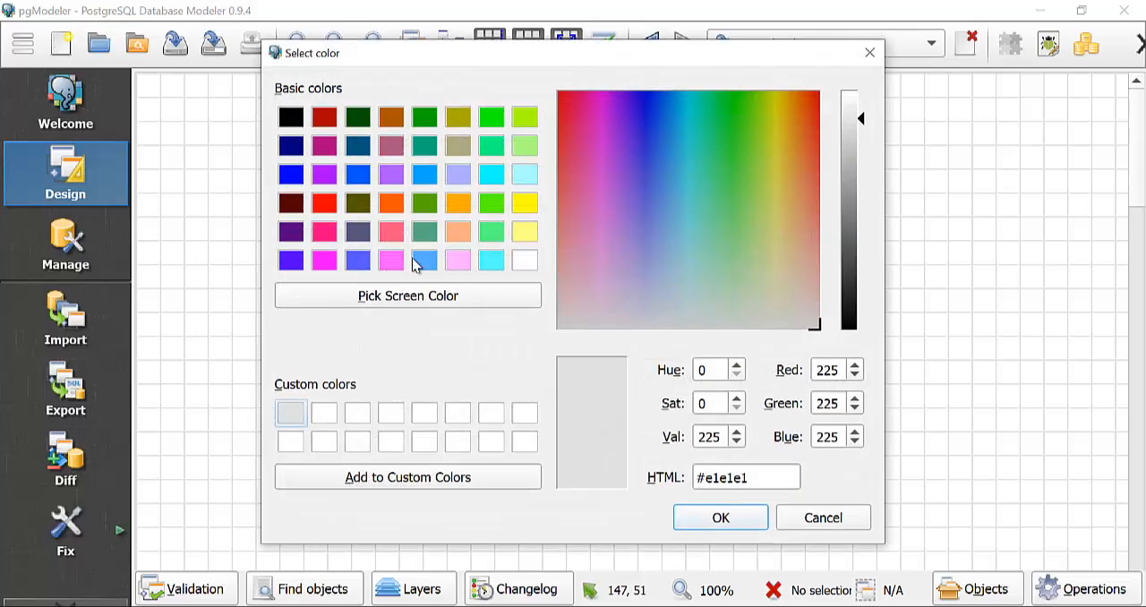
{"action": "left_click", "coordinate": [430, 265]}
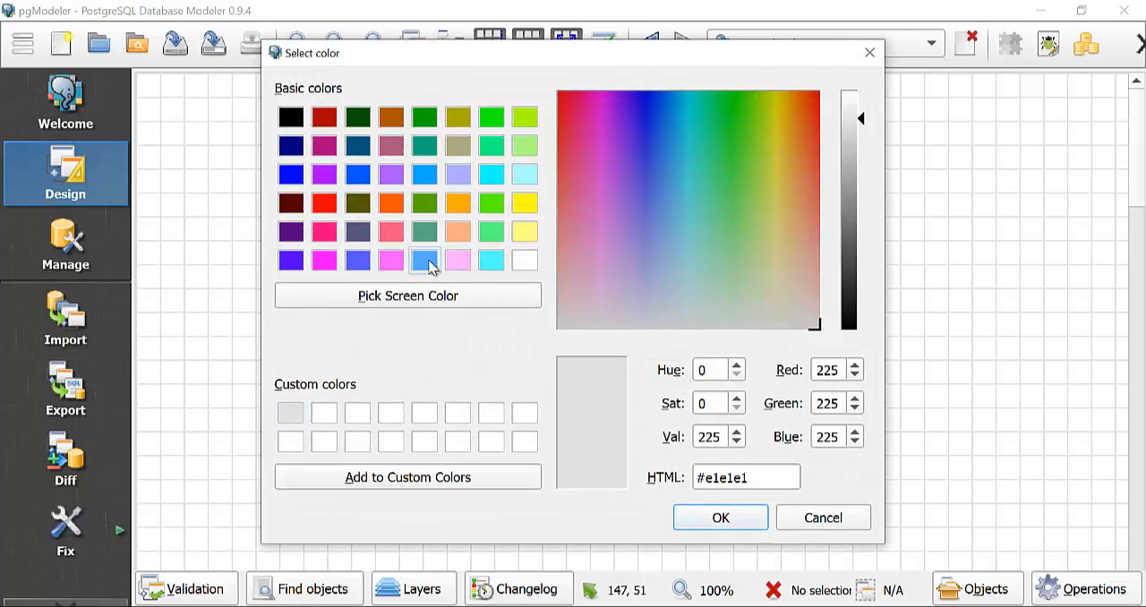
{"action": "left_click", "coordinate": [723, 519]}
{"action": "left_click", "coordinate": [693, 490]}
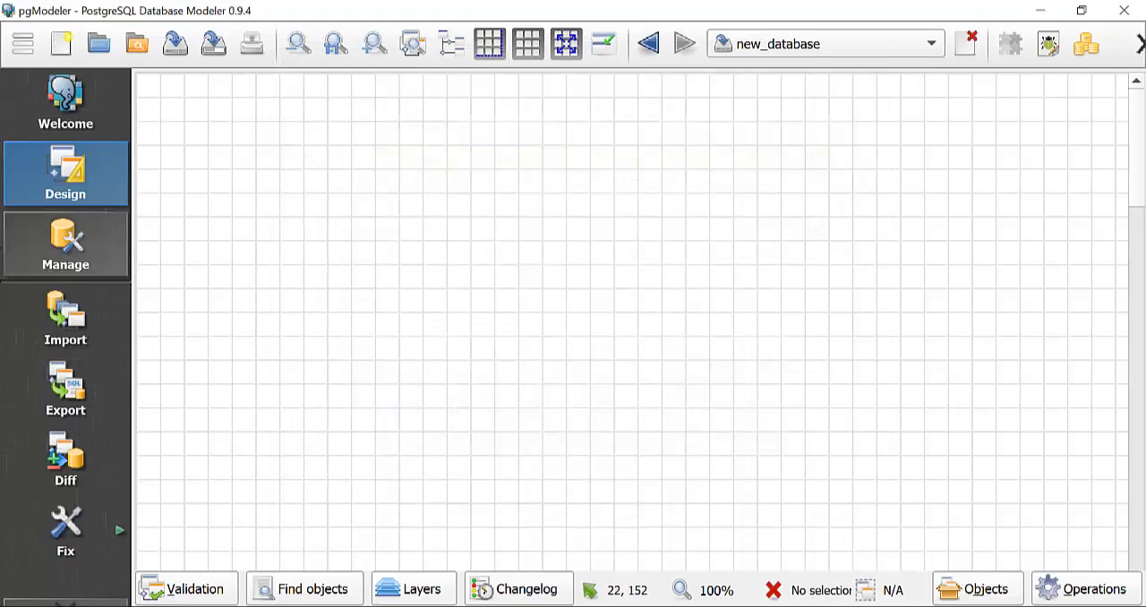
Start a new table in the model with both its name and alias set to empleados.
{"action": "right_click", "coordinate": [433, 196]}
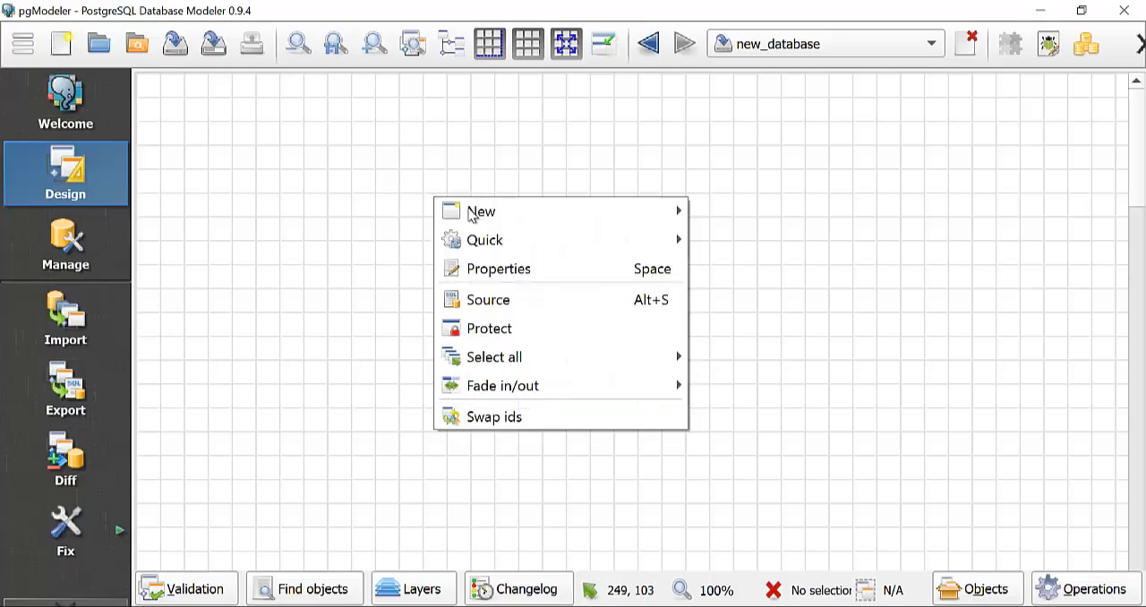
{"action": "mouse_move", "coordinate": [472, 213]}
{"action": "mouse_move", "coordinate": [729, 209]}
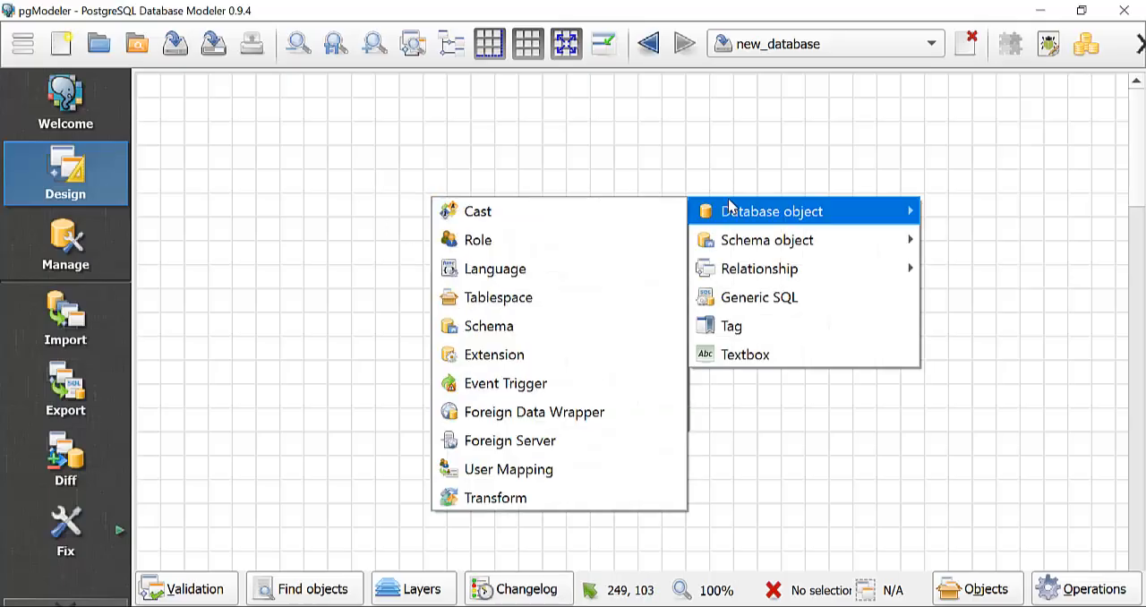
{"action": "mouse_move", "coordinate": [743, 244]}
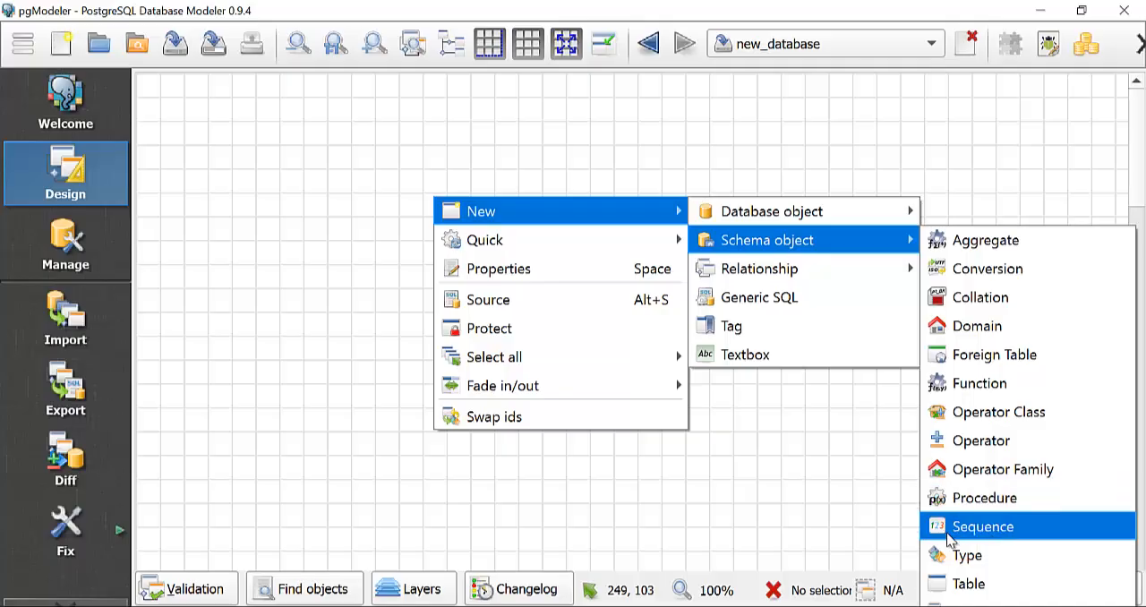
{"action": "left_click", "coordinate": [969, 583]}
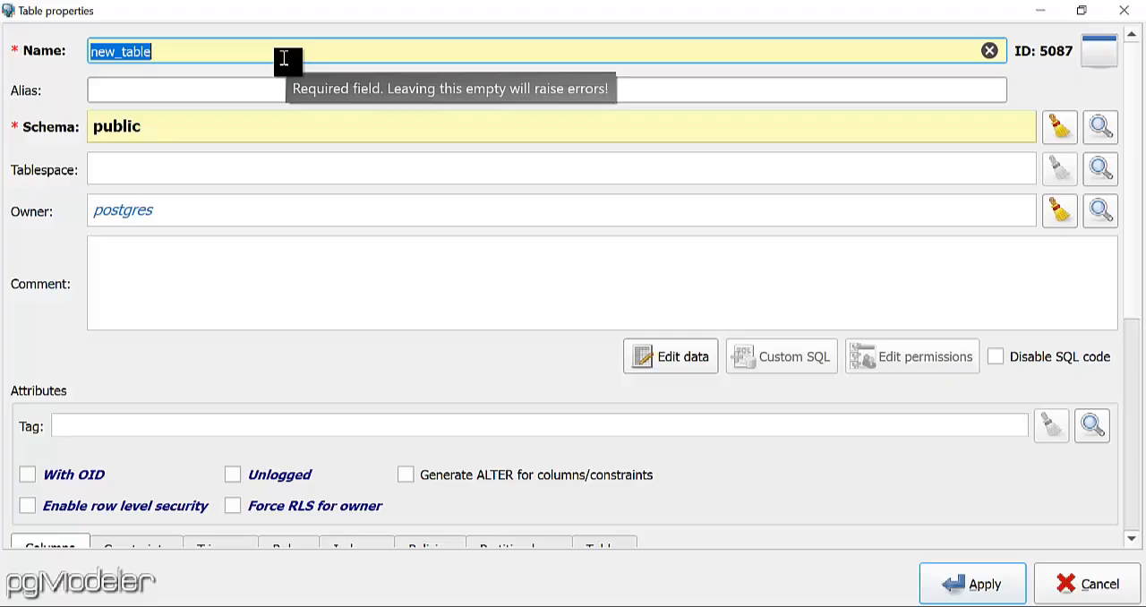
{"action": "type", "text": "empleados"}
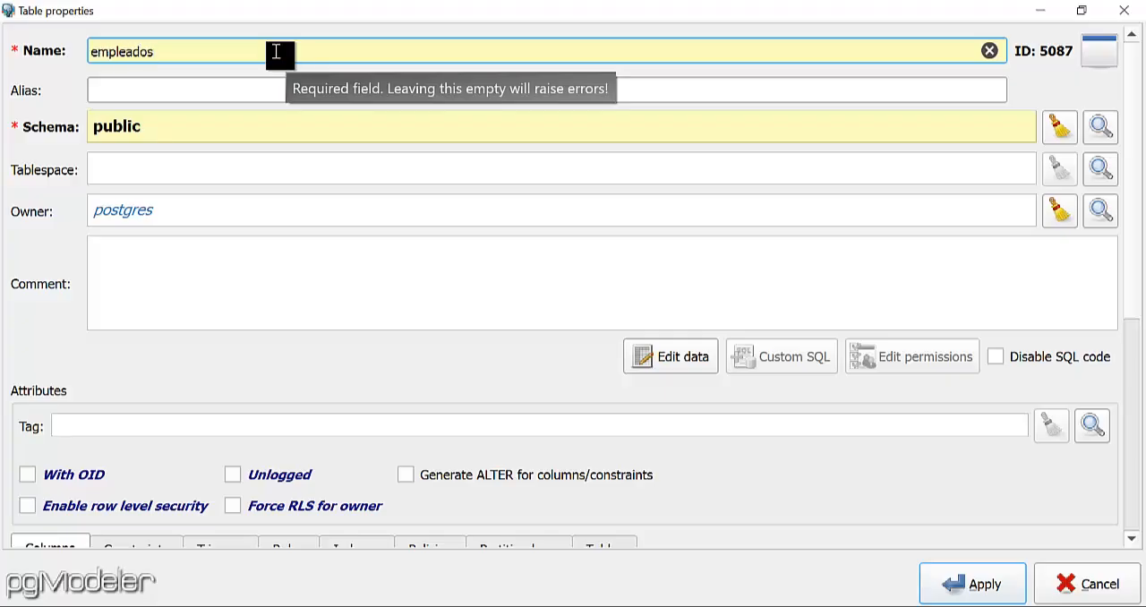
{"action": "left_click_drag", "start_coordinate": [256, 51], "coordinate": [79, 56]}
{"action": "key", "text": "ctrl+c"}
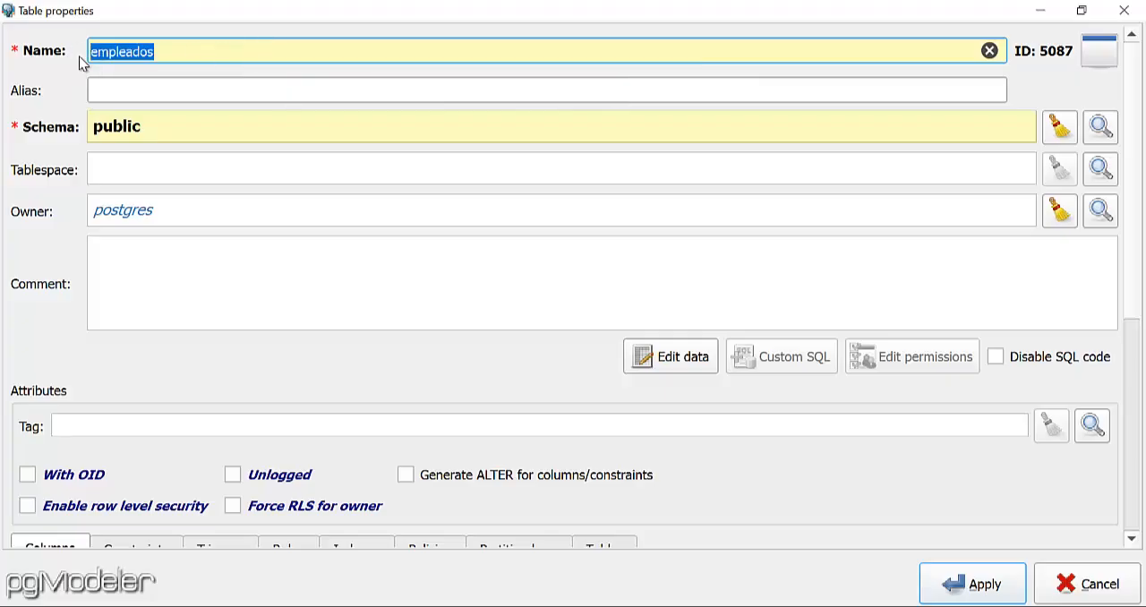
{"action": "left_click", "coordinate": [143, 89]}
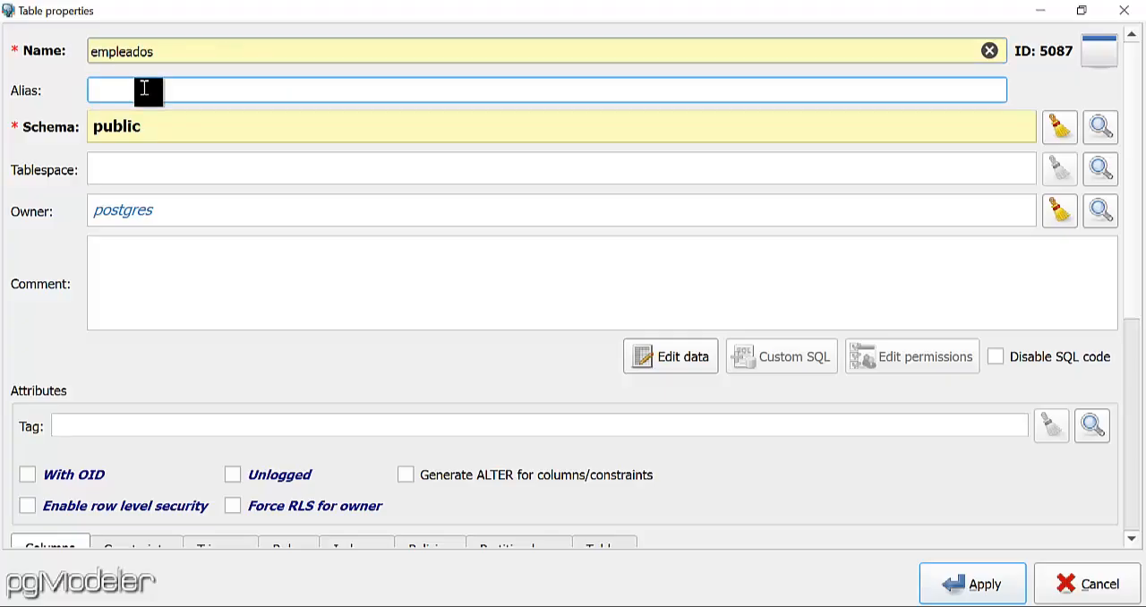
{"action": "key", "text": "ctrl+v"}
Assign the empleados table to the personal schema and enter the comment "Tabla para almacenar datos de los empleados".
{"action": "left_click", "coordinate": [999, 129]}
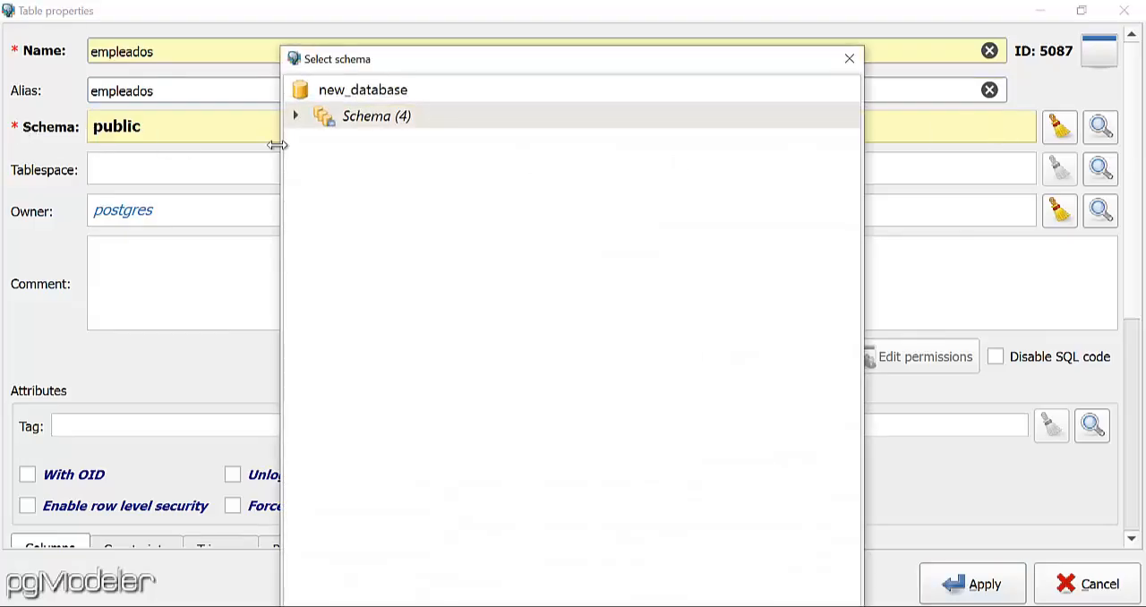
{"action": "left_click", "coordinate": [296, 117]}
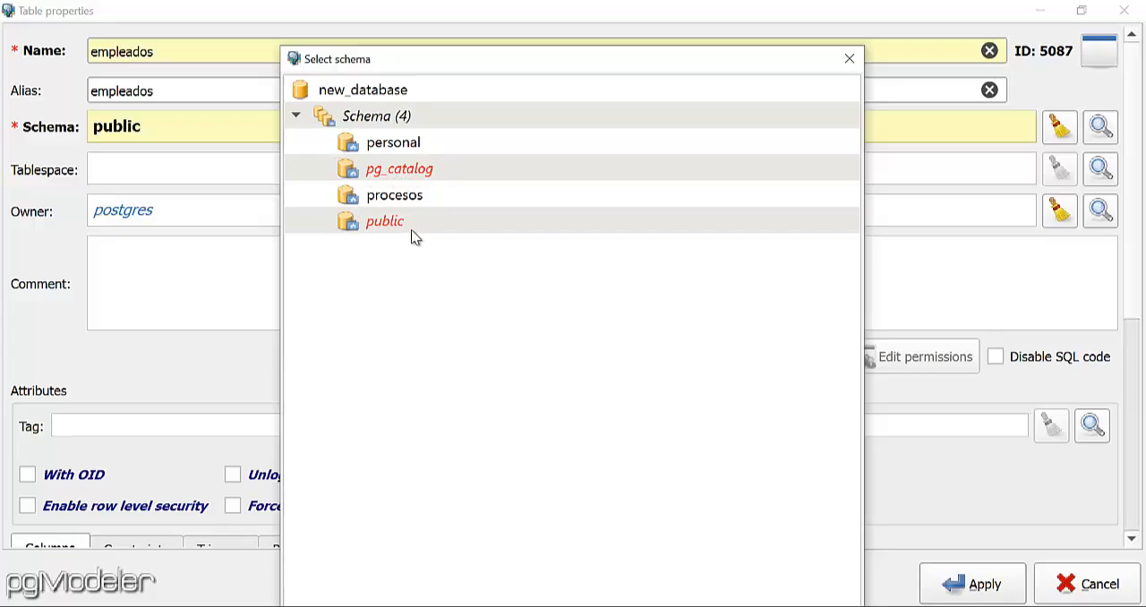
{"action": "double_click", "coordinate": [379, 149]}
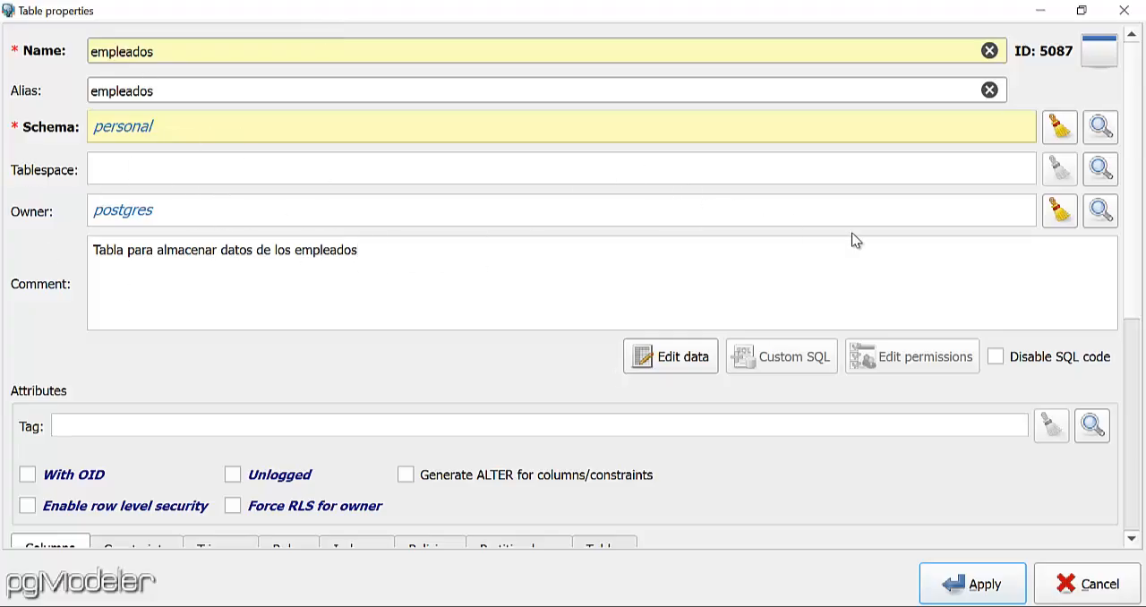
Examine the empleados table's sections for constraints, triggers, rules, indexes, policies, partition keys and tables.
{"action": "left_click_drag", "start_coordinate": [1135, 179], "coordinate": [1143, 385]}
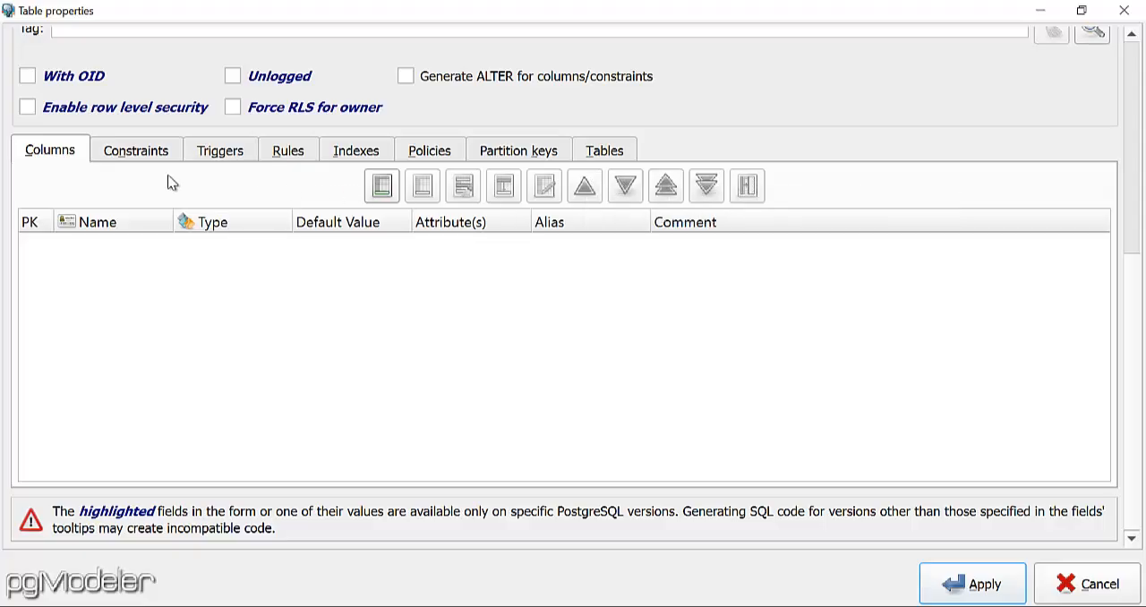
{"action": "left_click", "coordinate": [152, 156]}
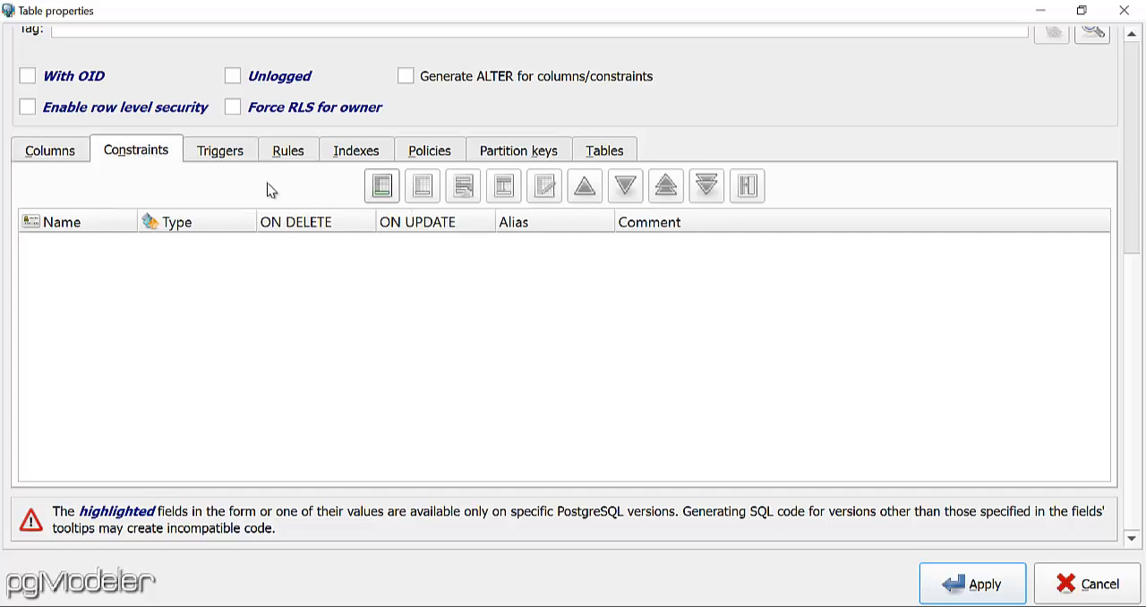
{"action": "left_click", "coordinate": [214, 162]}
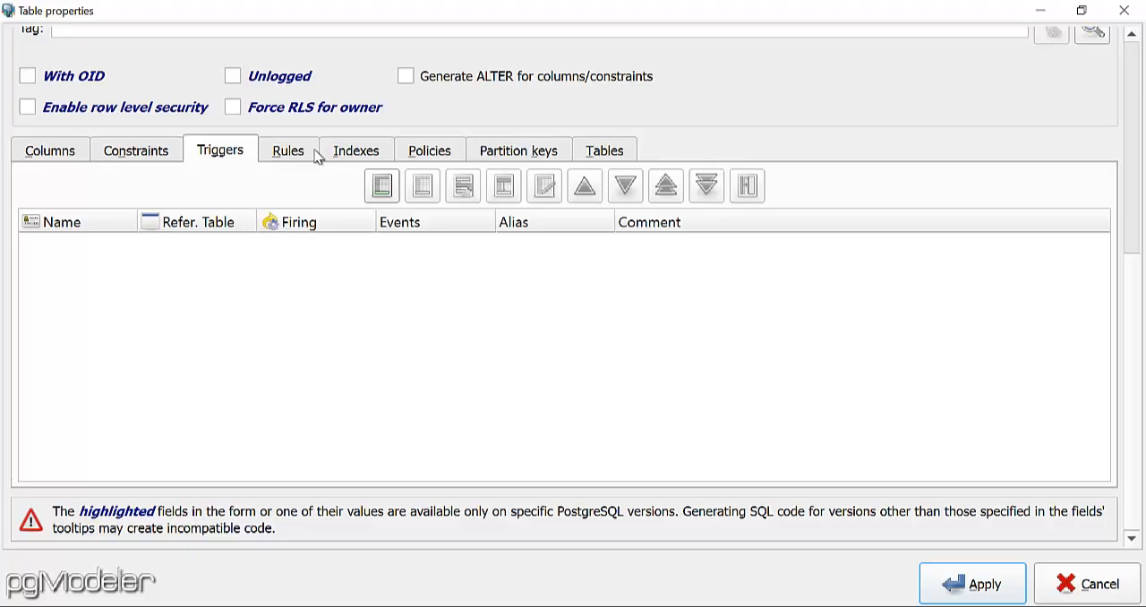
{"action": "left_click", "coordinate": [287, 158]}
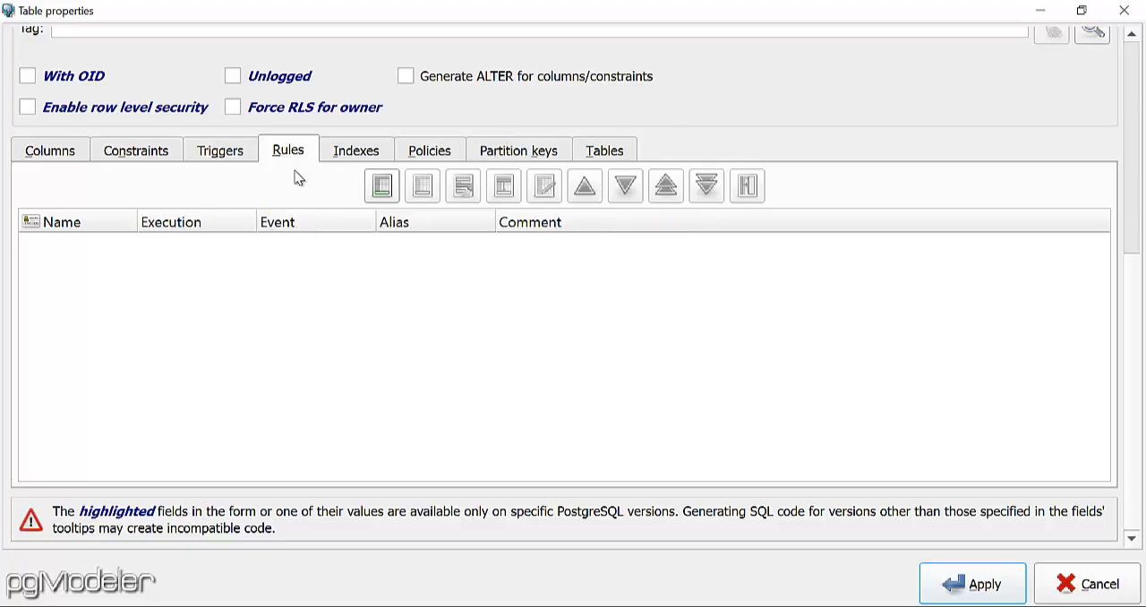
{"action": "left_click", "coordinate": [358, 157]}
{"action": "left_click", "coordinate": [431, 158]}
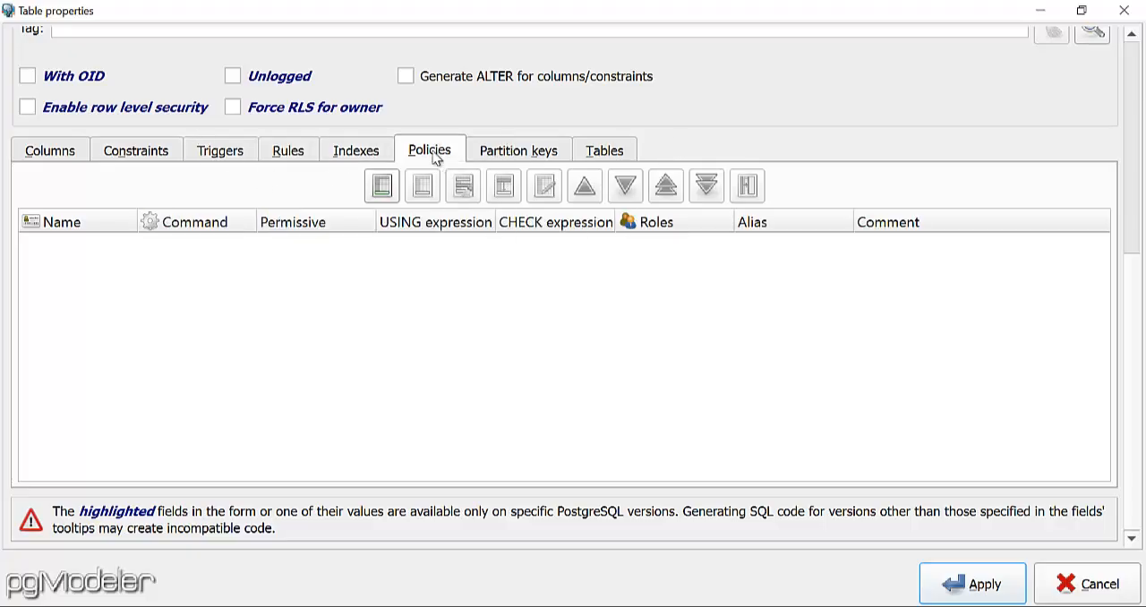
{"action": "left_click", "coordinate": [522, 158]}
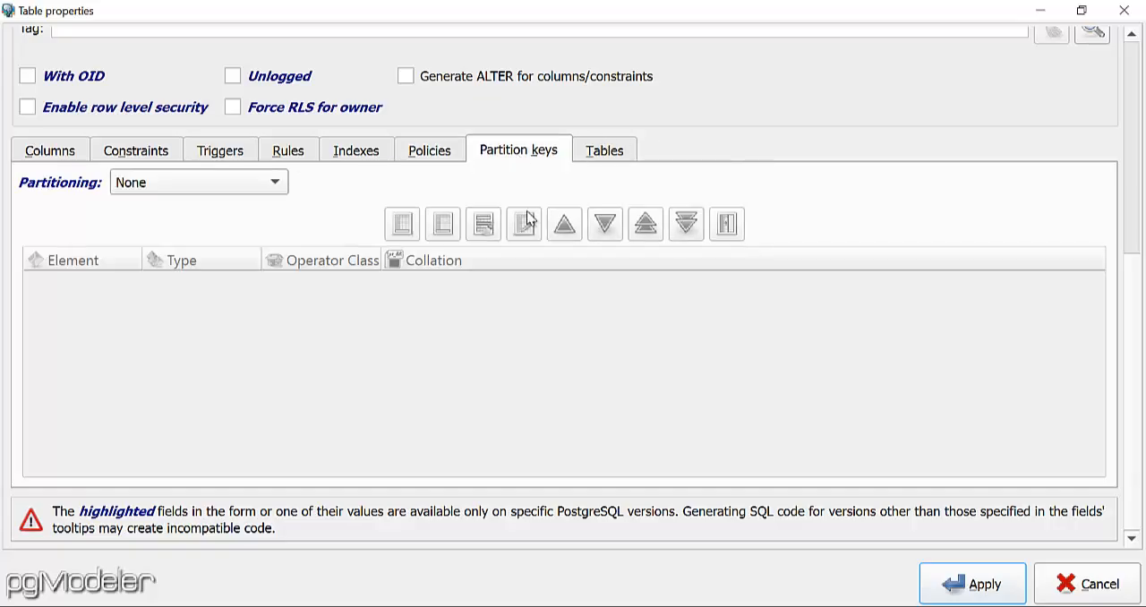
{"action": "left_click", "coordinate": [631, 154]}
Start a new column in the empleados table with both its name and alias set to id_emp.
{"action": "left_click", "coordinate": [34, 154]}
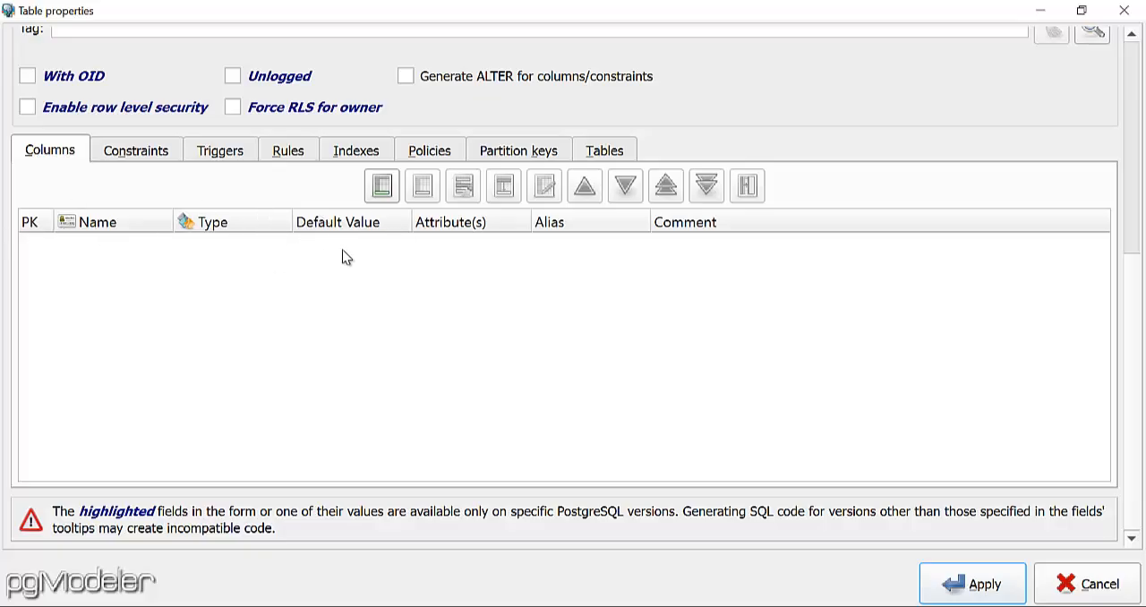
{"action": "left_click", "coordinate": [382, 190]}
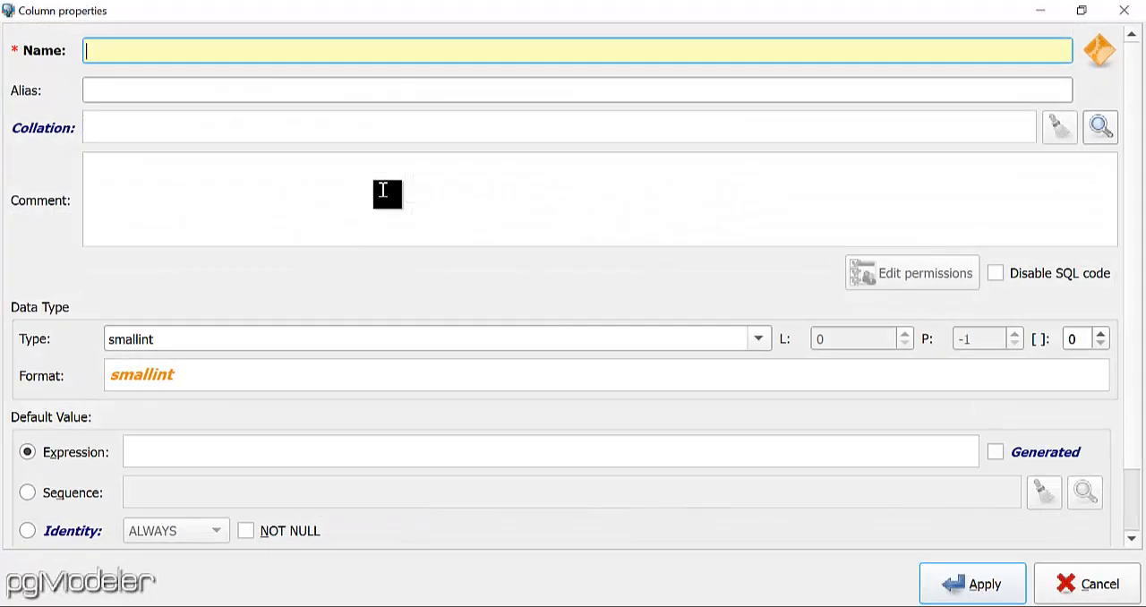
{"action": "type", "text": "id_emp"}
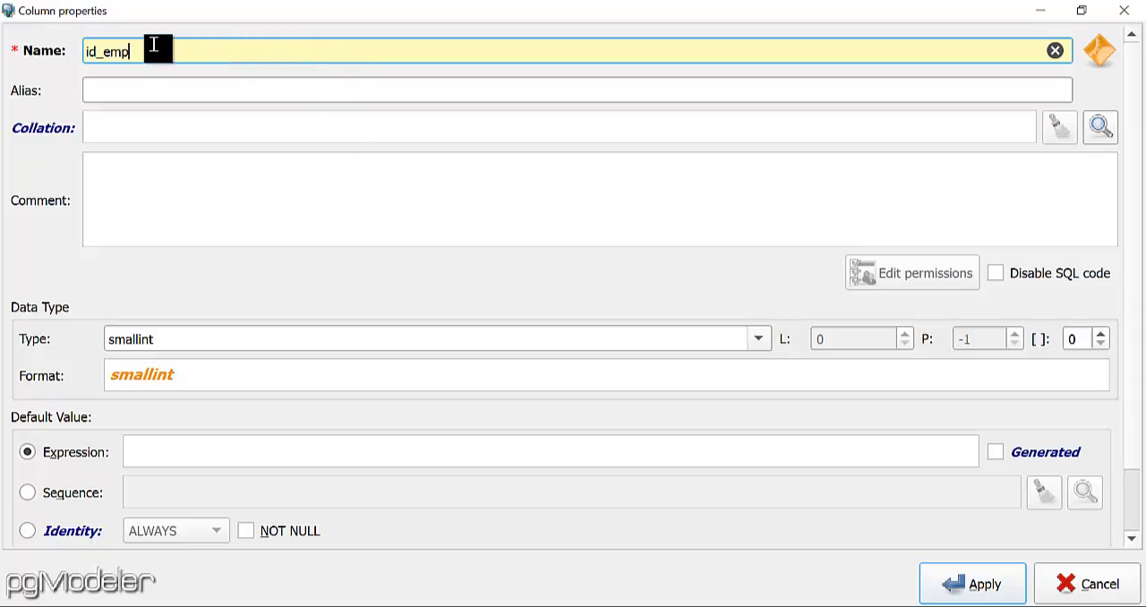
{"action": "left_click_drag", "start_coordinate": [153, 51], "coordinate": [83, 52]}
{"action": "key", "text": "ctrl+c"}
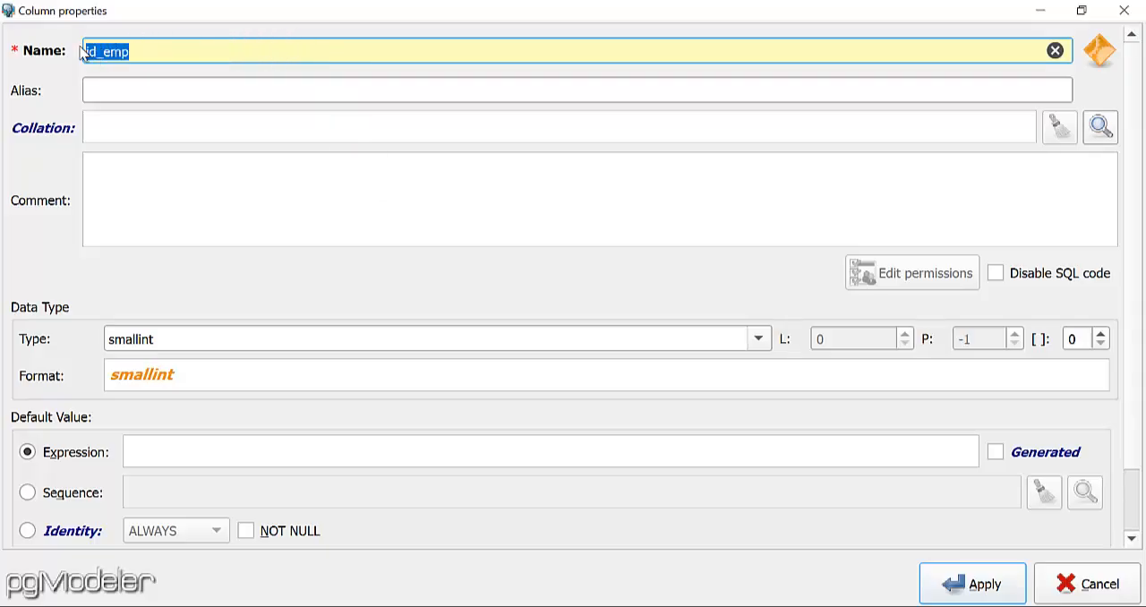
{"action": "left_click", "coordinate": [162, 94]}
{"action": "key", "text": "ctrl+v"}
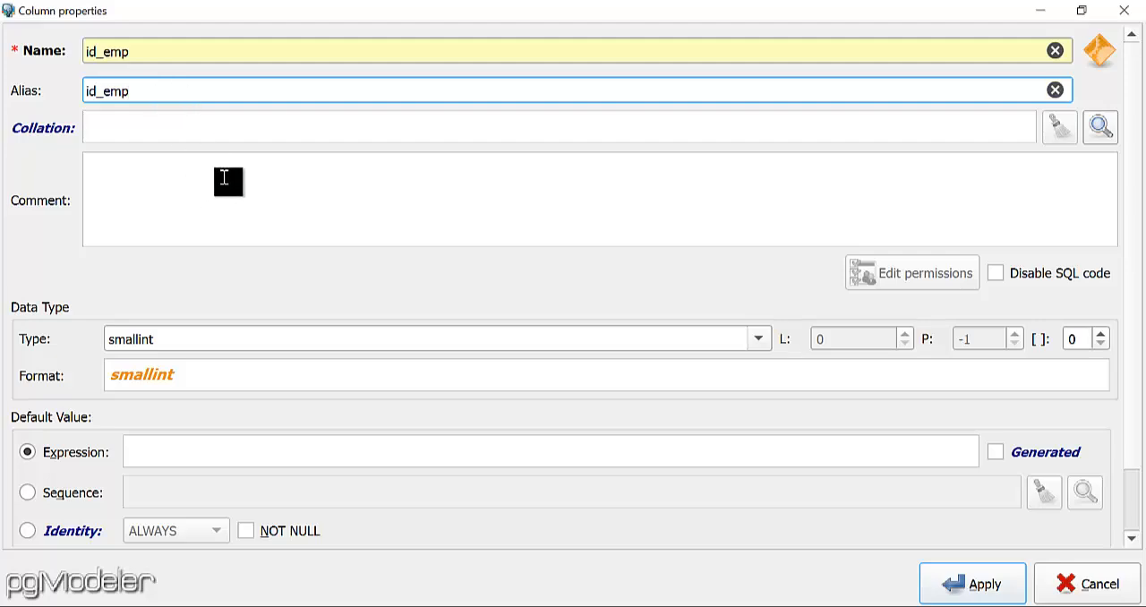
Enter the id_emp column comment "Identificador de la tabla empleados, serializado. Ejemplo: 1,2,3,4,5,6,.........,7".
{"action": "left_click", "coordinate": [225, 177]}
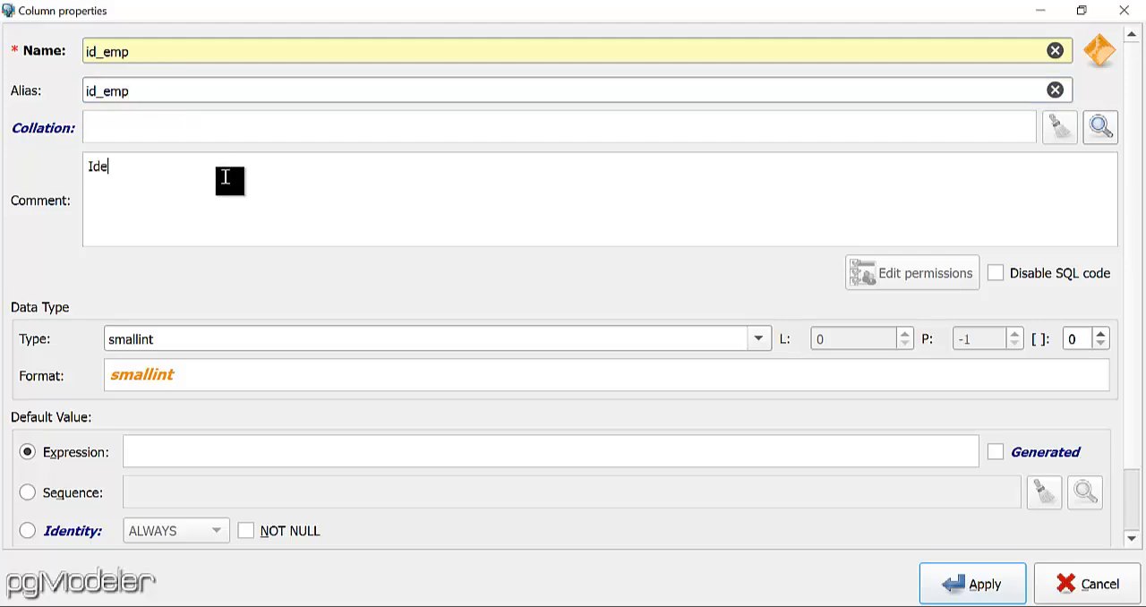
{"action": "type", "text": "dor de la tab"}
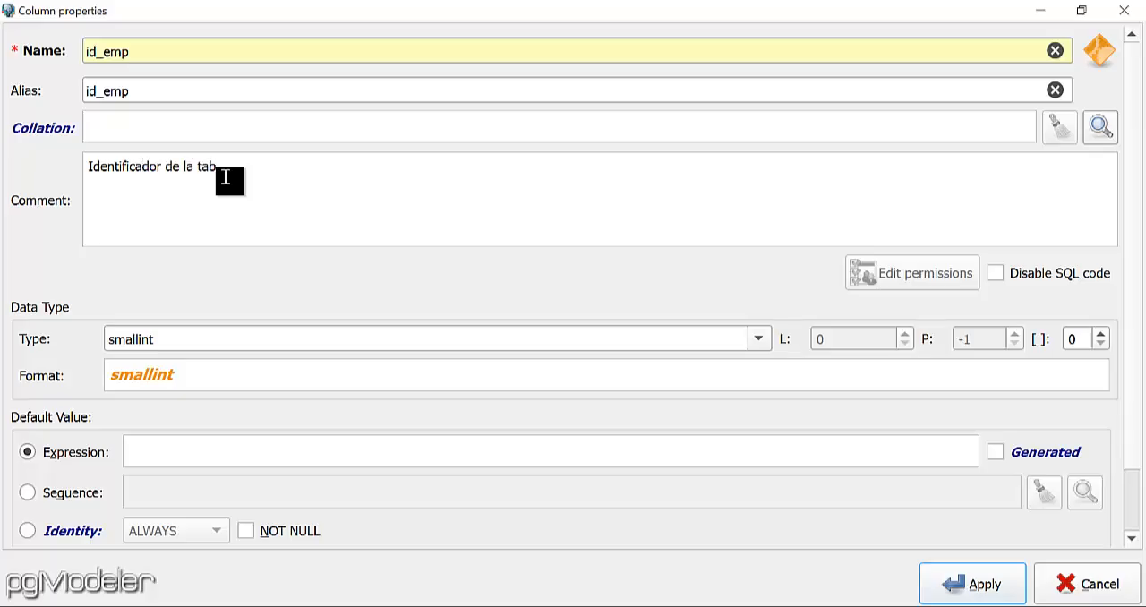
{"action": "type", "text": "la empleados, serializado"}
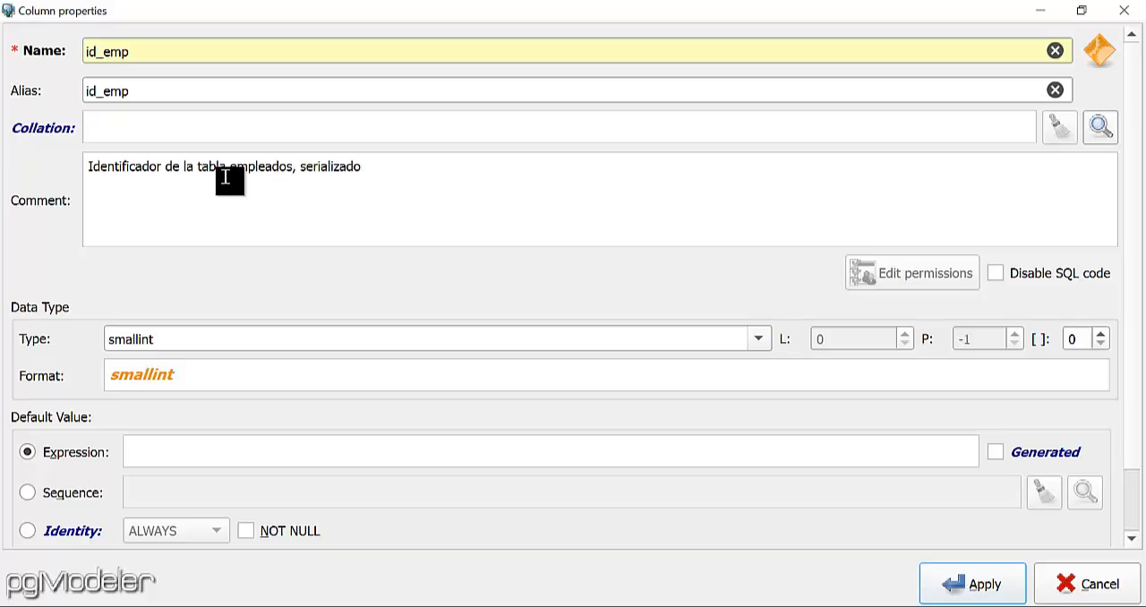
{"action": "type", "text": ". Ejemplo: 1,2,3,4,5,6"}
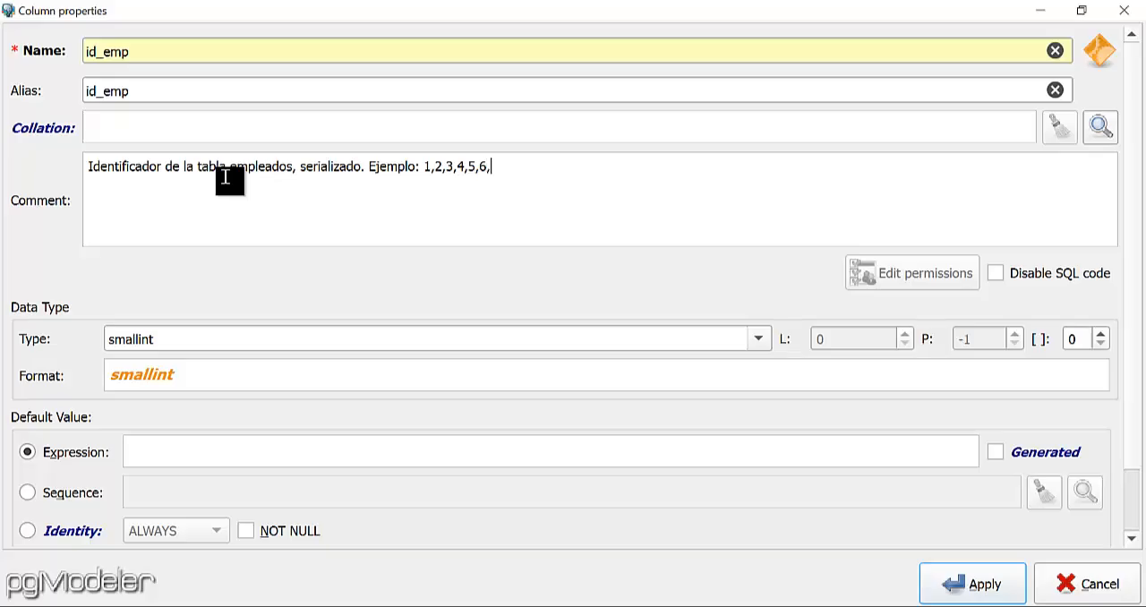
{"action": "type", "text": ",.........,7"}
Give the id_emp column the serial data type and the NOT NULL attribute, and apply the column.
{"action": "left_click", "coordinate": [757, 339]}
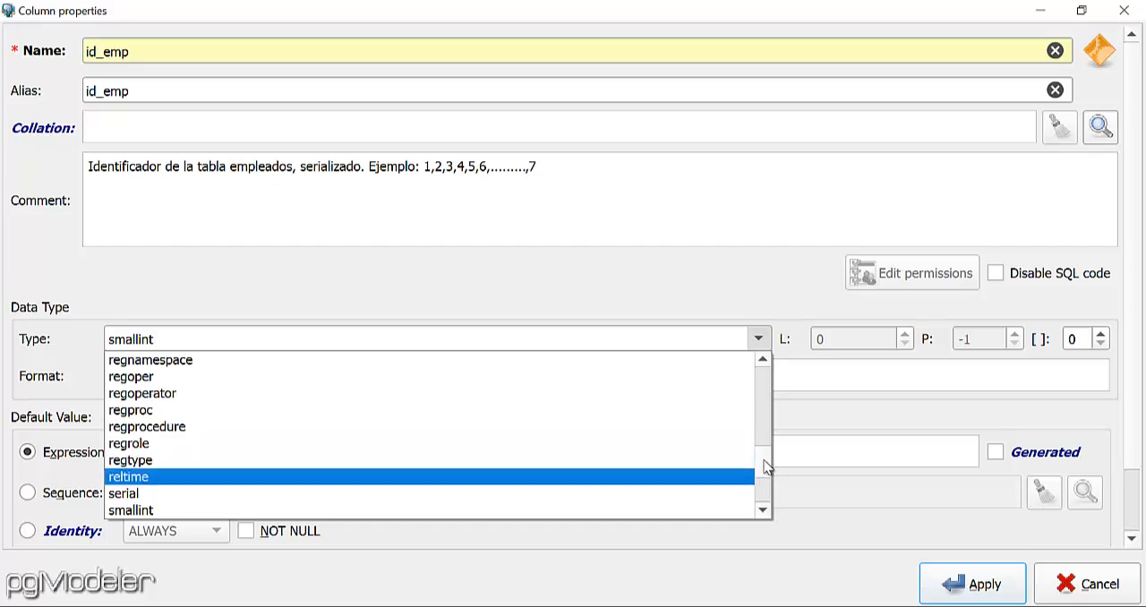
{"action": "left_click_drag", "start_coordinate": [765, 472], "coordinate": [762, 365]}
{"action": "scroll", "coordinate": [295, 402], "scroll_direction": "down", "scroll_amount": 6}
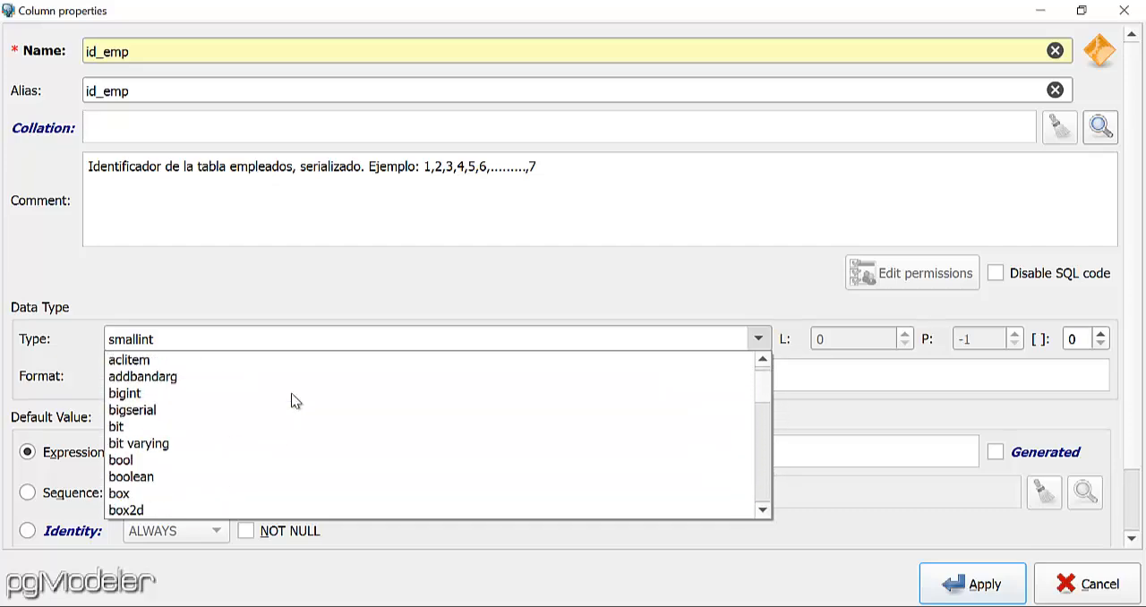
{"action": "scroll", "coordinate": [295, 402], "scroll_direction": "down", "scroll_amount": 5}
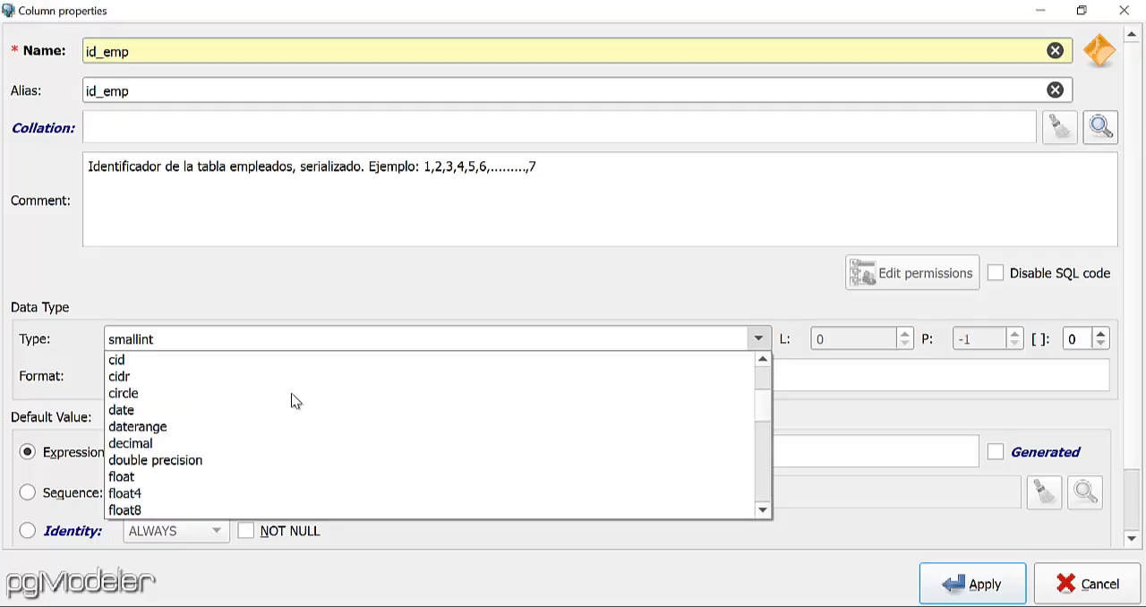
{"action": "scroll", "coordinate": [294, 402], "scroll_direction": "down", "scroll_amount": 3}
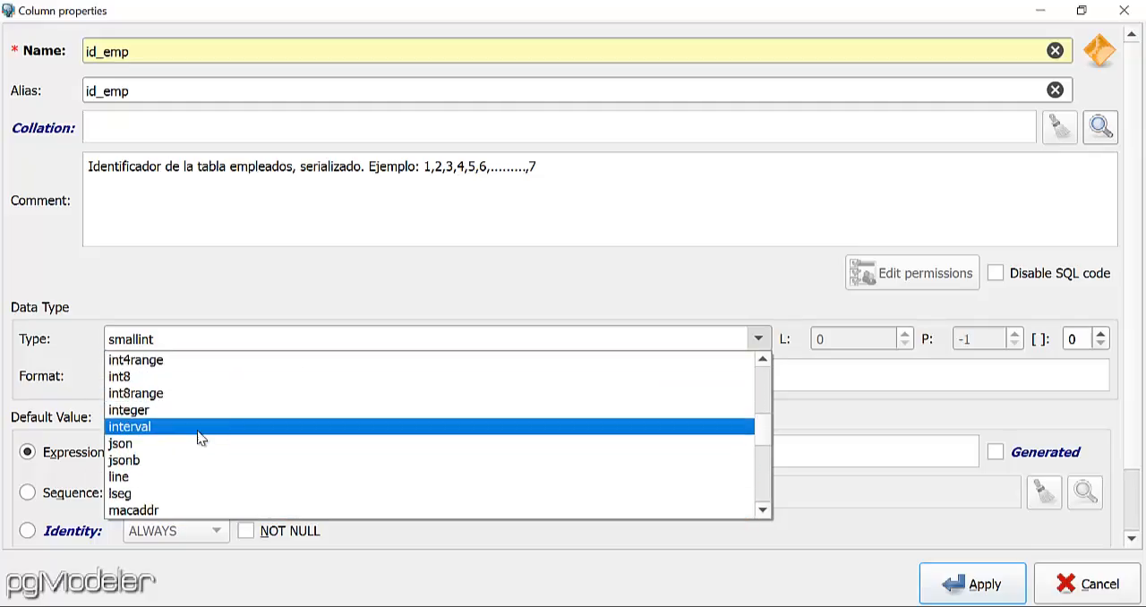
{"action": "scroll", "coordinate": [215, 426], "scroll_direction": "down", "scroll_amount": 3}
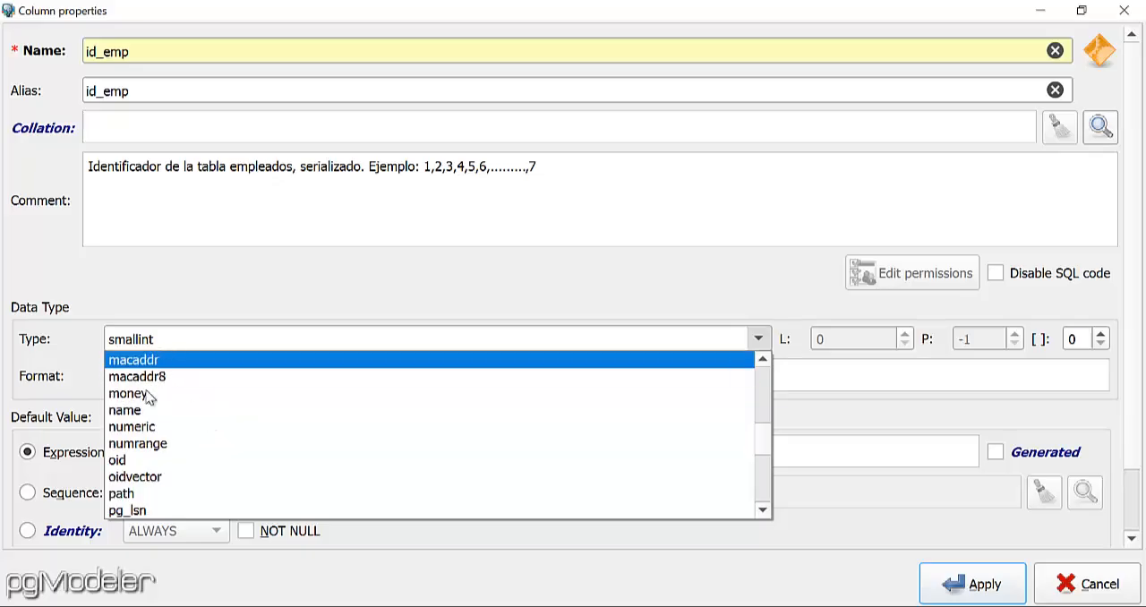
{"action": "scroll", "coordinate": [199, 429], "scroll_direction": "down", "scroll_amount": 2}
{"action": "scroll", "coordinate": [201, 433], "scroll_direction": "down", "scroll_amount": 2}
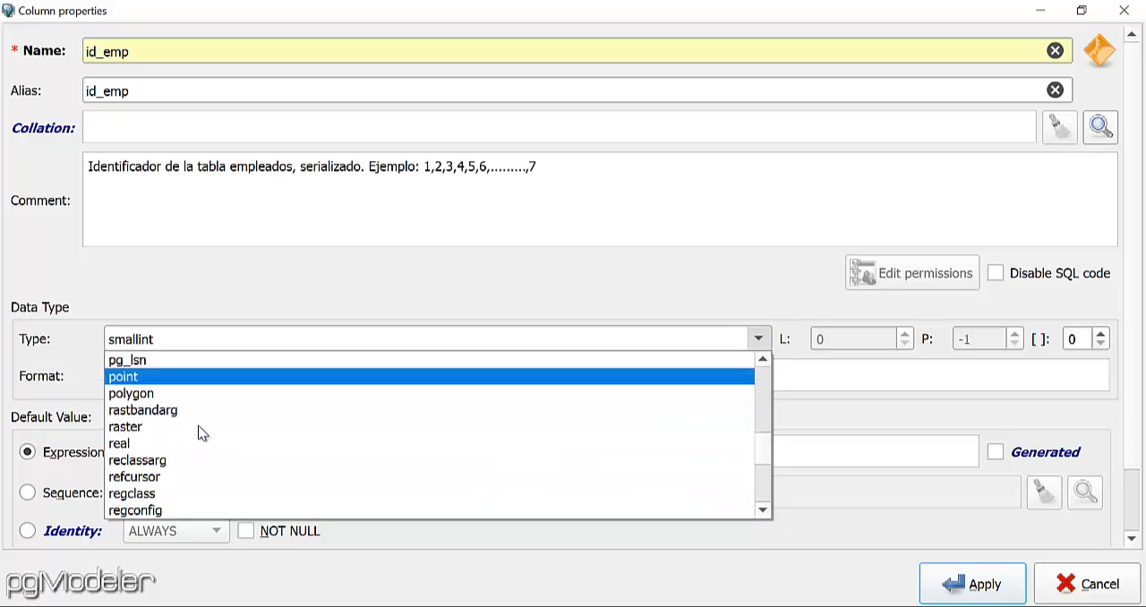
{"action": "scroll", "coordinate": [219, 407], "scroll_direction": "down", "scroll_amount": 4}
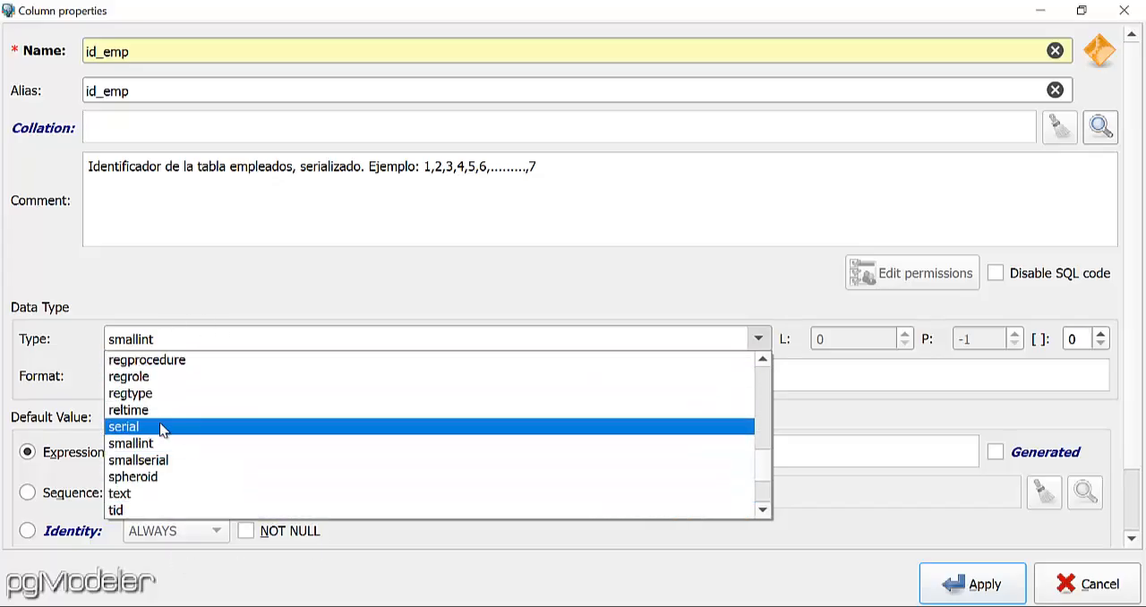
{"action": "left_click", "coordinate": [182, 428]}
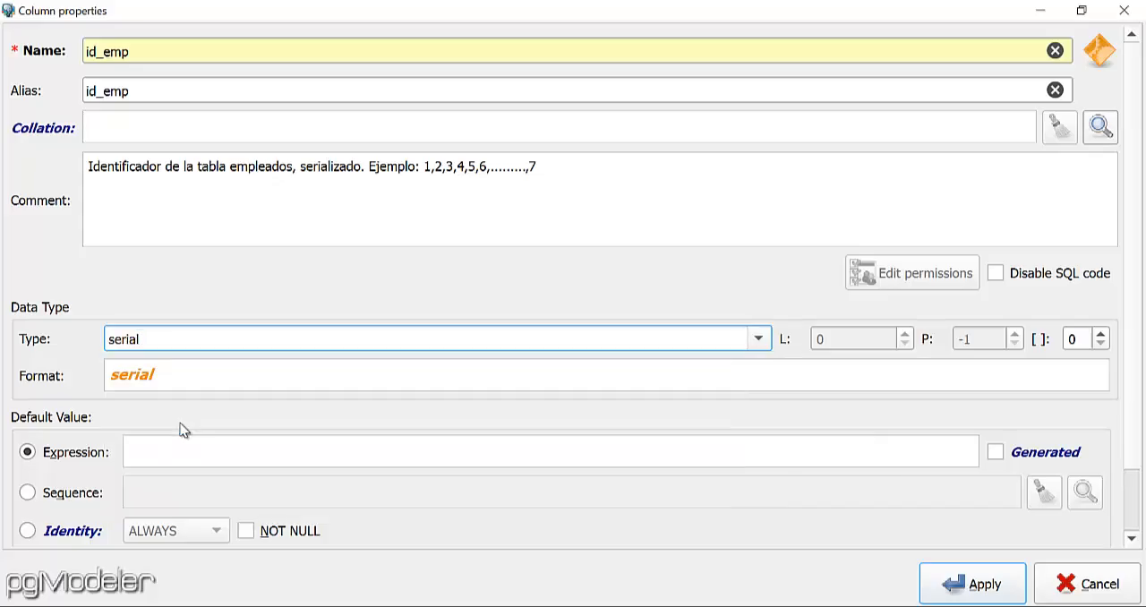
{"action": "left_click", "coordinate": [250, 531]}
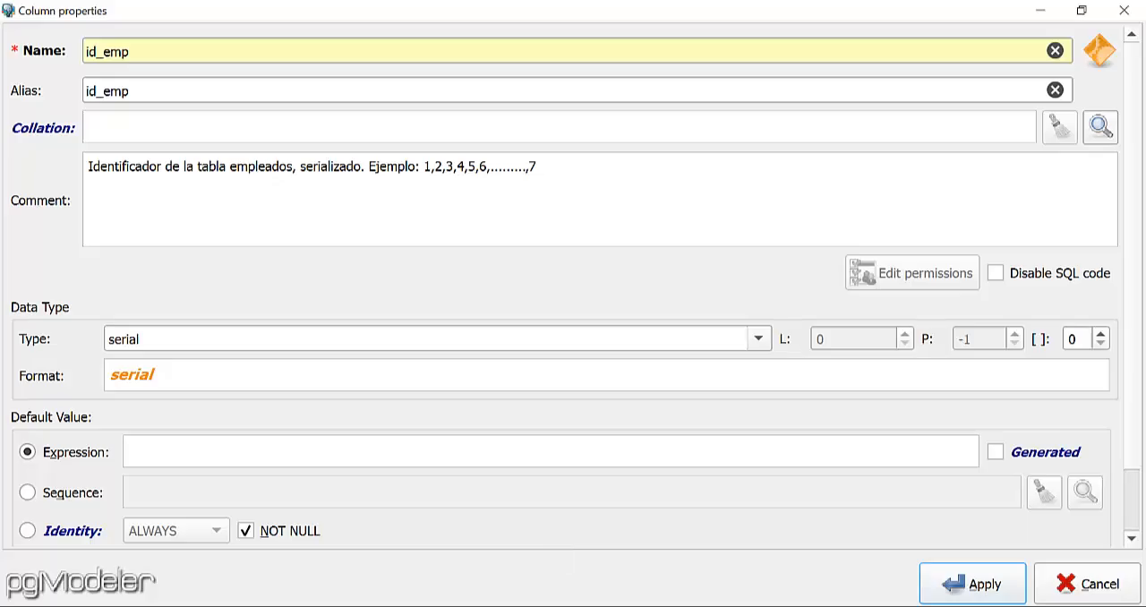
{"action": "left_click", "coordinate": [993, 593]}
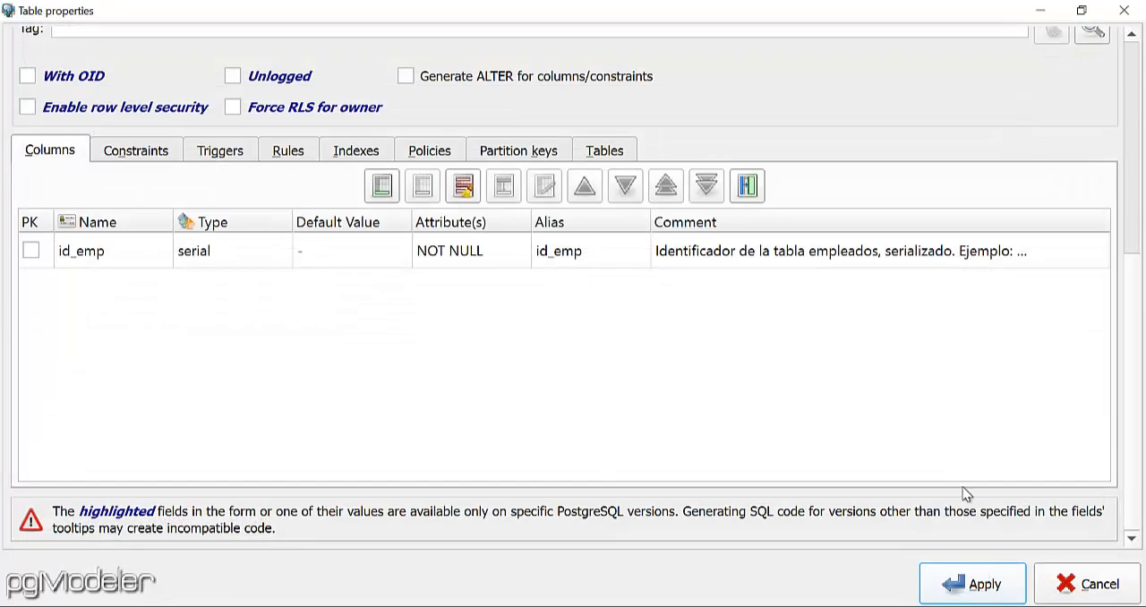
Start another column in the empleados table with both its name and alias set to nom_emp.
{"action": "left_click", "coordinate": [377, 183]}
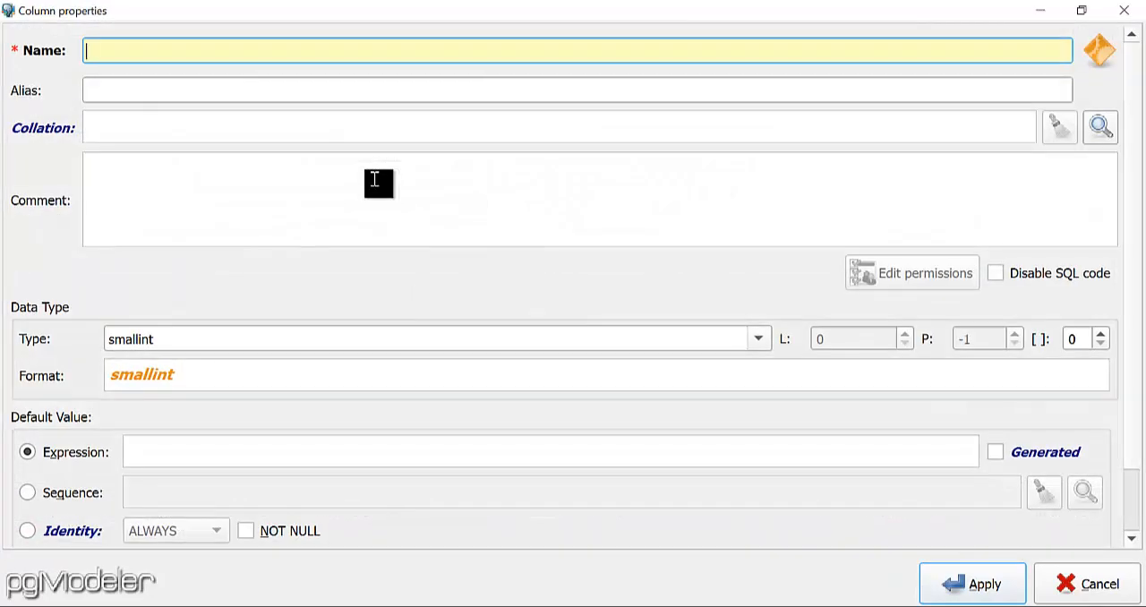
{"action": "type", "text": "no,m"}
{"action": "type", "text": "m"}
{"action": "type", "text": "_emp"}
{"action": "left_click_drag", "start_coordinate": [161, 52], "coordinate": [85, 52]}
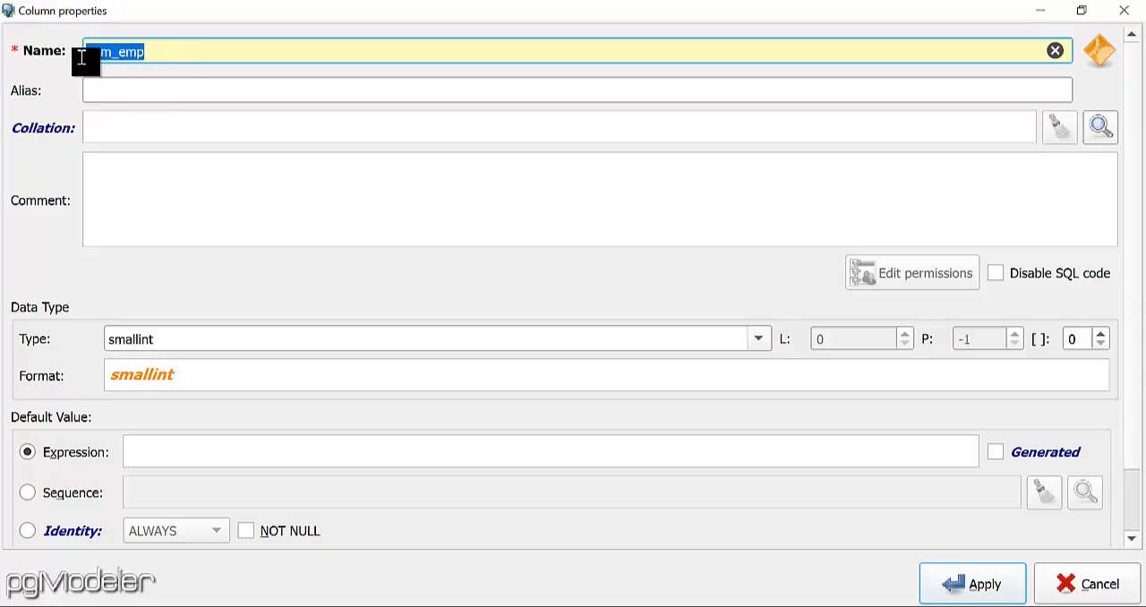
{"action": "key", "text": "ctrl+c"}
{"action": "left_click", "coordinate": [128, 90]}
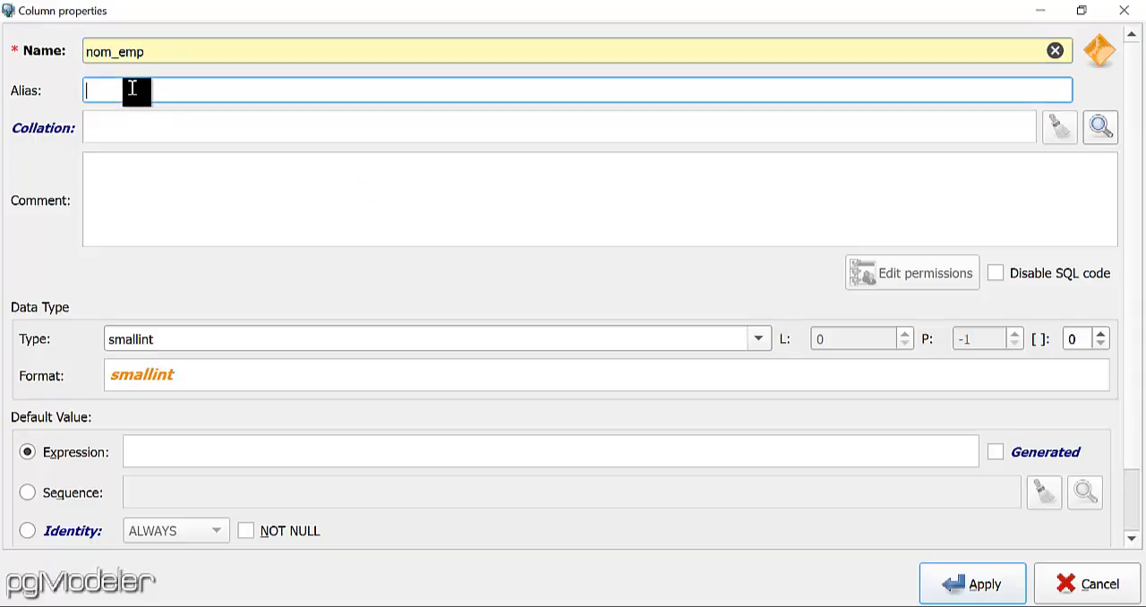
{"action": "key", "text": "ctrl+v"}
Enter the nom_emp column comment "columna para los nombres de los empleados. Ejemplo:" followed by a sample employee name.
{"action": "left_click", "coordinate": [231, 212]}
{"action": "type", "text": "co"}
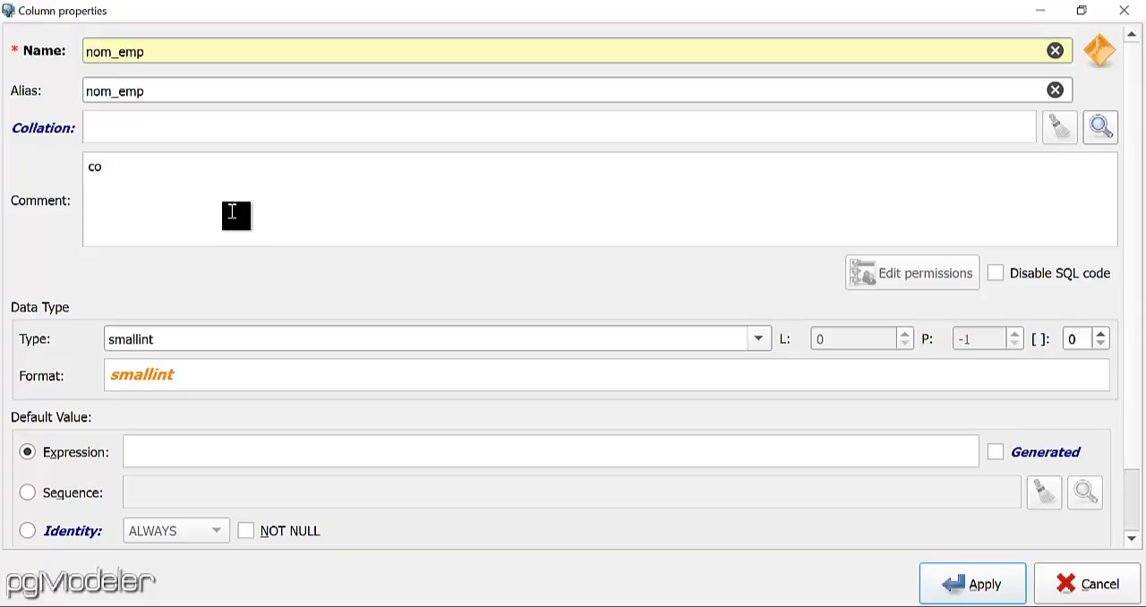
{"action": "type", "text": "lumna para los n"}
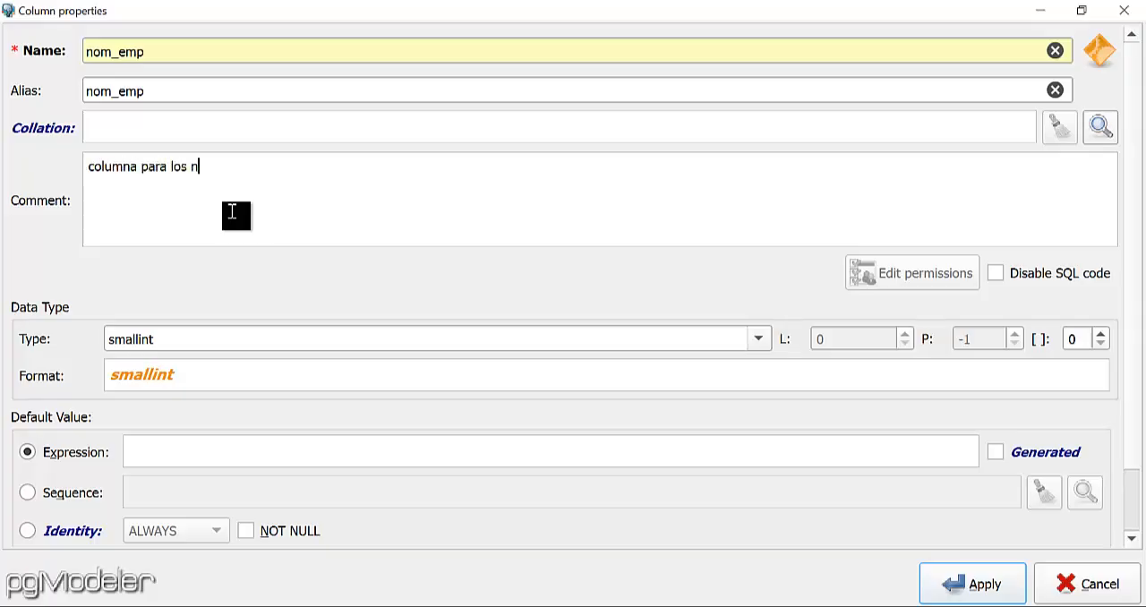
{"action": "type", "text": "ombres de los emplea"}
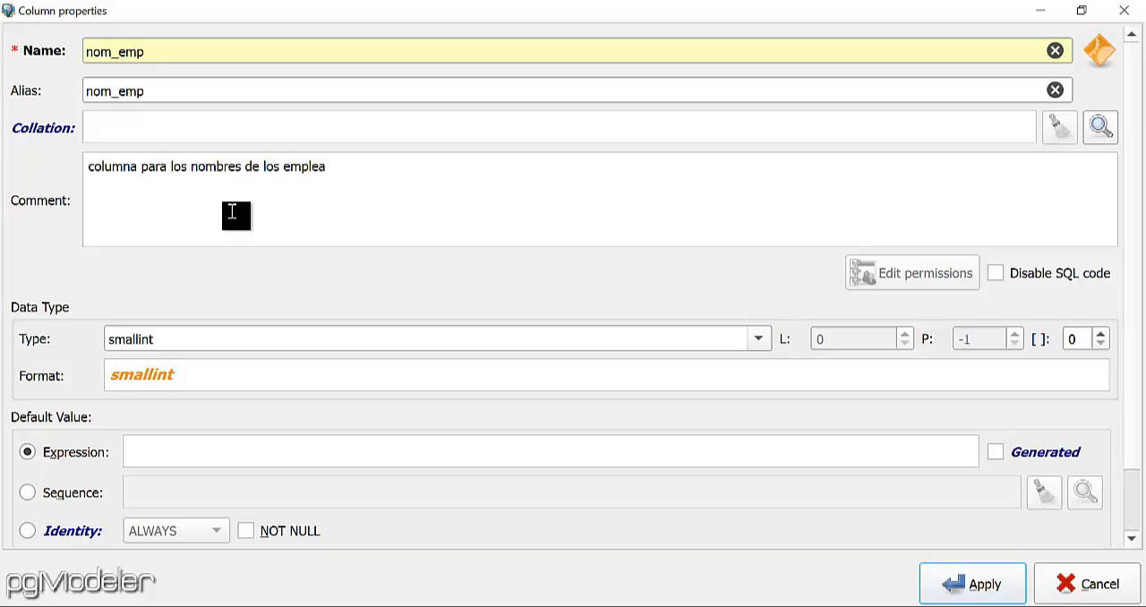
{"action": "type", "text": "dos. Ejemplo: U"}
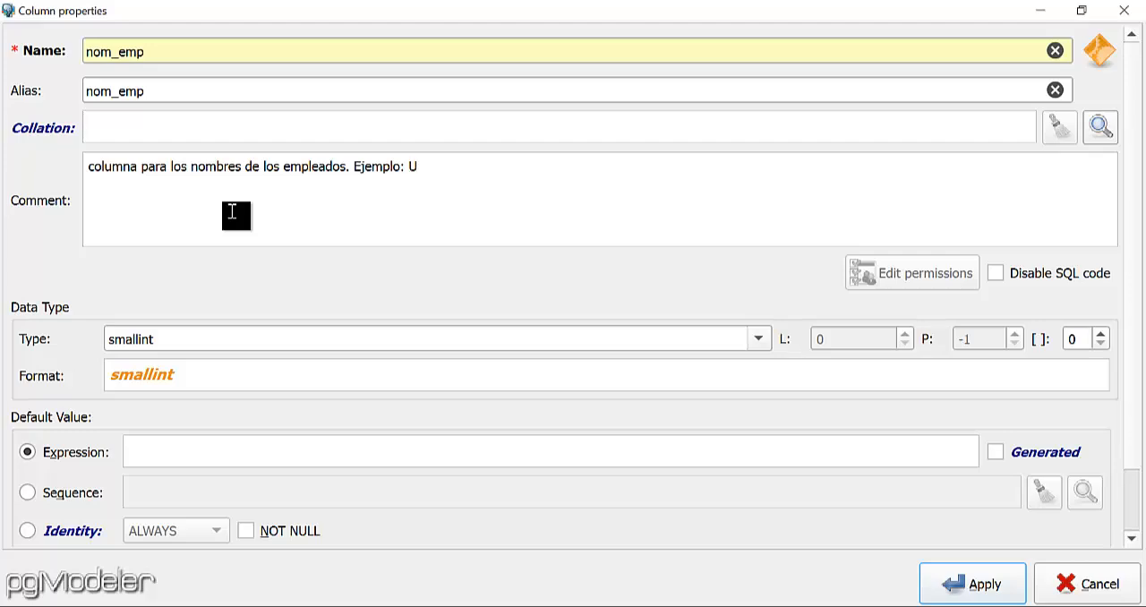
{"action": "type", "text": "rdaneta Perez"}
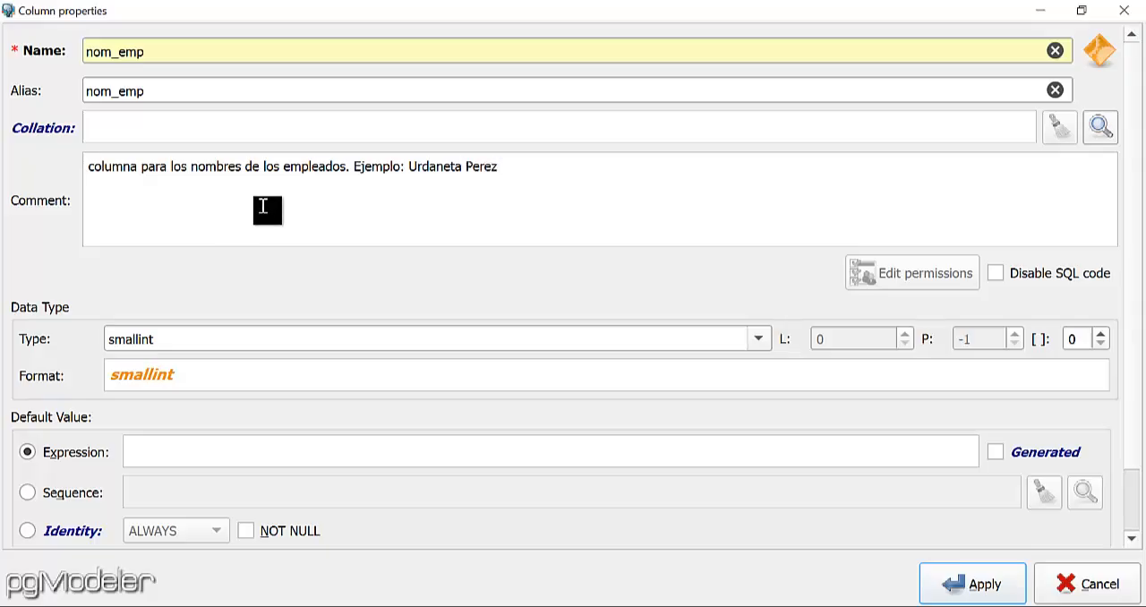
Give the nom_emp column the varchar data type with length 70 and the NOT NULL attribute, and apply the column.
{"action": "left_click", "coordinate": [758, 341]}
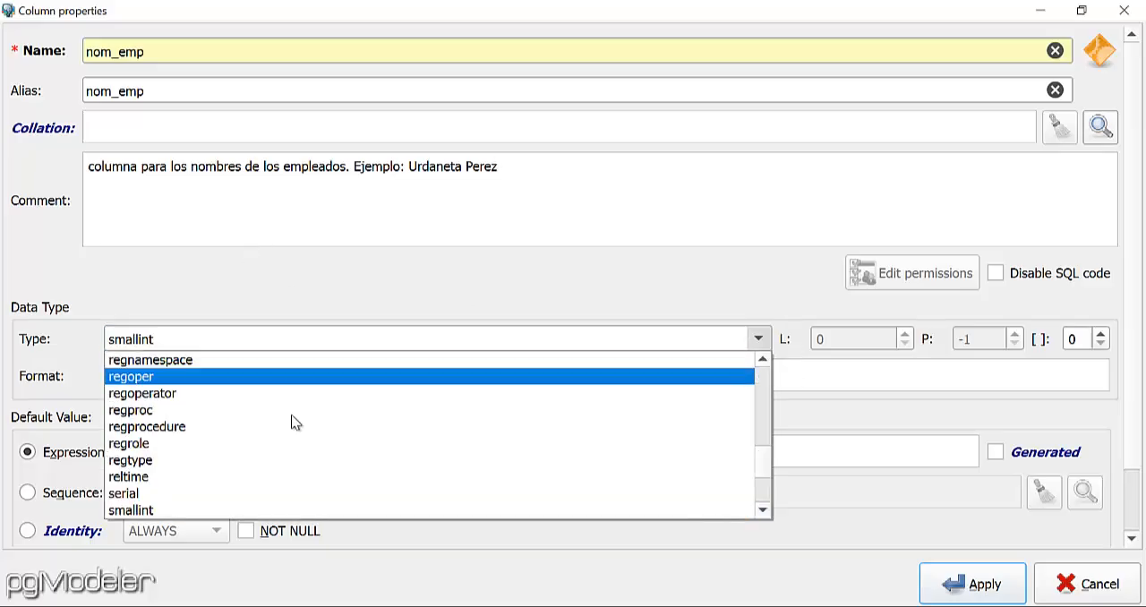
{"action": "key", "text": "v"}
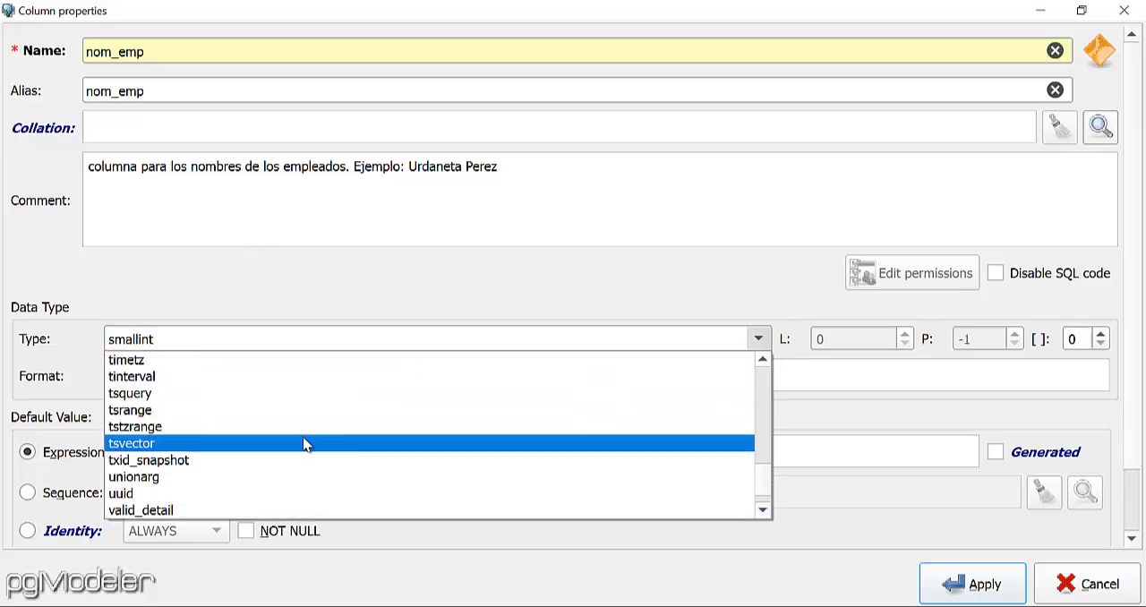
{"action": "scroll", "coordinate": [283, 468], "scroll_direction": "down", "scroll_amount": 2}
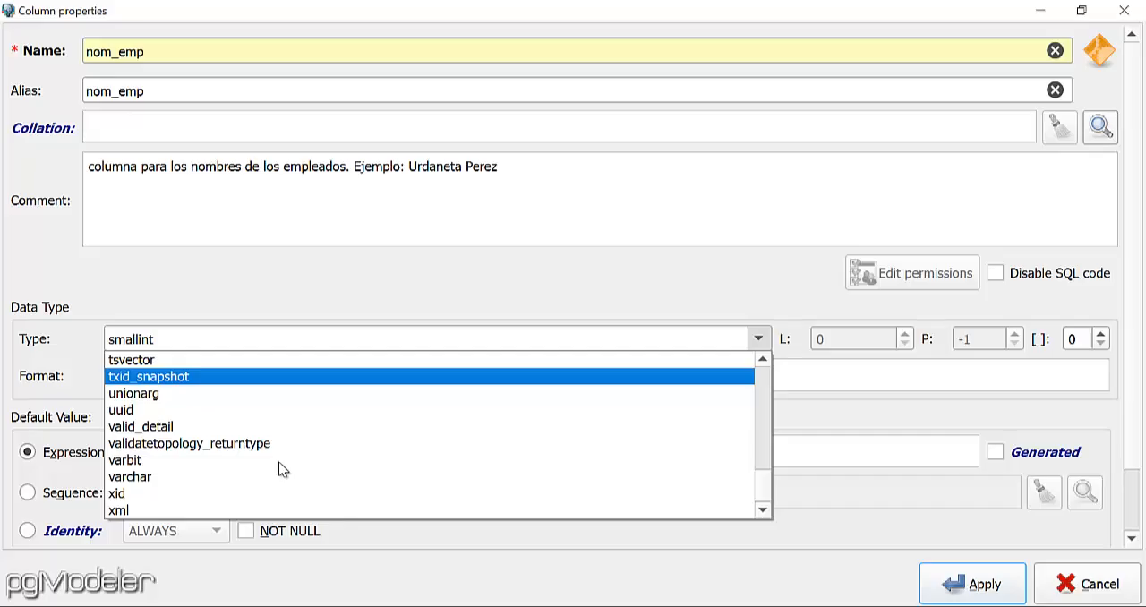
{"action": "left_click", "coordinate": [158, 486]}
{"action": "left_click", "coordinate": [833, 341]}
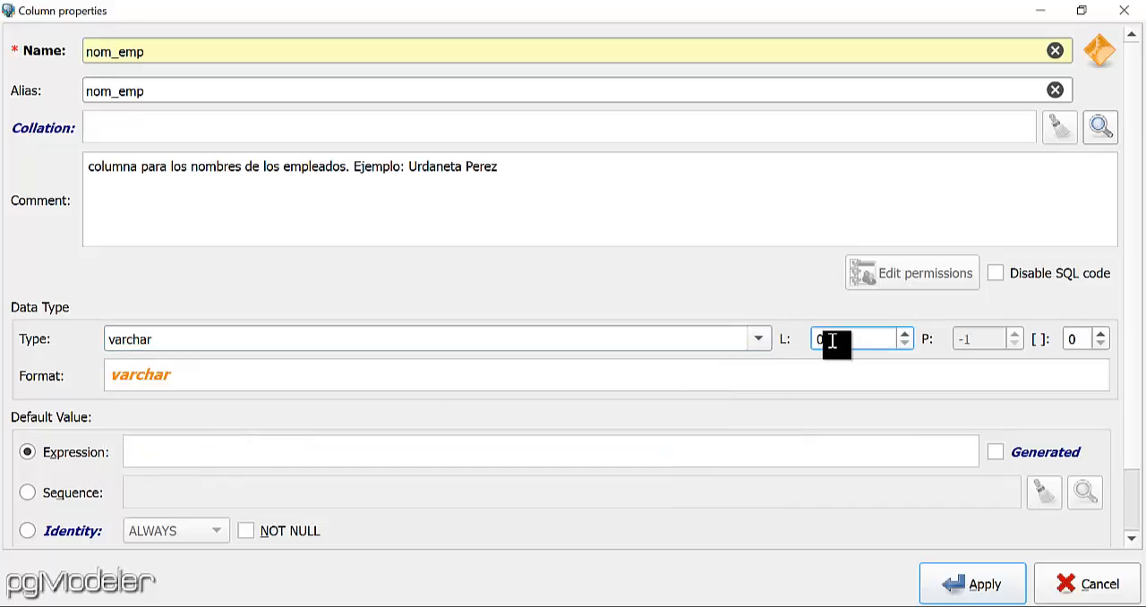
{"action": "left_click_drag", "start_coordinate": [833, 341], "coordinate": [786, 344]}
{"action": "type", "text": "70"}
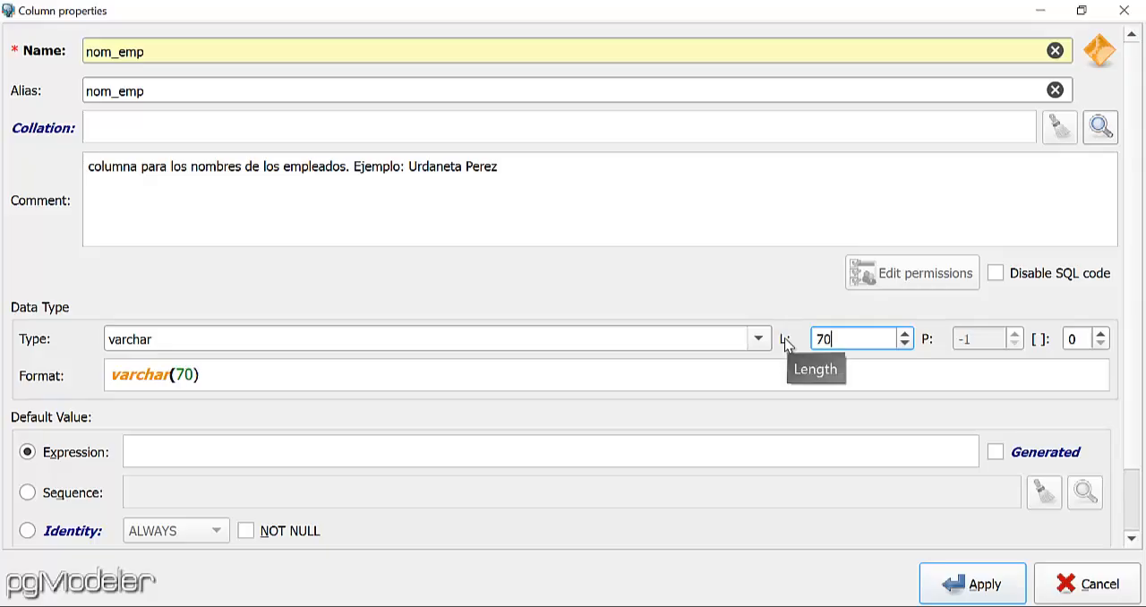
{"action": "left_click", "coordinate": [257, 533]}
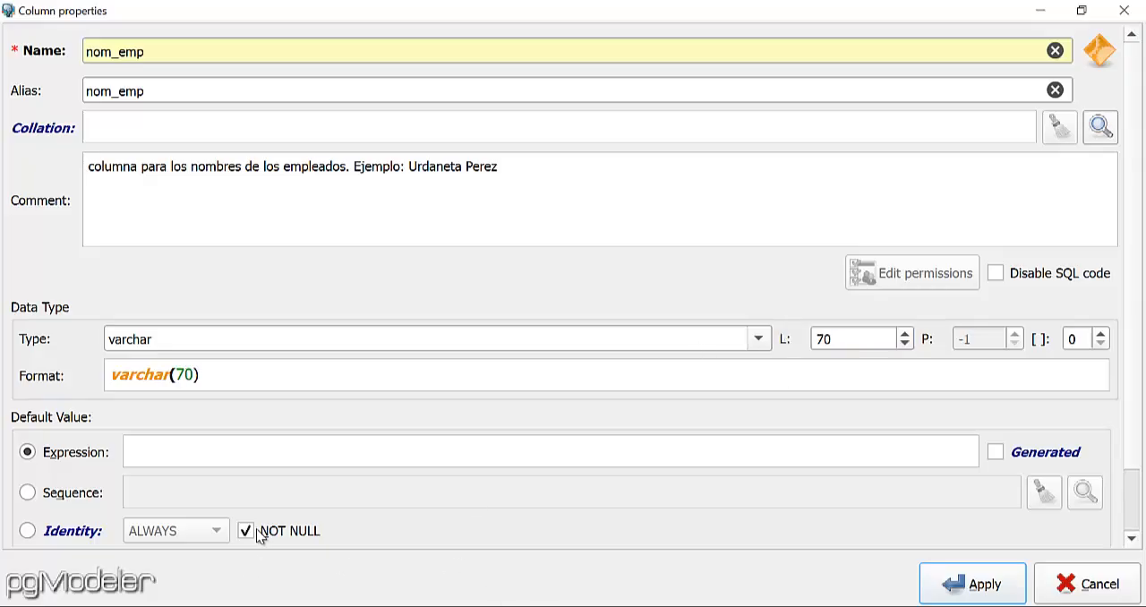
{"action": "left_click", "coordinate": [969, 591]}
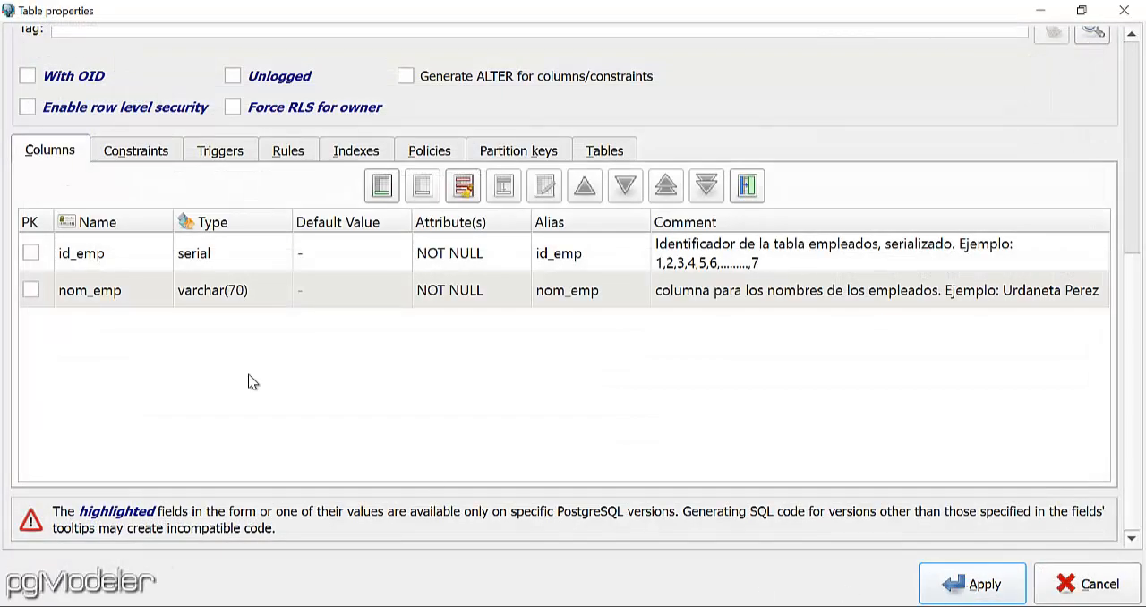
Start another column in the empleados table with both its name and alias set to ape_emp.
{"action": "left_click", "coordinate": [382, 185]}
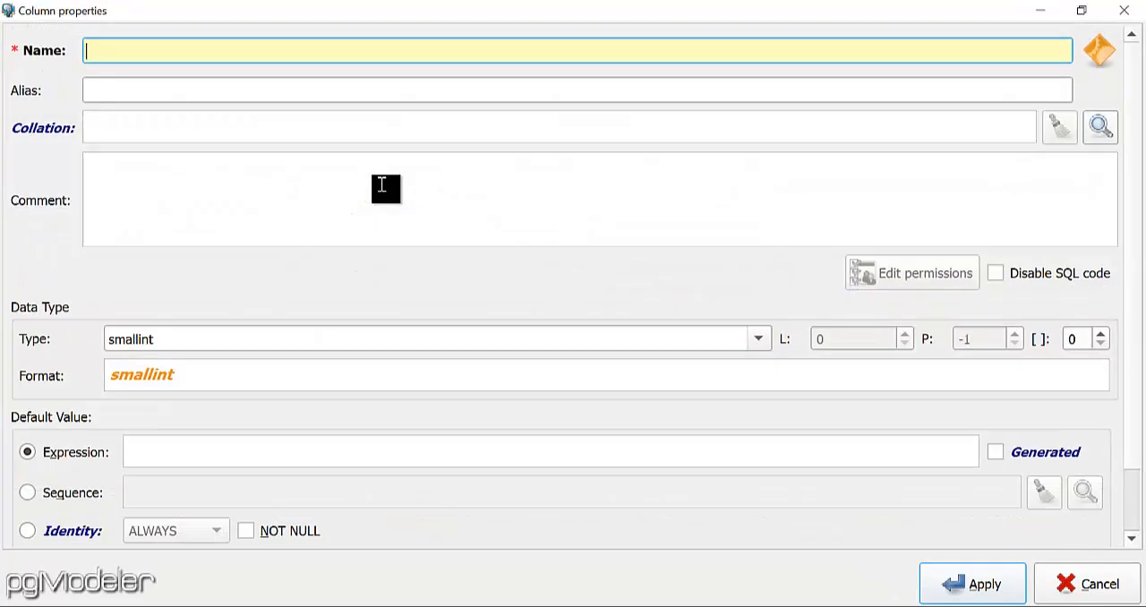
{"action": "type", "text": "ape_emp"}
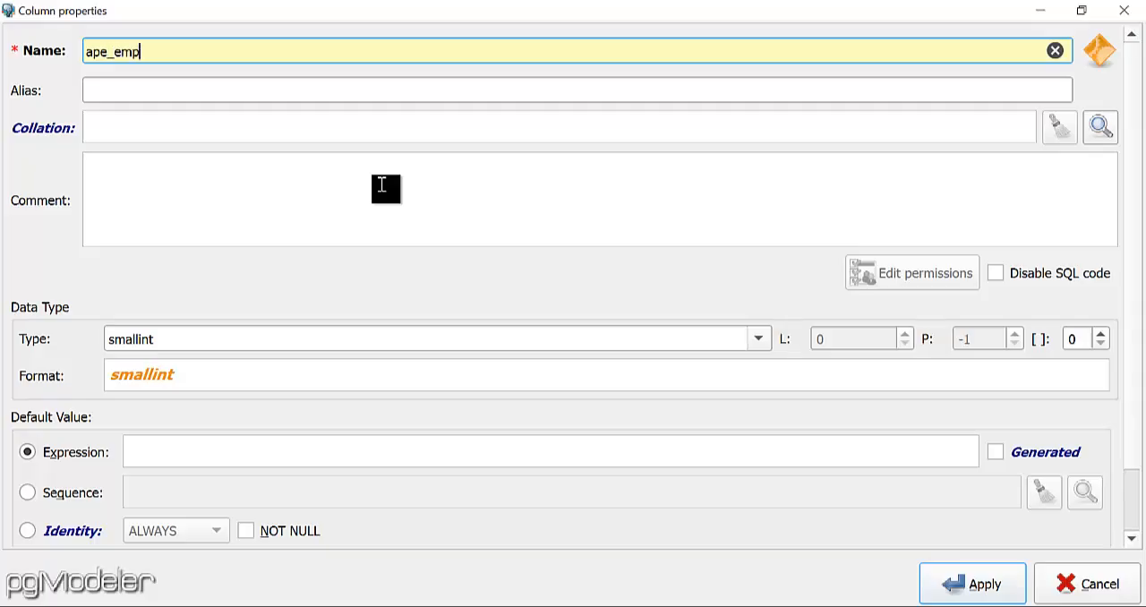
{"action": "left_click_drag", "start_coordinate": [141, 52], "coordinate": [42, 43]}
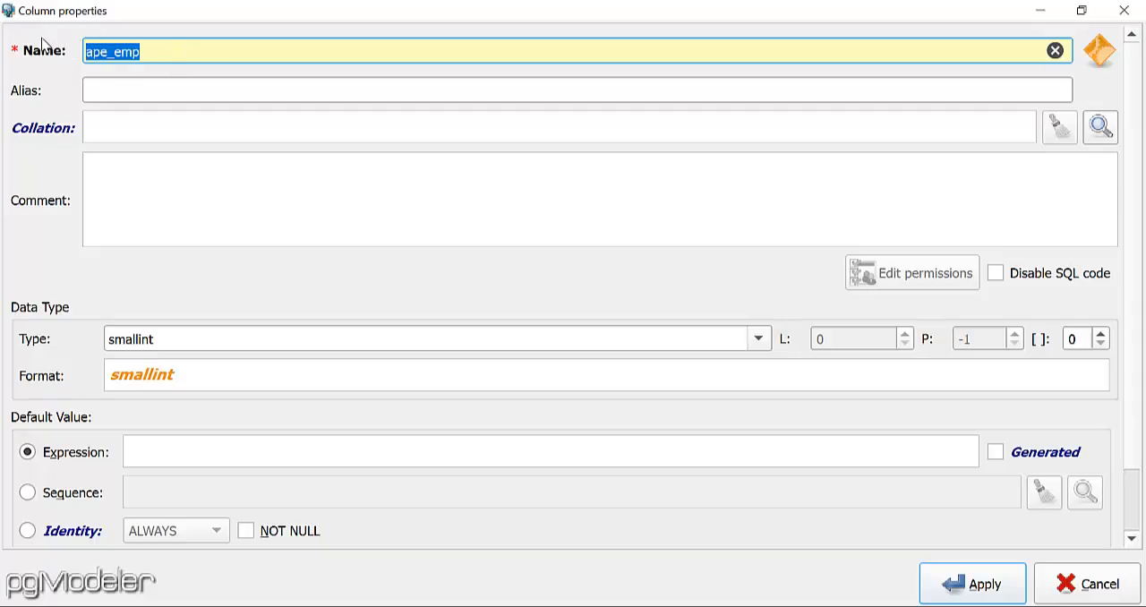
{"action": "left_click", "coordinate": [143, 91]}
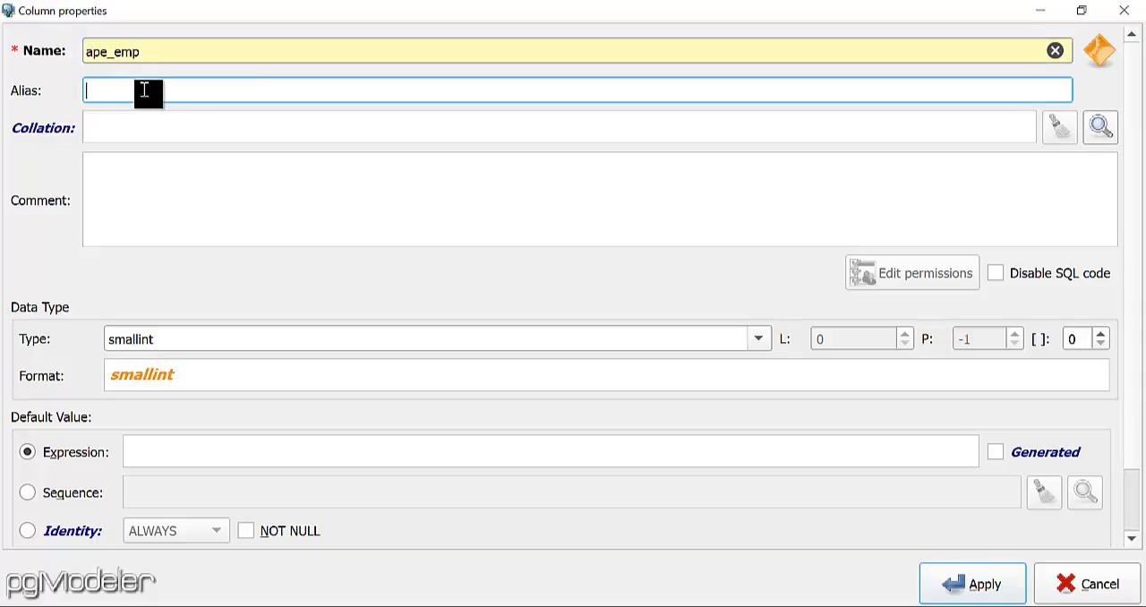
{"action": "key", "text": "ctrl+v"}
Enter the ape_emp column comment "columna para almacenar los apellidos de los empleados. Ejemplo:" followed by two sample surnames.
{"action": "left_click", "coordinate": [188, 190]}
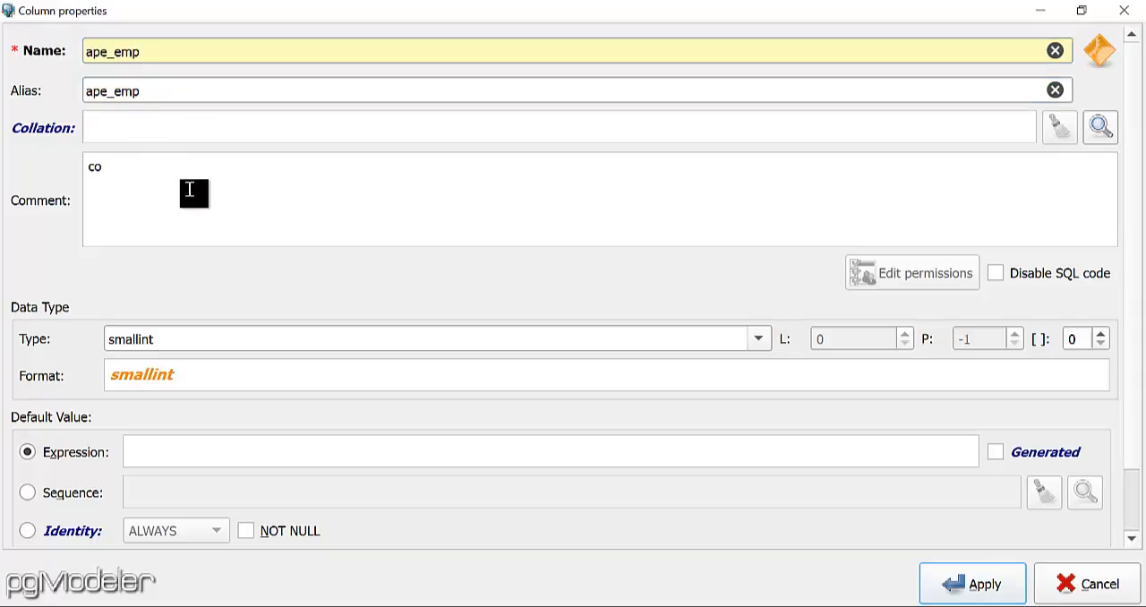
{"action": "type", "text": "columna para almacena"}
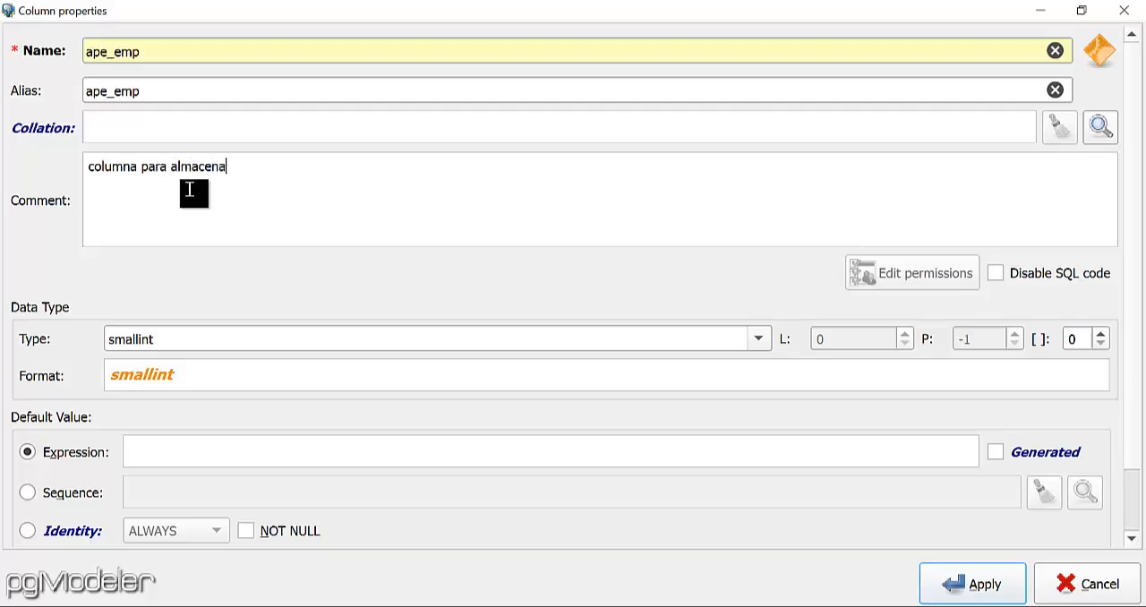
{"action": "type", "text": "r los apellidos "}
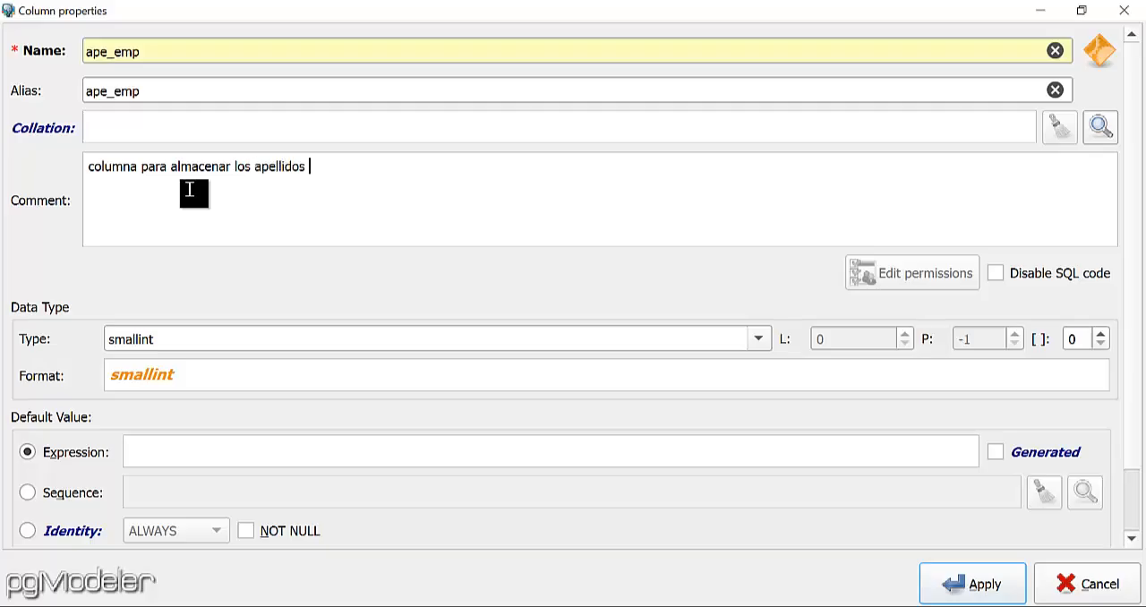
{"action": "type", "text": "de los empleados"}
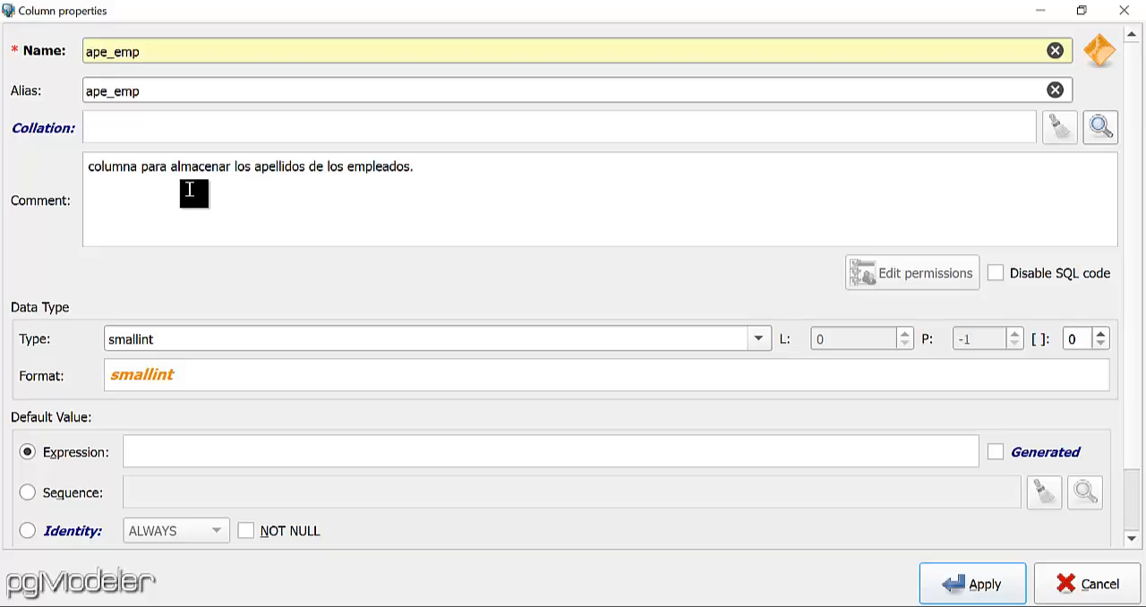
{"action": "type", "text": ". Ejemplo: Gonzalez"}
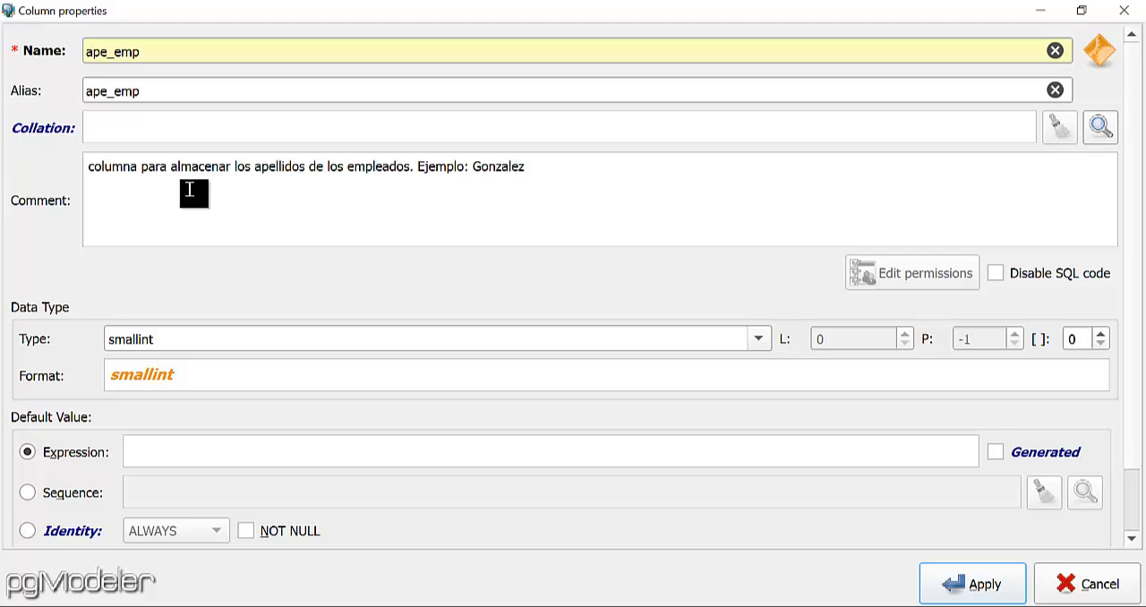
{"action": "type", "text": ", Marquez"}
Set the ape_emp column to varchar with length 70 and NOT NULL, and apply the column.
{"action": "left_click", "coordinate": [758, 339]}
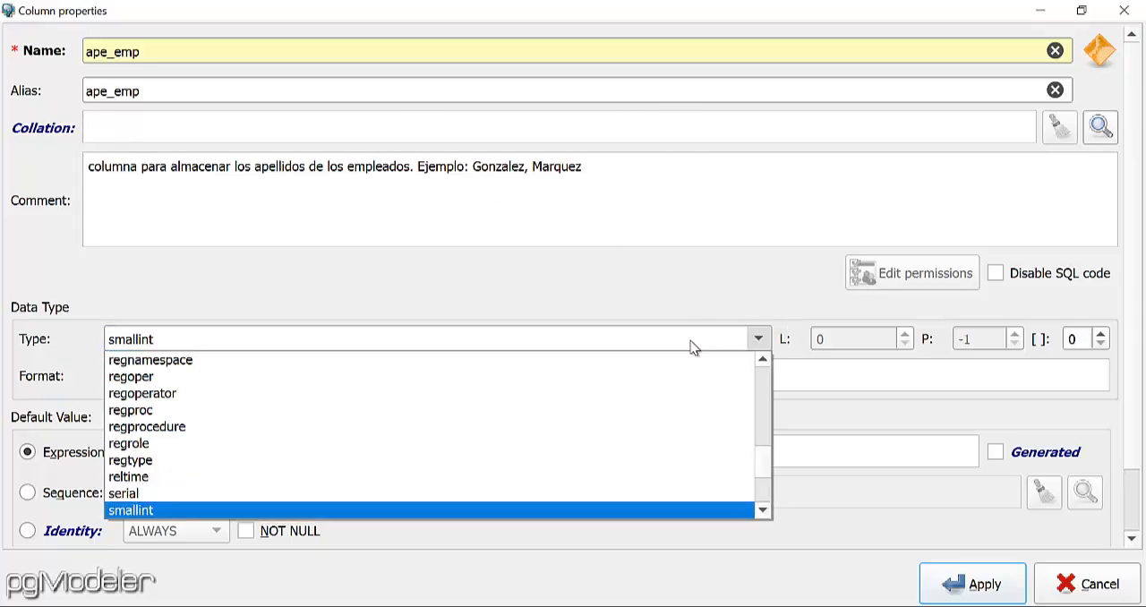
{"action": "key", "text": "v"}
{"action": "key", "text": "v"}
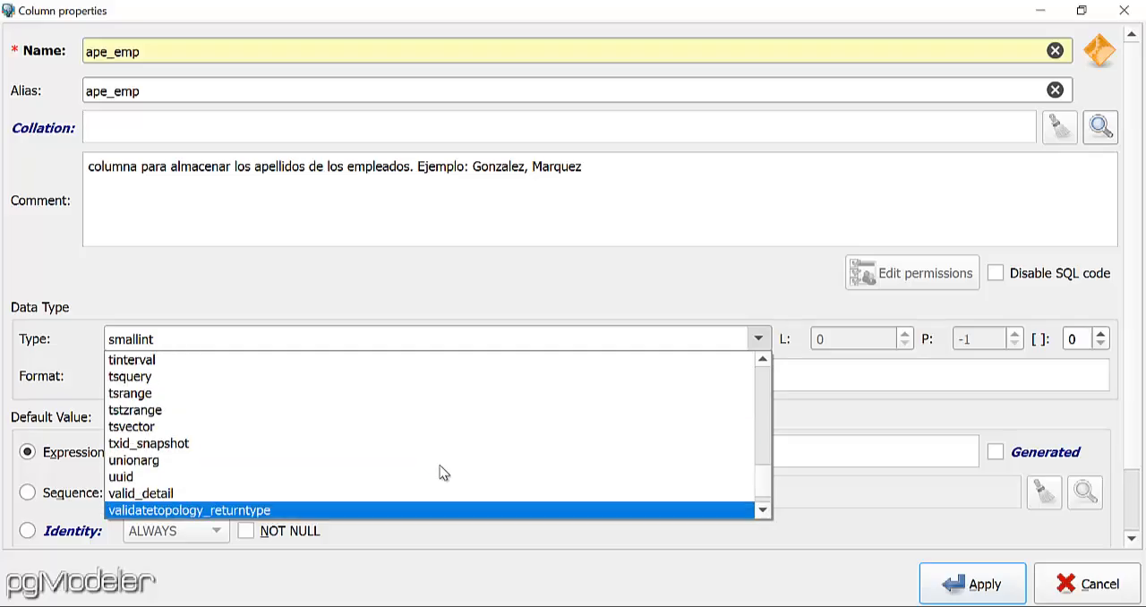
{"action": "key", "text": "v"}
{"action": "scroll", "coordinate": [439, 473], "scroll_direction": "down", "scroll_amount": 1}
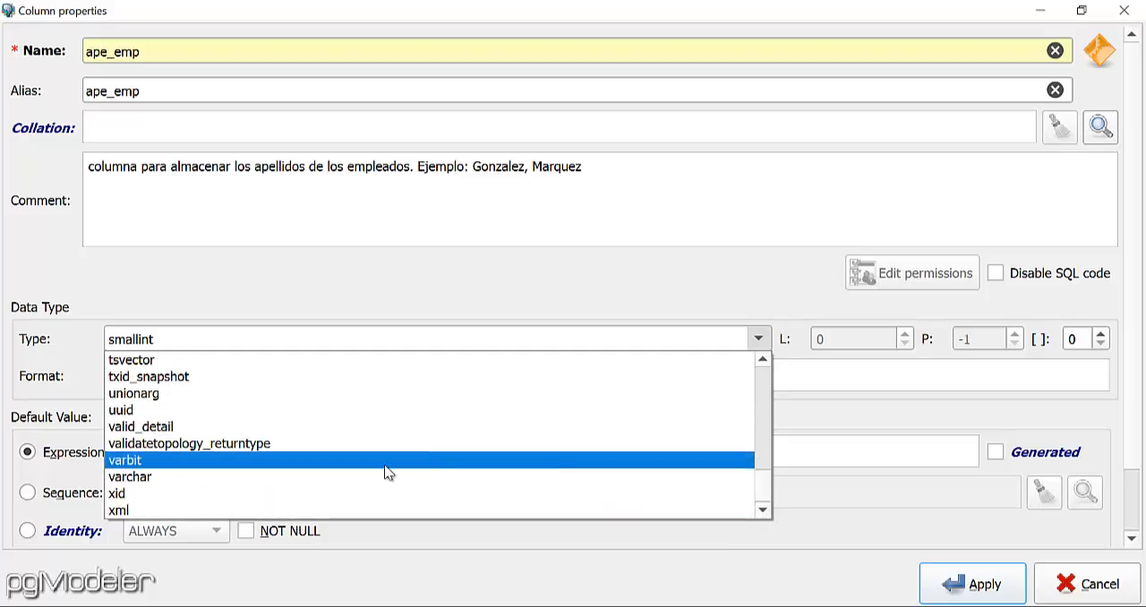
{"action": "left_click", "coordinate": [345, 474]}
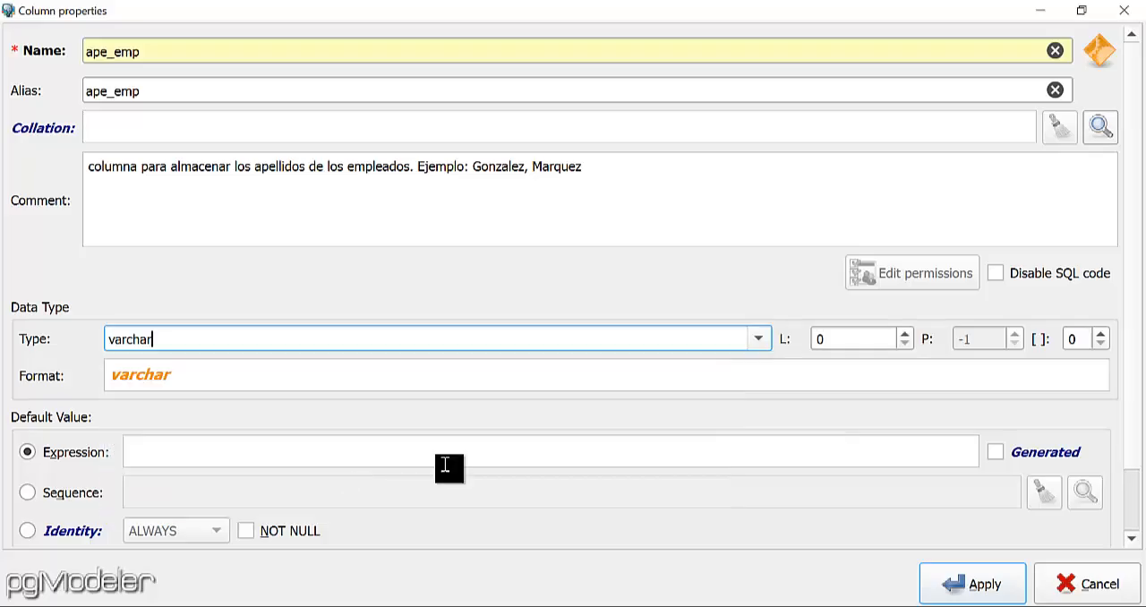
{"action": "double_click", "coordinate": [864, 341]}
{"action": "type", "text": "70"}
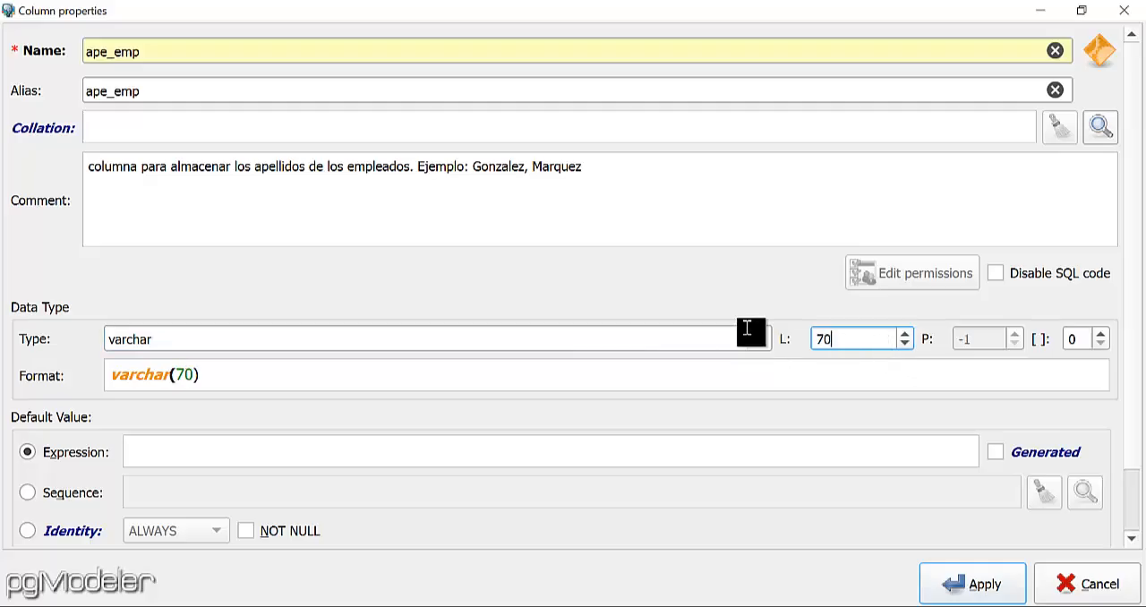
{"action": "left_click", "coordinate": [246, 531]}
{"action": "left_click", "coordinate": [975, 593]}
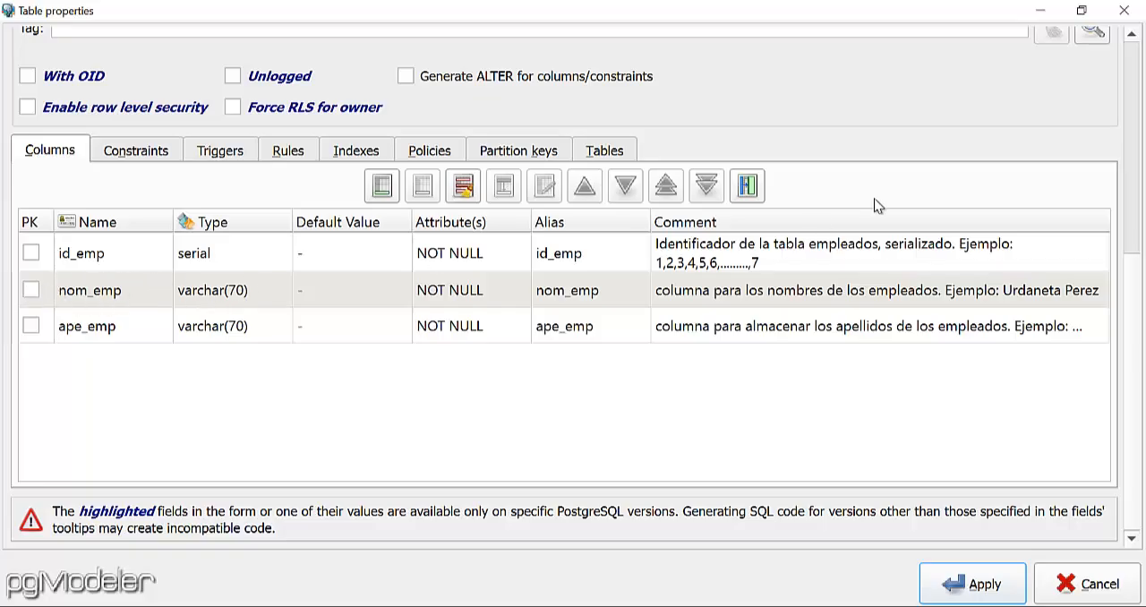
Reopen the nom_emp column, replace the sample surnames in its comment with sample given names, and apply the change.
{"action": "double_click", "coordinate": [696, 296]}
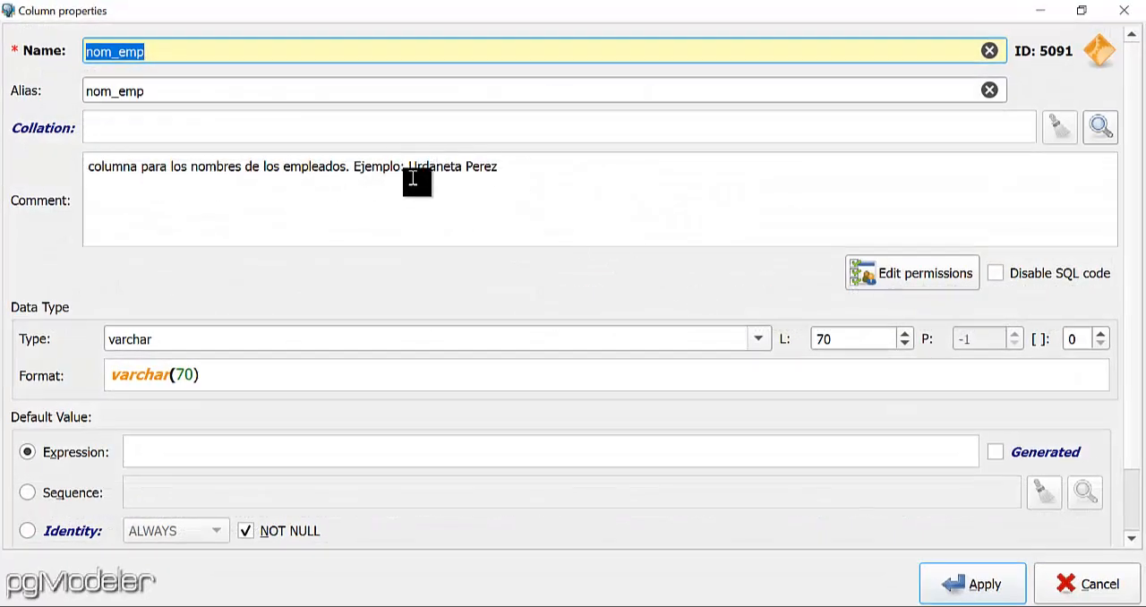
{"action": "left_click_drag", "start_coordinate": [409, 167], "coordinate": [498, 167]}
{"action": "type", "text": "Jos"}
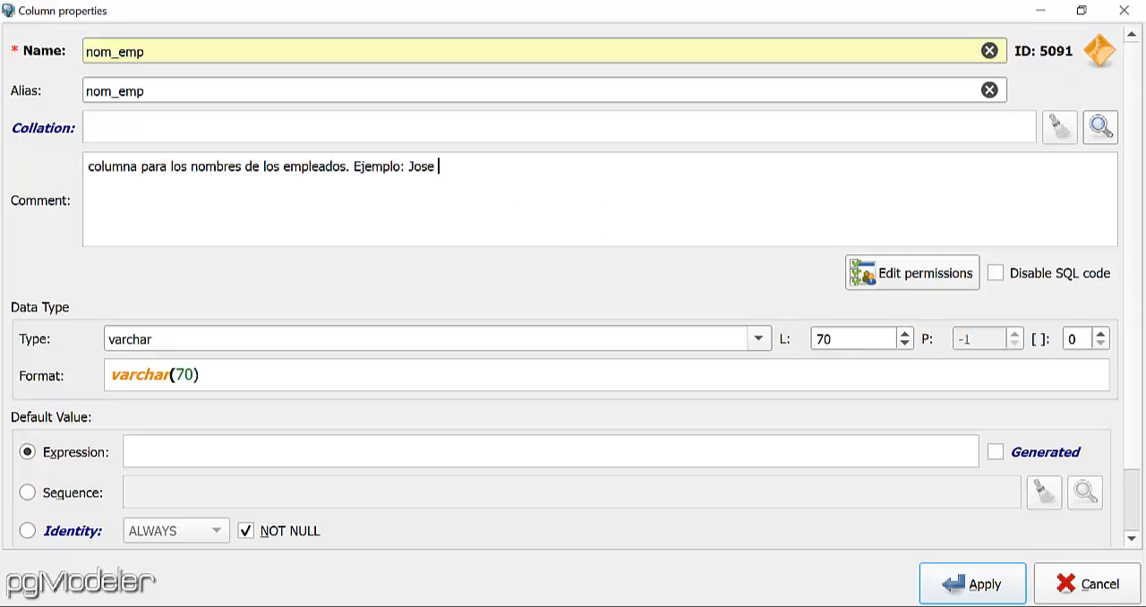
{"action": "type", "text": "e Anastacio"}
{"action": "left_click", "coordinate": [990, 586]}
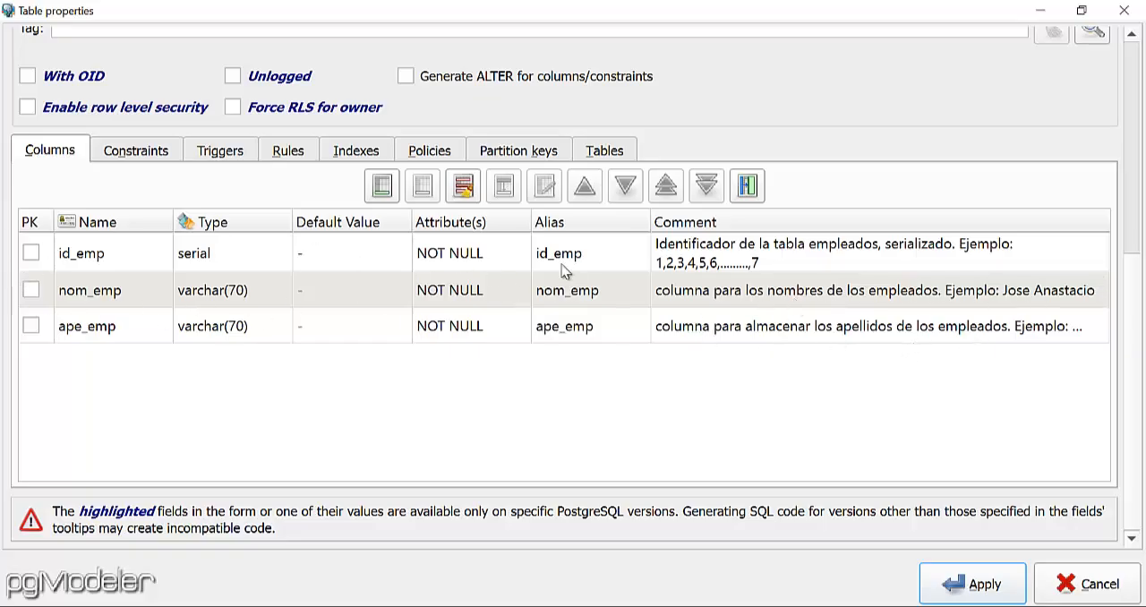
Start another column in the empleados table with both its name and alias set to dir_emp.
{"action": "left_click", "coordinate": [383, 186]}
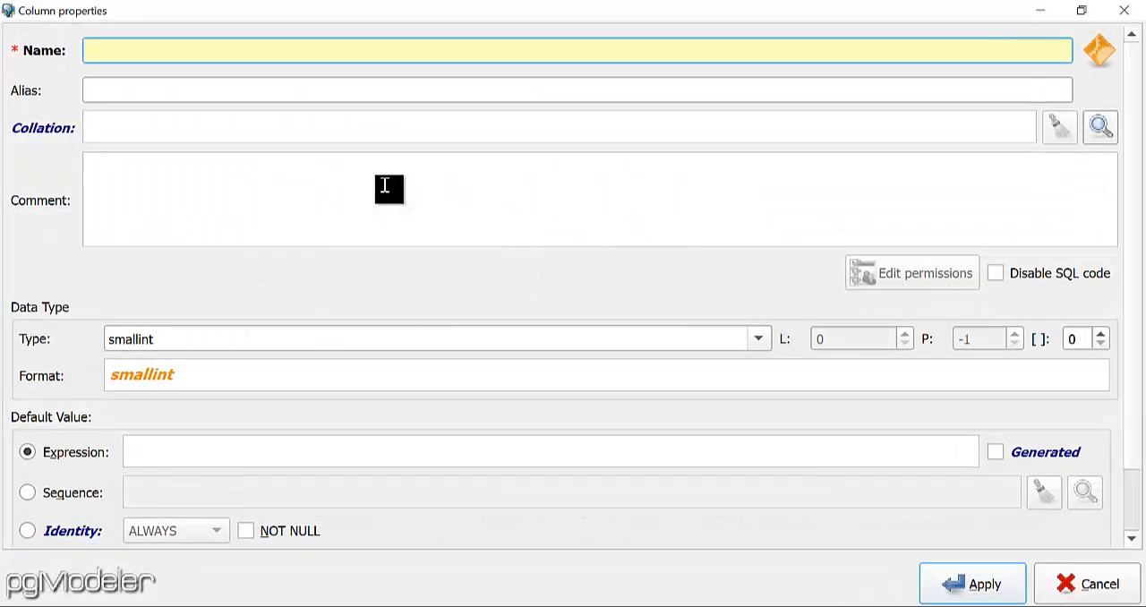
{"action": "type", "text": "di"}
{"action": "type", "text": "r_emp"}
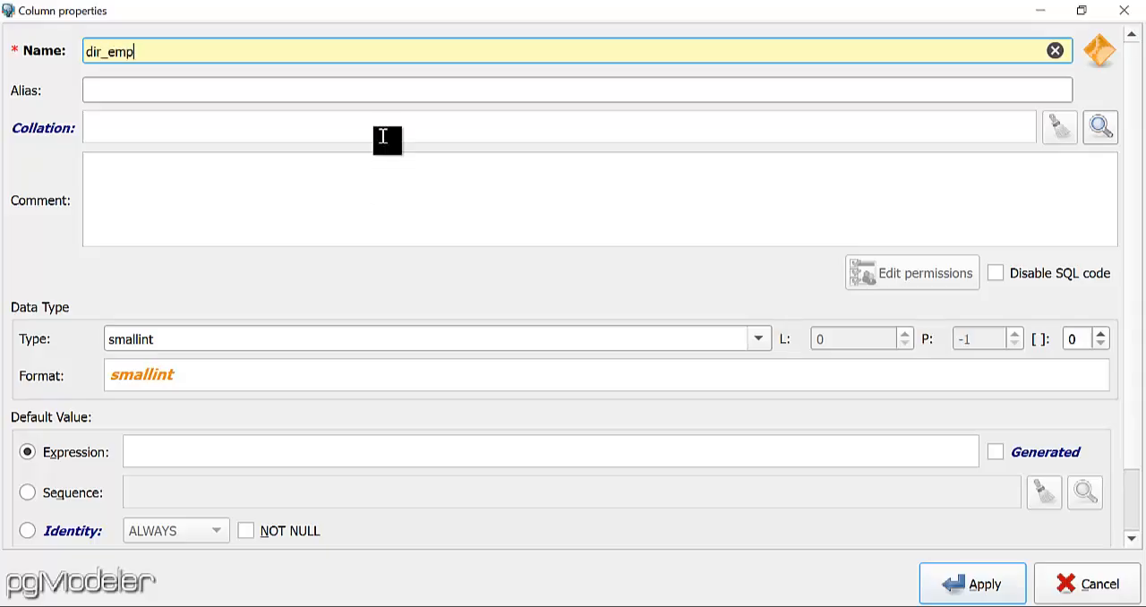
{"action": "left_click_drag", "start_coordinate": [170, 49], "coordinate": [51, 50]}
{"action": "key", "text": "ctrl+c"}
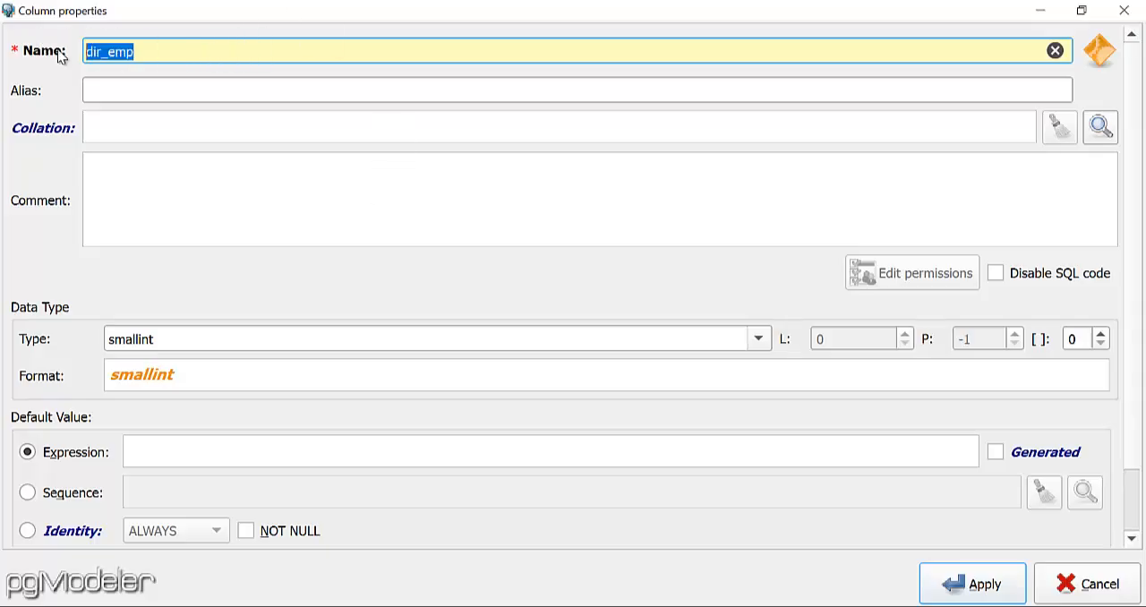
{"action": "left_click", "coordinate": [126, 86]}
{"action": "key", "text": "ctrl+v"}
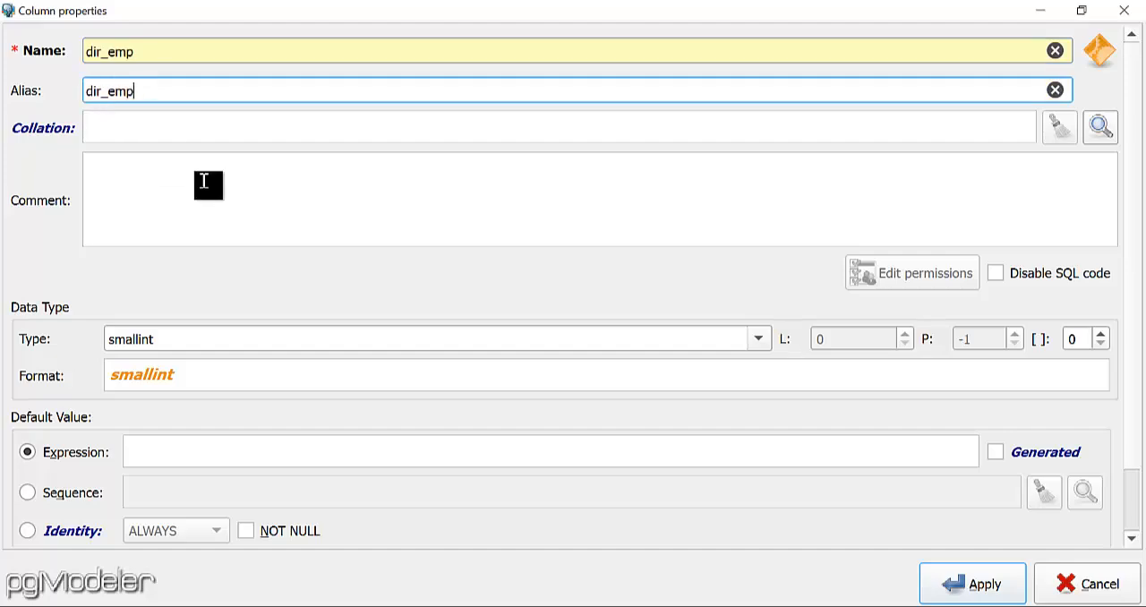
Enter the dir_emp column comment "Columna para las direcciones de los empleados. Ejemplo:" followed by a sample address.
{"action": "left_click", "coordinate": [216, 183]}
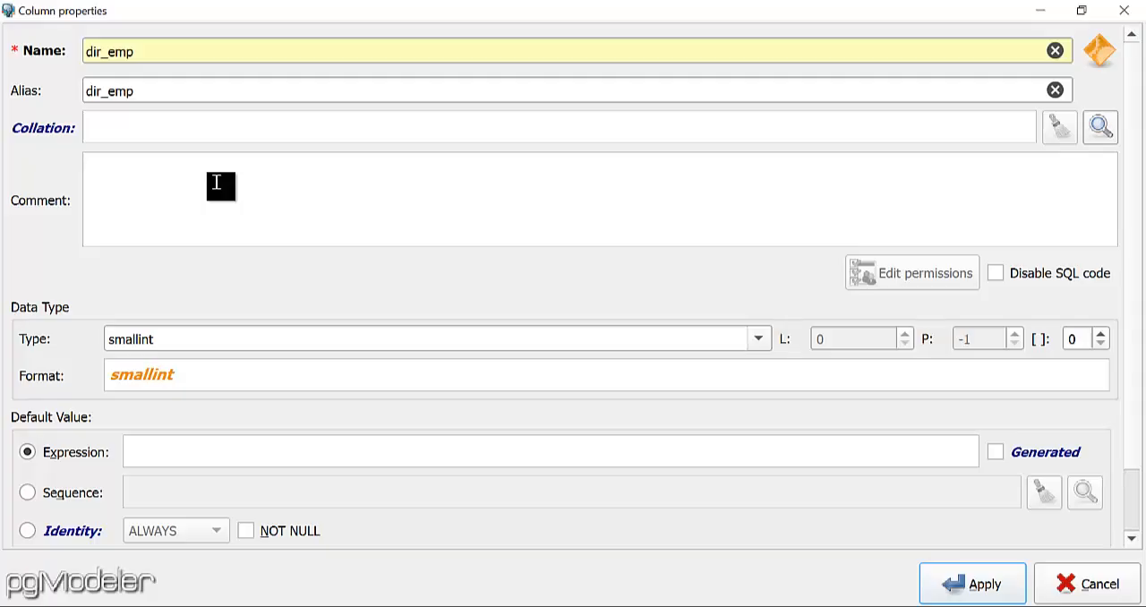
{"action": "type", "text": "Columna para las d"}
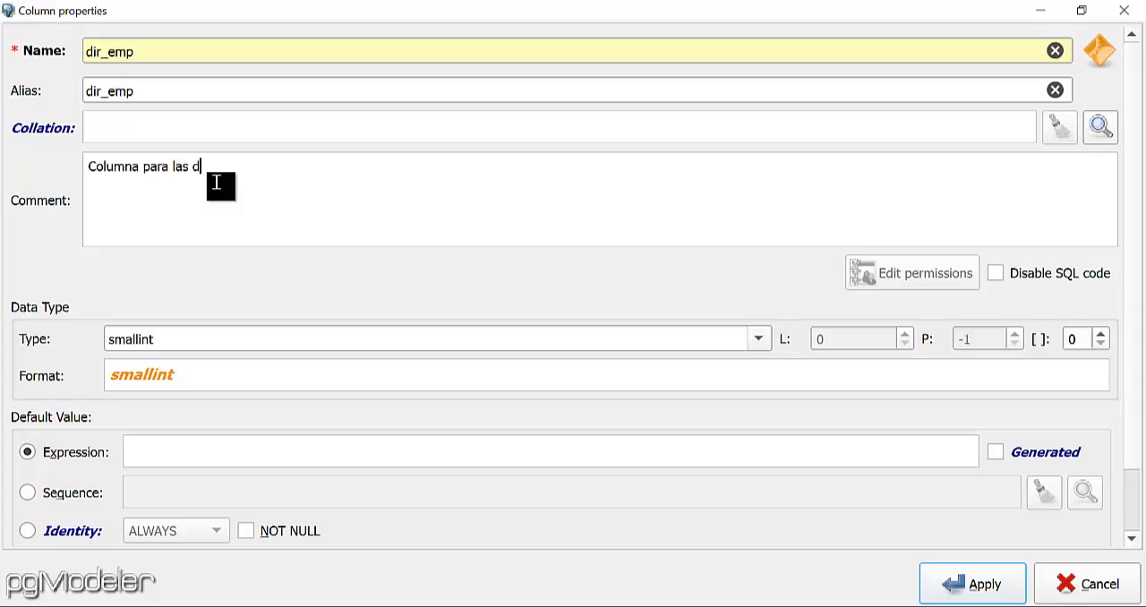
{"action": "type", "text": "irecciones de los emplea"}
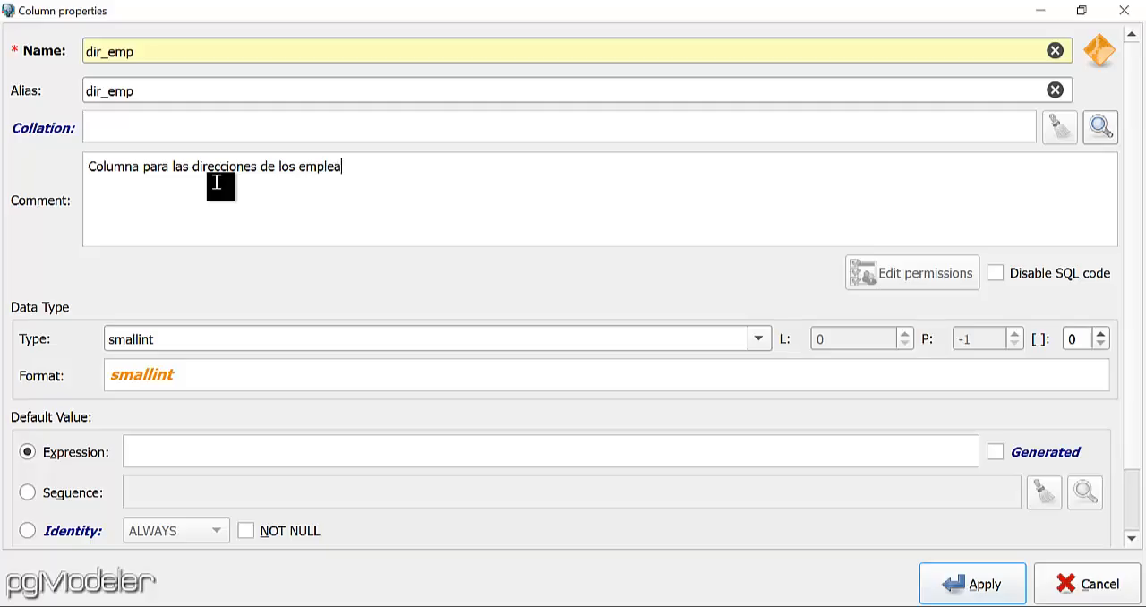
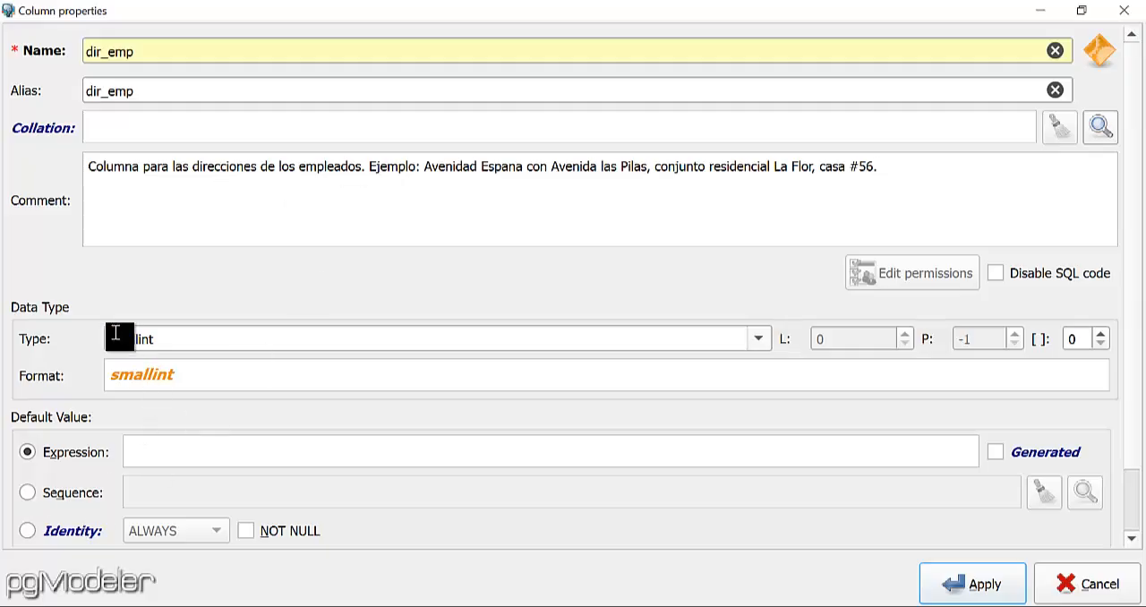
Set the dir_emp column to varchar with length 250 and NOT NULL, and apply the column.
{"action": "left_click", "coordinate": [760, 340]}
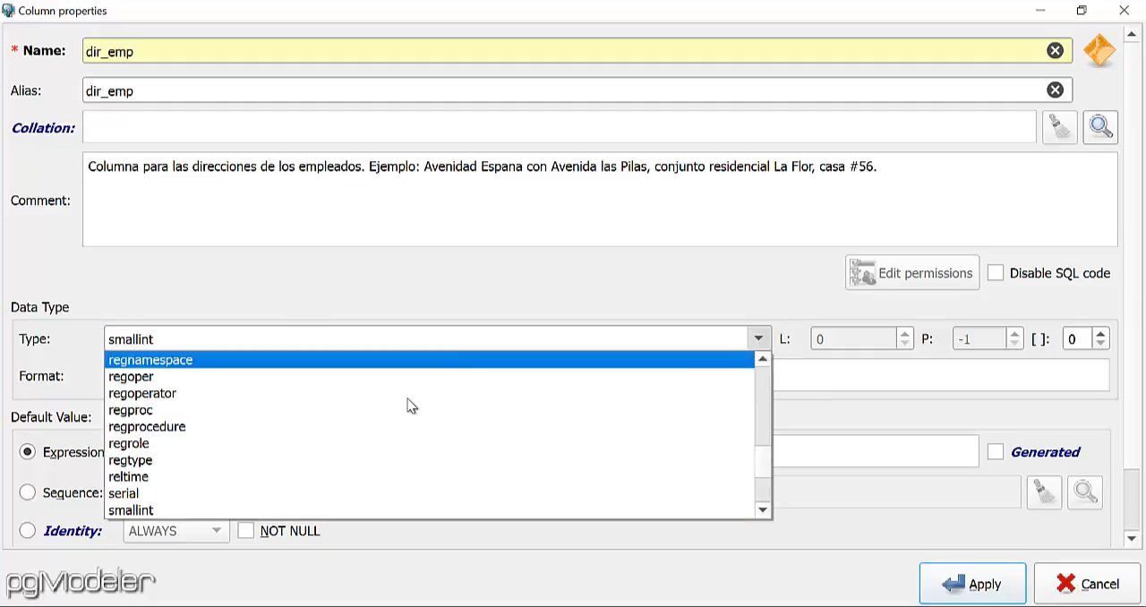
{"action": "key", "text": "v"}
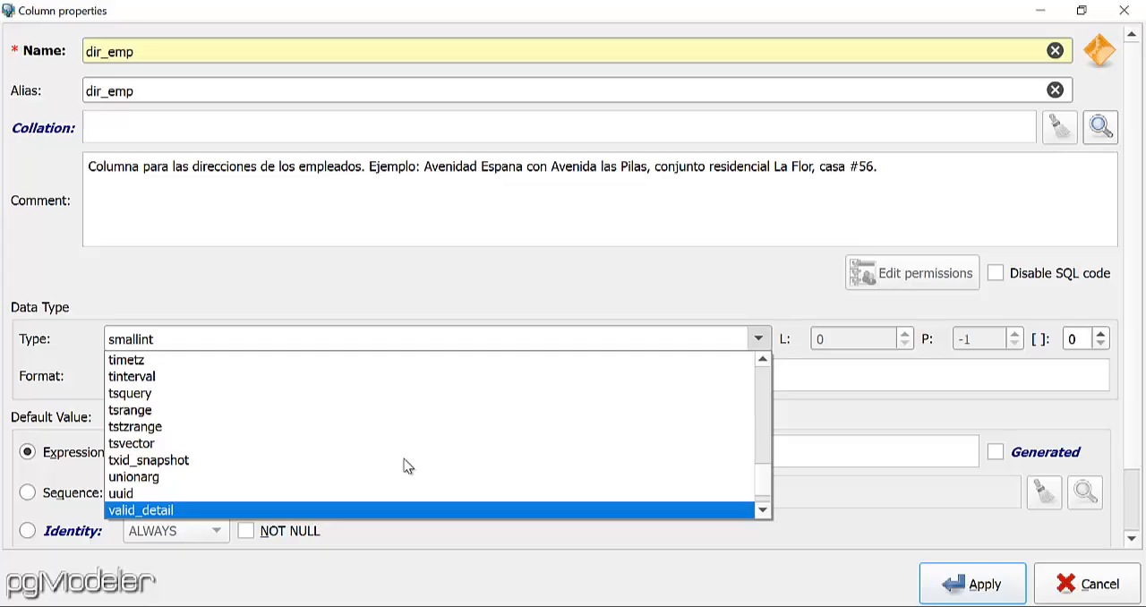
{"action": "scroll", "coordinate": [317, 460], "scroll_direction": "down", "scroll_amount": 1}
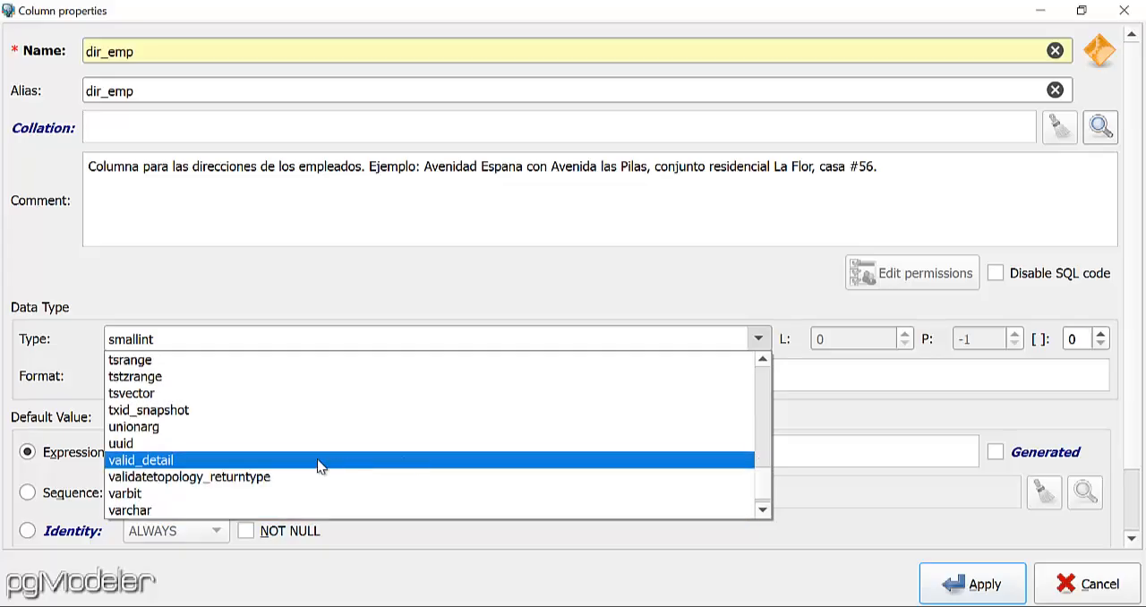
{"action": "left_click", "coordinate": [153, 509]}
{"action": "left_click_drag", "start_coordinate": [828, 339], "coordinate": [781, 340]}
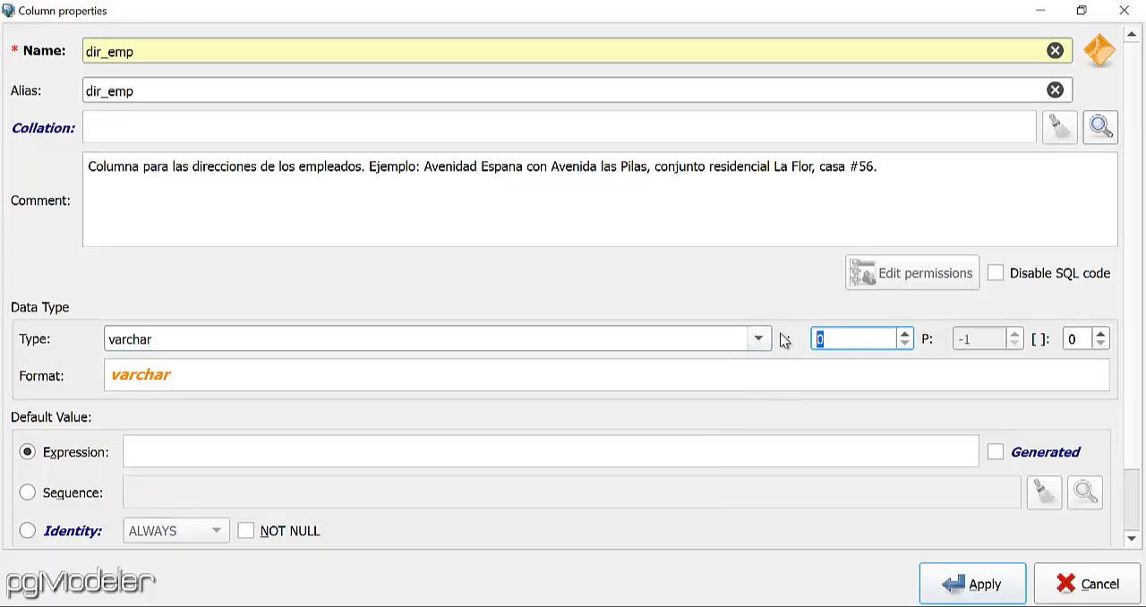
{"action": "type", "text": "250"}
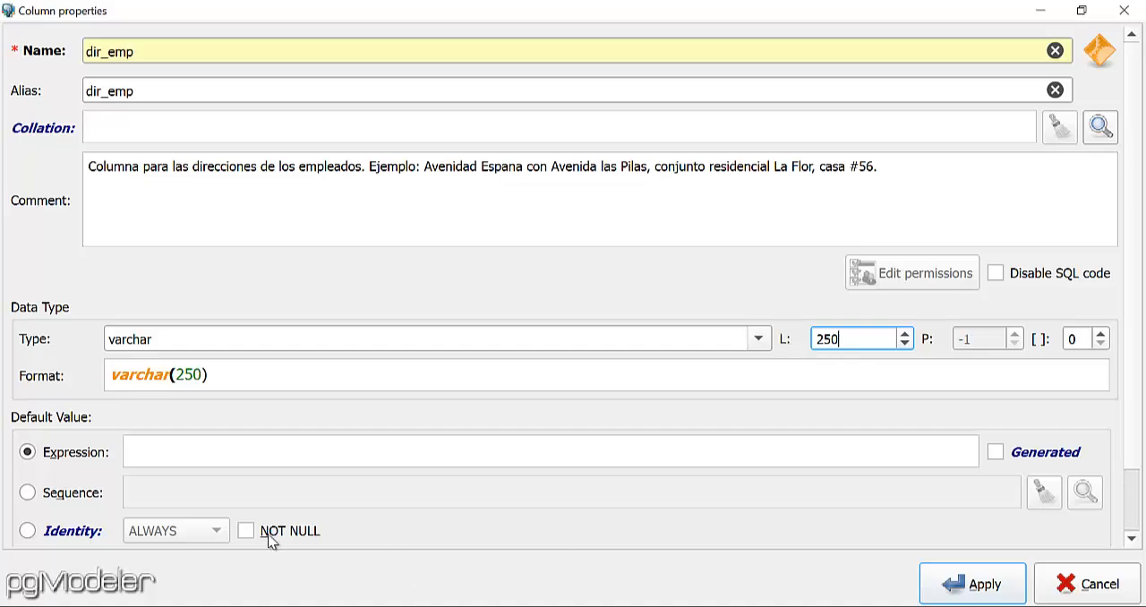
{"action": "left_click", "coordinate": [247, 531]}
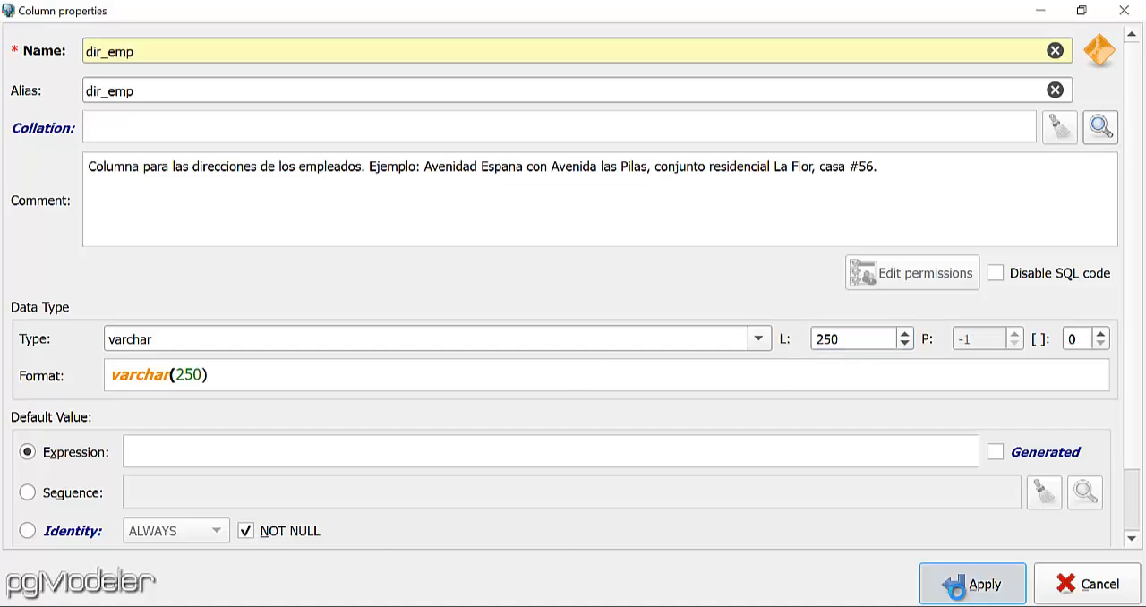
{"action": "left_click", "coordinate": [955, 587]}
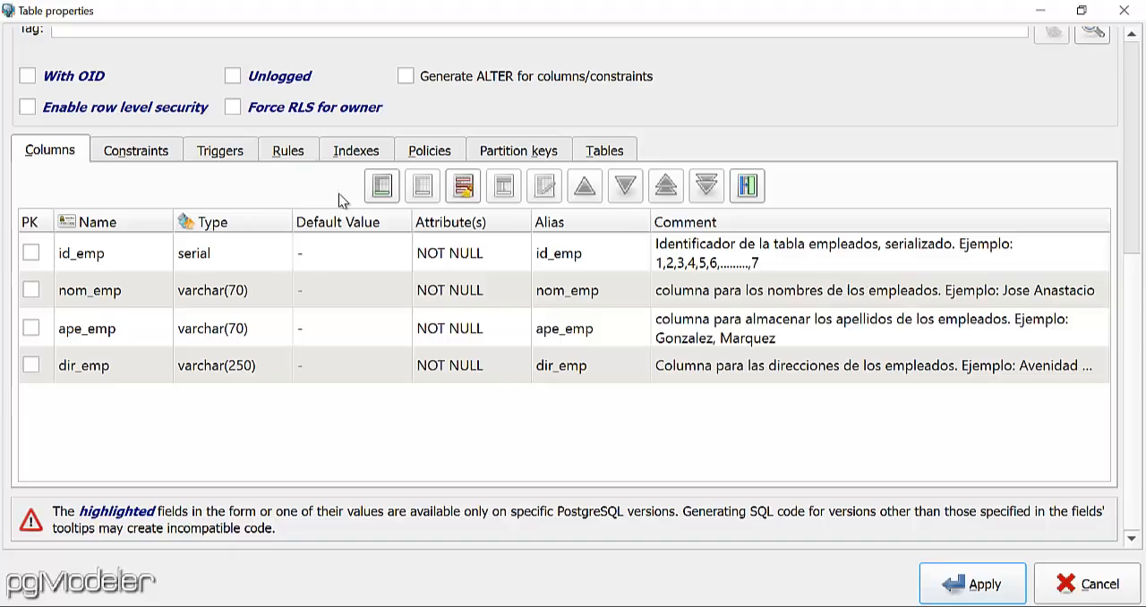
Start another column in the empleados table with both its name and alias set to tel_emp.
{"action": "left_click", "coordinate": [381, 186]}
{"action": "type", "text": "t"}
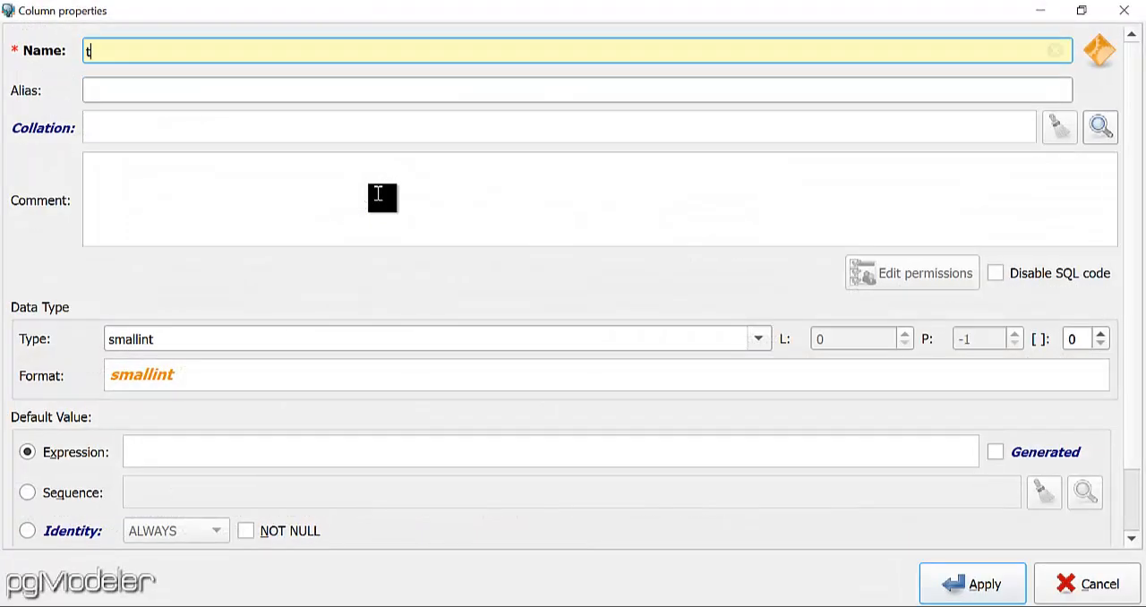
{"action": "type", "text": "el"}
{"action": "type", "text": "_"}
{"action": "type", "text": "_emp"}
{"action": "left_click_drag", "start_coordinate": [186, 49], "coordinate": [84, 50]}
{"action": "key", "text": "ctrl+c"}
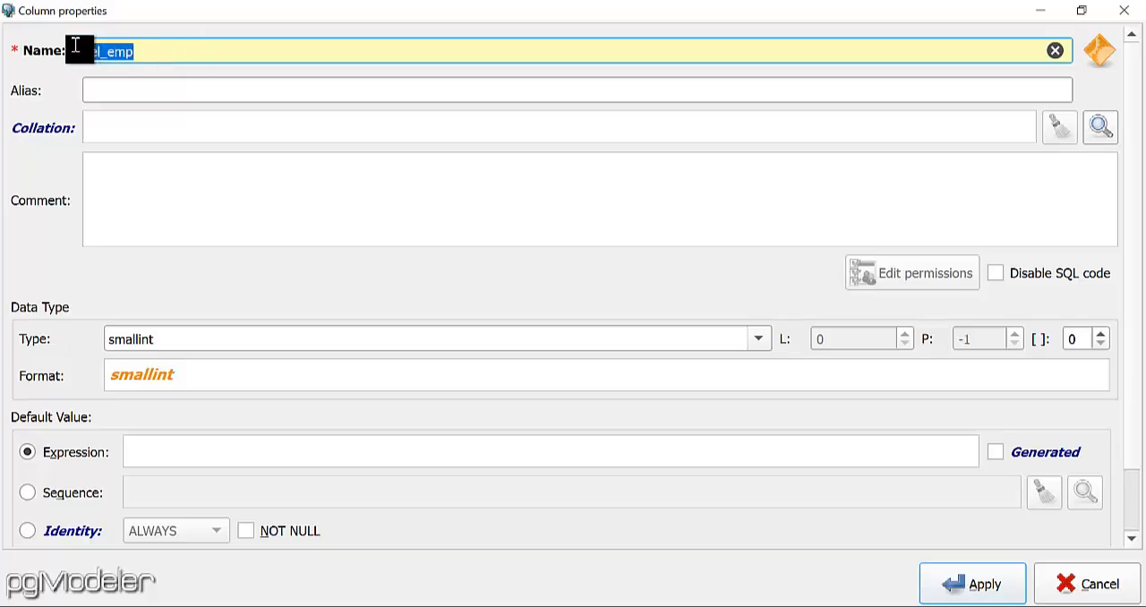
{"action": "left_click", "coordinate": [175, 188]}
{"action": "key", "text": "ctrl+v"}
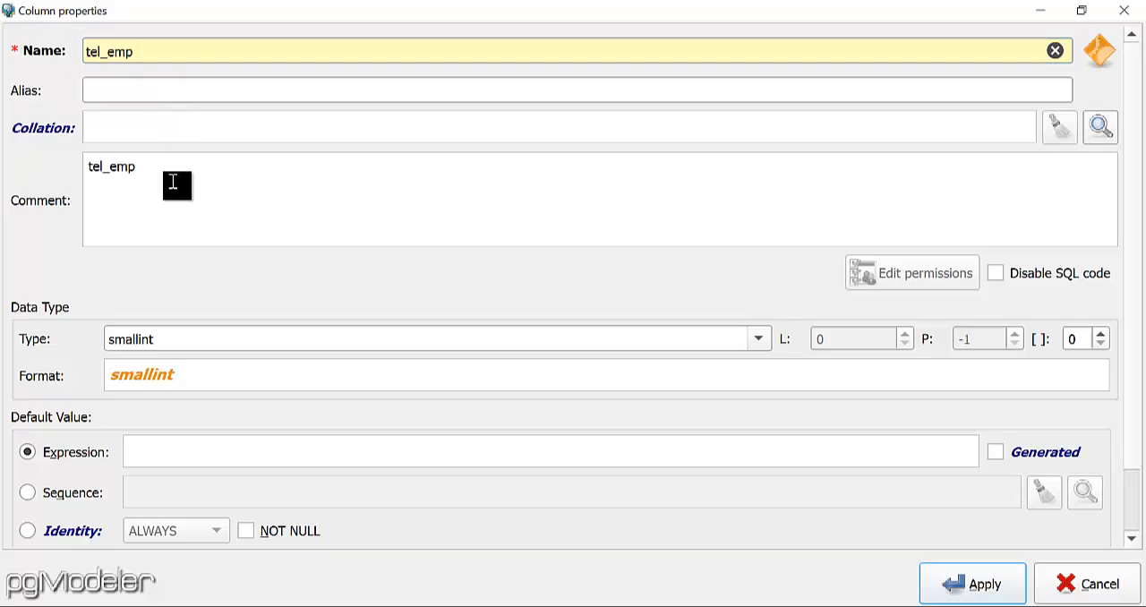
{"action": "left_click", "coordinate": [178, 89]}
{"action": "key", "text": "ctrl+v"}
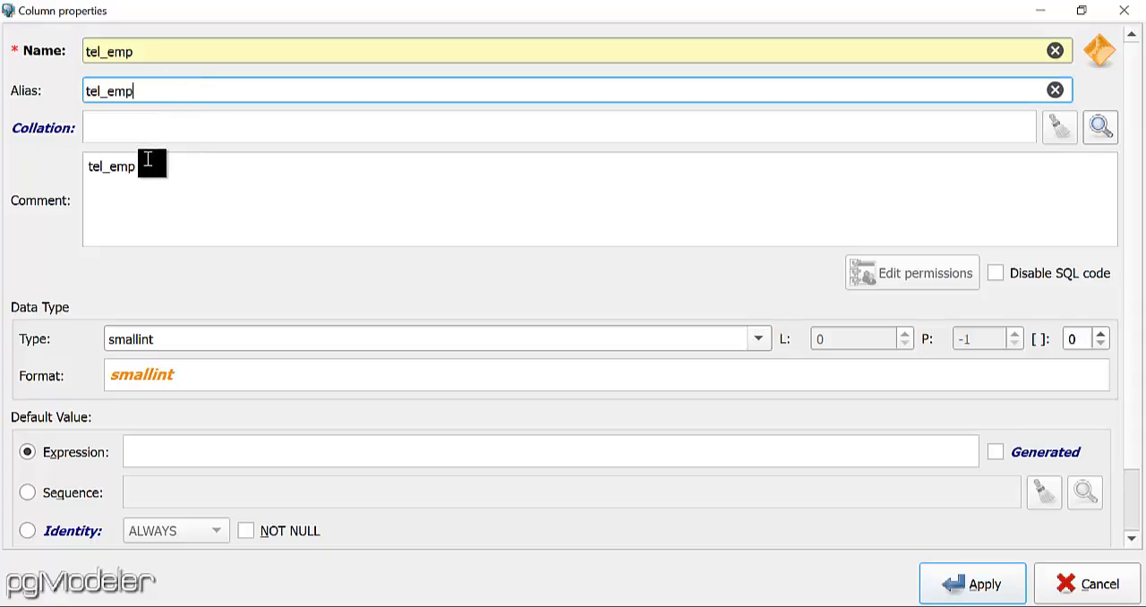
Make the tel_emp column comment read "Columna para el numero de telefono principal del empleado. Ejemplo:" followed by a sample phone number.
{"action": "left_click_drag", "start_coordinate": [148, 165], "coordinate": [10, 162]}
{"action": "type", "text": "Co"}
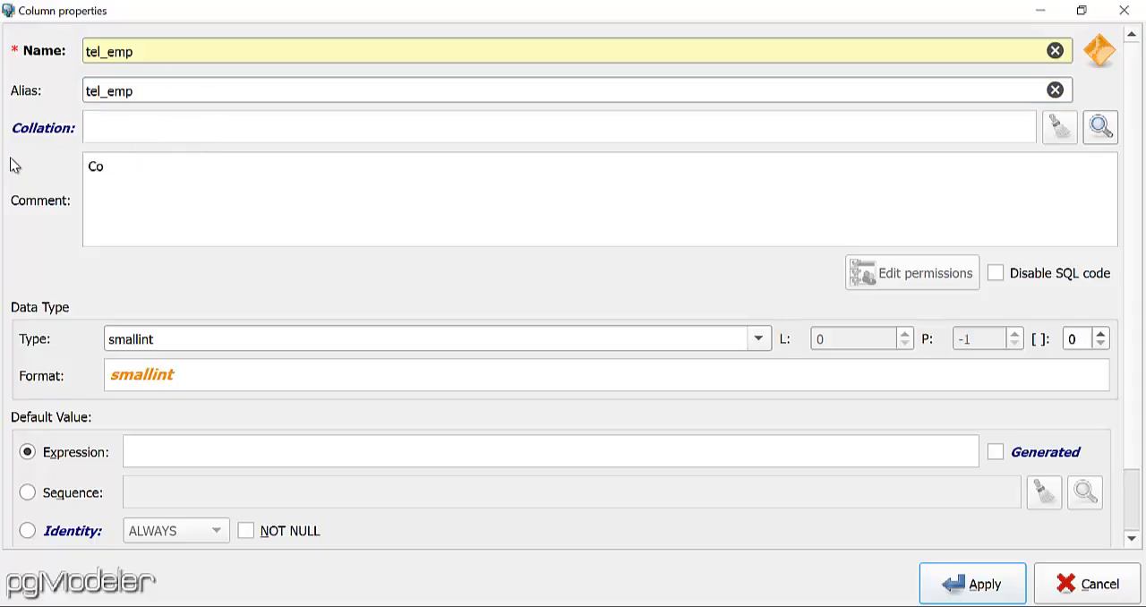
{"action": "type", "text": "lumna para el numero de tel"}
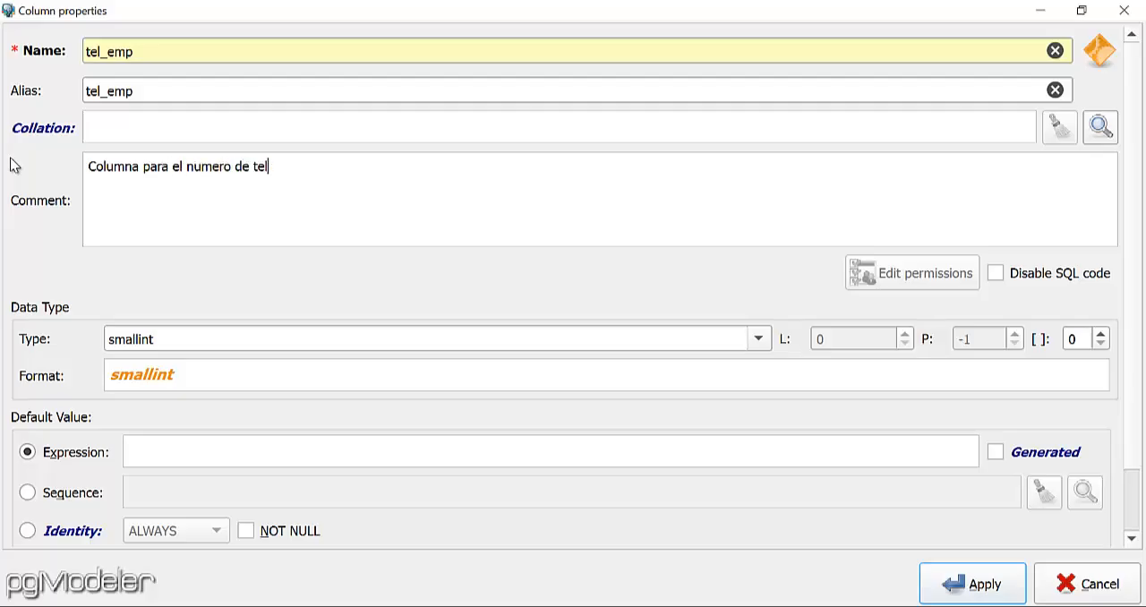
{"action": "type", "text": "efono principal del "}
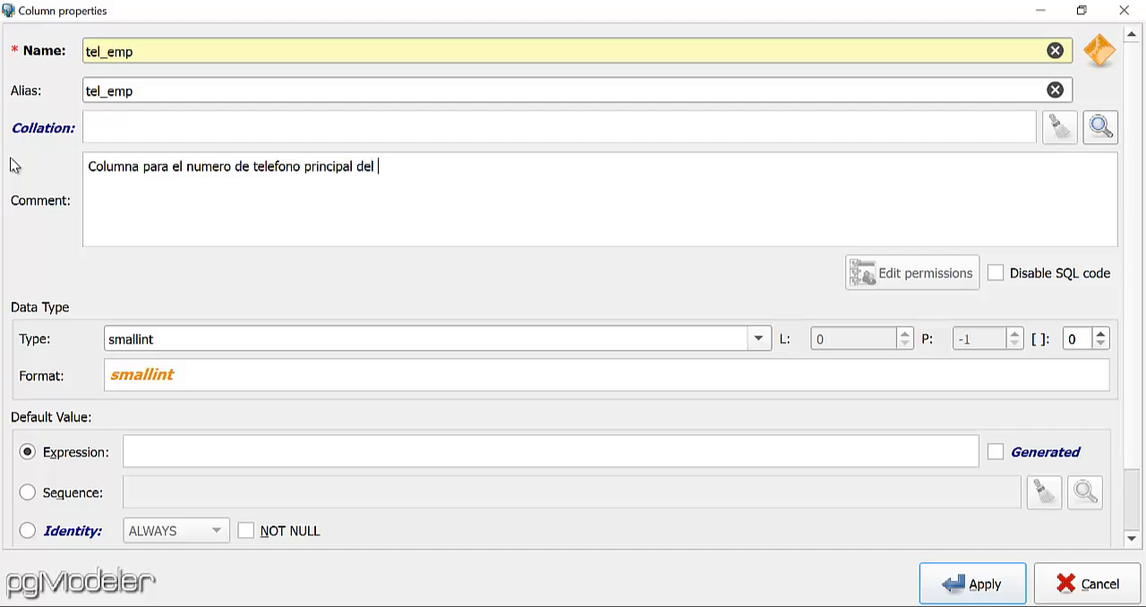
{"action": "type", "text": "empleado. Ejemplo"}
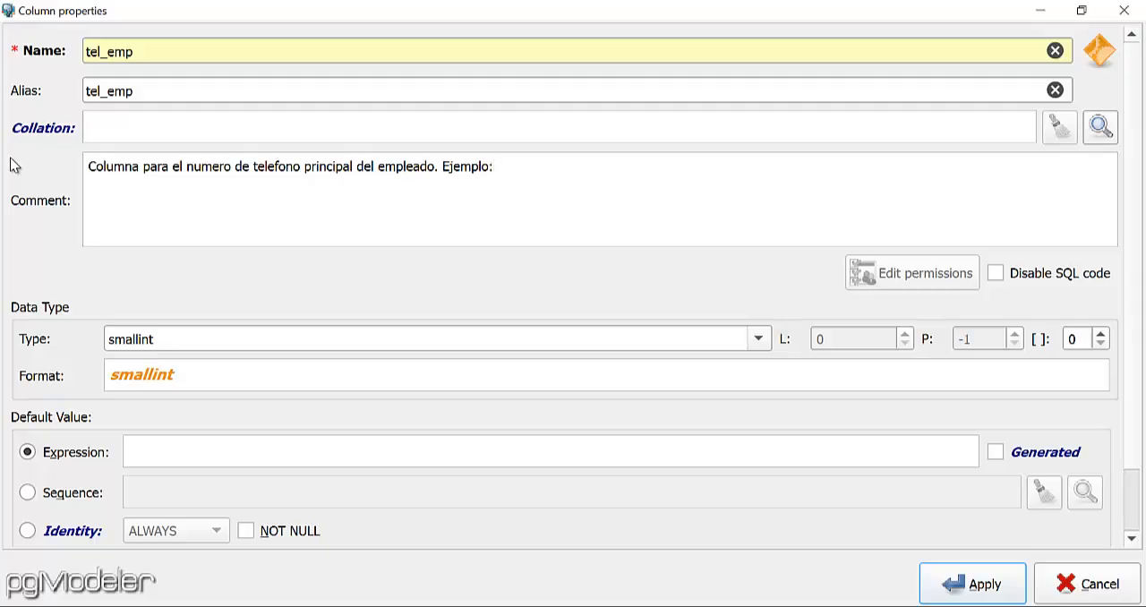
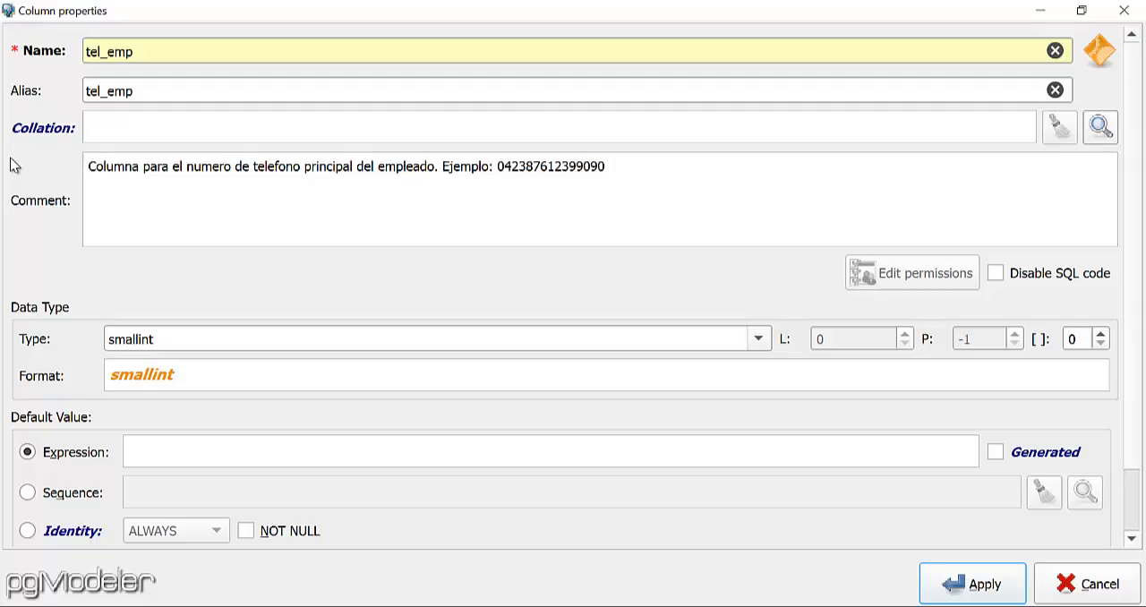
Set the tel_emp column to varchar with length 60 and NOT NULL, and apply the column.
{"action": "left_click", "coordinate": [757, 340]}
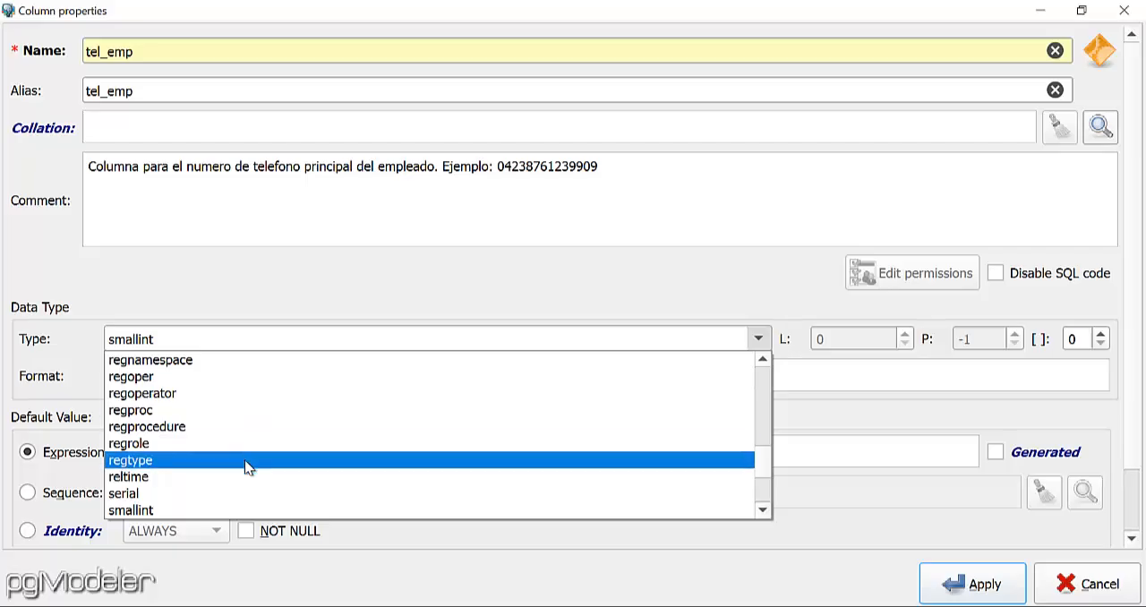
{"action": "key", "text": "v"}
{"action": "key", "text": "Down"}
{"action": "key", "text": "Down"}
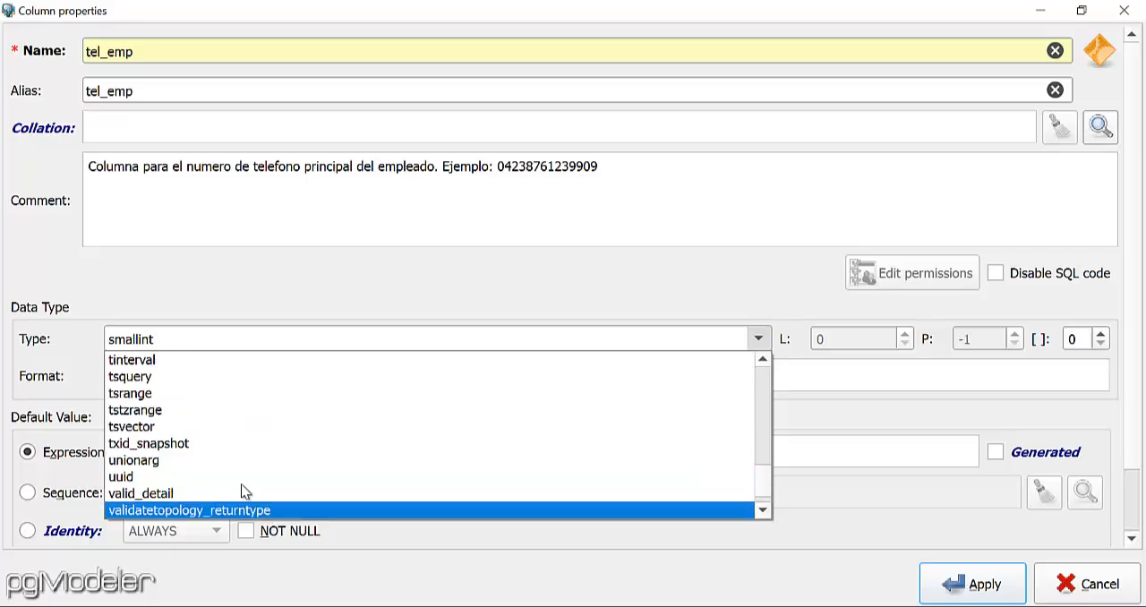
{"action": "key", "text": "Down"}
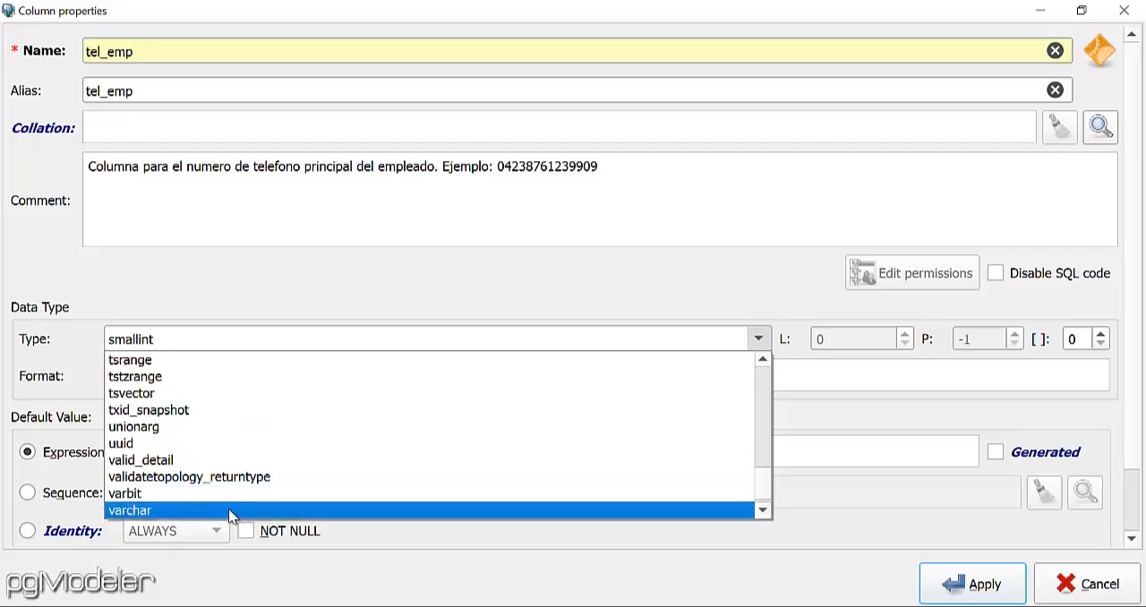
{"action": "key", "text": "Return"}
{"action": "key", "text": "Tab"}
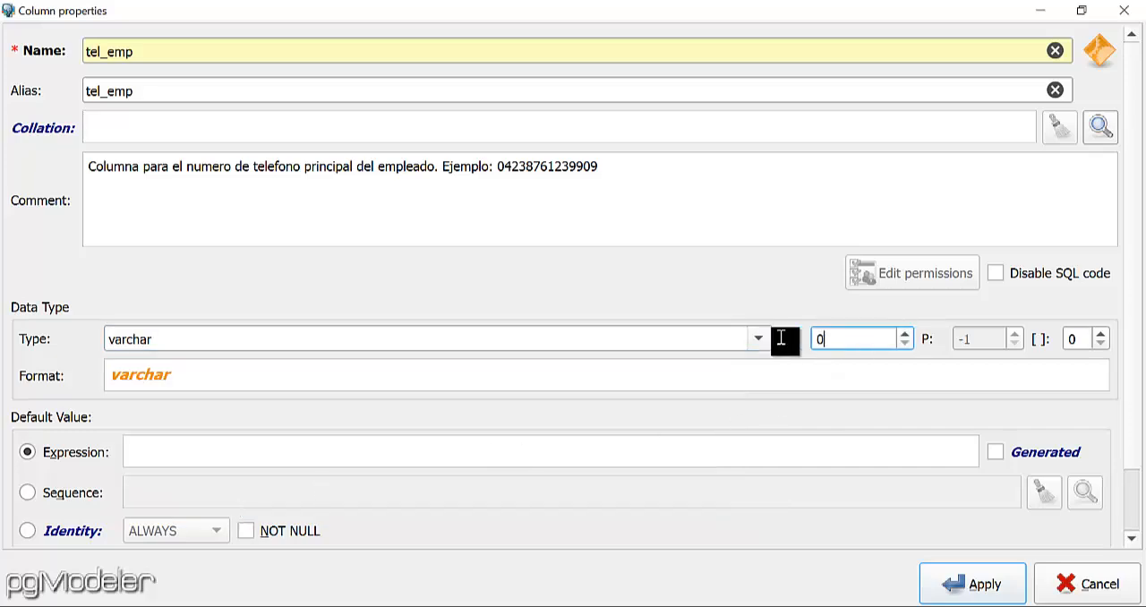
{"action": "type", "text": "60"}
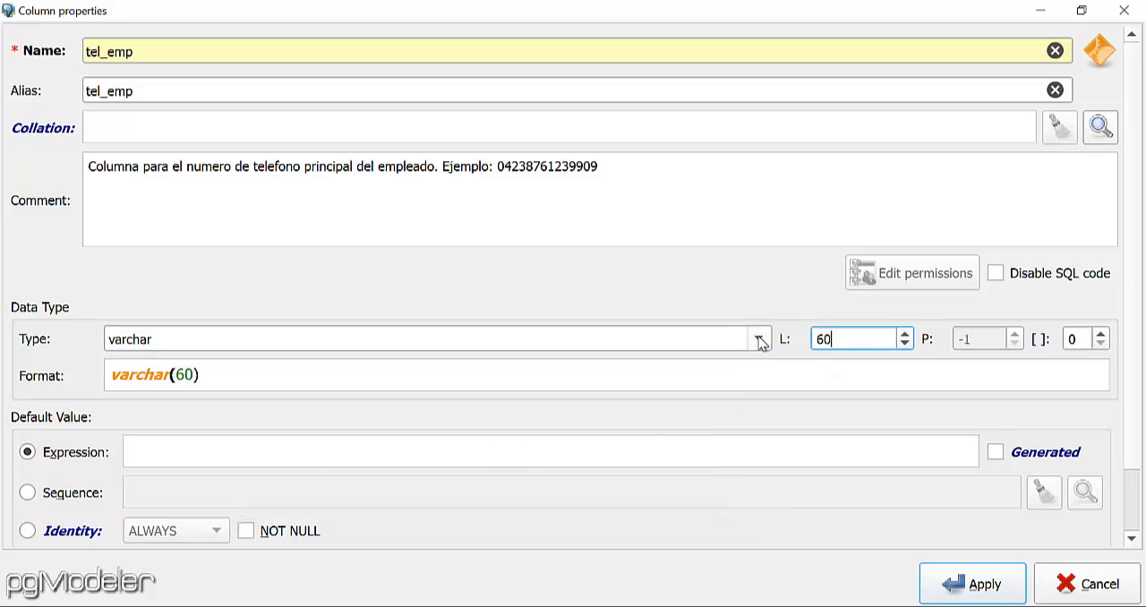
{"action": "left_click", "coordinate": [248, 532]}
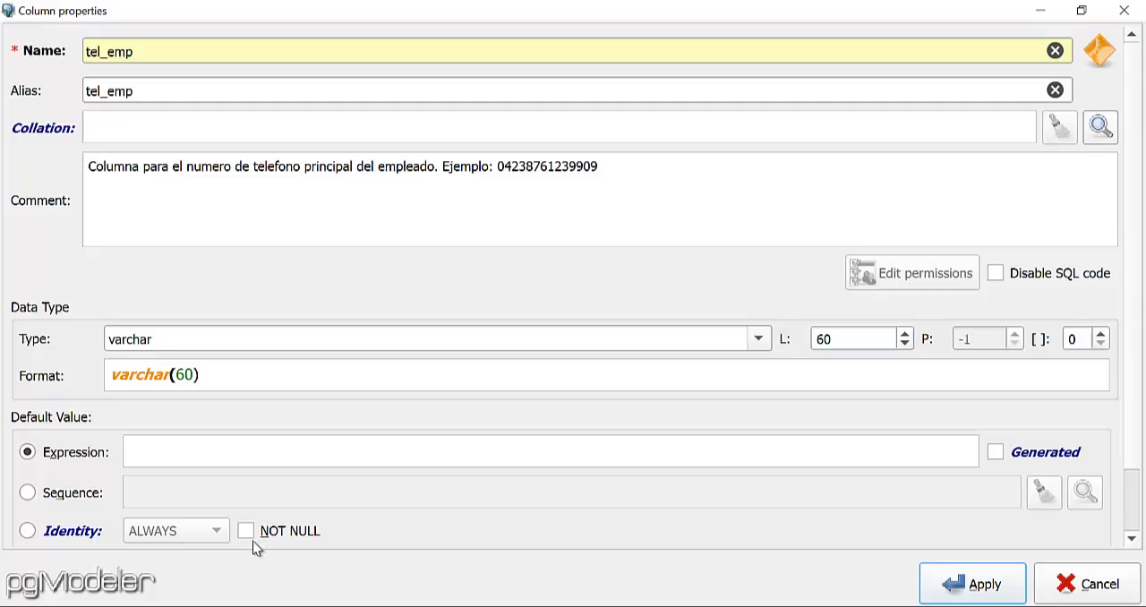
{"action": "left_click", "coordinate": [246, 531]}
{"action": "left_click", "coordinate": [960, 584]}
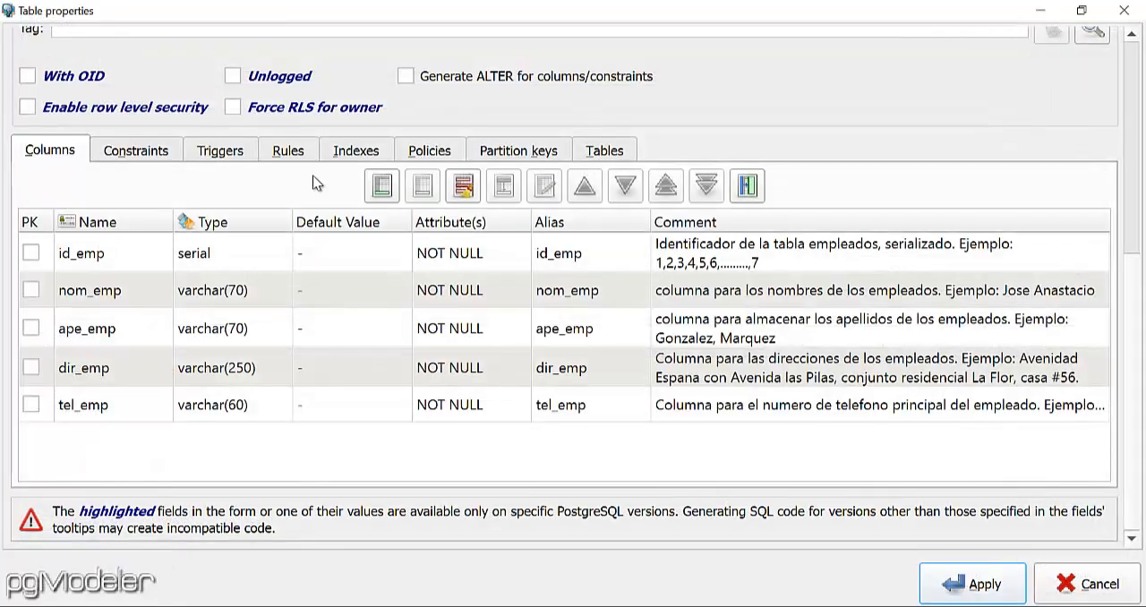
Start another column in the empleados table with both its name and alias set to mai_emp.
{"action": "left_click", "coordinate": [381, 186]}
{"action": "type", "text": "ma"}
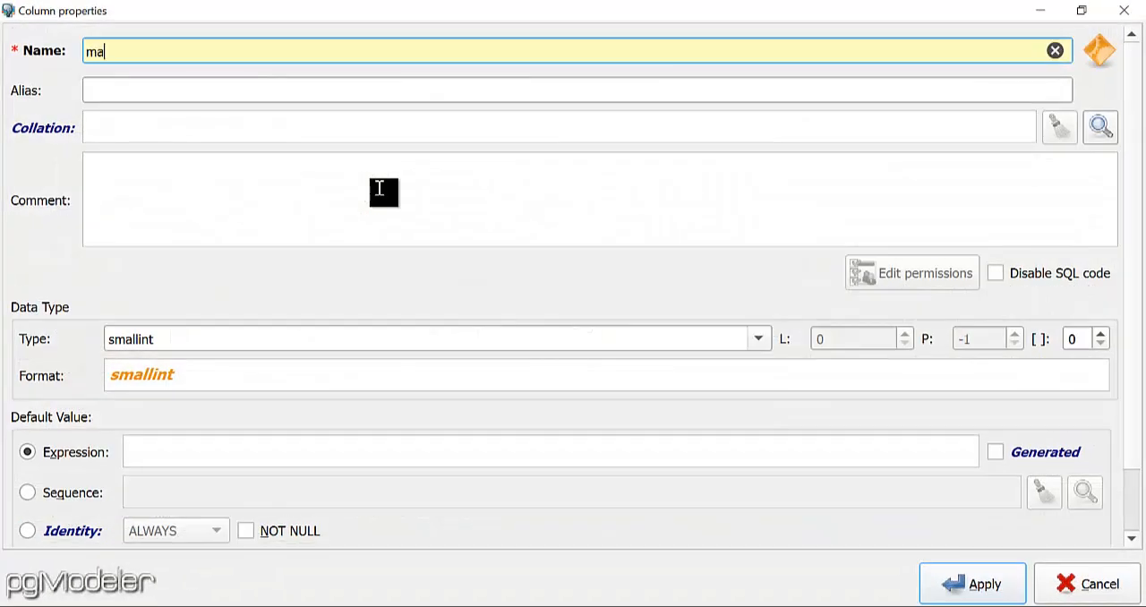
{"action": "type", "text": "i_emp"}
{"action": "left_click_drag", "start_coordinate": [116, 51], "coordinate": [55, 52]}
{"action": "key", "text": "ctrl+c"}
{"action": "left_click", "coordinate": [138, 91]}
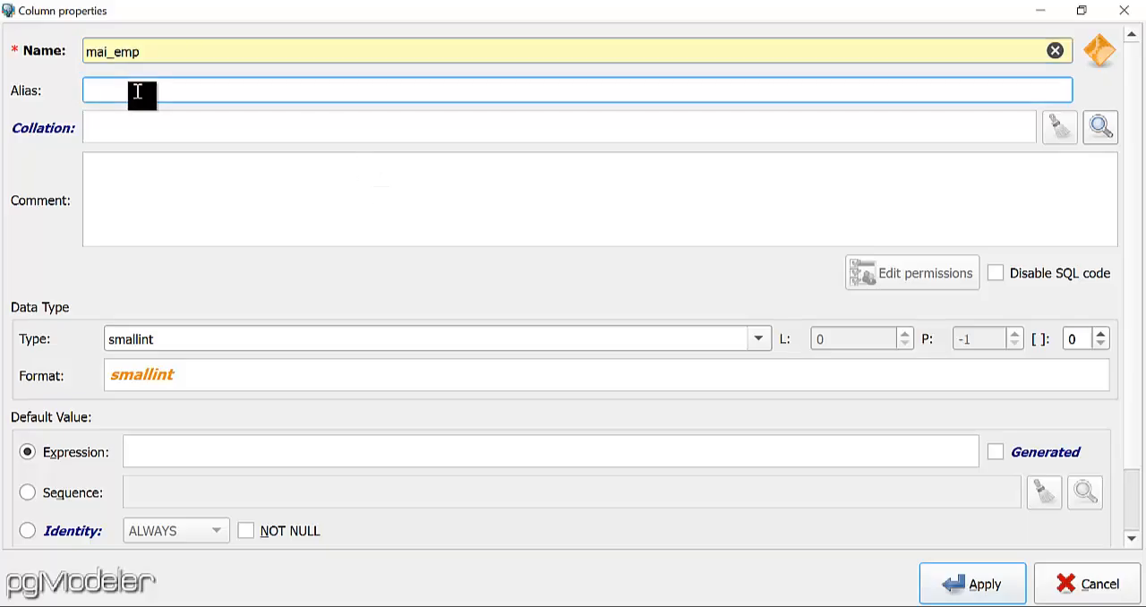
{"action": "key", "text": "ctrl+v"}
Make the mai_emp column comment read "Direccion de Correo Electronico del Empleado. Ejemplo:" followed by a sample e-mail address.
{"action": "left_click", "coordinate": [176, 173]}
{"action": "type", "text": "Corr"}
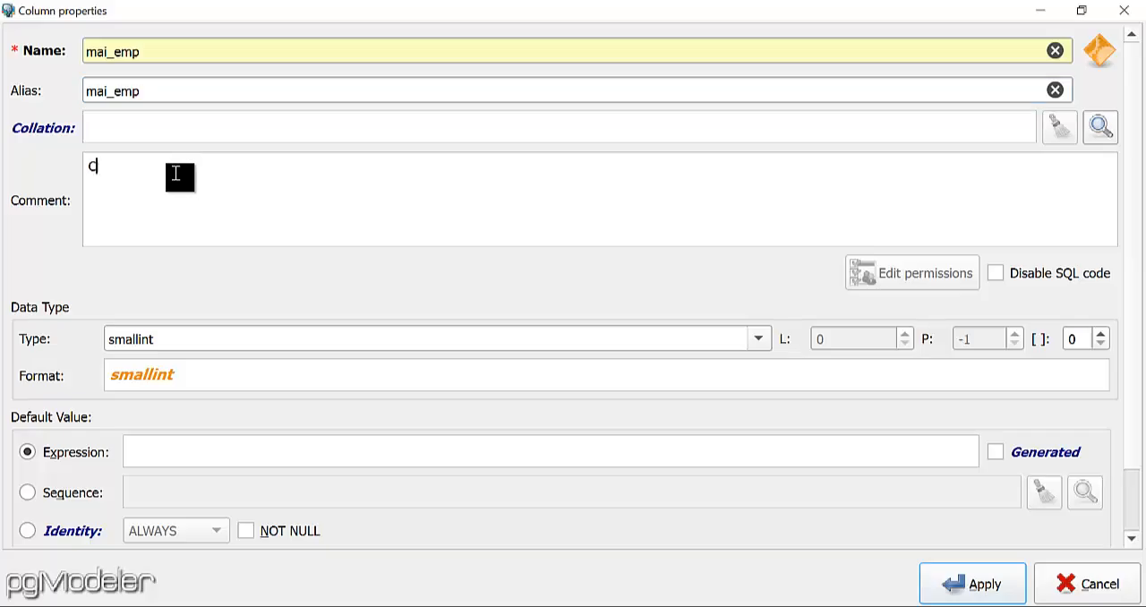
{"action": "key", "text": "BackSpace"}
{"action": "key", "text": "BackSpace"}
{"action": "key", "text": "BackSpace"}
{"action": "key", "text": "BackSpace"}
{"action": "type", "text": "Direccion de Correo Electron"}
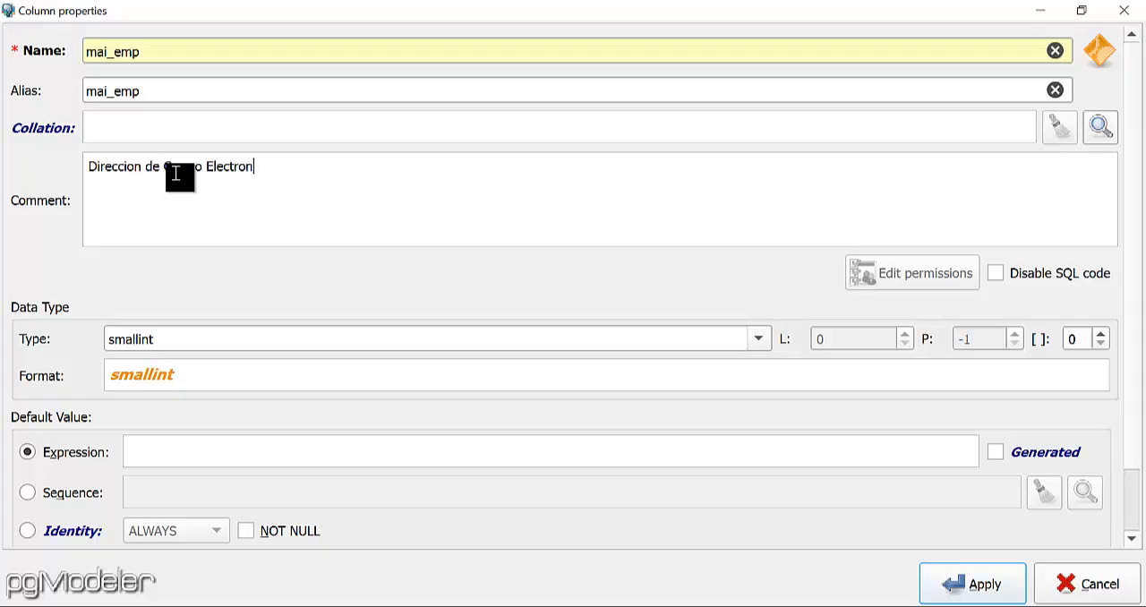
{"action": "type", "text": "ico del Empleado. "}
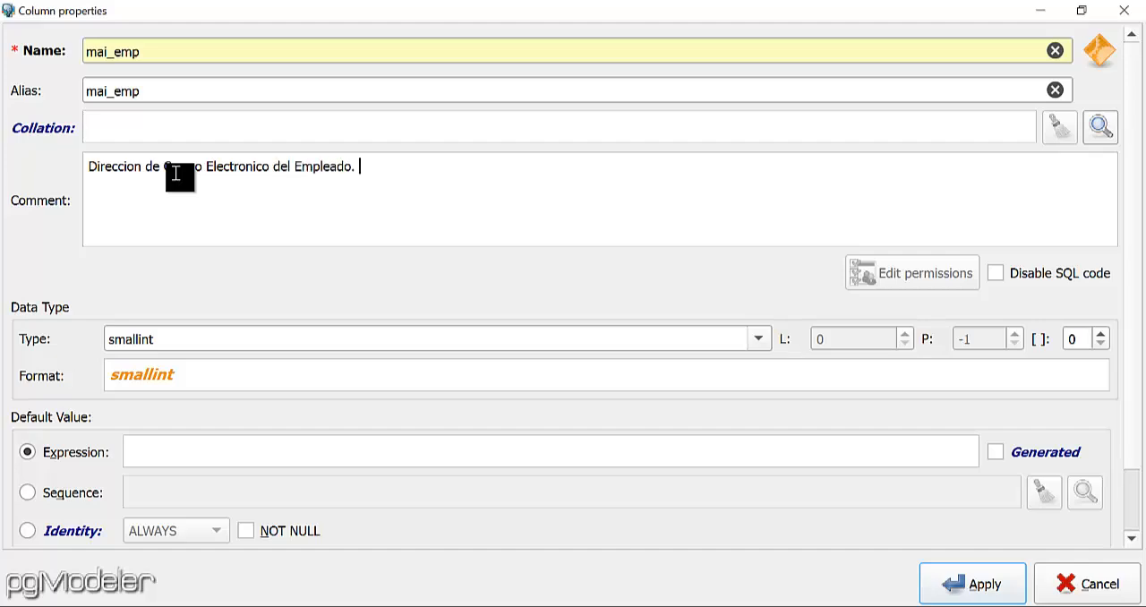
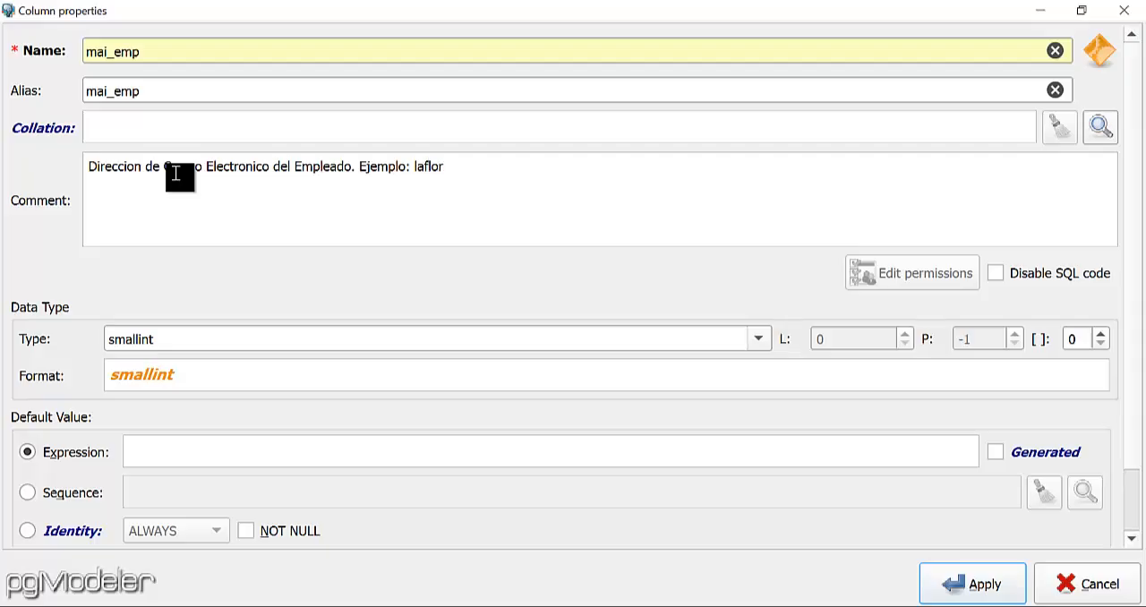
Set the mai_emp column to varchar with length 80 and NOT NULL, and apply the column.
{"action": "left_click", "coordinate": [758, 340]}
{"action": "key", "text": "v"}
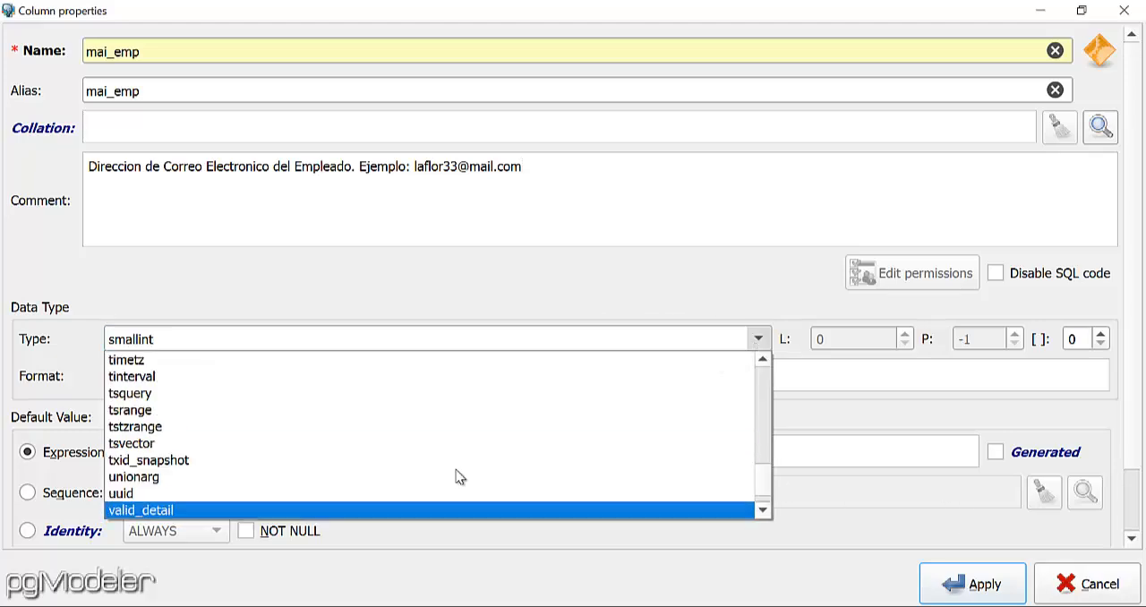
{"action": "key", "text": "Down"}
{"action": "scroll", "coordinate": [409, 481], "scroll_direction": "down", "scroll_amount": 1}
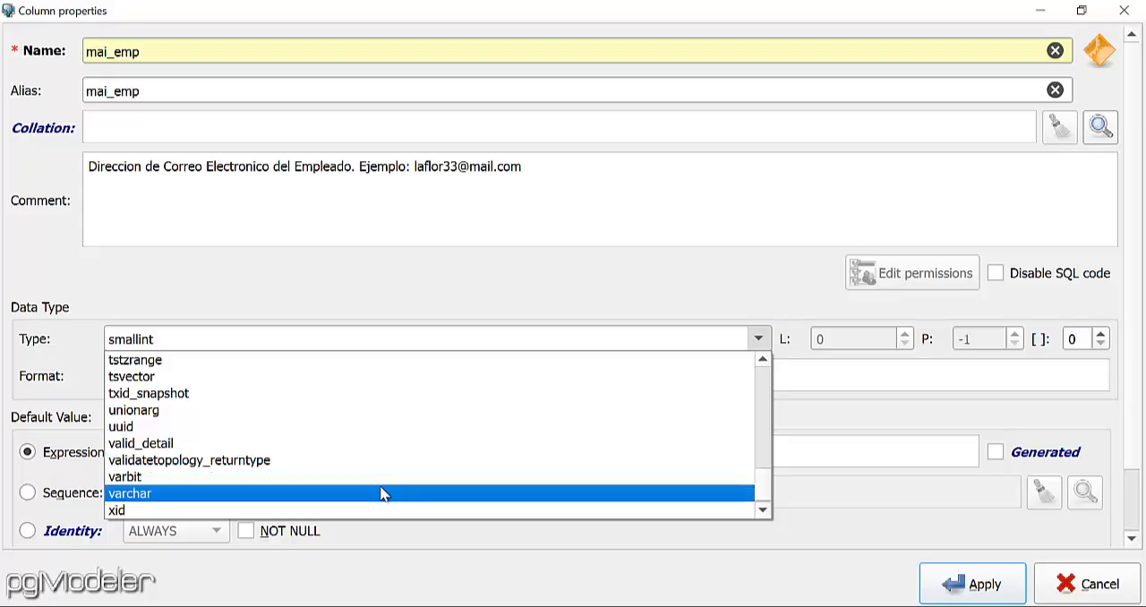
{"action": "left_click", "coordinate": [383, 489]}
{"action": "double_click", "coordinate": [854, 344]}
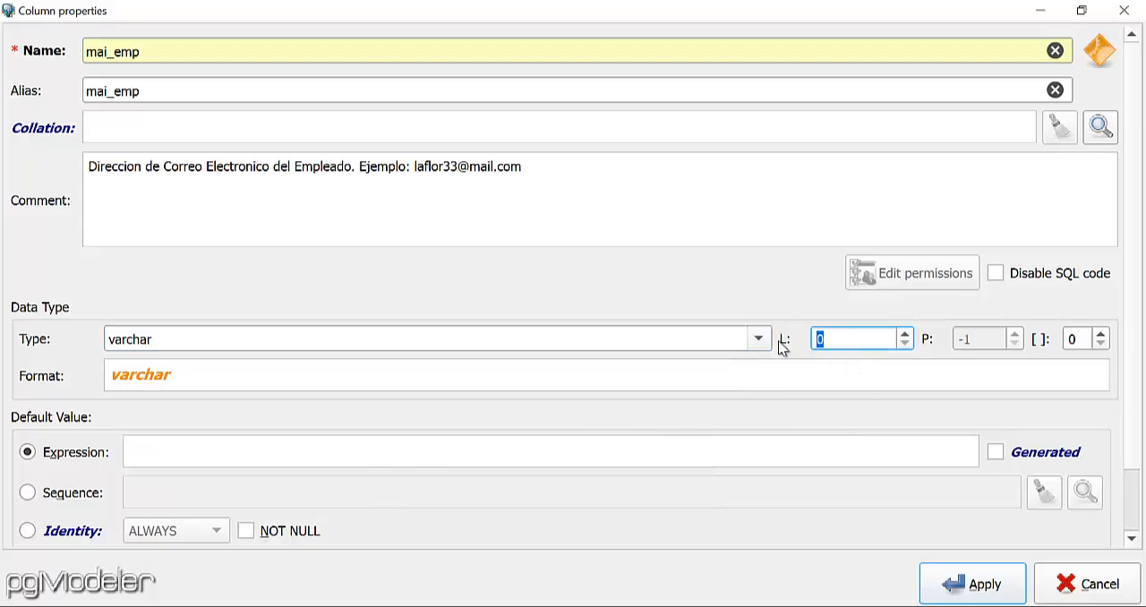
{"action": "type", "text": "80"}
{"action": "left_click", "coordinate": [246, 532]}
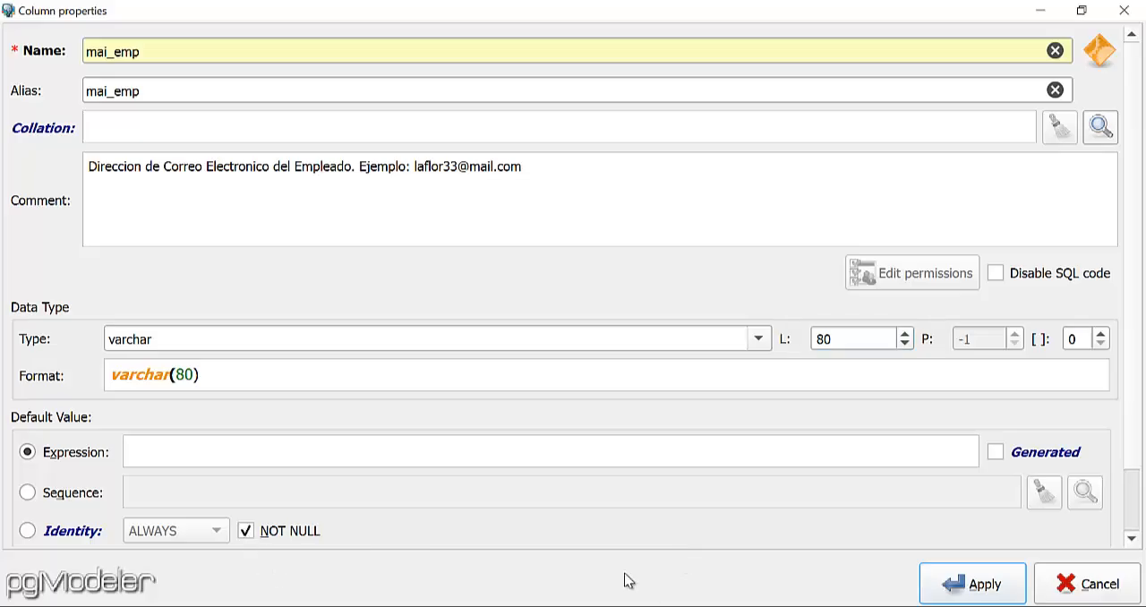
{"action": "left_click", "coordinate": [951, 582]}
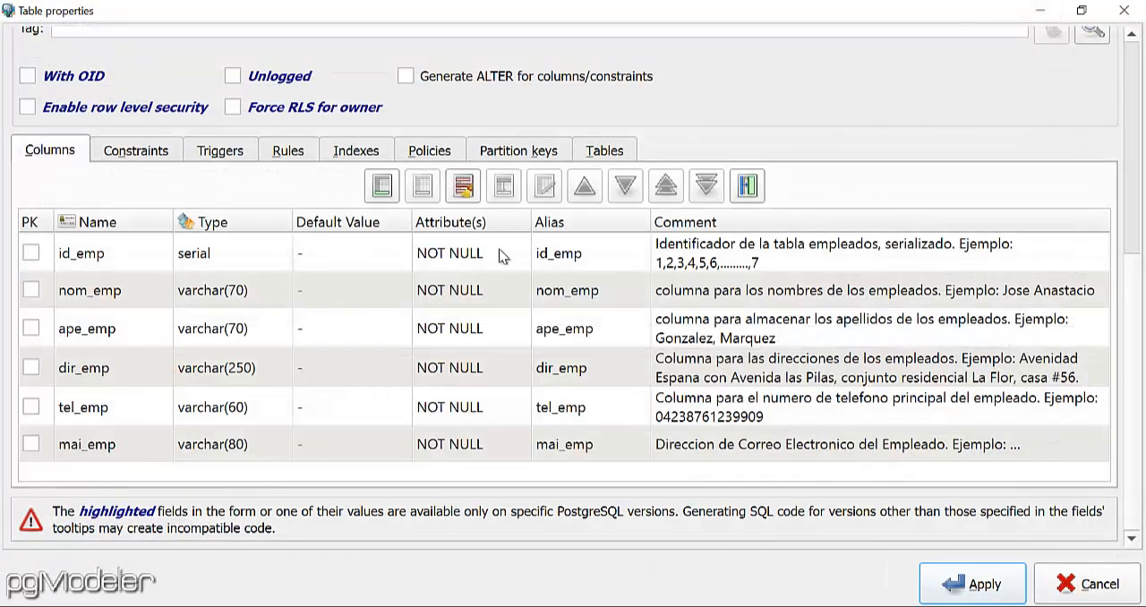
Start another column in the empleados table with both its name and alias set to fei_emp.
{"action": "left_click", "coordinate": [382, 186]}
{"action": "type", "text": "fe"}
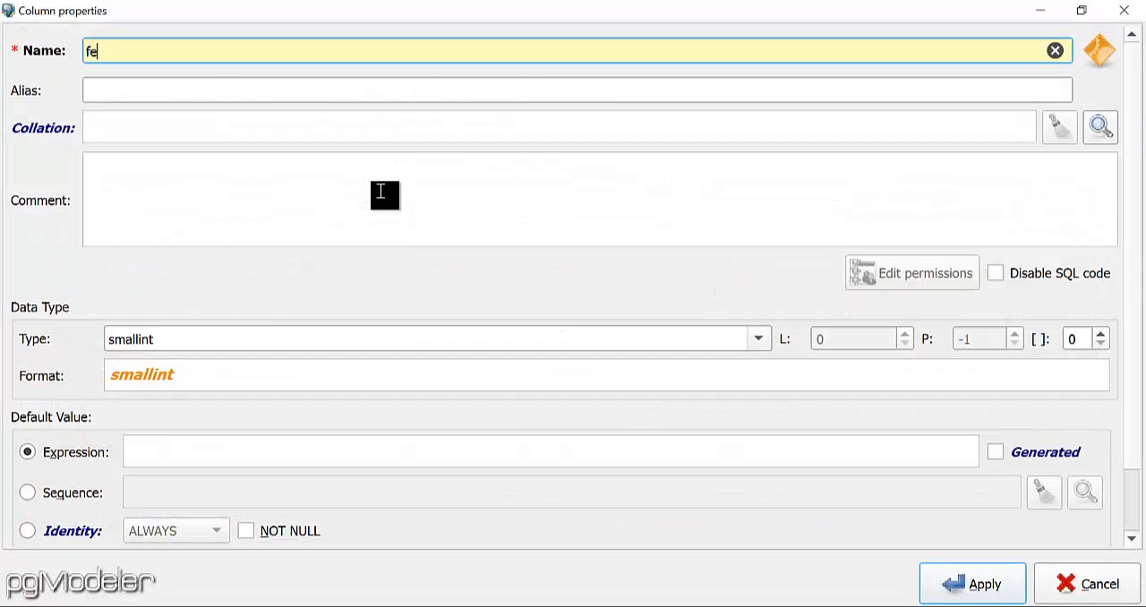
{"action": "type", "text": "c_inmg"}
{"action": "key", "text": "BackSpace"}
{"action": "key", "text": "BackSpace"}
{"action": "key", "text": "BackSpace"}
{"action": "key", "text": "BackSpace"}
{"action": "key", "text": "BackSpace"}
{"action": "type", "text": "_"}
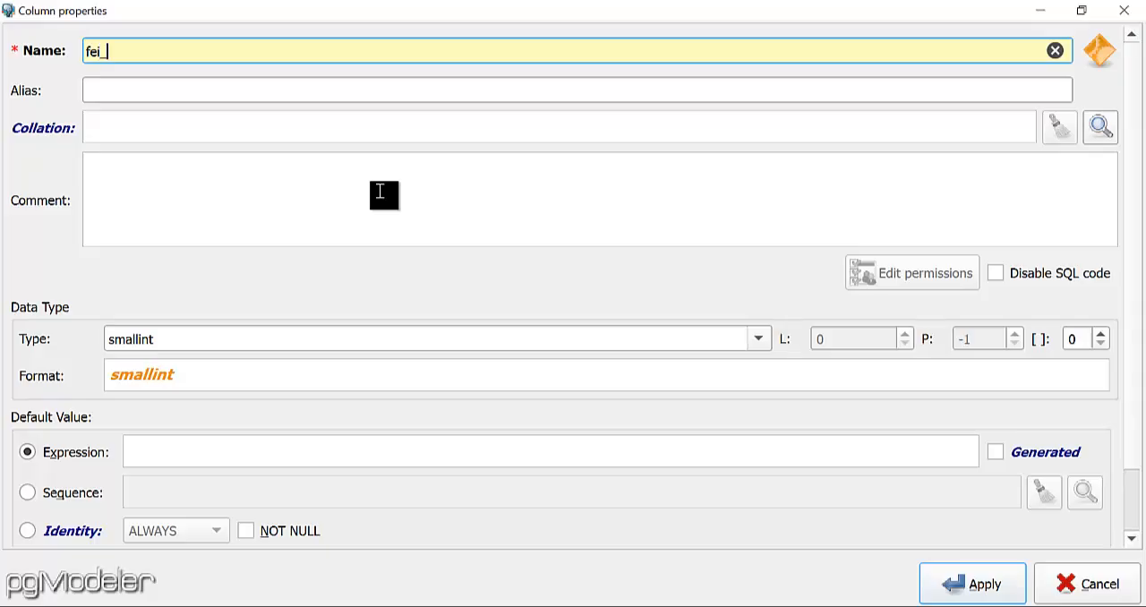
{"action": "type", "text": "emp"}
{"action": "double_click", "coordinate": [107, 42]}
{"action": "key", "text": "ctrl+c"}
{"action": "left_click", "coordinate": [123, 96]}
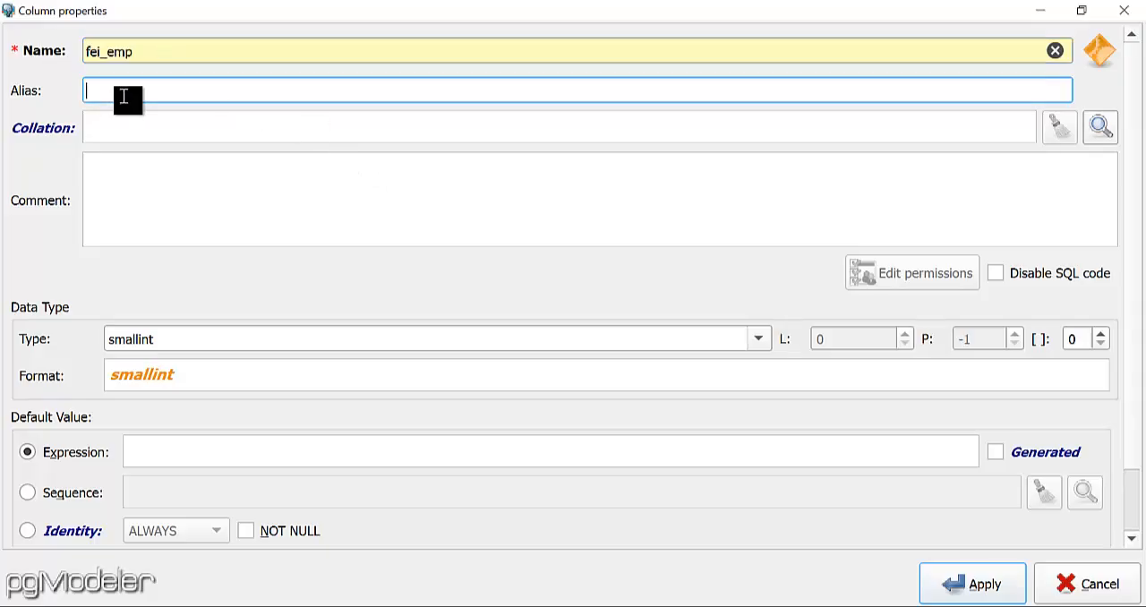
{"action": "key", "text": "ctrl+v"}
Make the fei_emp column comment read "Columna para la fecha de ingreso del Empleado. Ejemplo: 12-03-2001".
{"action": "left_click", "coordinate": [215, 203]}
{"action": "type", "text": "C"}
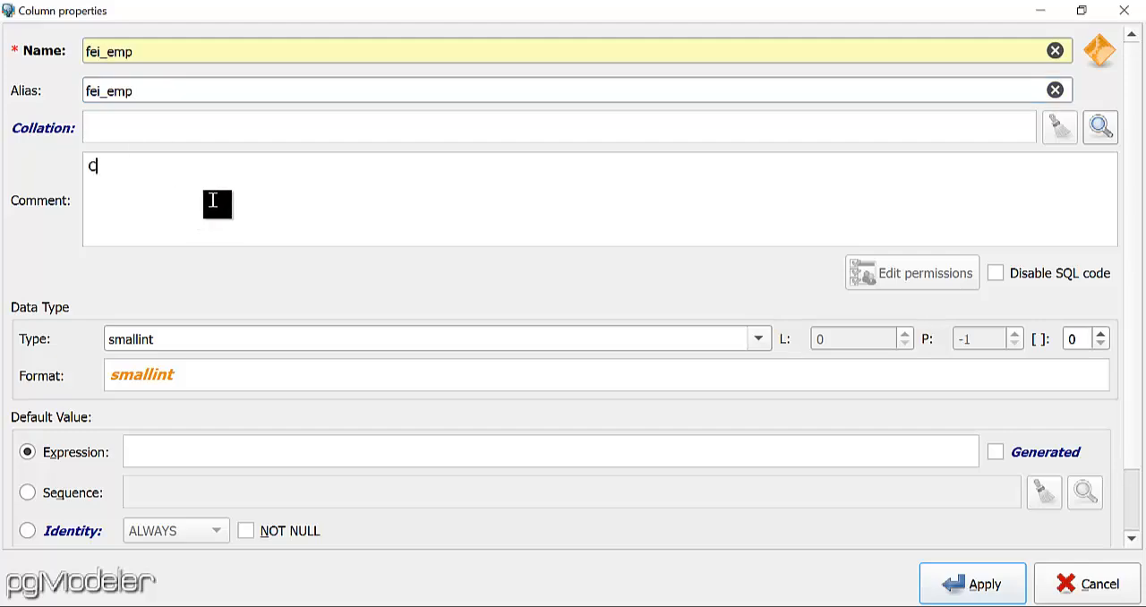
{"action": "type", "text": "olumna para la fecha "}
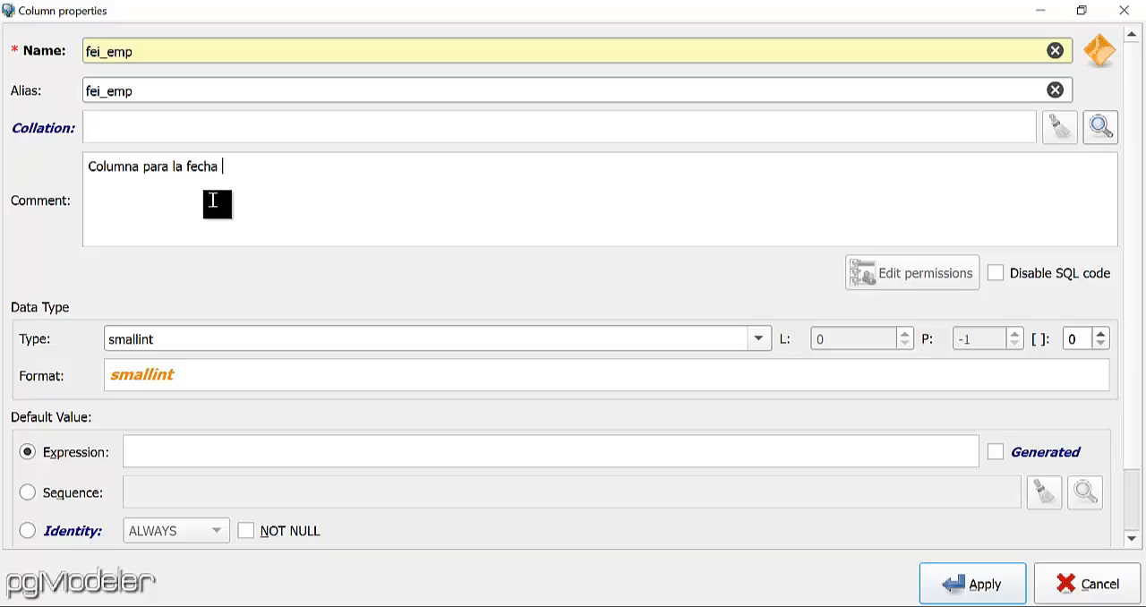
{"action": "type", "text": "de ingreso del Emp;leado"}
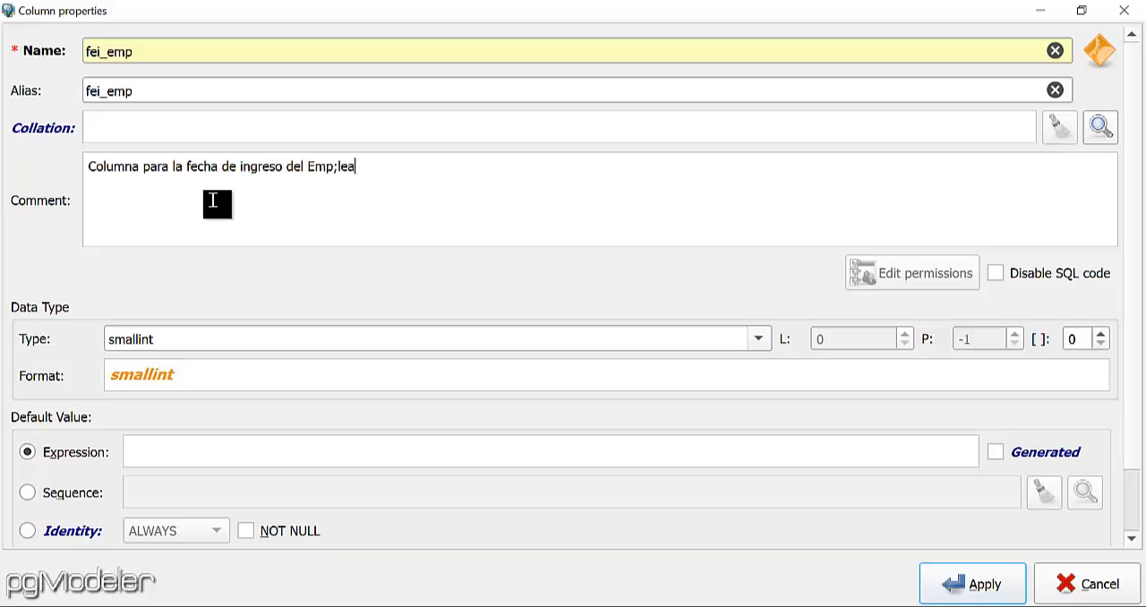
{"action": "key", "text": "BackSpace"}
{"action": "key", "text": "BackSpace"}
{"action": "key", "text": "BackSpace"}
{"action": "key", "text": "BackSpace"}
{"action": "key", "text": "BackSpace"}
{"action": "key", "text": "BackSpace"}
{"action": "type", "text": "leado. Ejemplo:"}
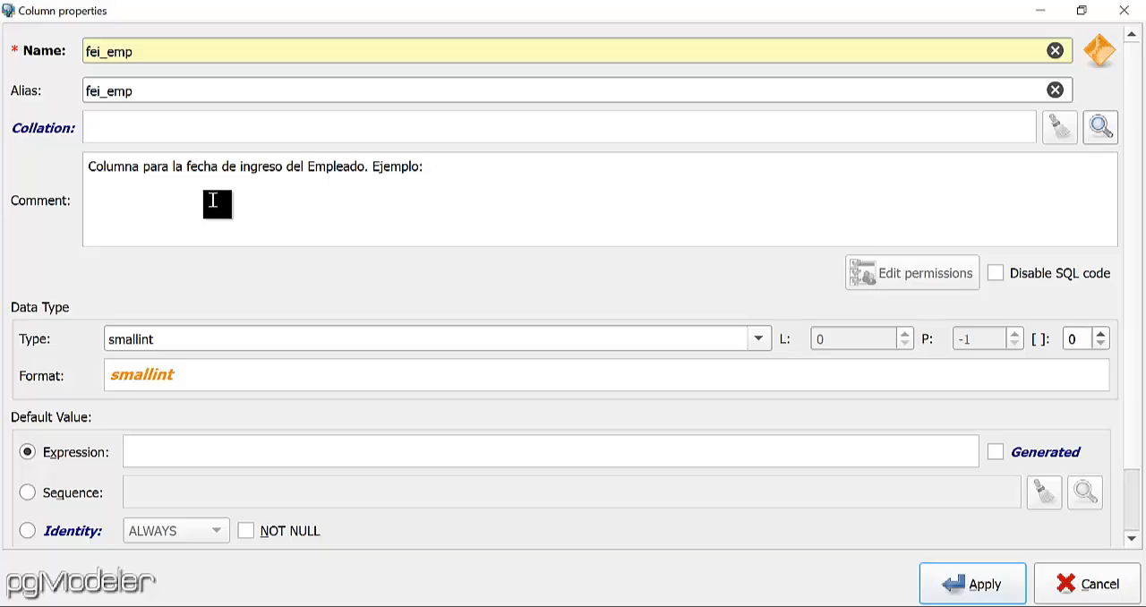
{"action": "type", "text": "12-03-2001"}
Set the fei_emp column to type date and NOT NULL, and apply the column.
{"action": "left_click", "coordinate": [761, 340]}
{"action": "key", "text": "v"}
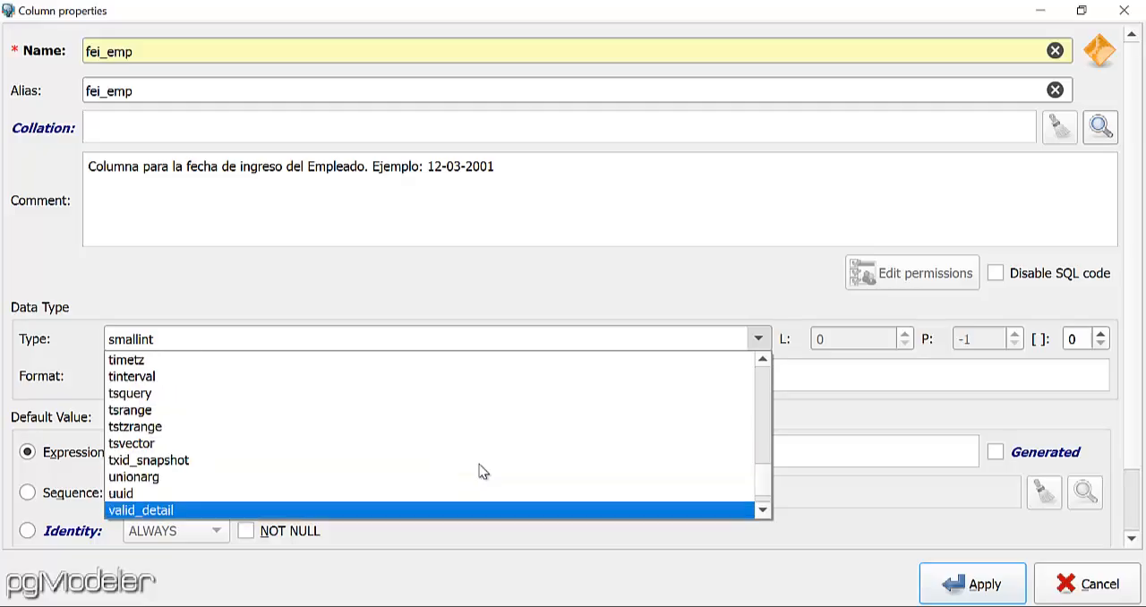
{"action": "key", "text": "Down"}
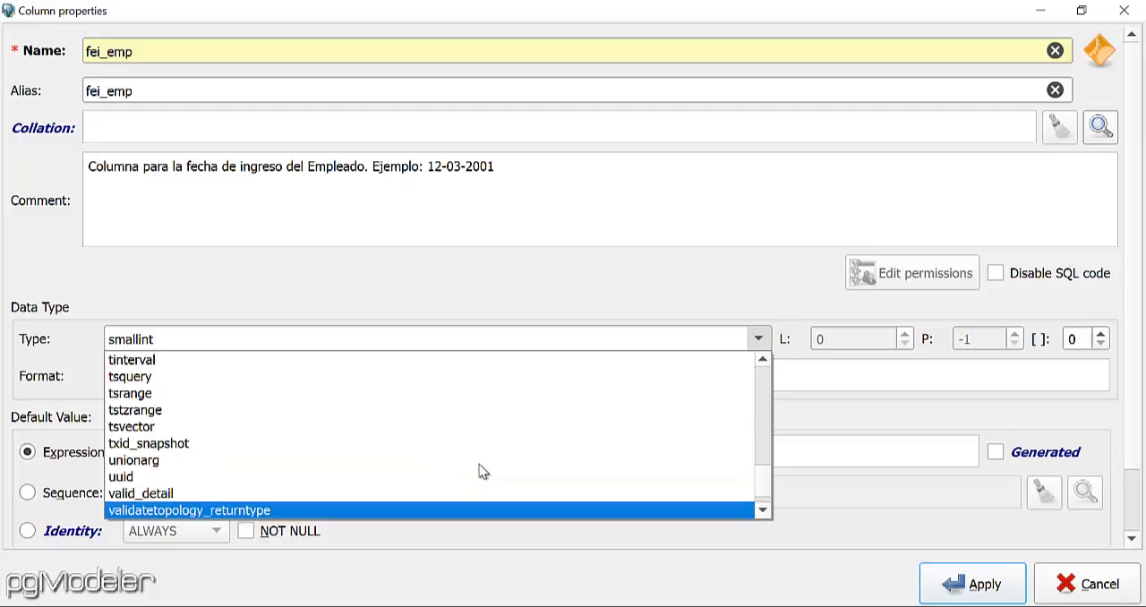
{"action": "key", "text": "d"}
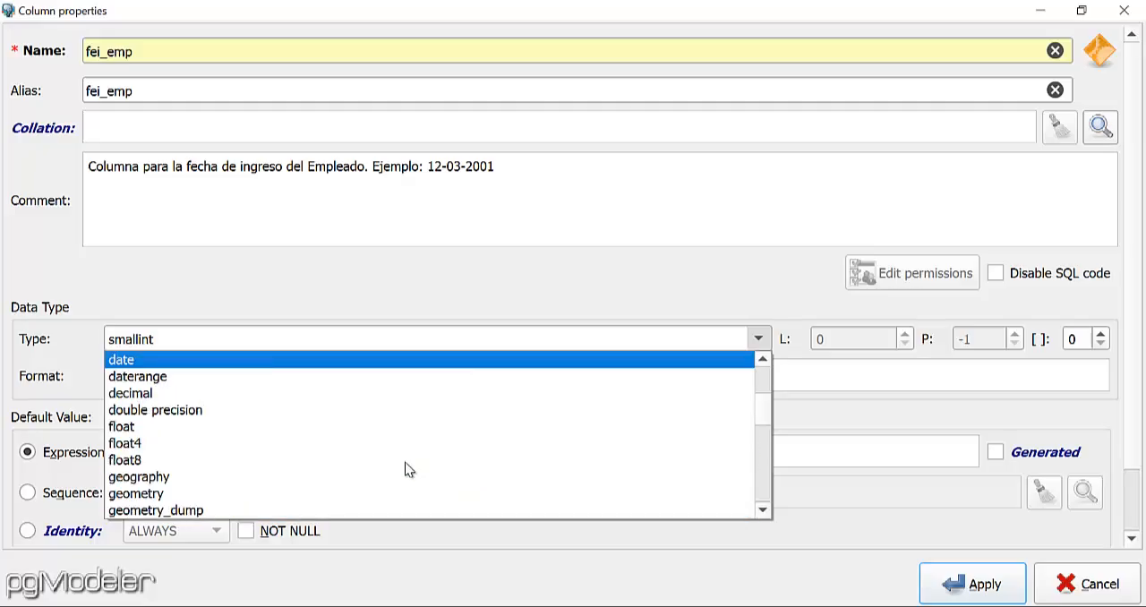
{"action": "left_click", "coordinate": [257, 359]}
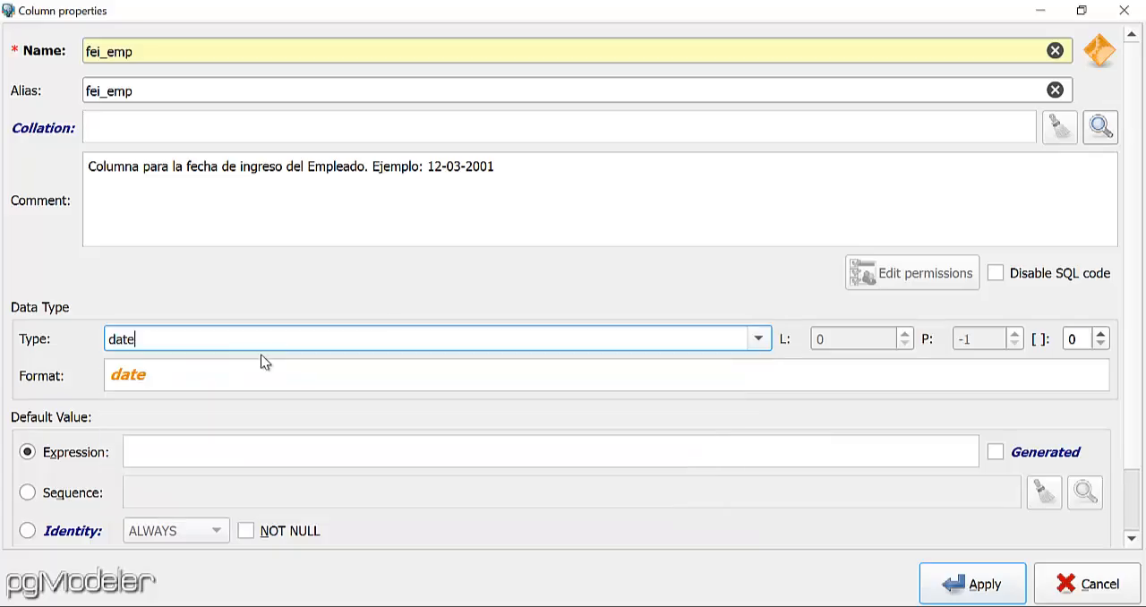
{"action": "left_click", "coordinate": [243, 531]}
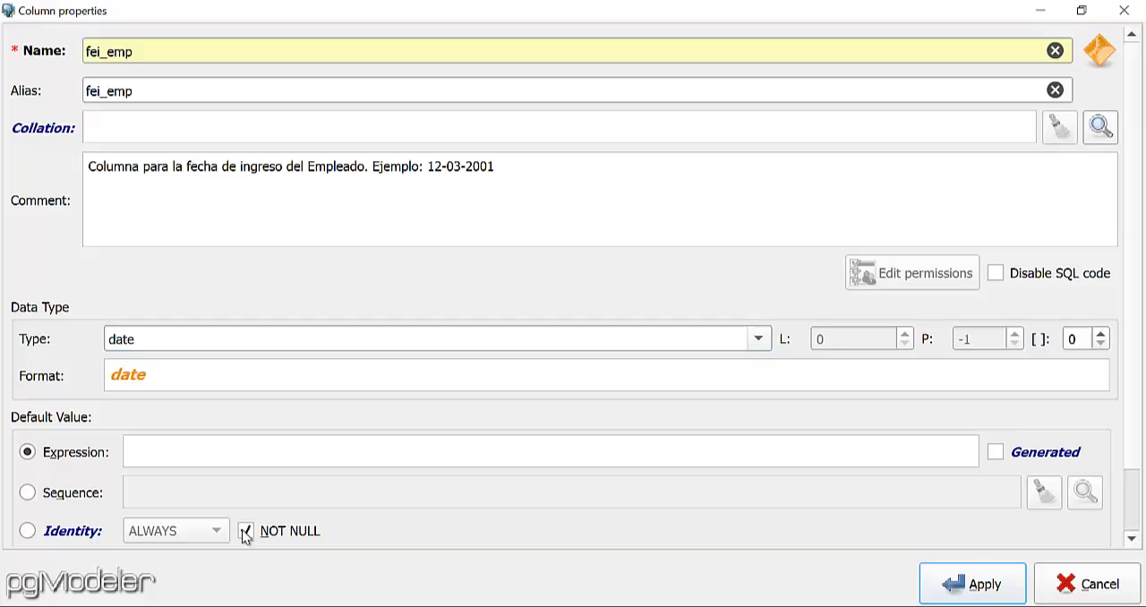
{"action": "left_click", "coordinate": [984, 593]}
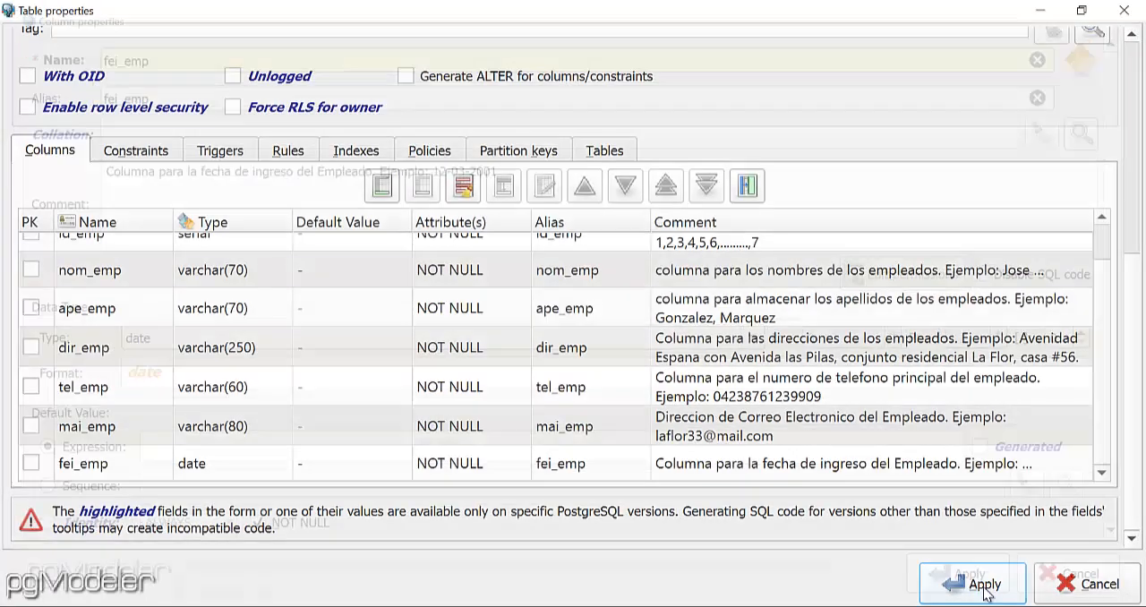
Start another column in the empleados table with both its name and alias set to est_emp.
{"action": "scroll", "coordinate": [619, 337], "scroll_direction": "up", "scroll_amount": 1}
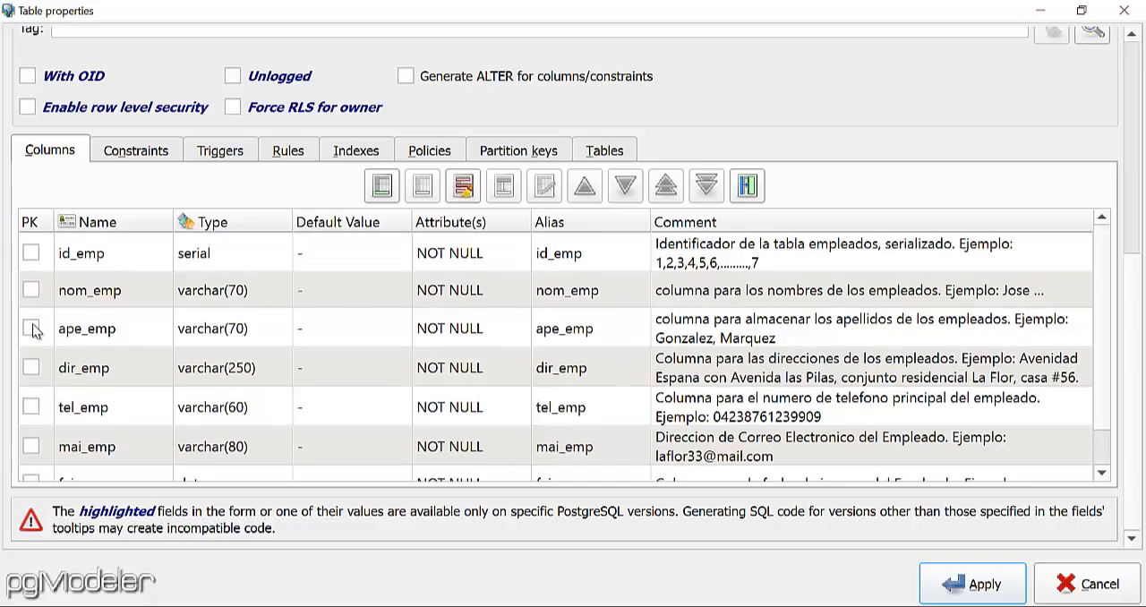
{"action": "scroll", "coordinate": [150, 464], "scroll_direction": "down", "scroll_amount": 1}
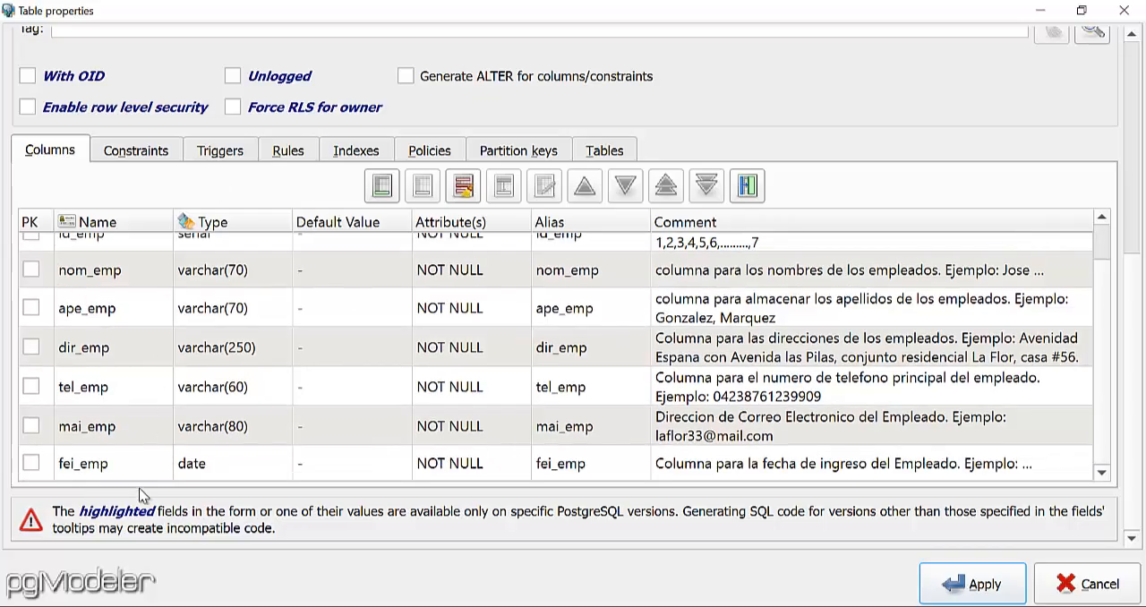
{"action": "left_click", "coordinate": [382, 189]}
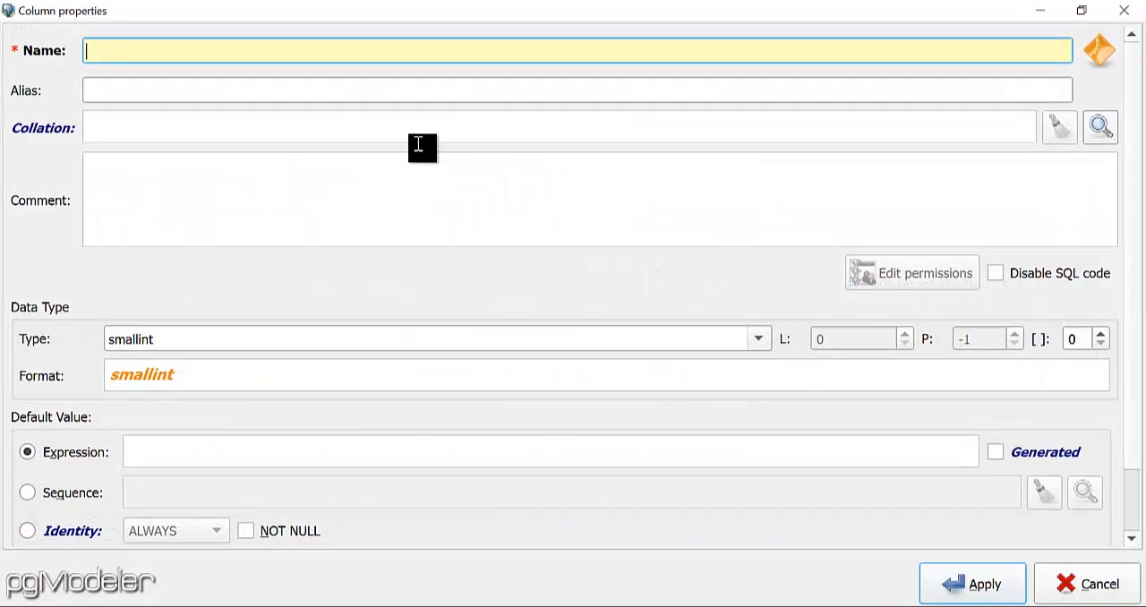
{"action": "type", "text": "es"}
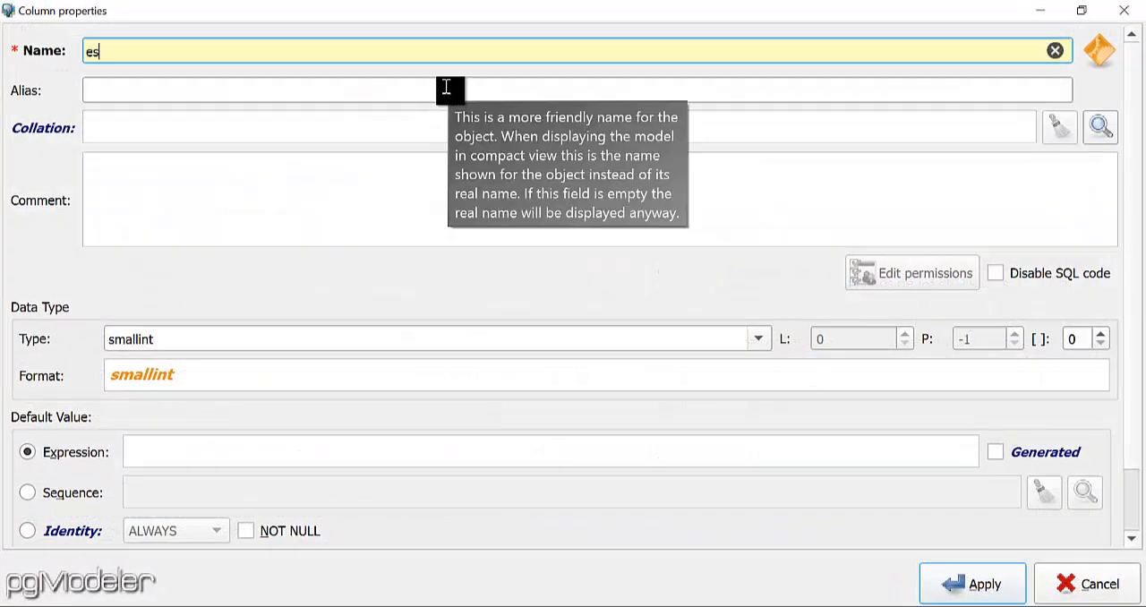
{"action": "type", "text": "t_emp"}
{"action": "left_click_drag", "start_coordinate": [233, 50], "coordinate": [60, 57]}
{"action": "key", "text": "ctrl+c"}
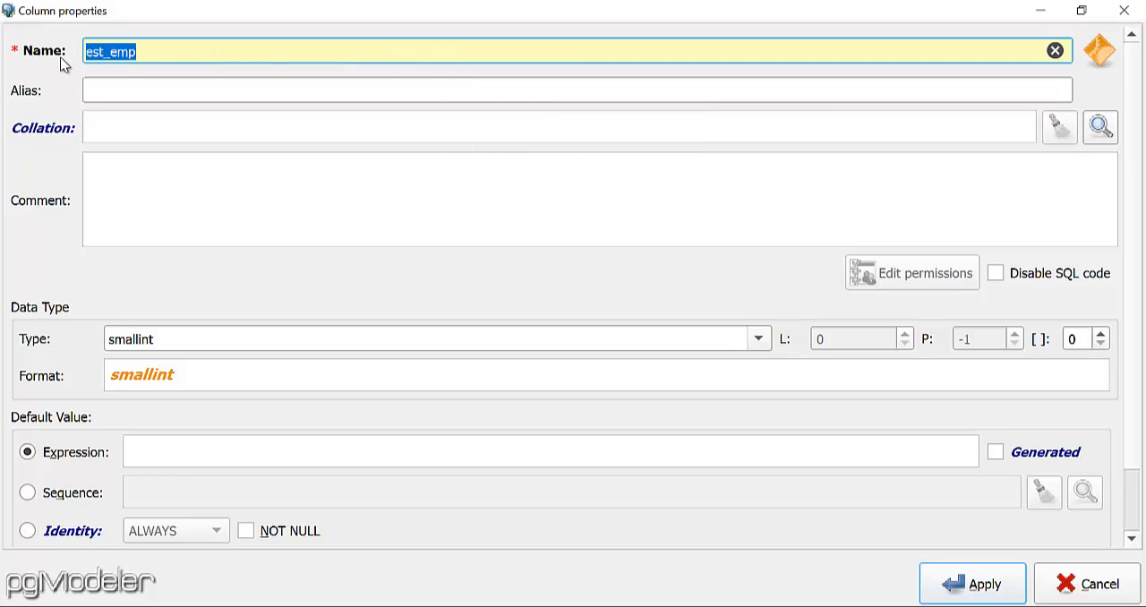
{"action": "left_click", "coordinate": [167, 90]}
{"action": "key", "text": "ctrl+v"}
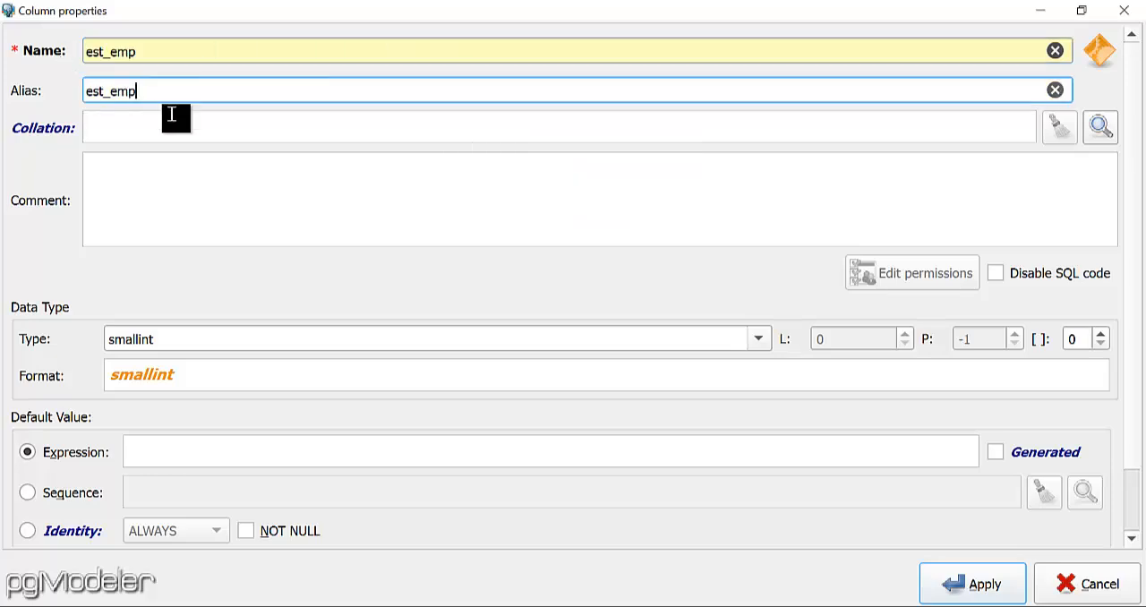
Enter the est_emp column comment "Columna para el estatus del Empleado. Ejemplo".
{"action": "left_click", "coordinate": [227, 190]}
Complete the est_emp column comment with ": A--> Activo, E-->Inactivo".
{"action": "type", "text": "Co"}
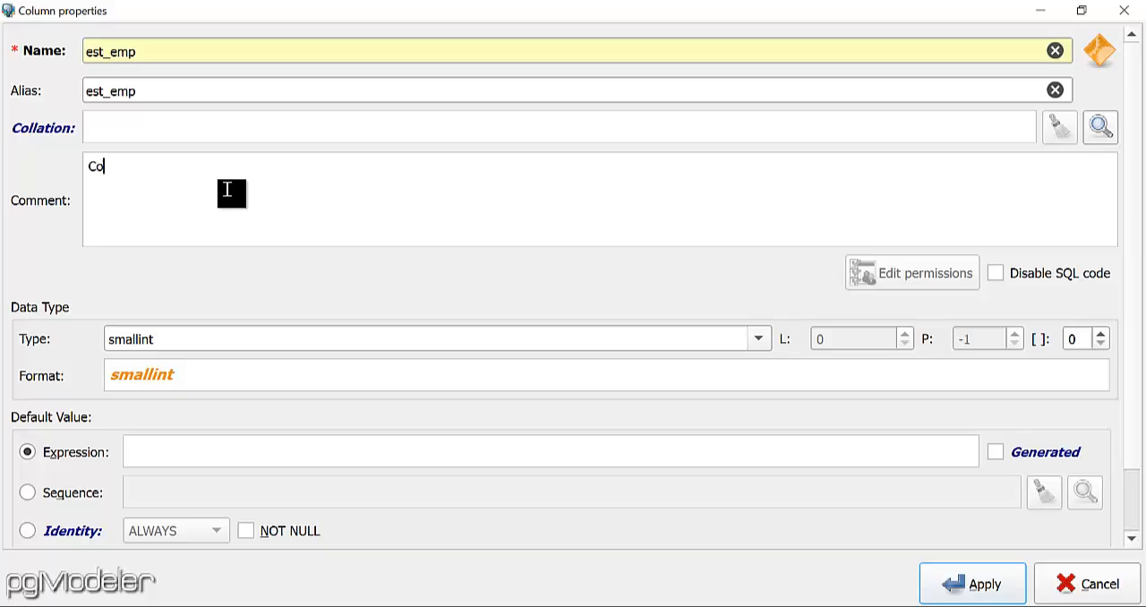
{"action": "type", "text": "lumna para el estatus del "}
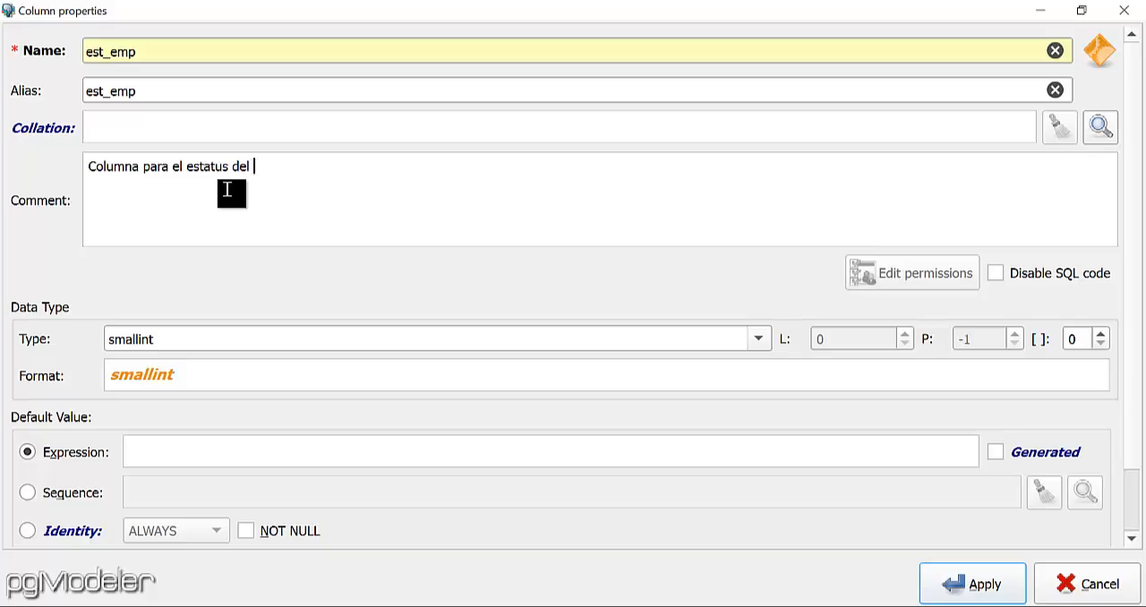
{"action": "type", "text": "Empleado. Ejemplo: A--> Activo, E-->Inactivo"}
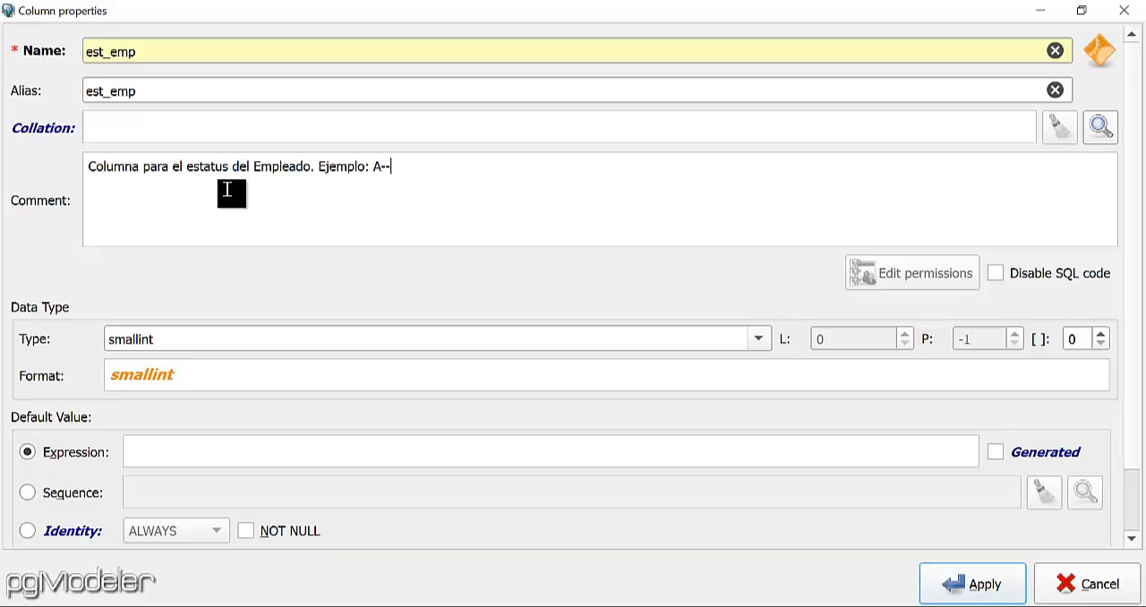
Complete the est_emp column comment with ": A--> Activo, E-->Inactivo".
{"action": "type", "text": ": A--> Activo, E-->Inactivo"}
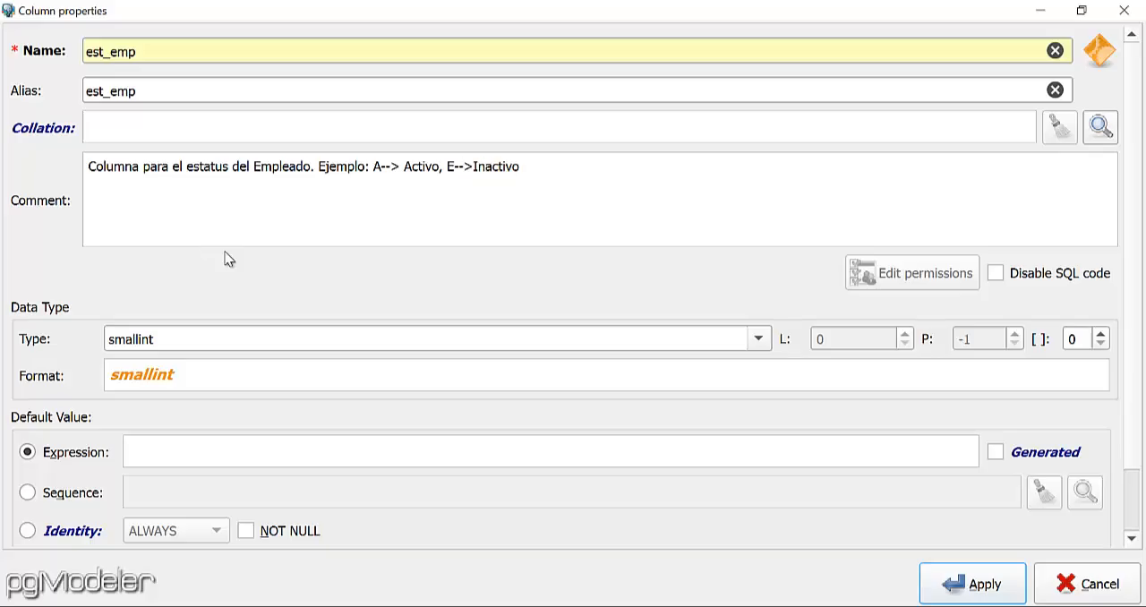
Set the est_emp column to type char with length 1 and NOT NULL, and apply the column.
{"action": "left_click", "coordinate": [757, 344]}
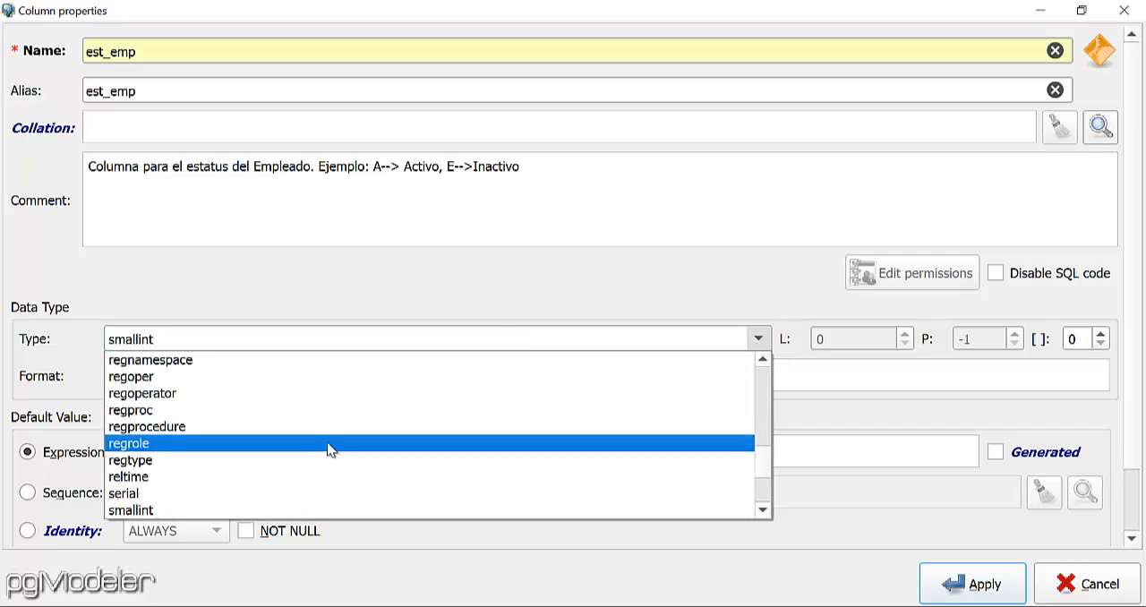
{"action": "key", "text": "c"}
{"action": "left_click", "coordinate": [235, 360]}
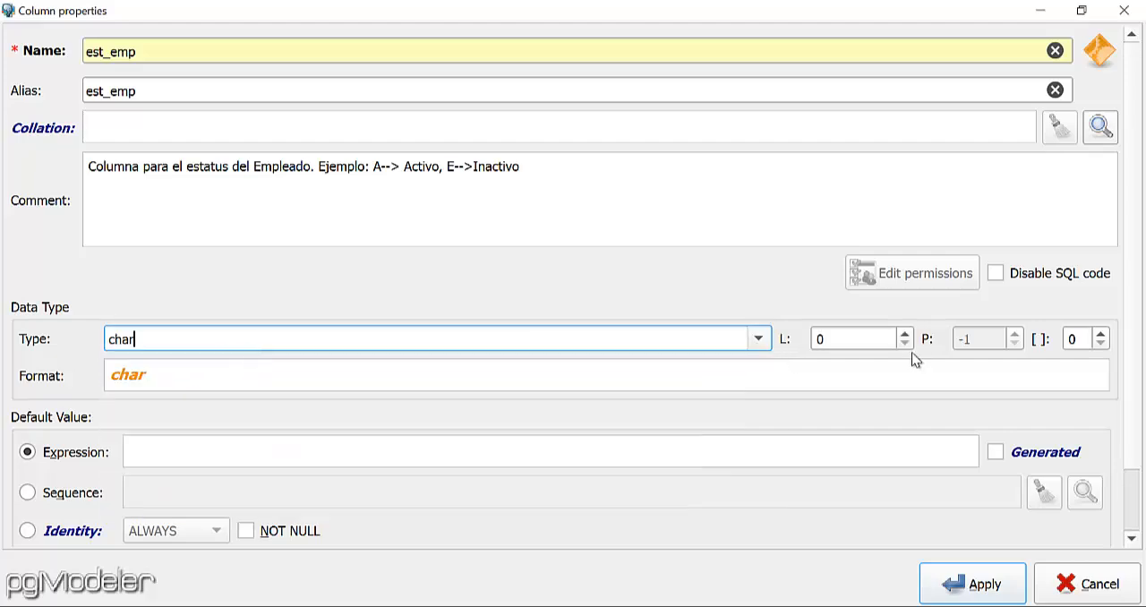
{"action": "key", "text": "Tab"}
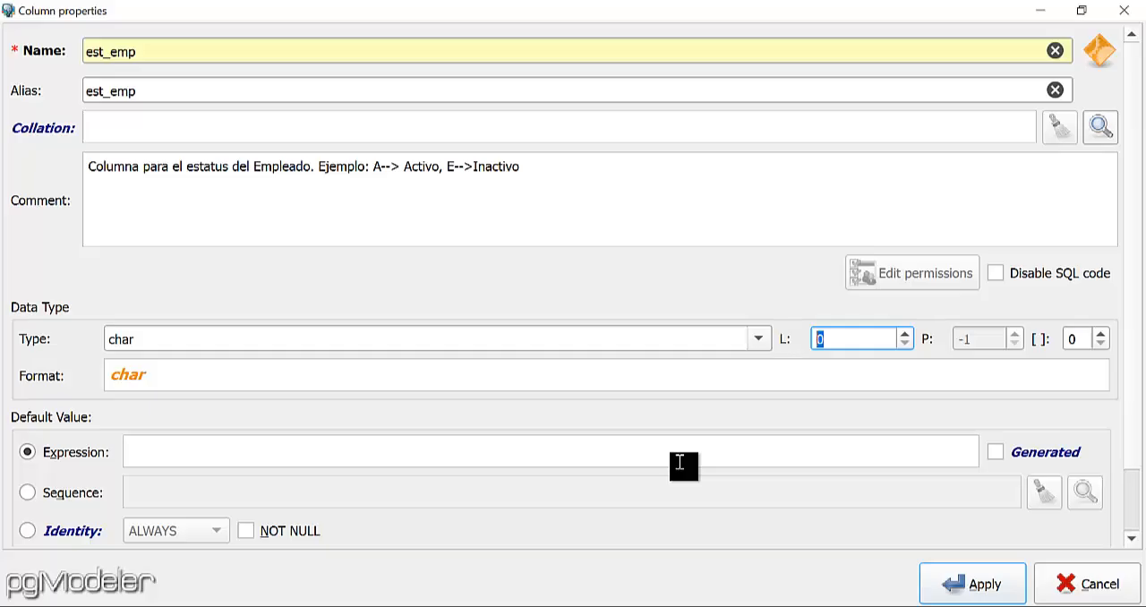
{"action": "type", "text": "1"}
{"action": "left_click", "coordinate": [245, 531]}
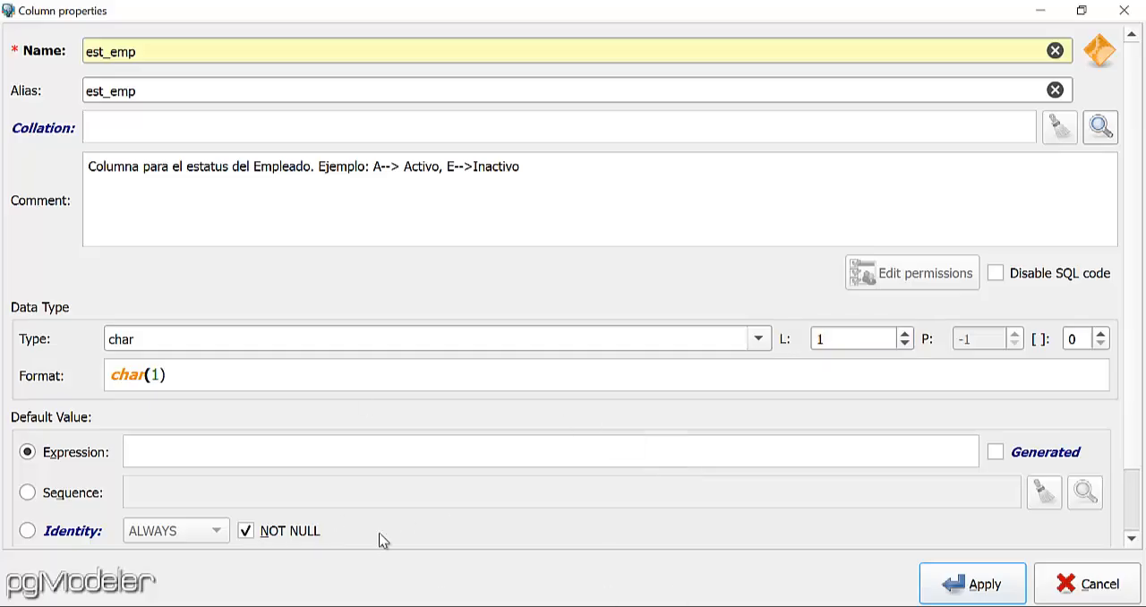
{"action": "left_click", "coordinate": [971, 584]}
Apply the empleados table and move the personal schema on the canvas to x 60, y 35.
{"action": "scroll", "coordinate": [150, 285], "scroll_direction": "up", "scroll_amount": 2}
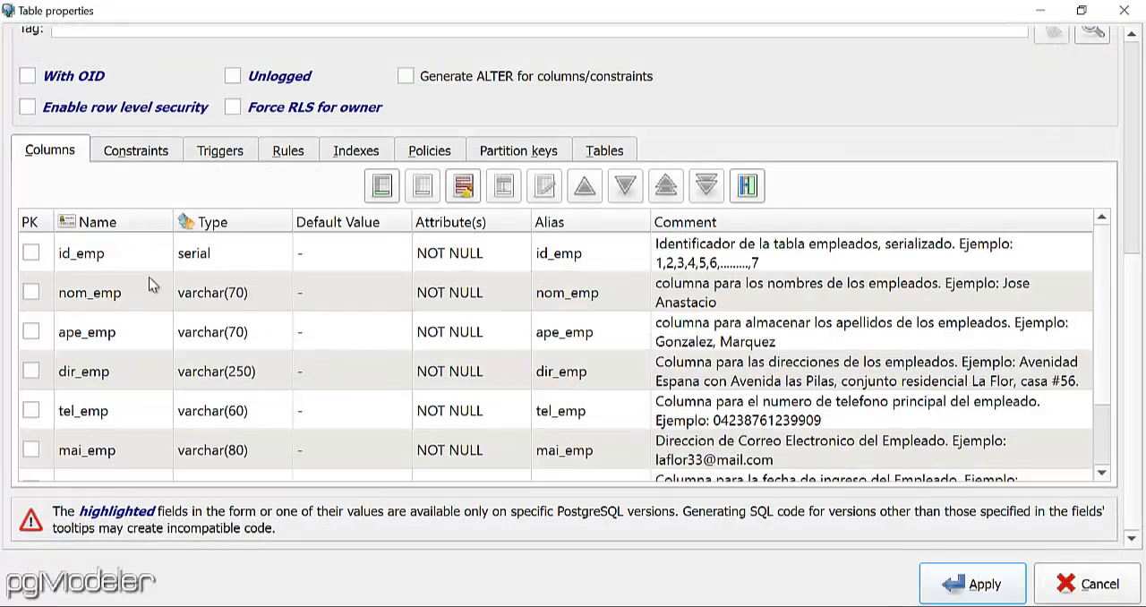
{"action": "scroll", "coordinate": [241, 362], "scroll_direction": "down", "scroll_amount": 1}
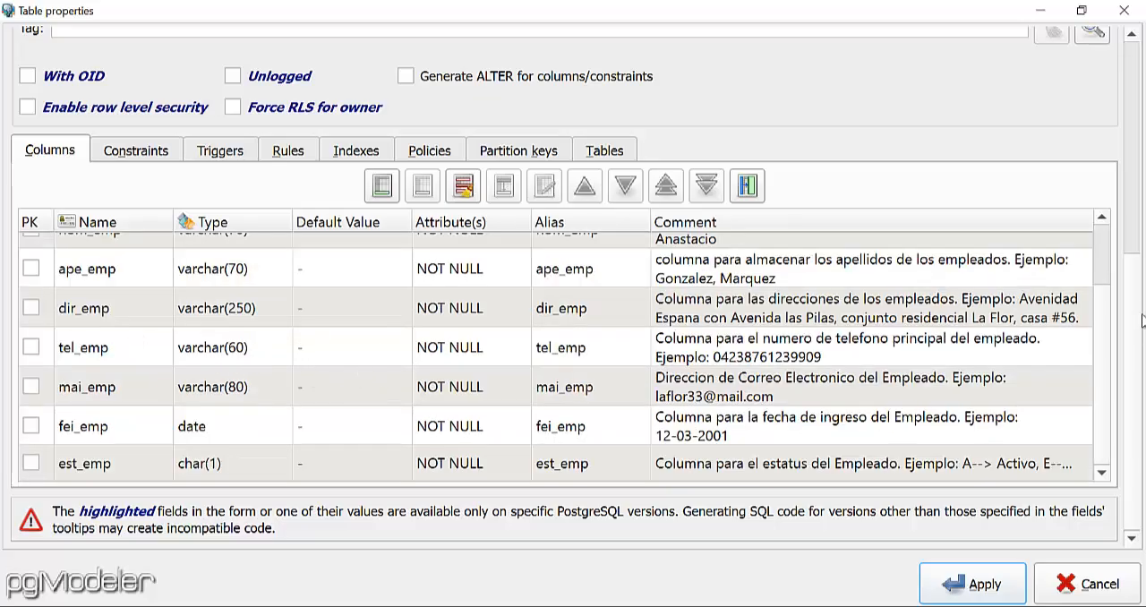
{"action": "left_click_drag", "start_coordinate": [1134, 320], "coordinate": [1128, 110]}
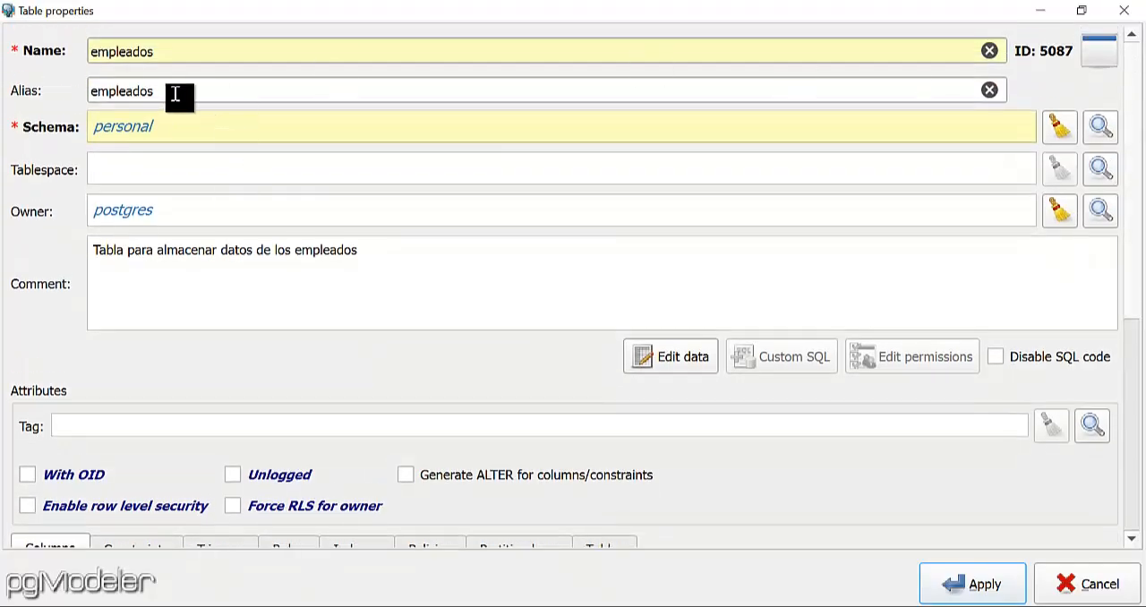
{"action": "left_click", "coordinate": [974, 586]}
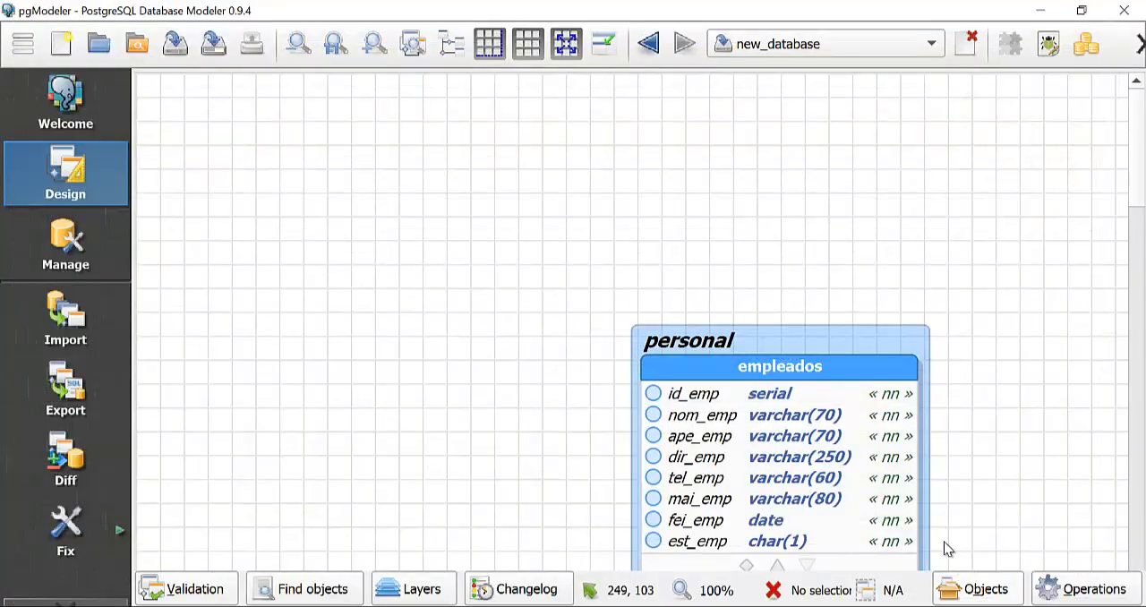
{"action": "left_click_drag", "start_coordinate": [801, 335], "coordinate": [374, 107]}
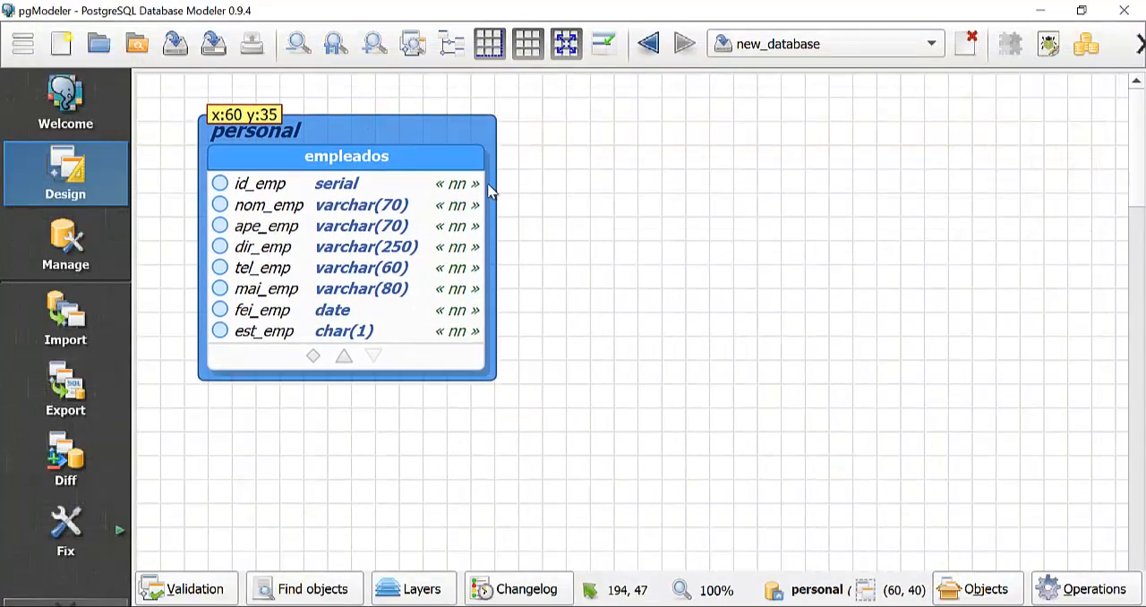
{"action": "left_click", "coordinate": [617, 239]}
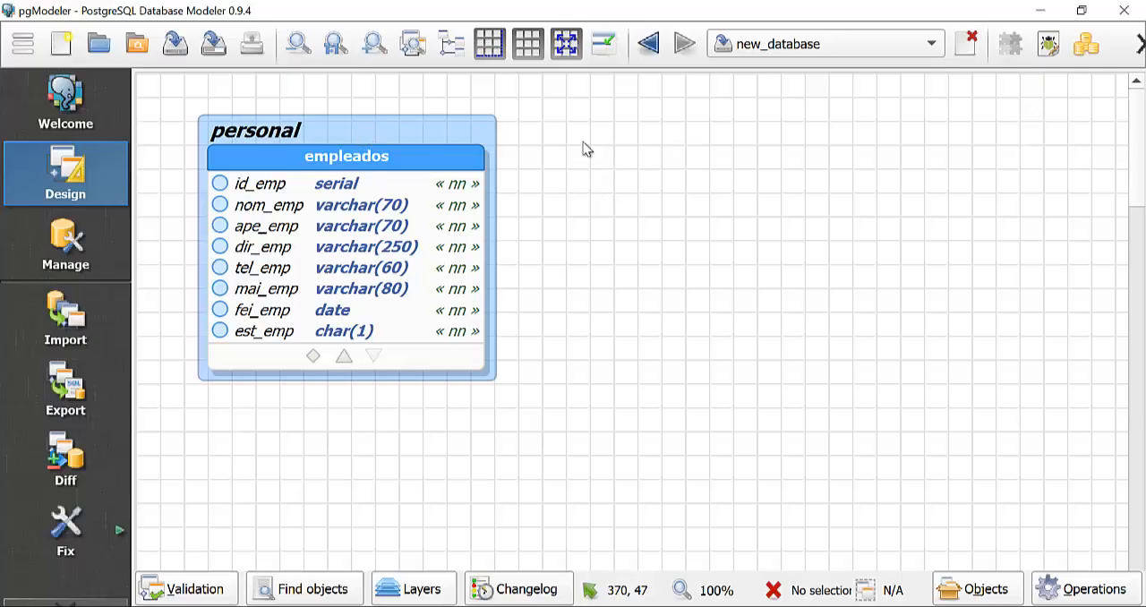
Create a table in the personal schema with both its name and alias set to cargos.
{"action": "right_click", "coordinate": [625, 158]}
{"action": "left_click", "coordinate": [593, 178]}
{"action": "right_click", "coordinate": [401, 128]}
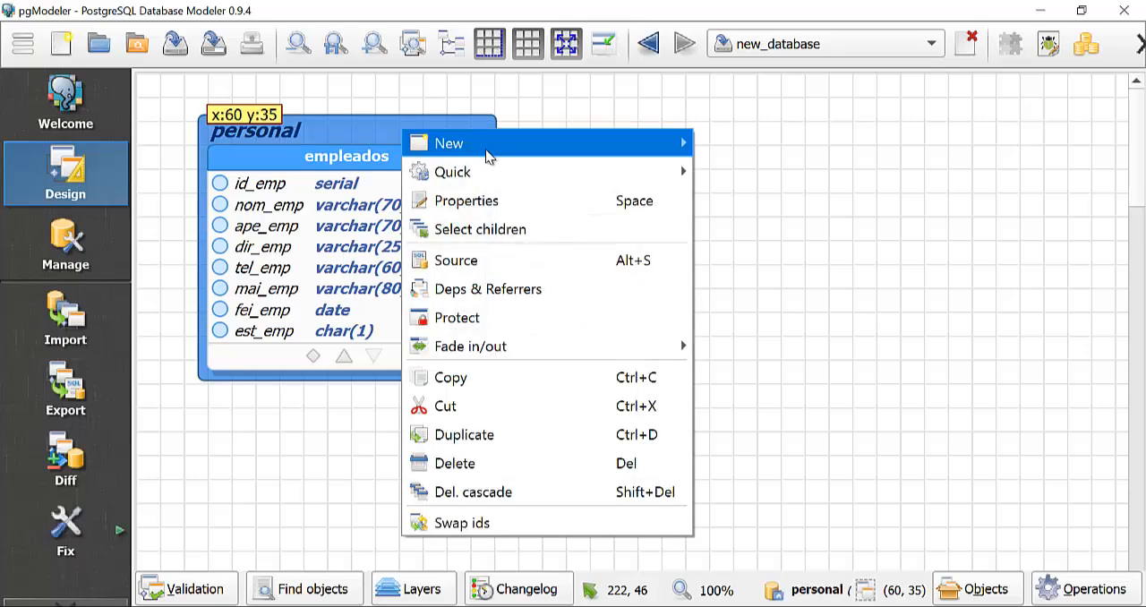
{"action": "mouse_move", "coordinate": [490, 149]}
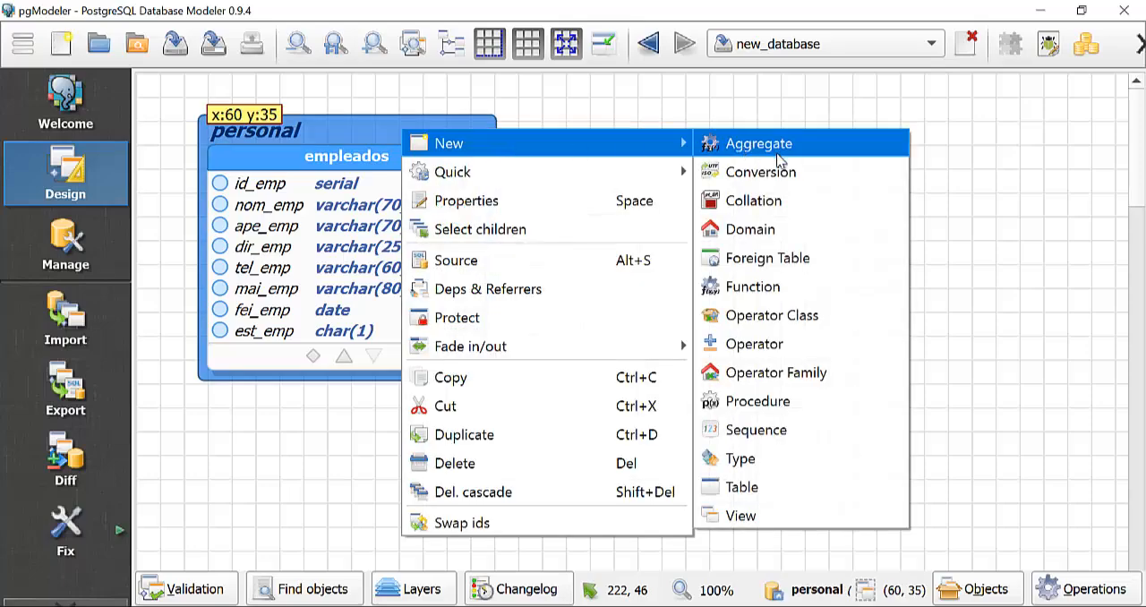
{"action": "left_click", "coordinate": [789, 487]}
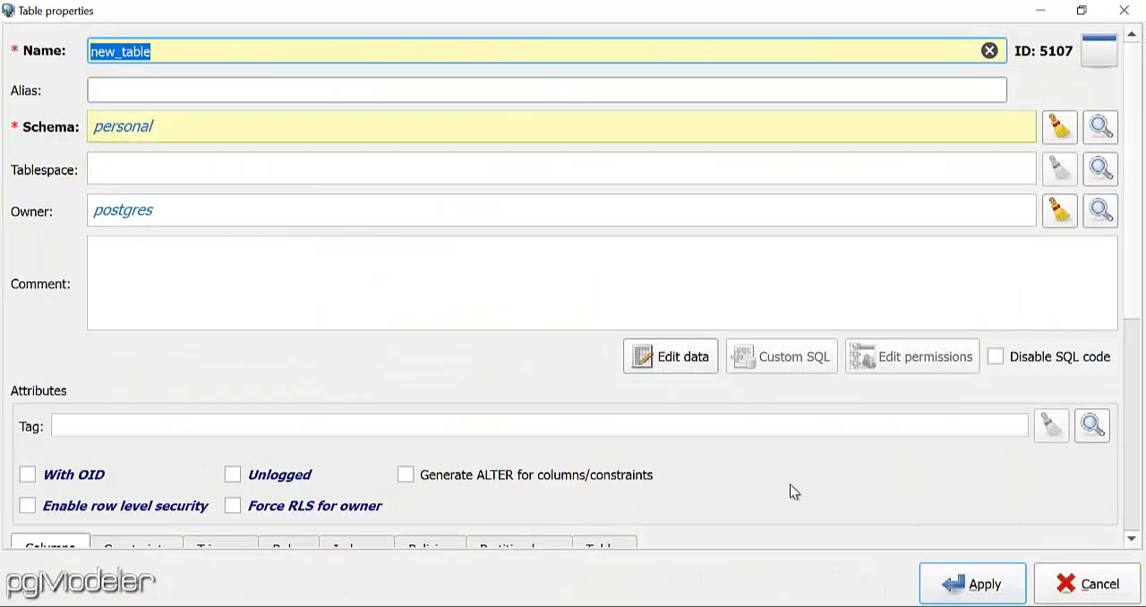
{"action": "type", "text": "cargos"}
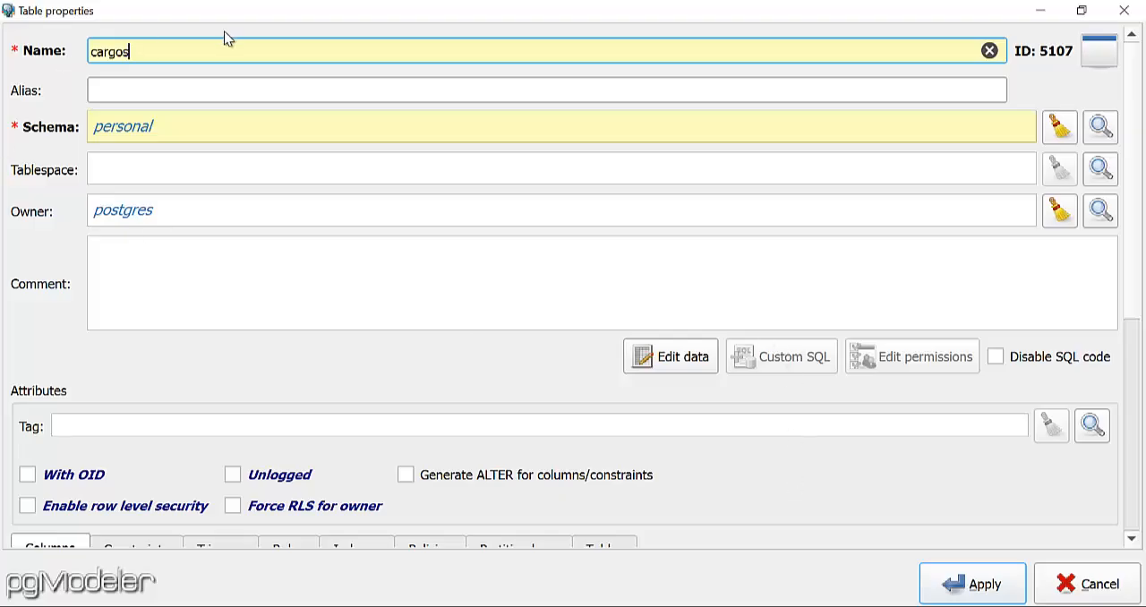
{"action": "left_click_drag", "start_coordinate": [148, 52], "coordinate": [81, 56]}
{"action": "key", "text": "ctrl+c"}
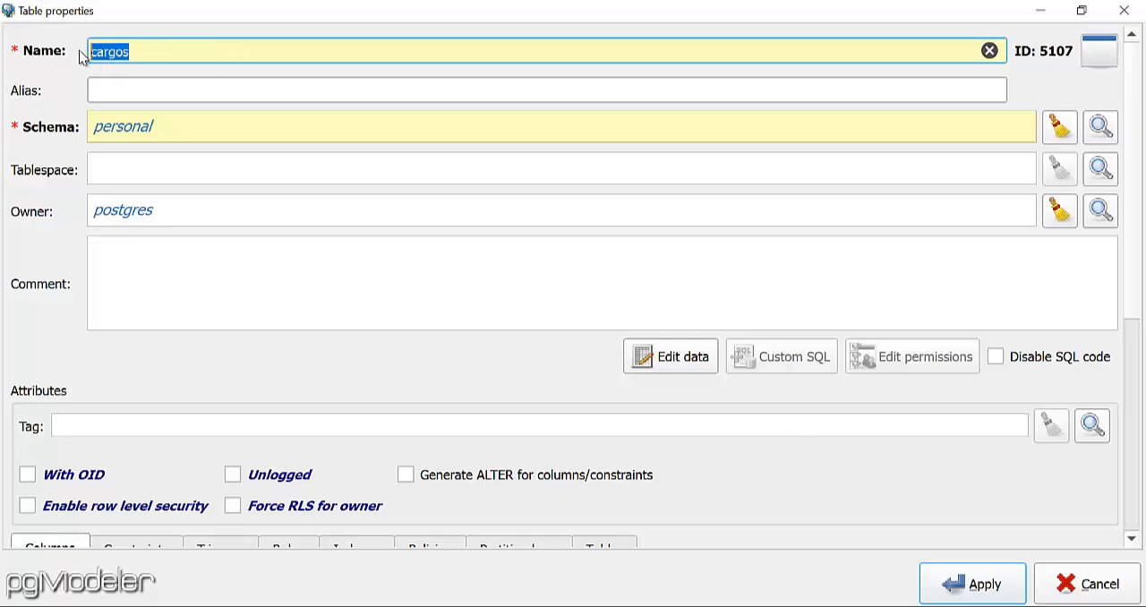
{"action": "left_click", "coordinate": [174, 90]}
{"action": "key", "text": "ctrl+v"}
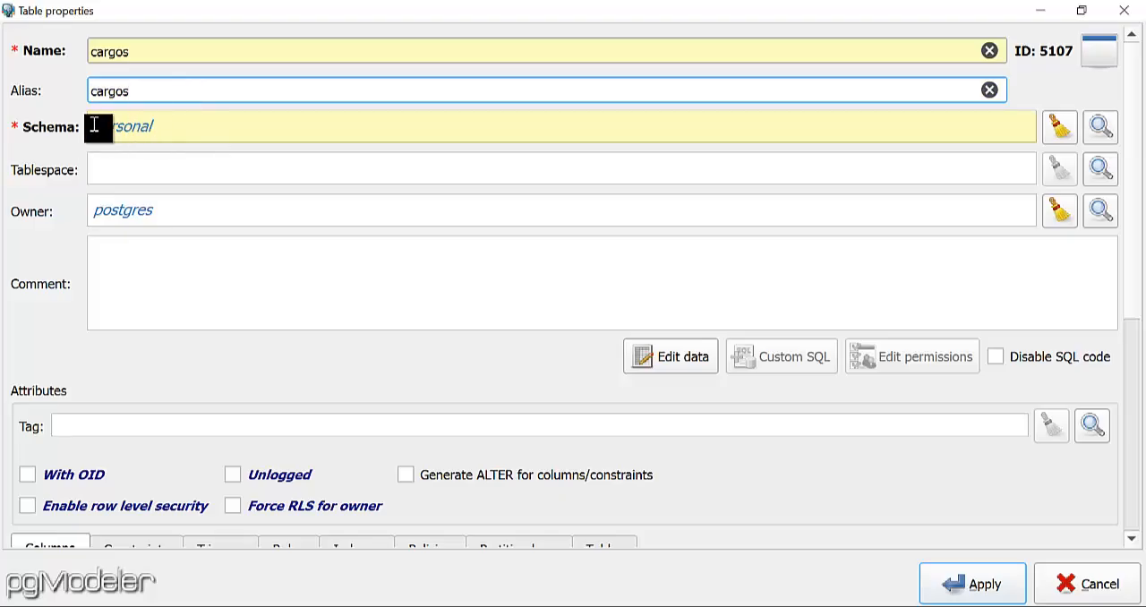
Enter the cargos table comment "Tabla para la gestion de los datos de los cargos de los empleados".
{"action": "left_click", "coordinate": [194, 271]}
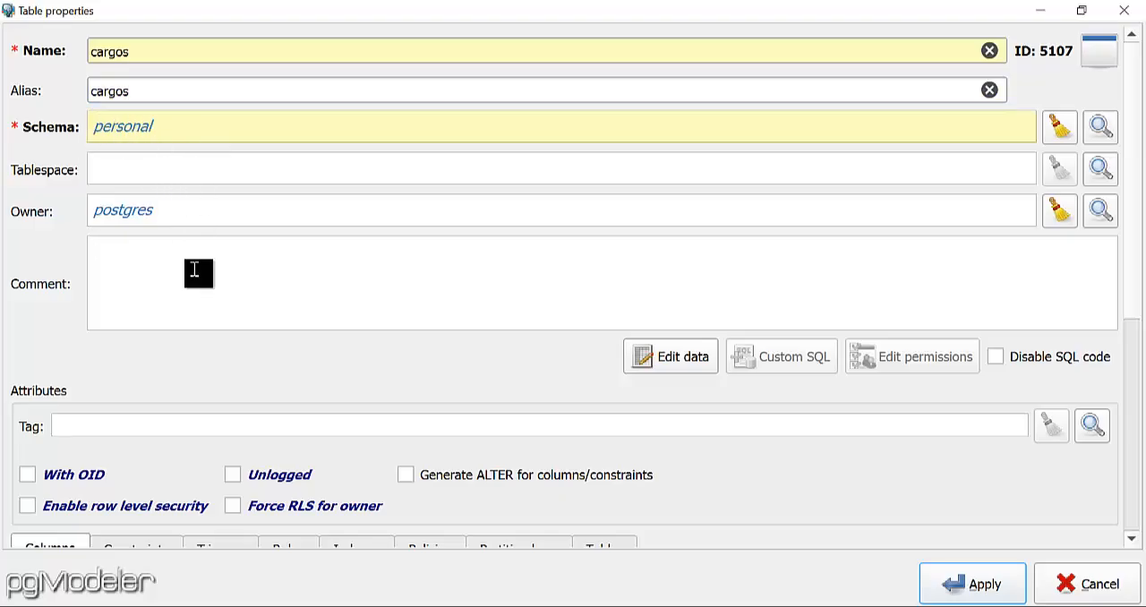
{"action": "type", "text": "Tabla para la gestion "}
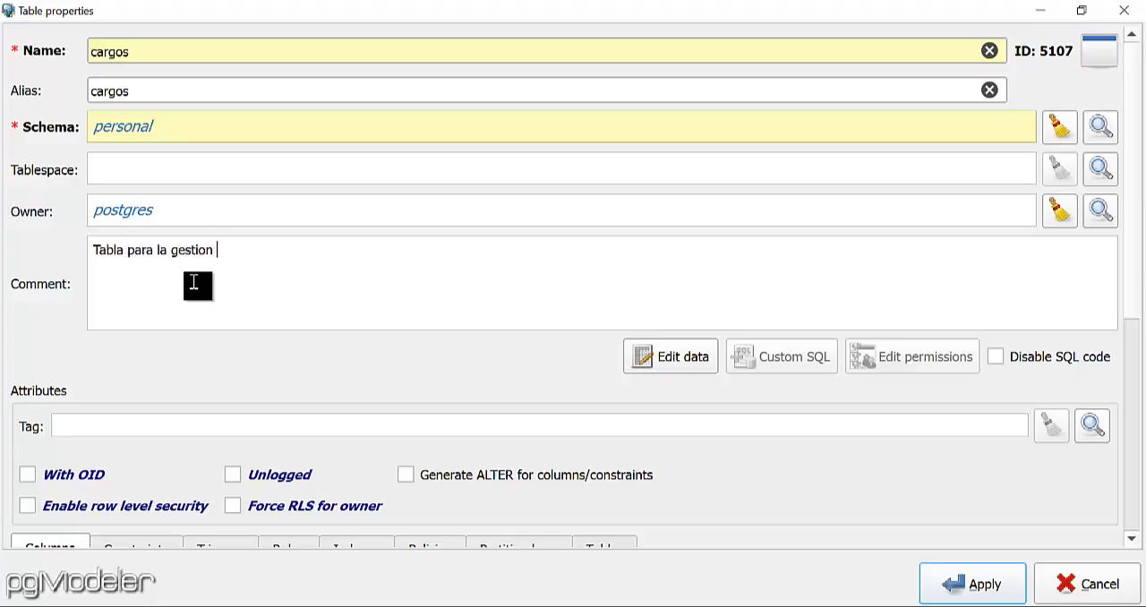
{"action": "type", "text": "de los datos de los ca"}
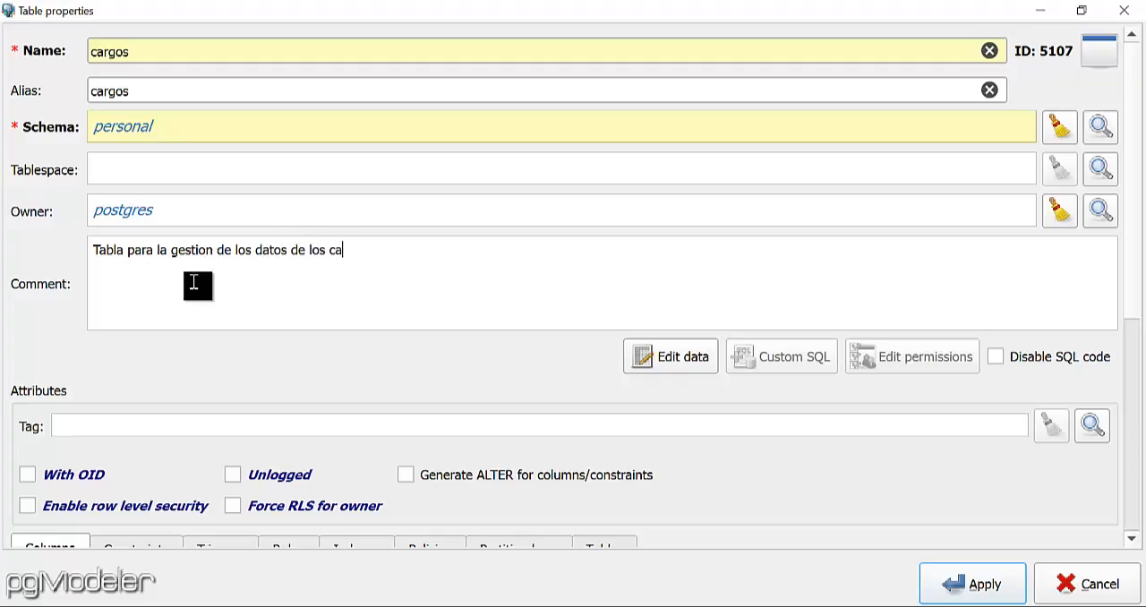
{"action": "type", "text": "rgos de los empleados"}
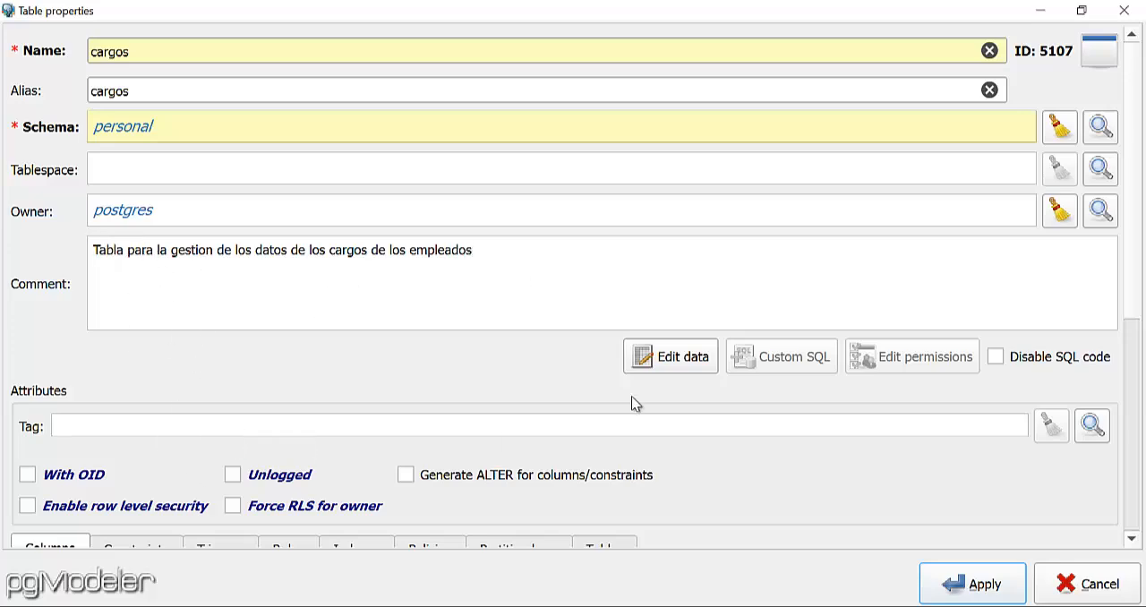
Start a column in the cargos table with both its name and alias set to id_car.
{"action": "left_click_drag", "start_coordinate": [1135, 238], "coordinate": [1140, 414]}
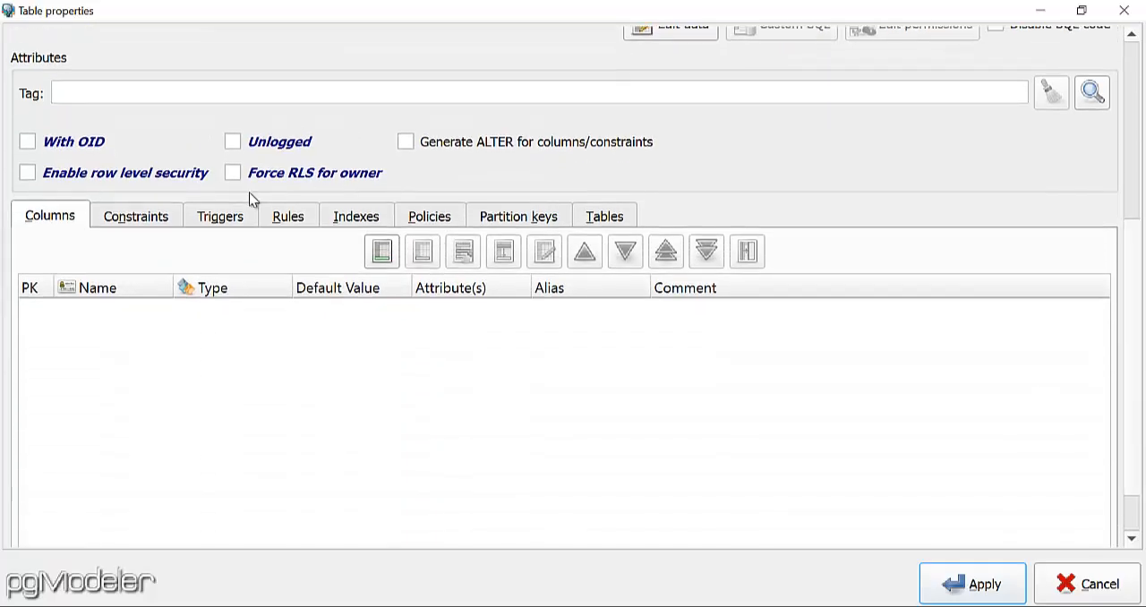
{"action": "left_click", "coordinate": [381, 253]}
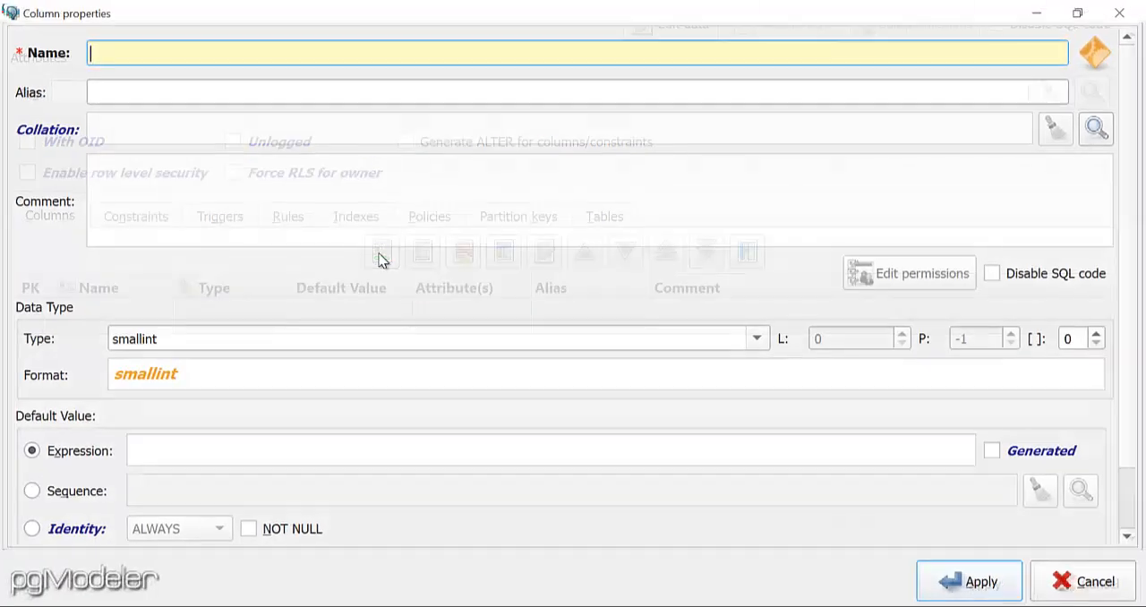
{"action": "type", "text": "id"}
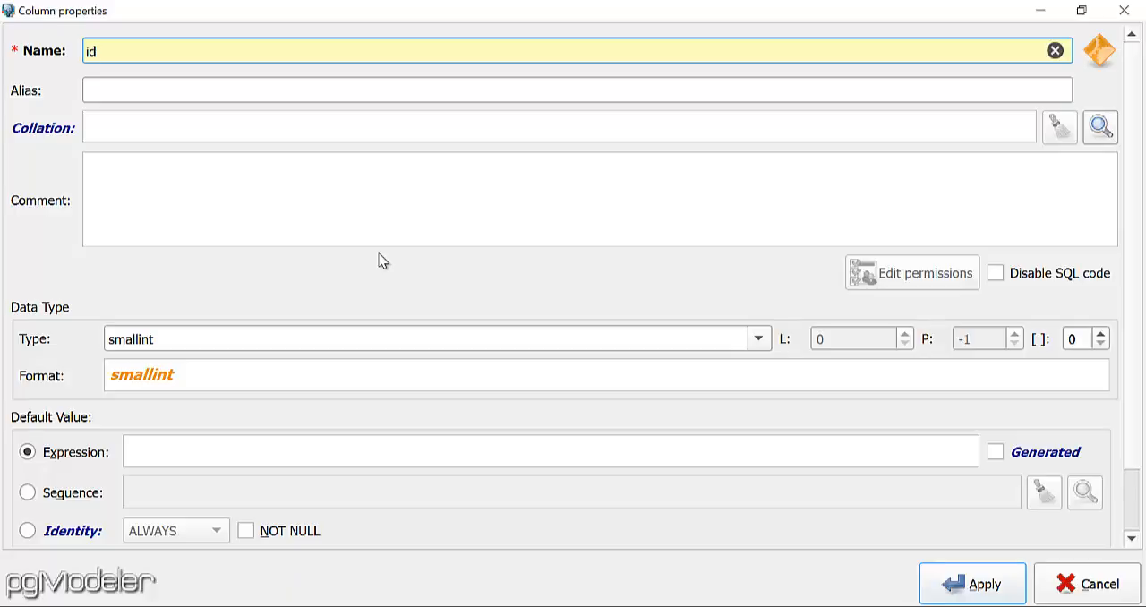
{"action": "type", "text": "_car"}
{"action": "left_click_drag", "start_coordinate": [217, 53], "coordinate": [35, 41]}
{"action": "key", "text": "ctrl+c"}
{"action": "left_click", "coordinate": [143, 92]}
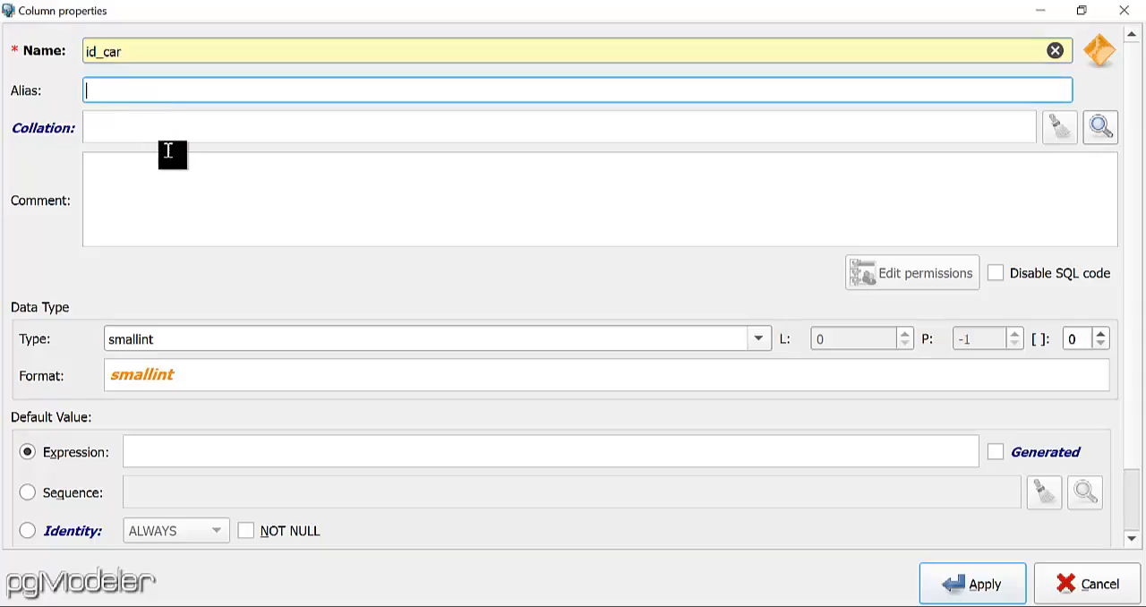
{"action": "key", "text": "ctrl+v"}
Enter the id_car column comment "Identificador serializado de los cargos".
{"action": "left_click", "coordinate": [283, 188]}
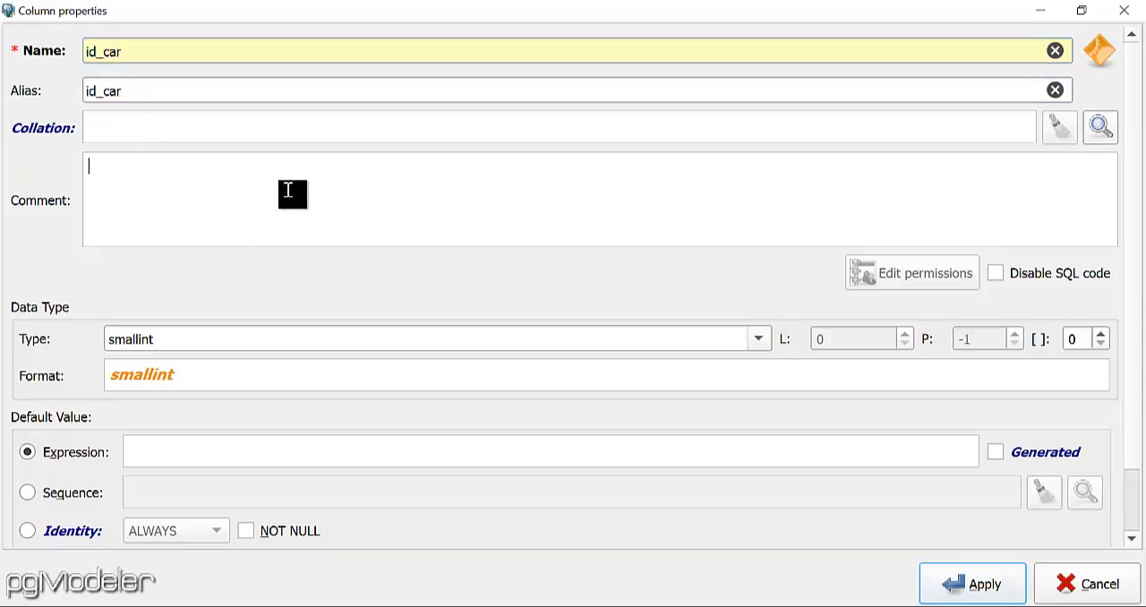
{"action": "type", "text": "Identificador "}
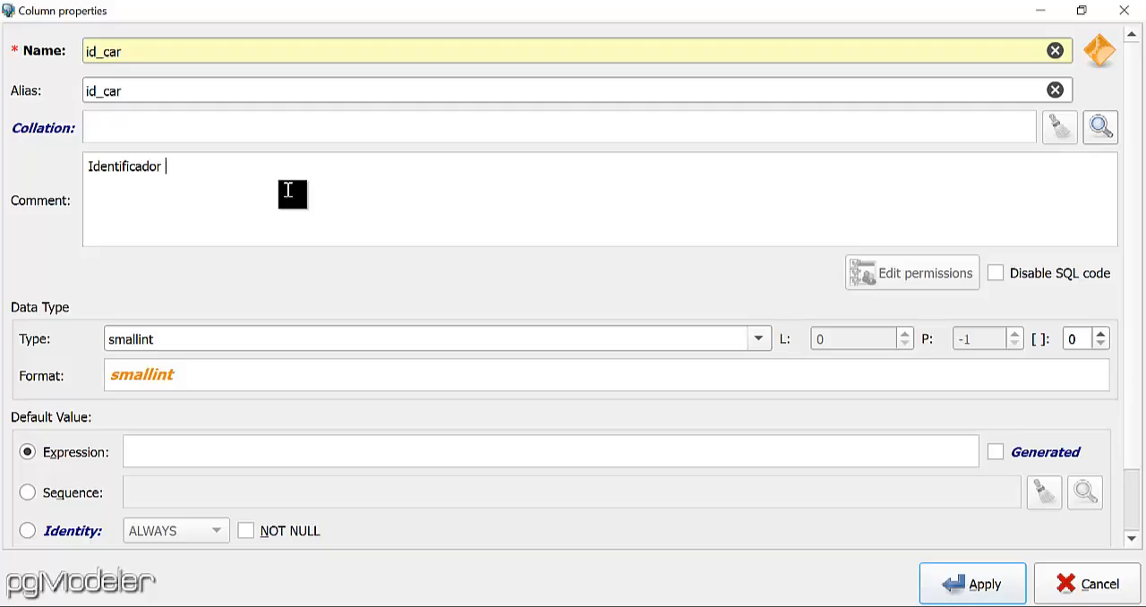
{"action": "type", "text": "serializado de"}
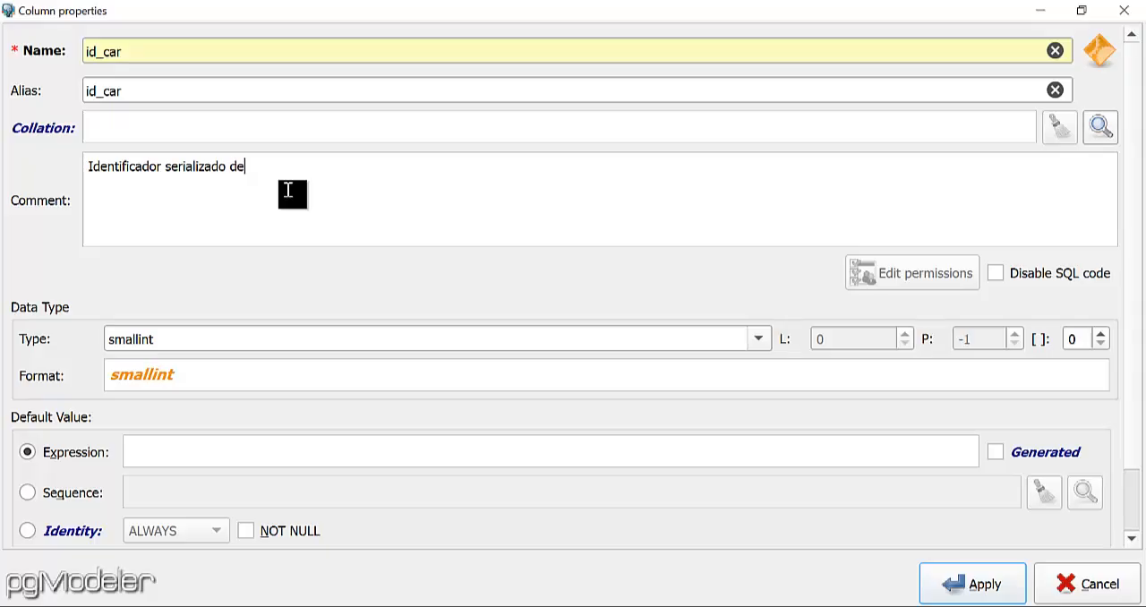
{"action": "type", "text": " Ipos carg"}
{"action": "left_click", "coordinate": [256, 167]}
{"action": "key", "text": "BackSpace"}
Extend the id_car column comment with ". Ejemplo: 1,2,3,4,5,6,7,.......,n".
{"action": "left_click", "coordinate": [380, 175]}
{"action": "type", "text": ". Ejemplo: 1,2,3"}
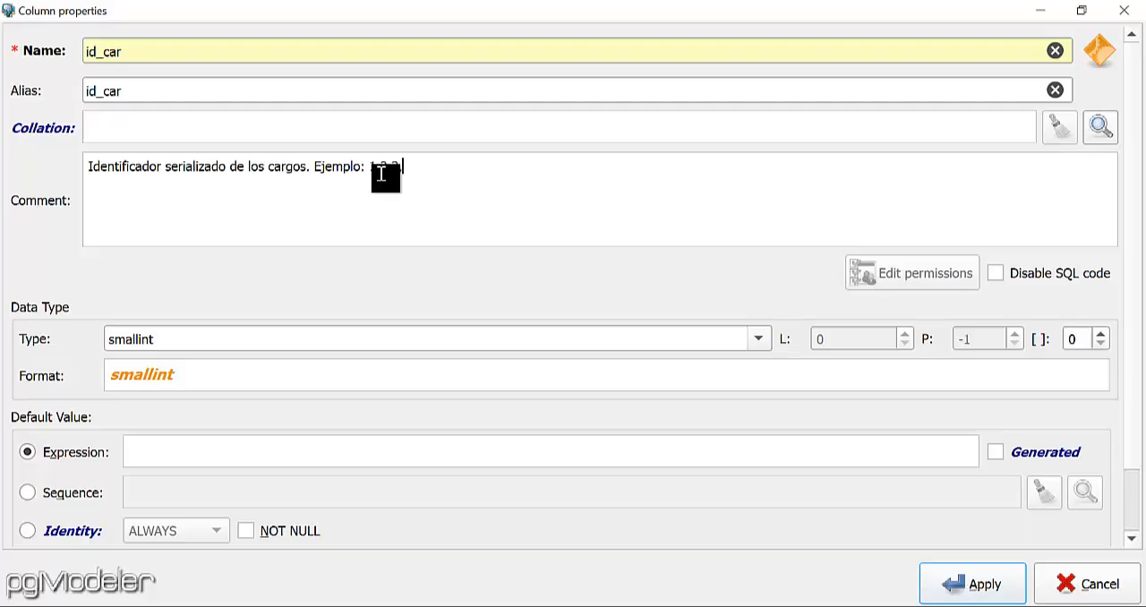
{"action": "type", "text": ",4,5,6,7,.......,n"}
Set the id_car column to type serial and NOT NULL, and apply the column.
{"action": "left_click", "coordinate": [758, 339]}
{"action": "left_click", "coordinate": [330, 492]}
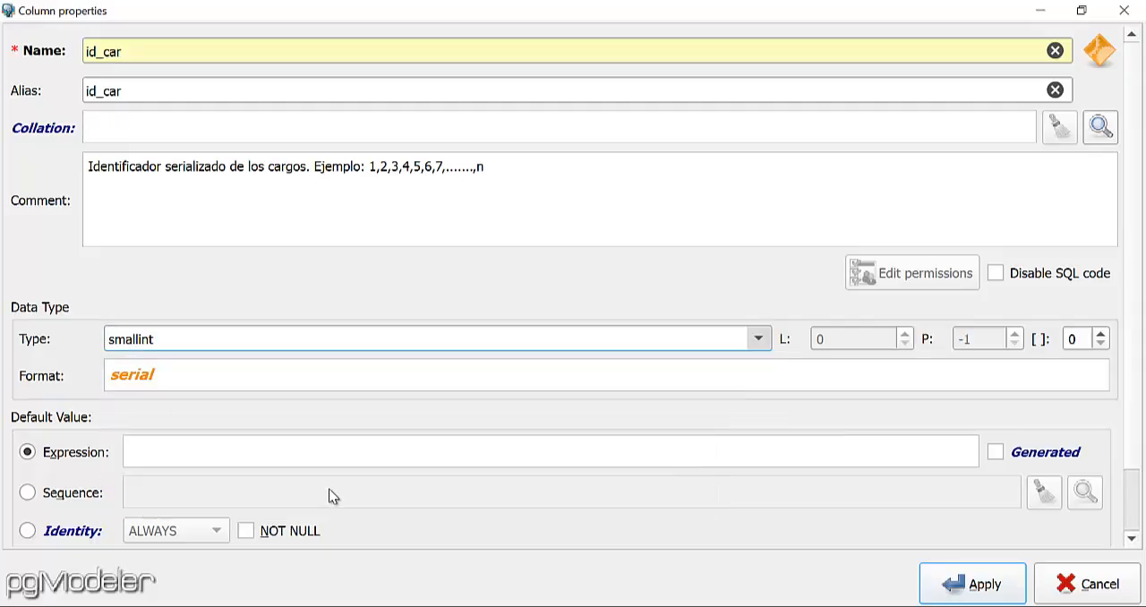
{"action": "left_click", "coordinate": [245, 531]}
{"action": "left_click", "coordinate": [958, 584]}
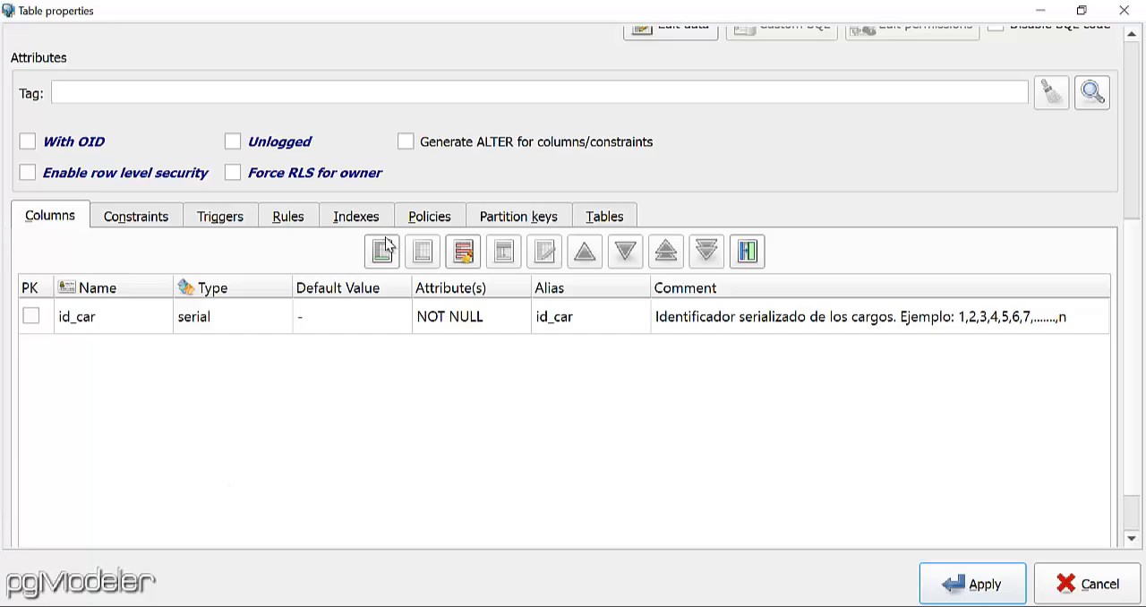
Start another column in the cargos table with both its name and alias set to des_car.
{"action": "left_click", "coordinate": [382, 253]}
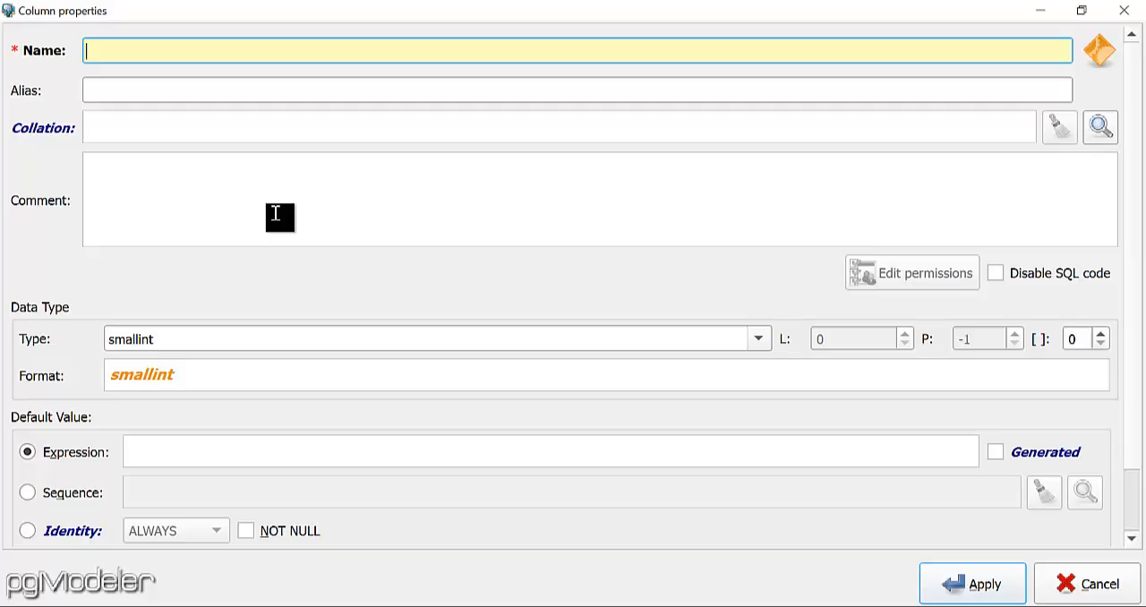
{"action": "type", "text": "des_car"}
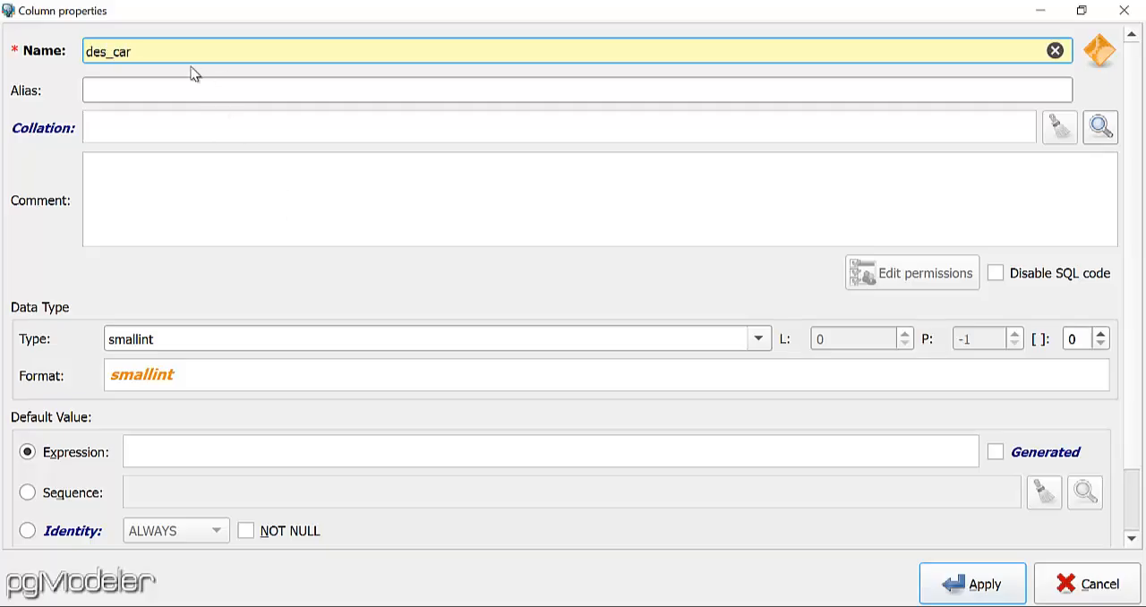
{"action": "left_click_drag", "start_coordinate": [158, 51], "coordinate": [33, 54]}
{"action": "key", "text": "ctrl+c"}
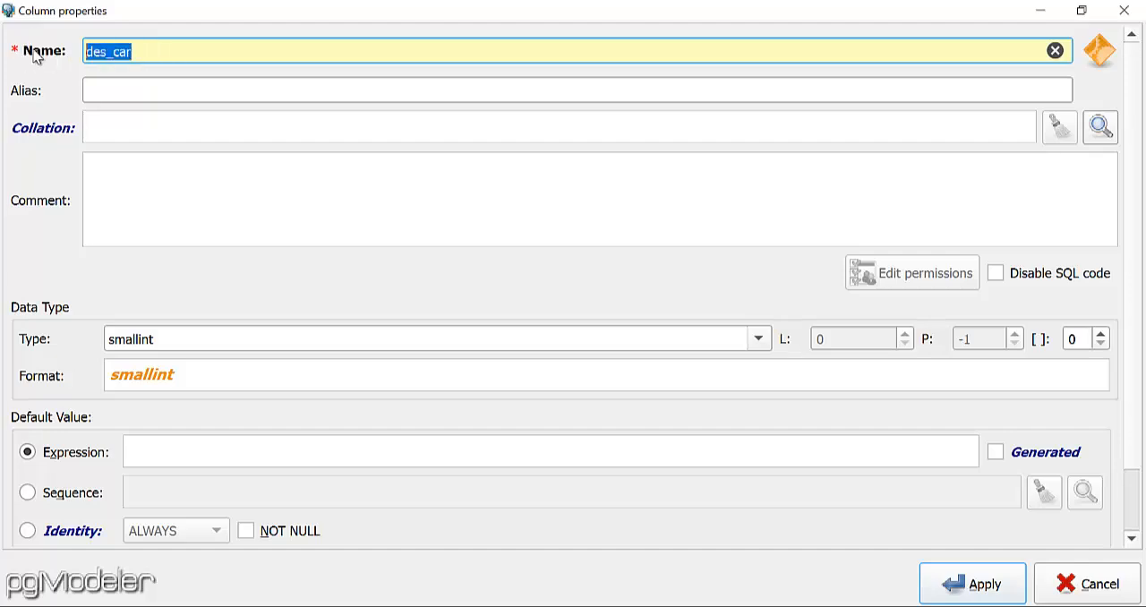
{"action": "left_click", "coordinate": [133, 93]}
{"action": "key", "text": "ctrl+v"}
{"action": "left_click", "coordinate": [220, 188]}
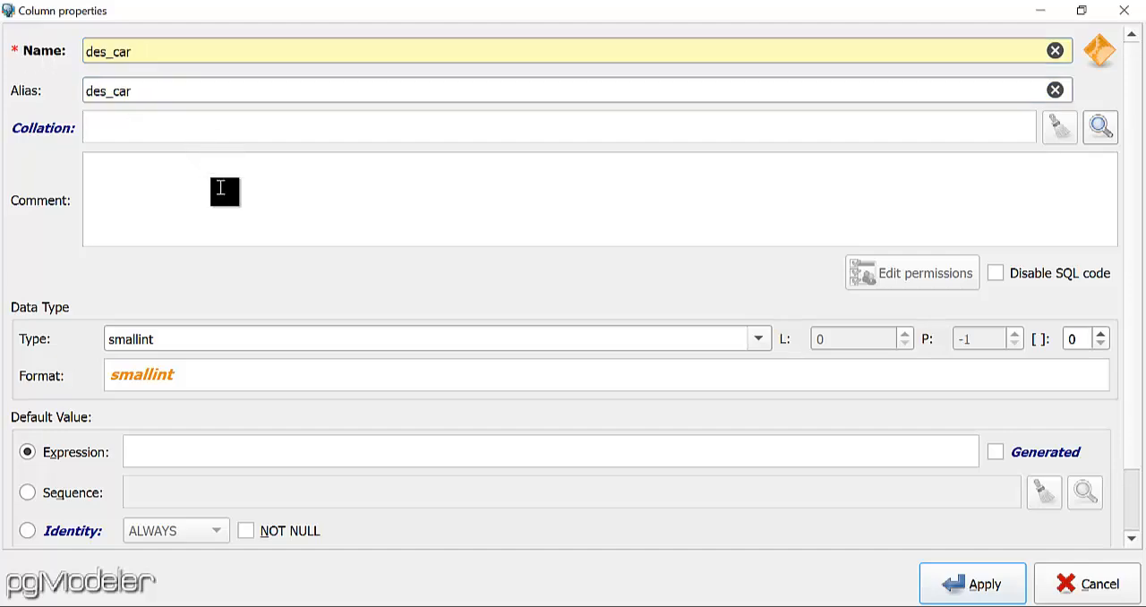
Enter the des_car column comment "columna para la descripcion de los cargos".
{"action": "type", "text": "columna para la descrip"}
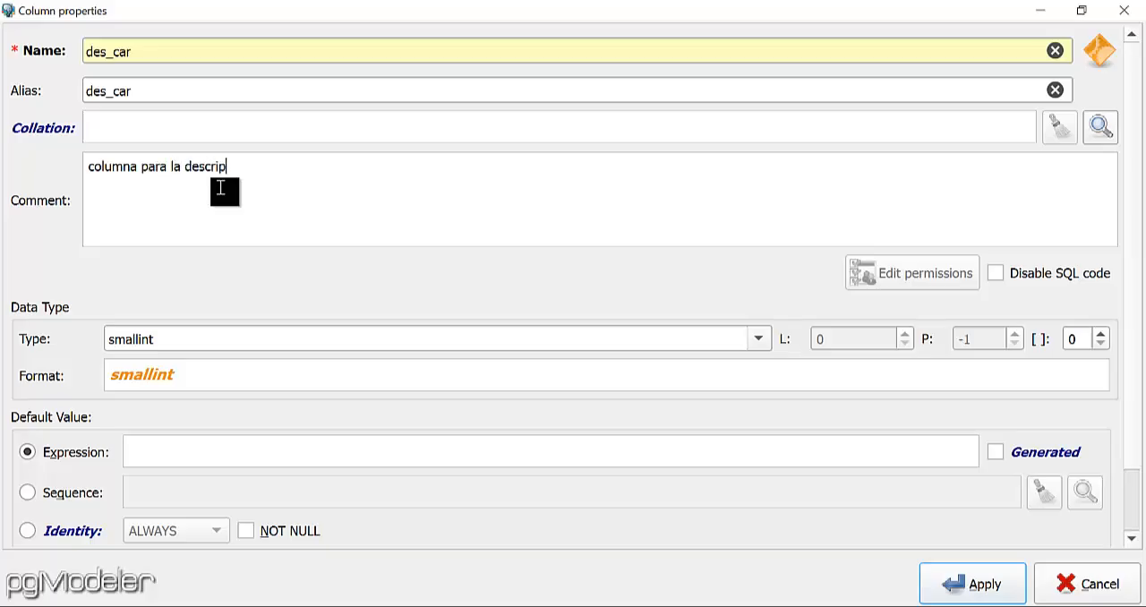
{"action": "type", "text": "cion de los cargos"}
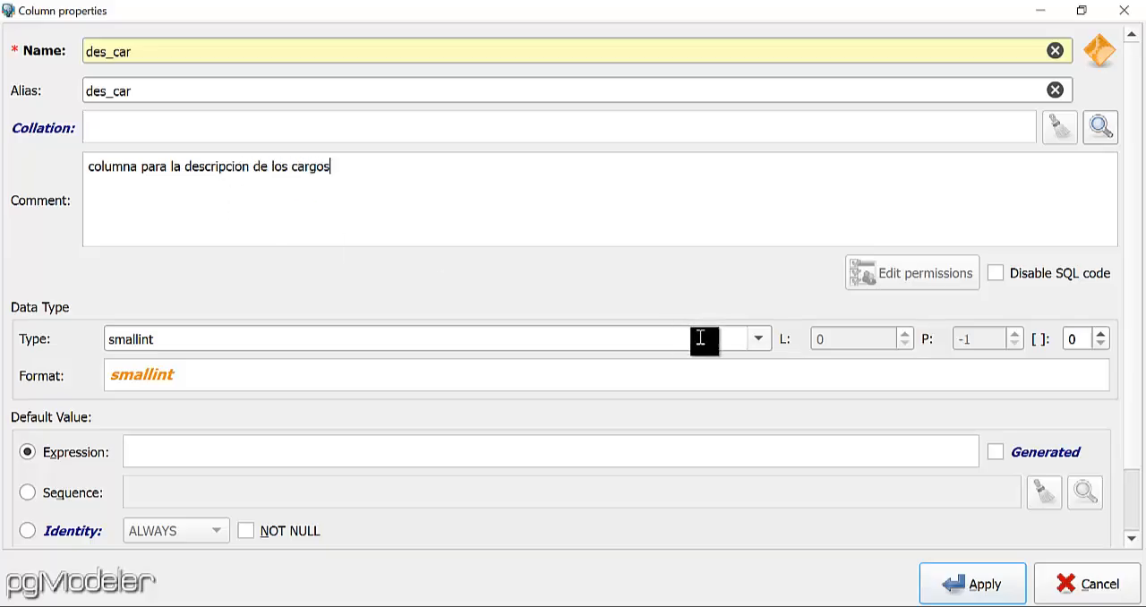
Set the des_car column to type varchar with length 300 and NOT NULL, and apply the column.
{"action": "left_click", "coordinate": [760, 342]}
{"action": "scroll", "coordinate": [367, 483], "scroll_direction": "down", "scroll_amount": 7}
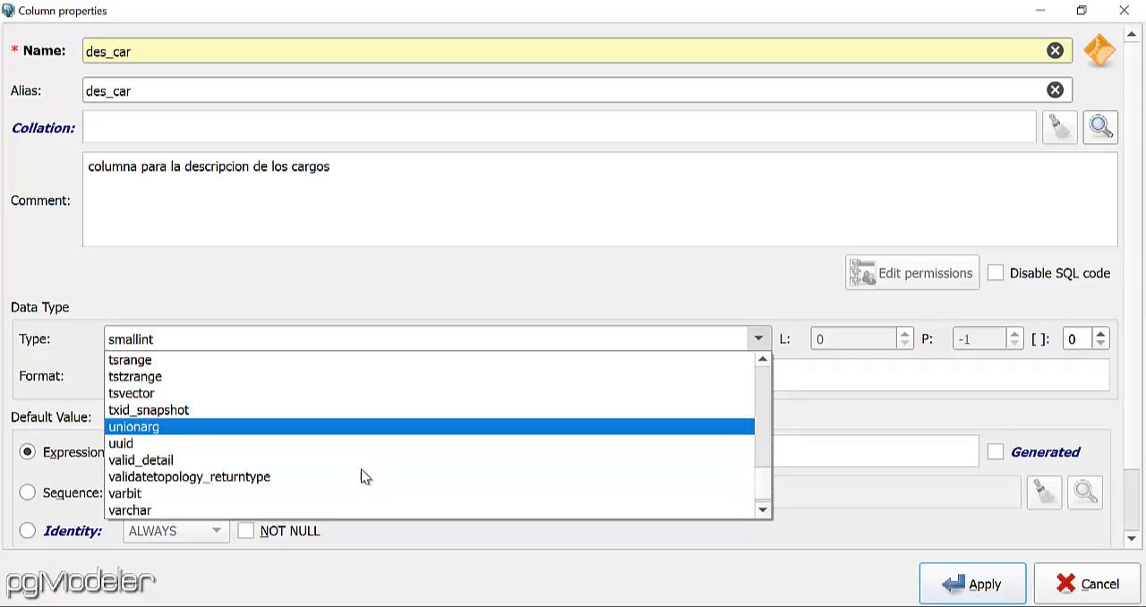
{"action": "left_click", "coordinate": [173, 475]}
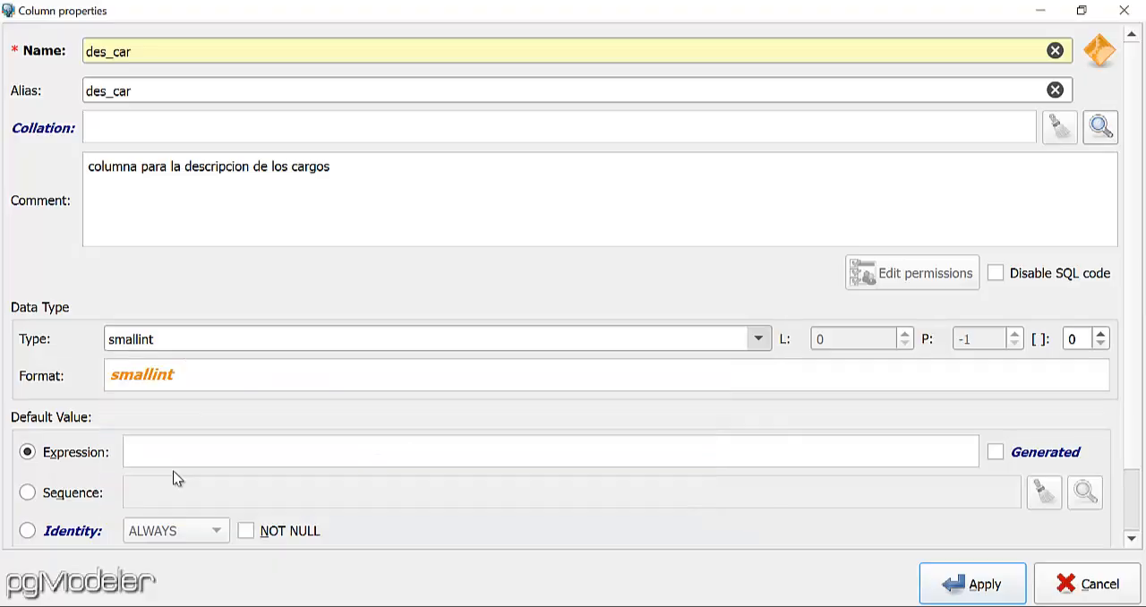
{"action": "left_click", "coordinate": [245, 531]}
{"action": "double_click", "coordinate": [868, 337]}
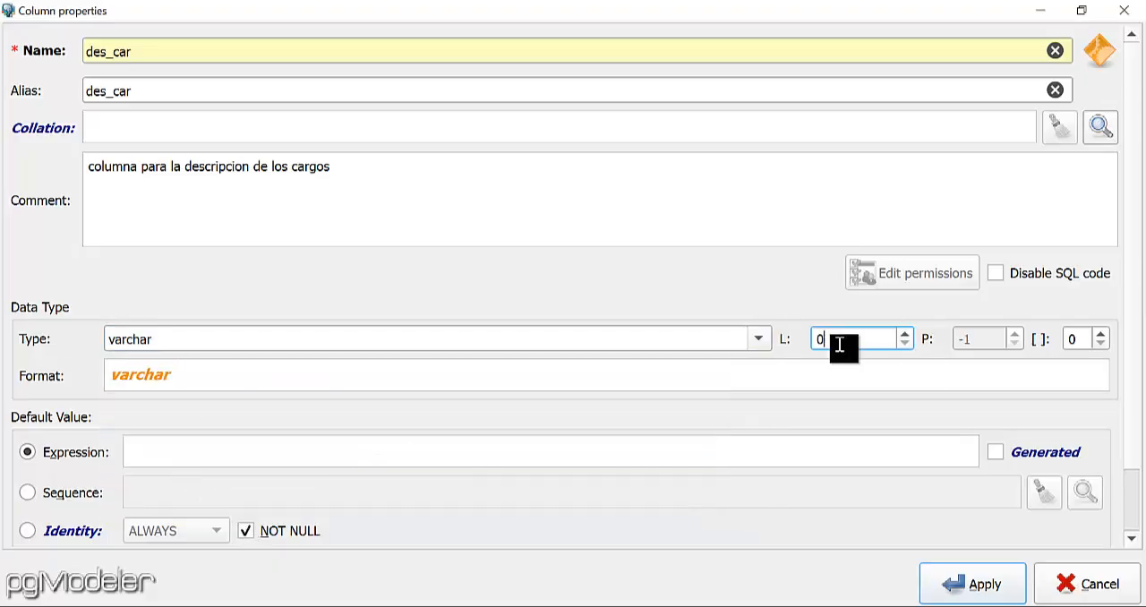
{"action": "type", "text": "300"}
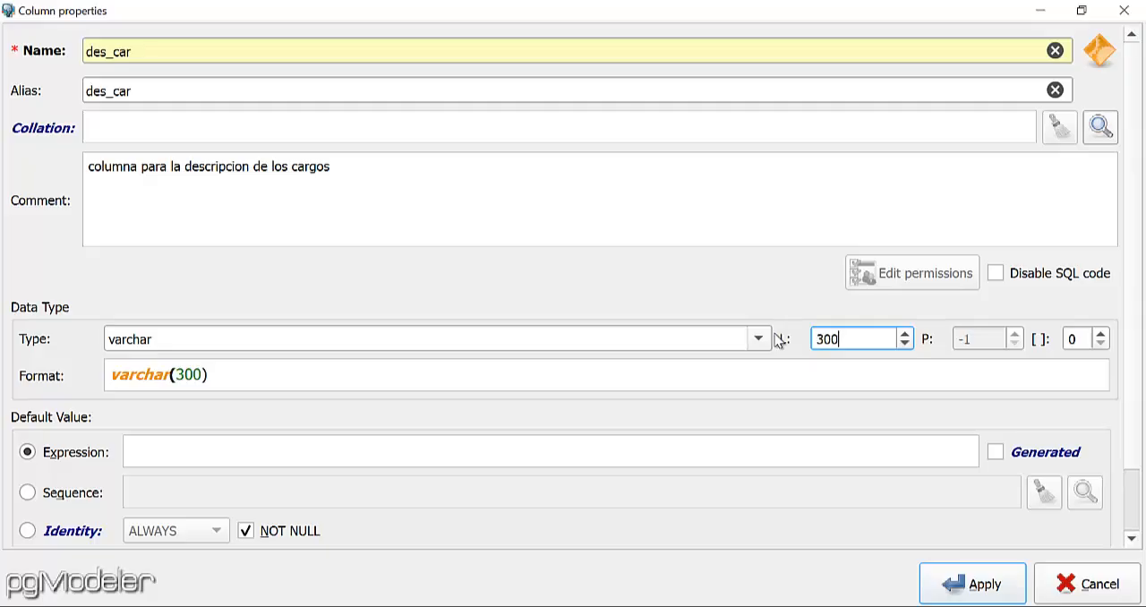
{"action": "left_click", "coordinate": [983, 592]}
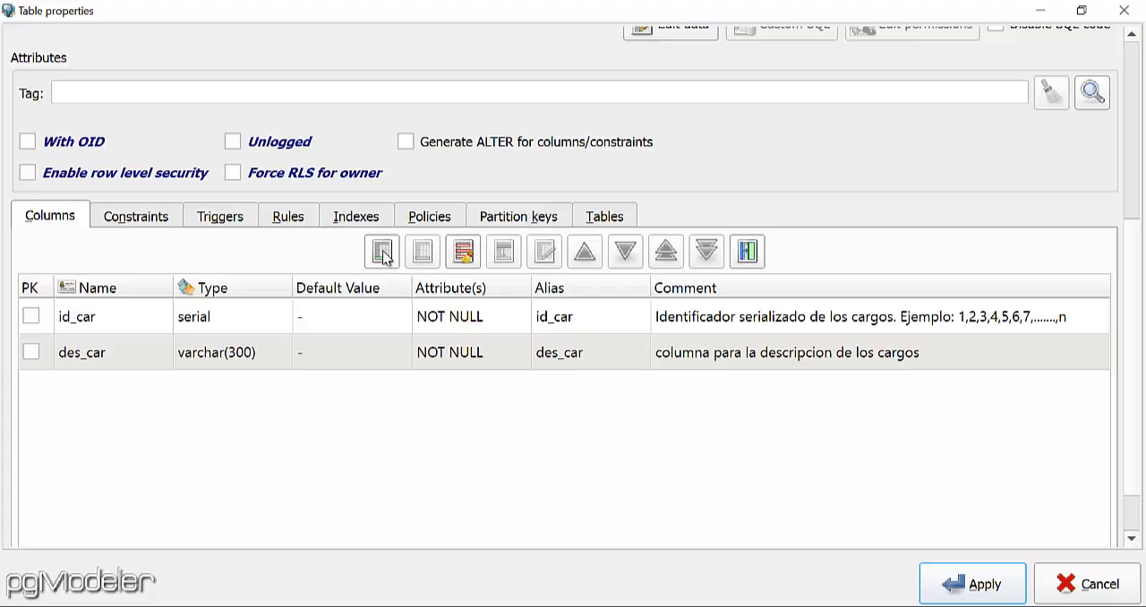
Start another column in the cargos table with both its name and alias set to sue_car.
{"action": "left_click", "coordinate": [382, 252]}
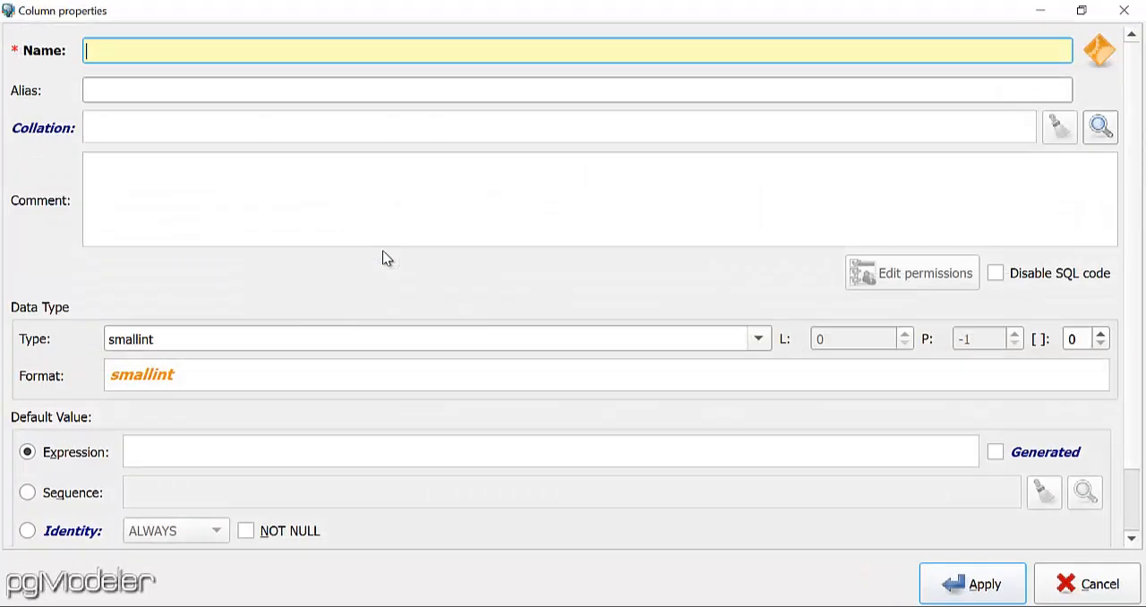
{"action": "type", "text": "sue_car"}
{"action": "left_click_drag", "start_coordinate": [300, 54], "coordinate": [85, 52]}
{"action": "key", "text": "ctrl+c"}
{"action": "left_click", "coordinate": [174, 91]}
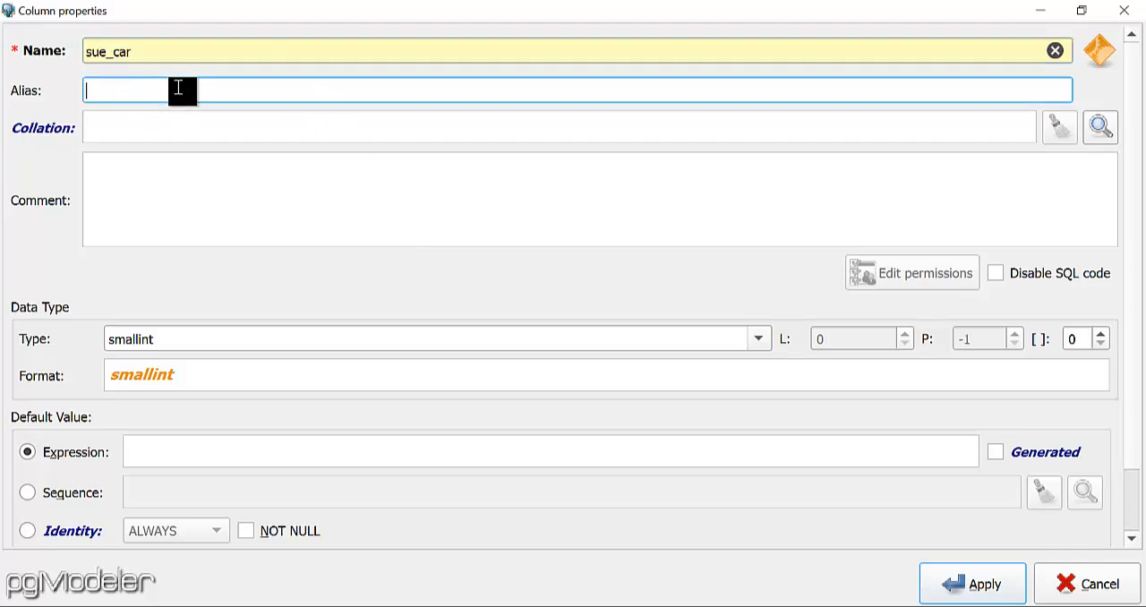
{"action": "key", "text": "ctrl+v"}
Enter the sue_car column comment "columna para los sueldos de los cargos de los empleados".
{"action": "left_click", "coordinate": [239, 192]}
{"action": "type", "text": "colu"}
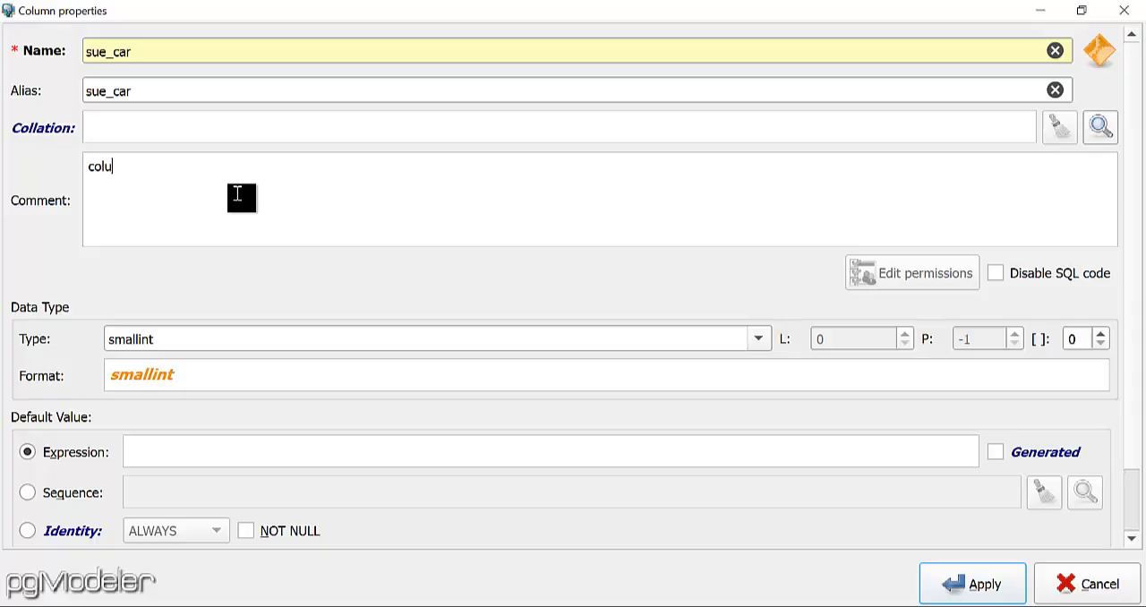
{"action": "type", "text": "mna para los suel"}
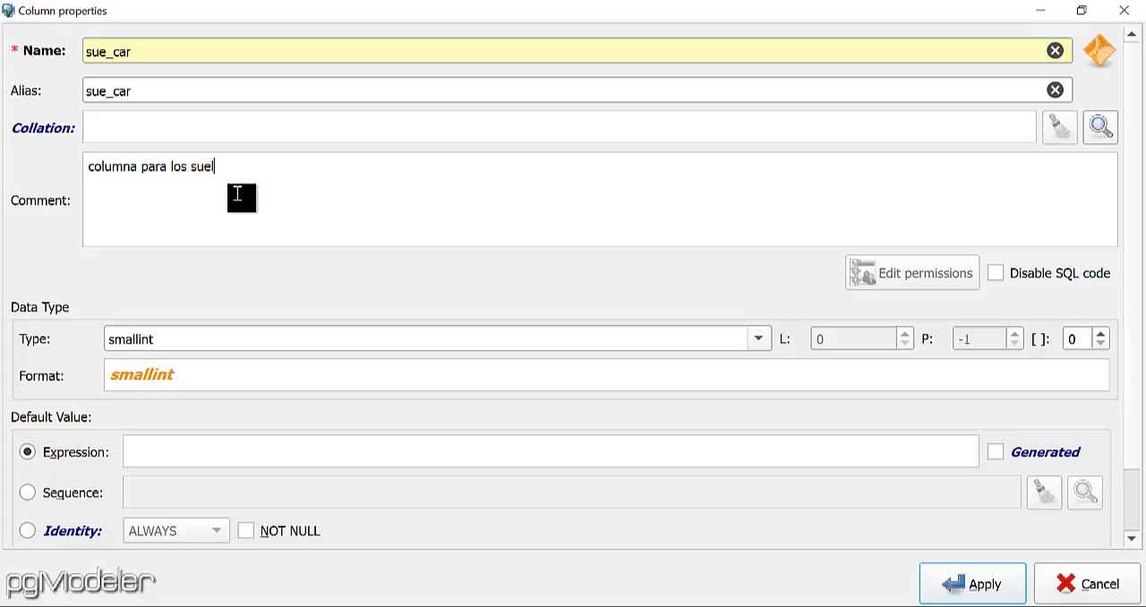
{"action": "type", "text": "dos de los cargos de los"}
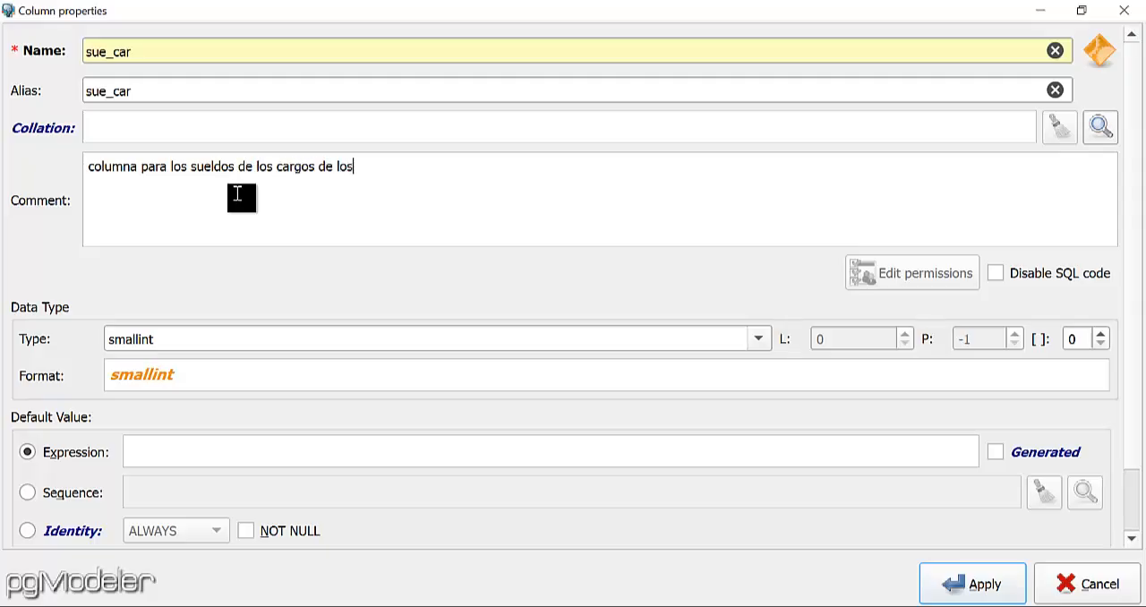
{"action": "type", "text": " empleados. Ejemplo"}
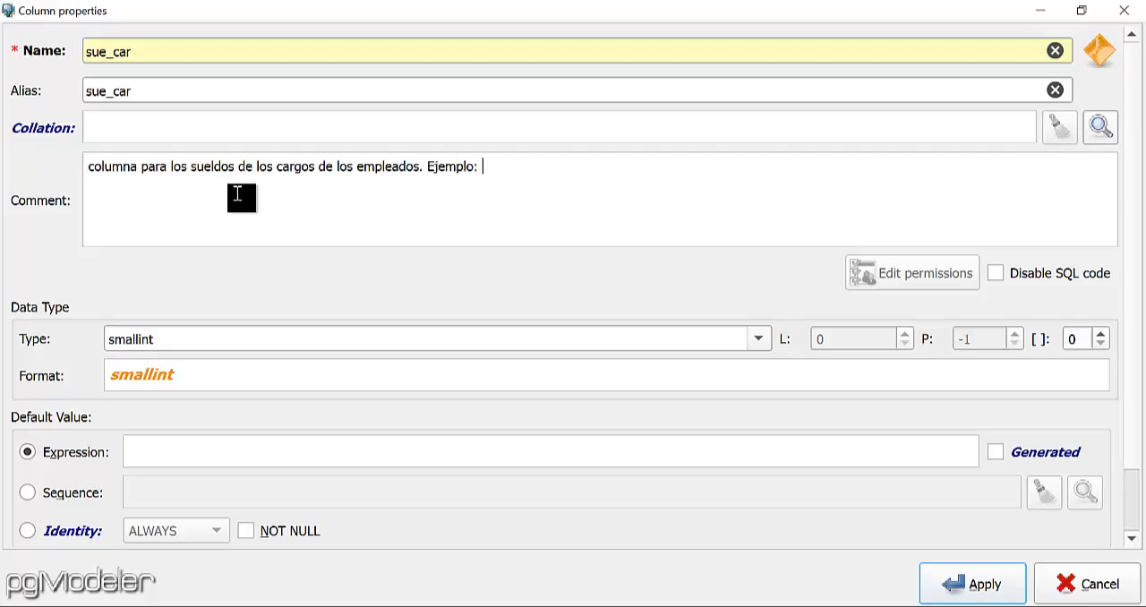
{"action": "type", "text": ": Superviso"}
Extend the sue_car column comment with the example ". Ejemplo: Supervisor gana: "456.78"".
{"action": "type", "text": "r gana"}
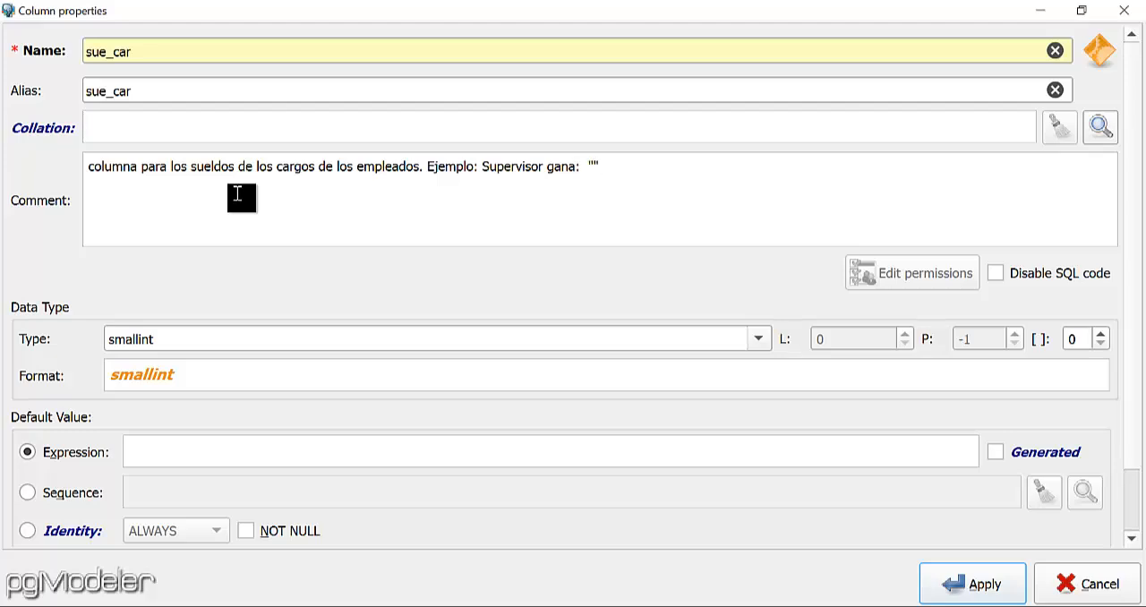
{"action": "type", "text": ":  \"456.78"}
Set the sue_car column to NOT NULL and type real, and apply the column.
{"action": "left_click", "coordinate": [254, 537]}
{"action": "left_click", "coordinate": [761, 339]}
{"action": "key", "text": "Down"}
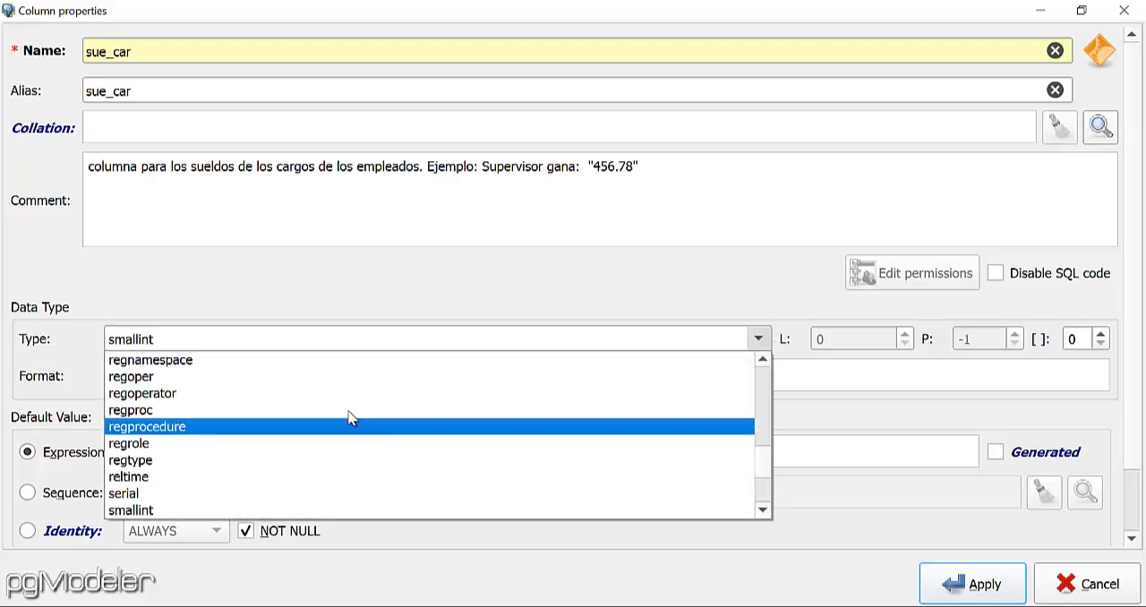
{"action": "key", "text": "Down"}
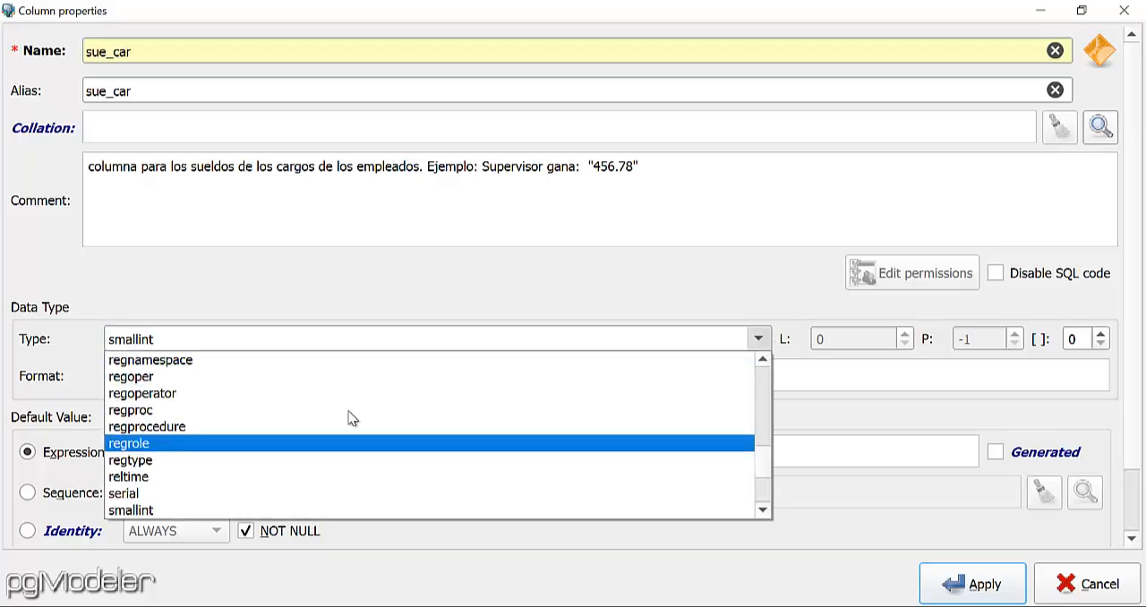
{"action": "scroll", "coordinate": [352, 418], "scroll_direction": "up", "scroll_amount": 1}
{"action": "scroll", "coordinate": [352, 418], "scroll_direction": "up", "scroll_amount": 2}
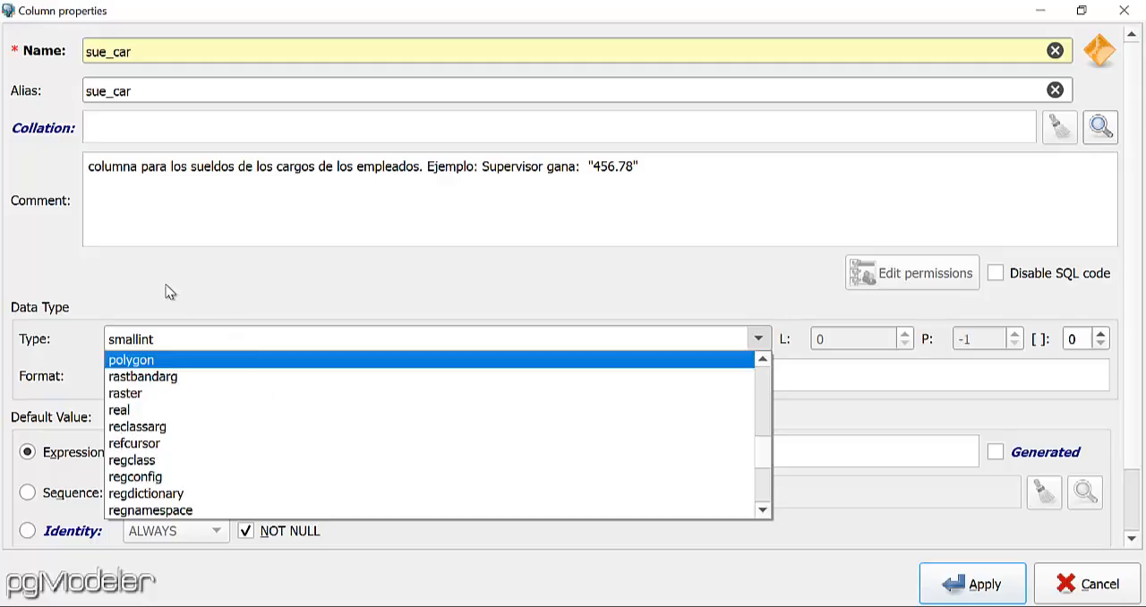
{"action": "left_click", "coordinate": [148, 410]}
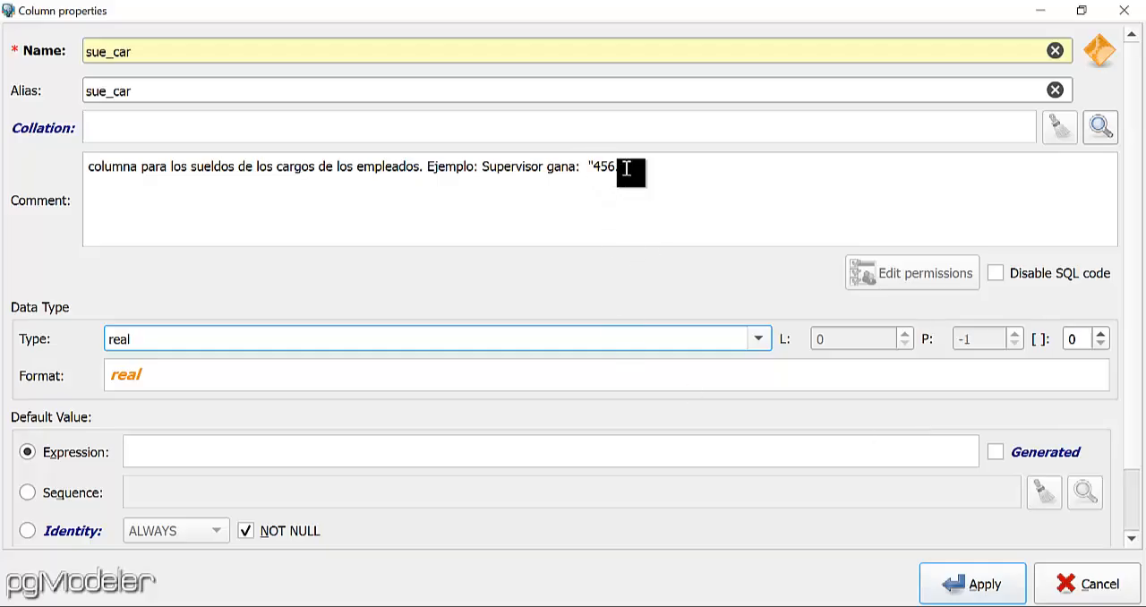
{"action": "left_click", "coordinate": [969, 591]}
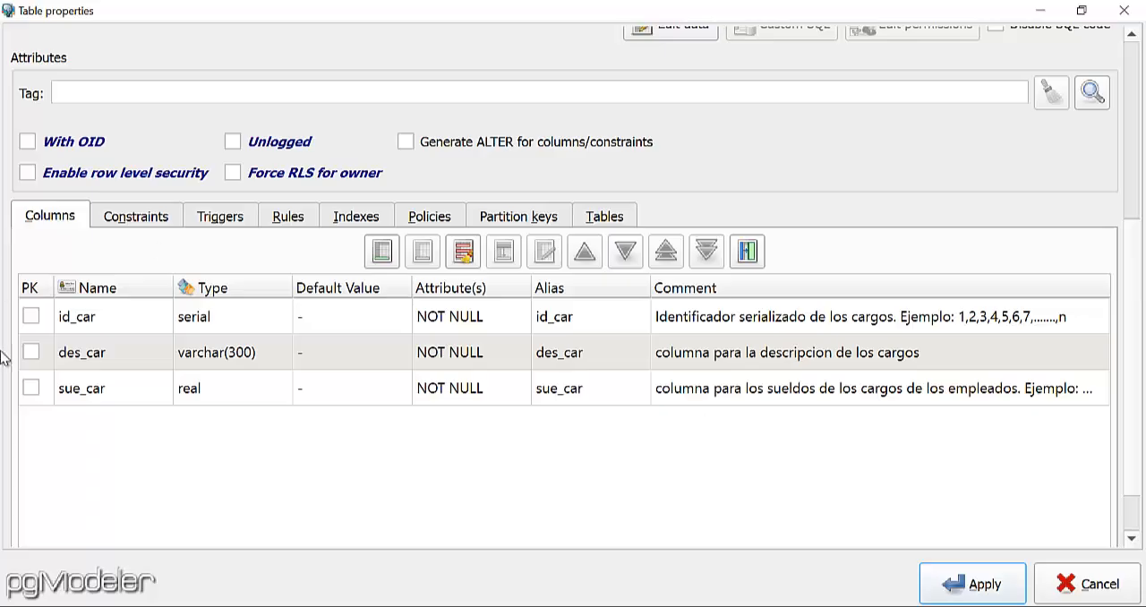
Reopen the des_car column, extend its comment with ". Ejemplo: Supervisor de Piso", and apply the change.
{"action": "left_click", "coordinate": [361, 365]}
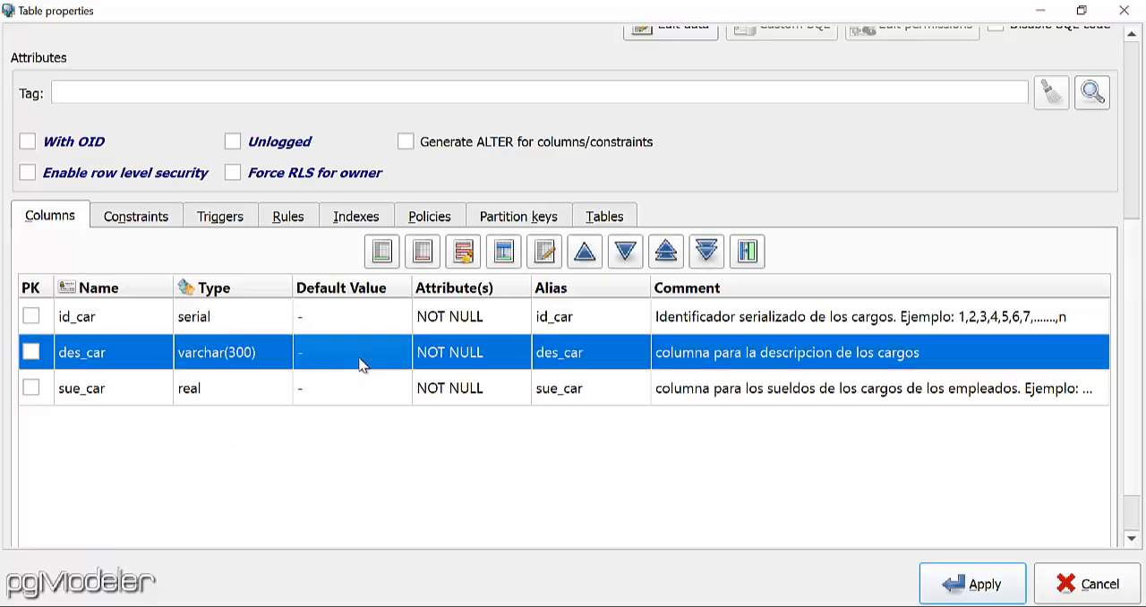
{"action": "double_click", "coordinate": [361, 365]}
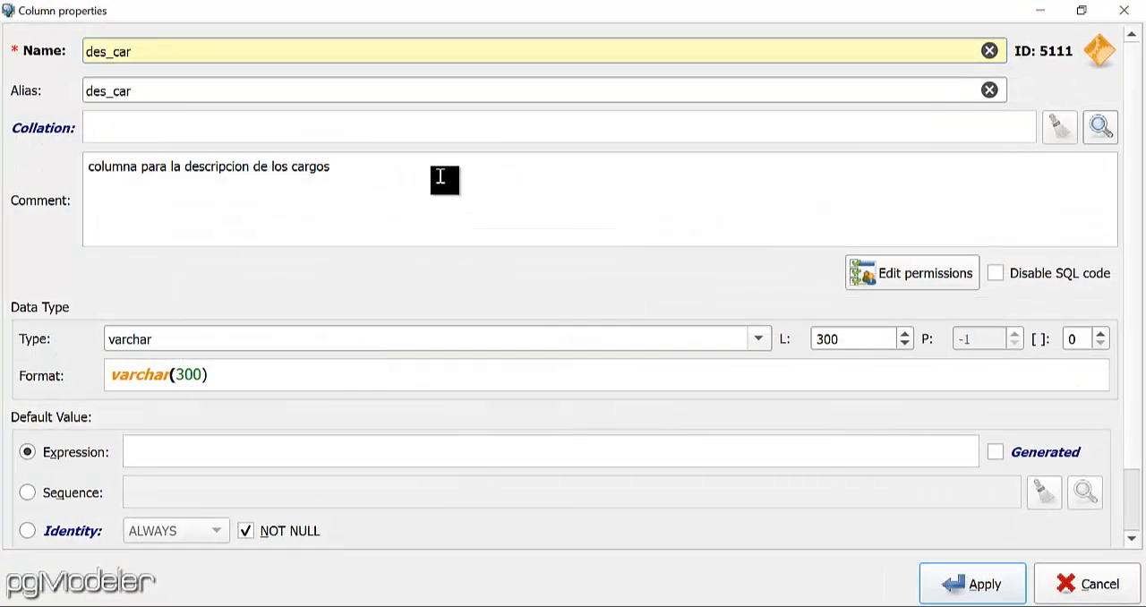
{"action": "type", "text": ". Ejemplo: Supervisor de Piso"}
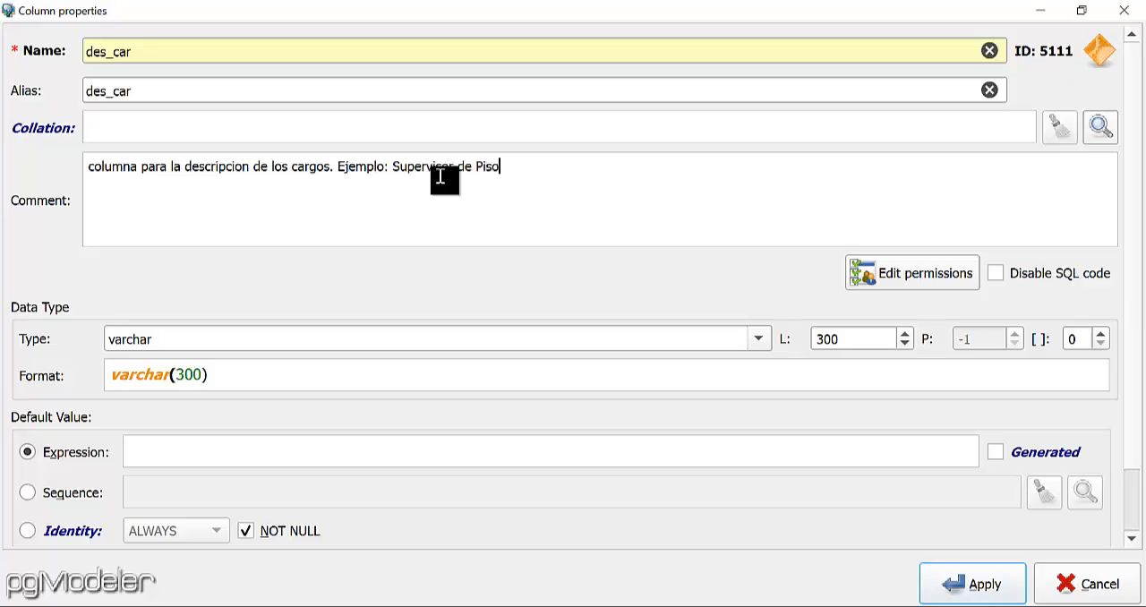
{"action": "left_click", "coordinate": [972, 585]}
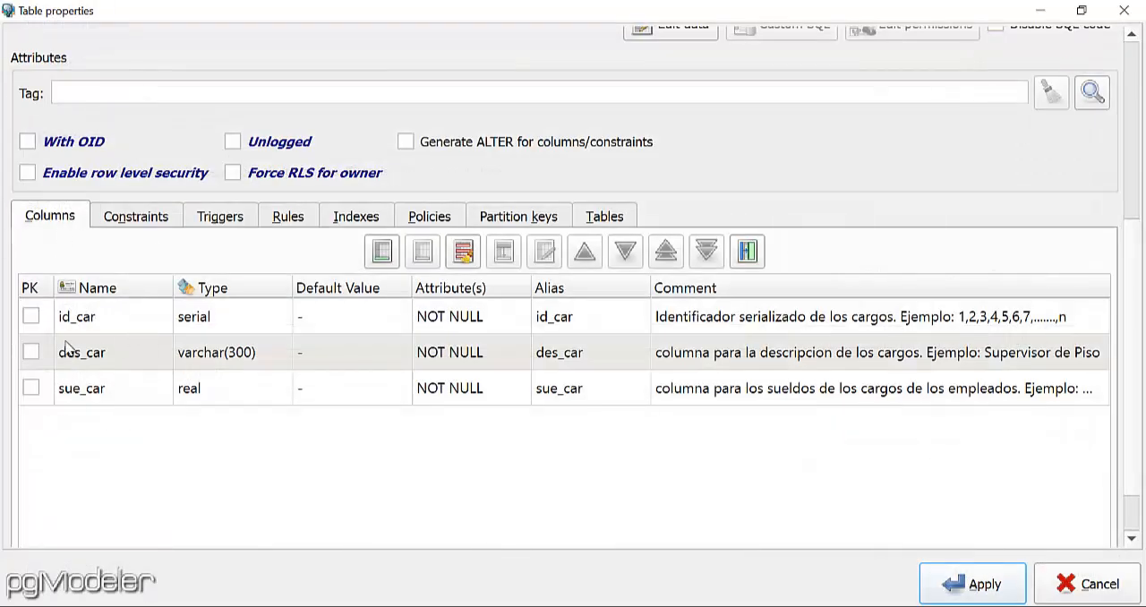
Start another column in the cargos table with both its name and alias set to est_car.
{"action": "left_click", "coordinate": [381, 251]}
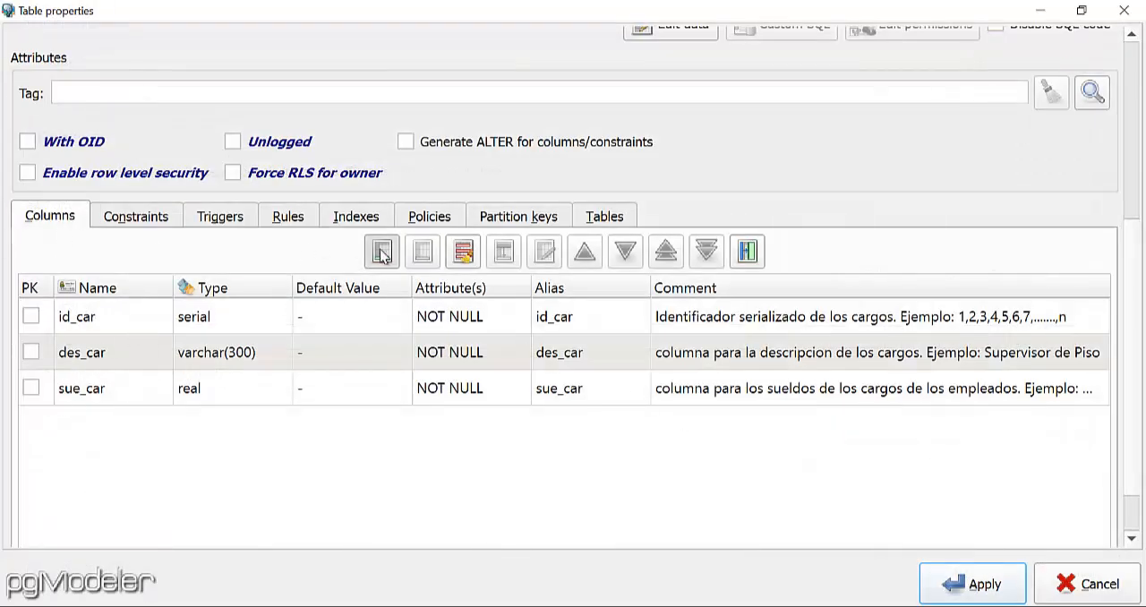
{"action": "type", "text": "est"}
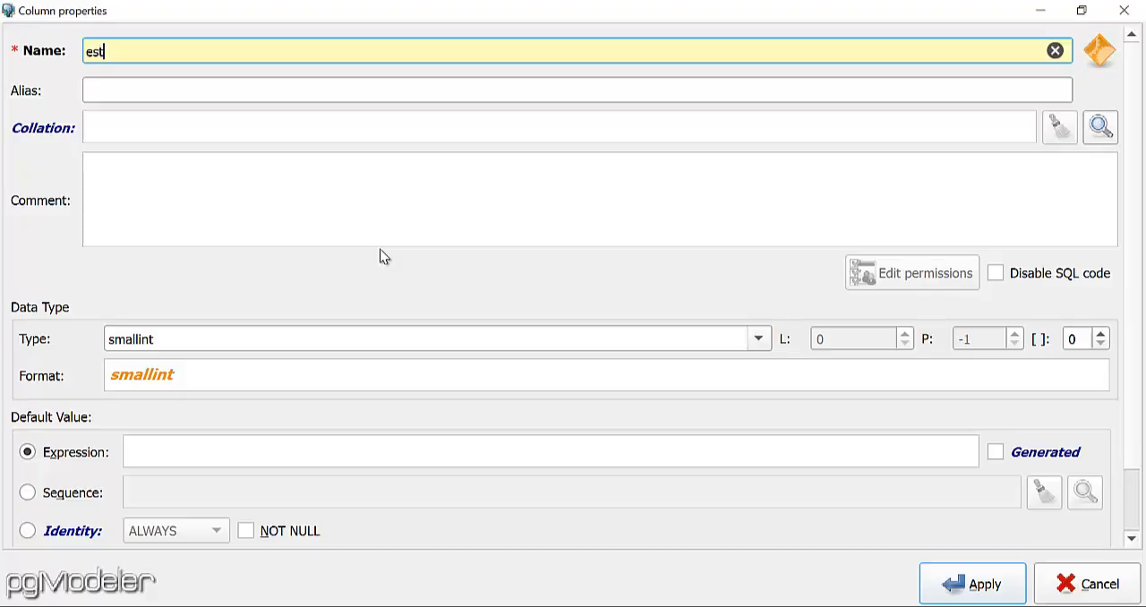
{"action": "type", "text": "_car"}
{"action": "left_click_drag", "start_coordinate": [276, 57], "coordinate": [79, 51]}
{"action": "key", "text": "ctrl+c"}
{"action": "left_click", "coordinate": [146, 93]}
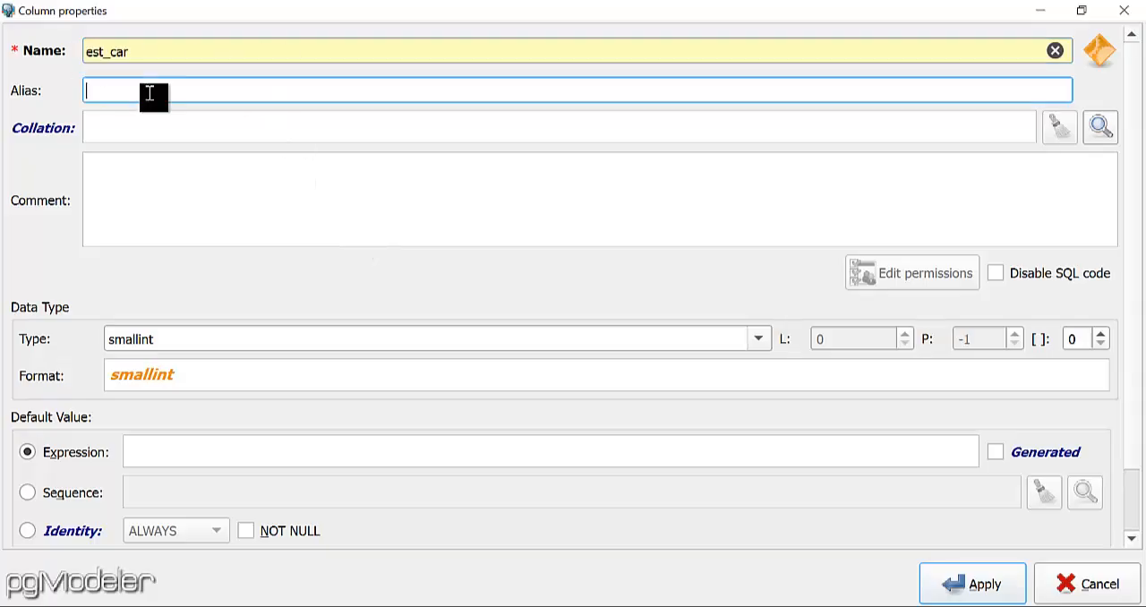
{"action": "key", "text": "ctrl+v"}
Enter the est_car column comment "Columna para los datos de los estatus de los cargos".
{"action": "left_click", "coordinate": [242, 214]}
{"action": "type", "text": "C"}
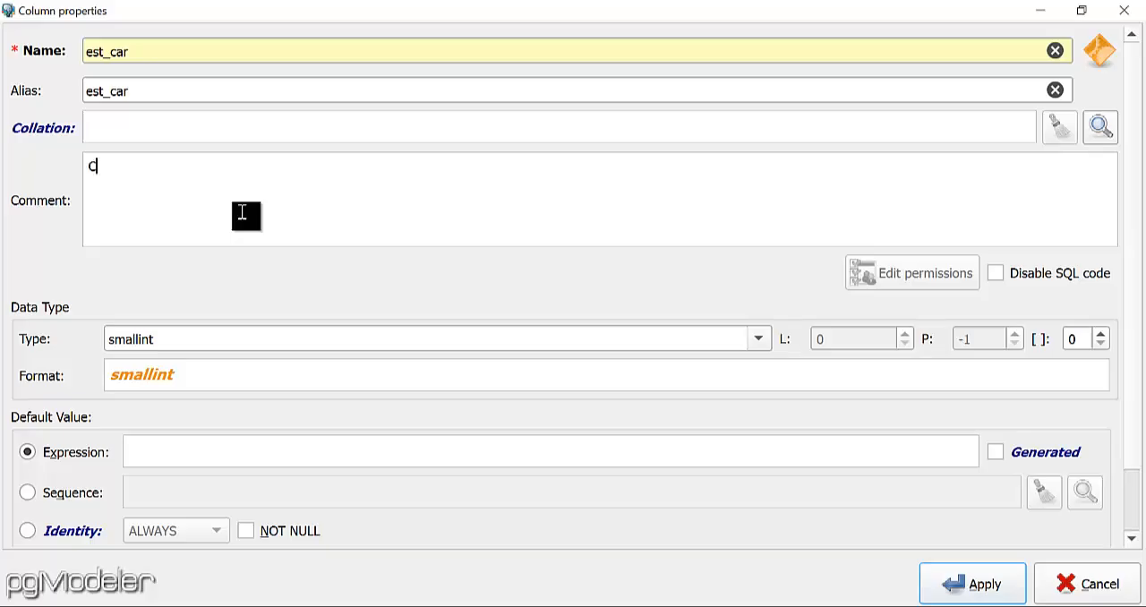
{"action": "type", "text": "olumna para los datos de"}
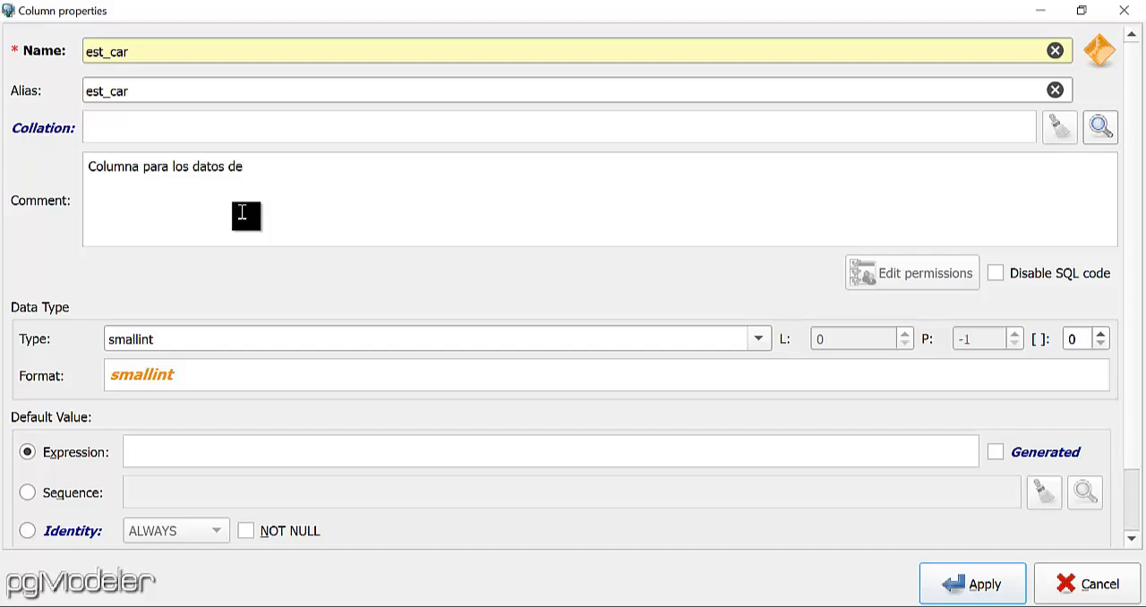
{"action": "type", "text": " los estatus de los c"}
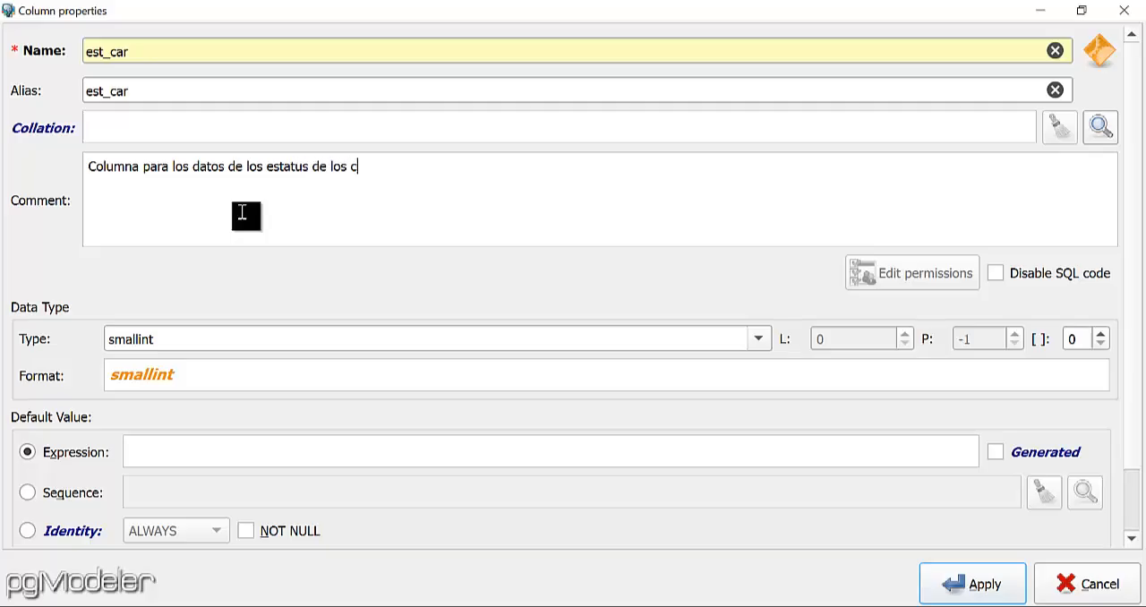
{"action": "type", "text": "argos. Ejemplo"}
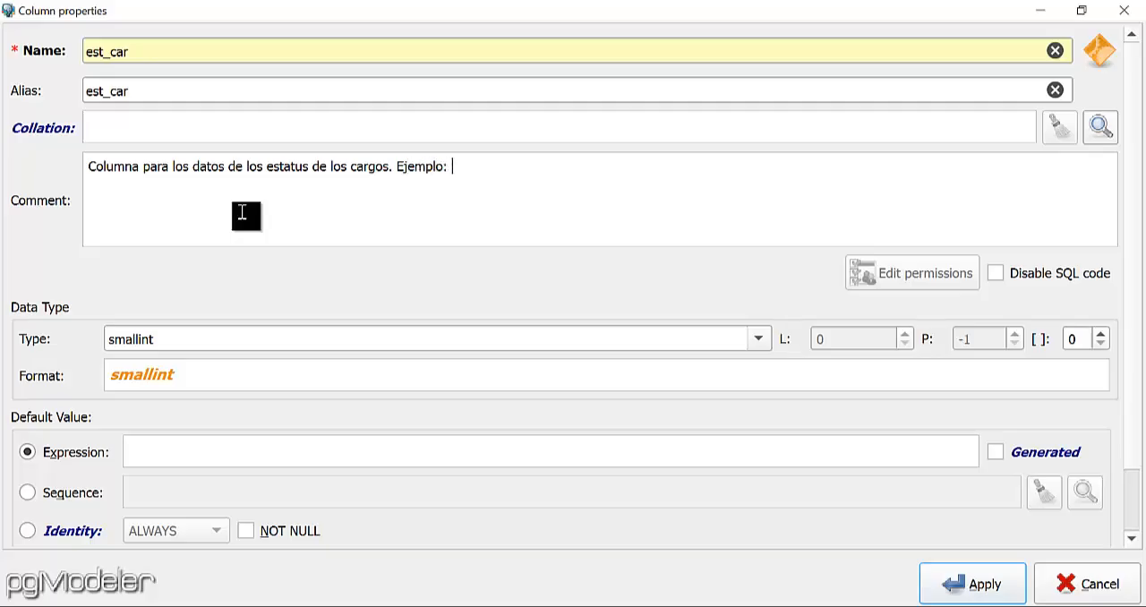
{"action": "type", "text": ": A--> Activo, I--> In"}
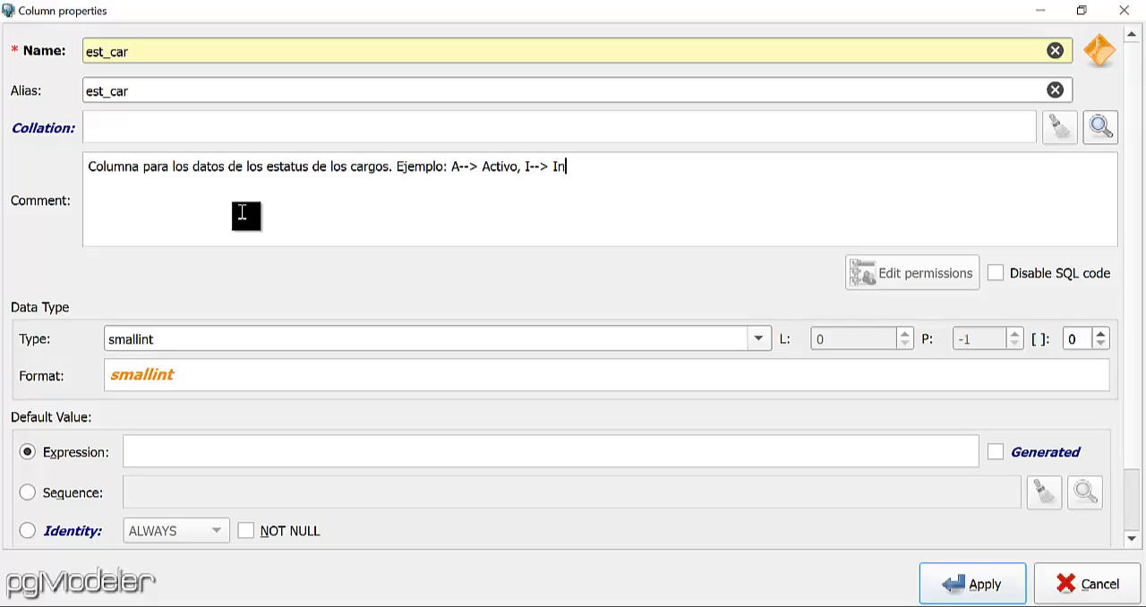
{"action": "type", "text": "activo"}
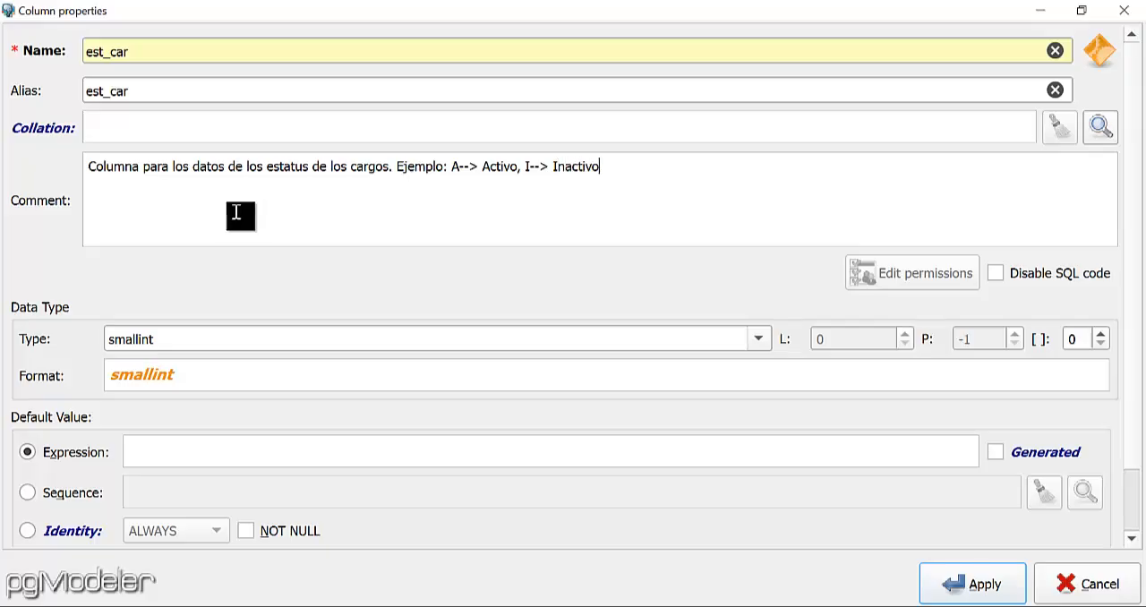
Make the est_car column NOT NULL with type char and length 1, and apply it to the cargos table.
{"action": "left_click", "coordinate": [246, 532]}
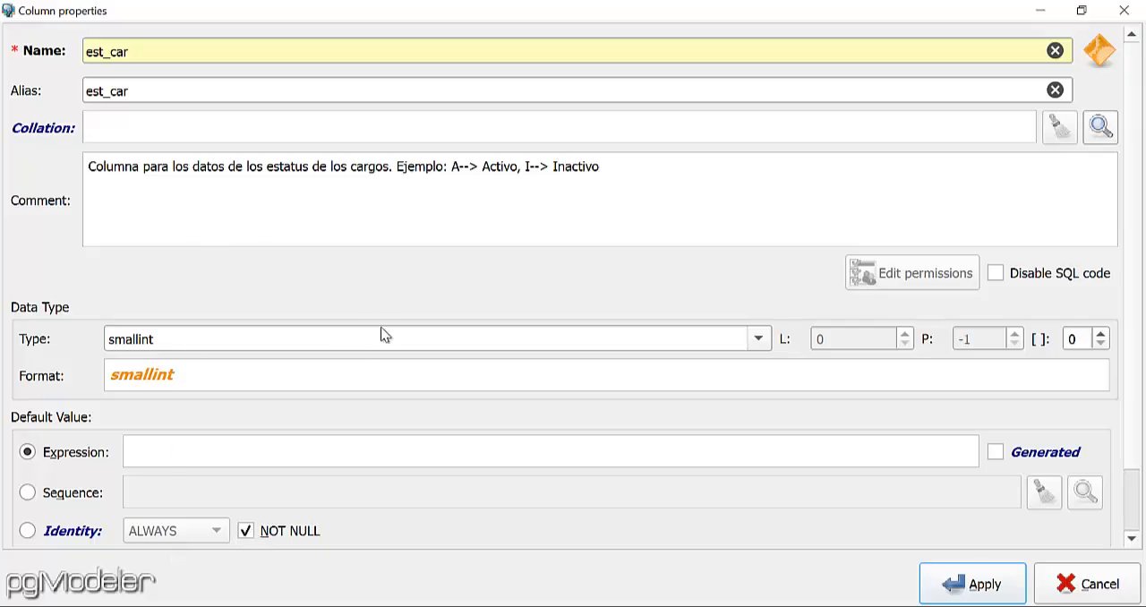
{"action": "left_click", "coordinate": [756, 343]}
{"action": "key", "text": "c"}
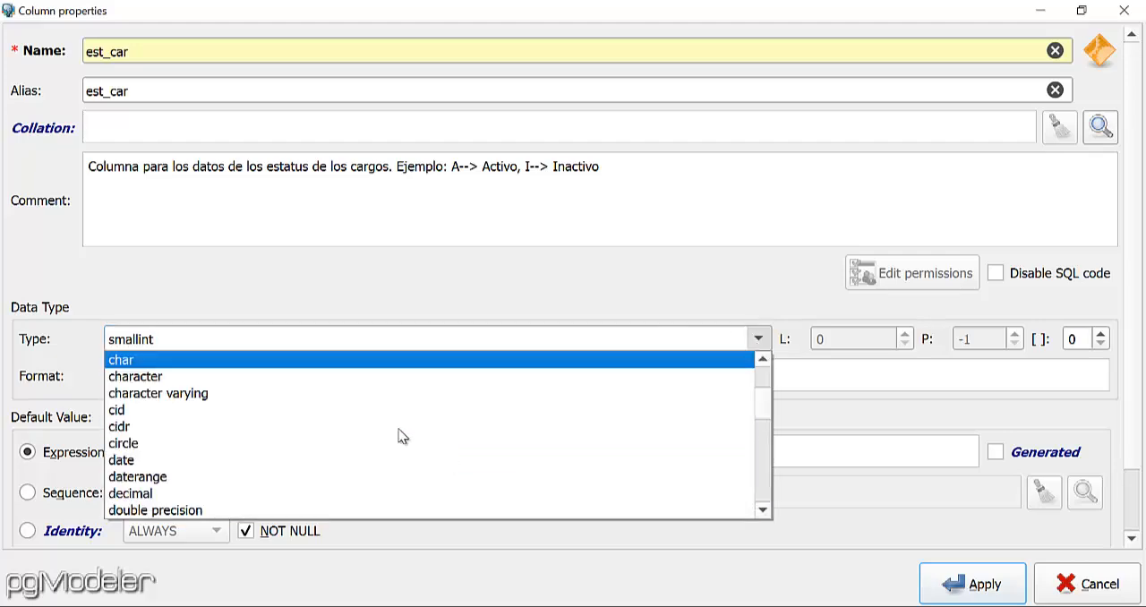
{"action": "left_click", "coordinate": [295, 359]}
{"action": "left_click", "coordinate": [860, 337]}
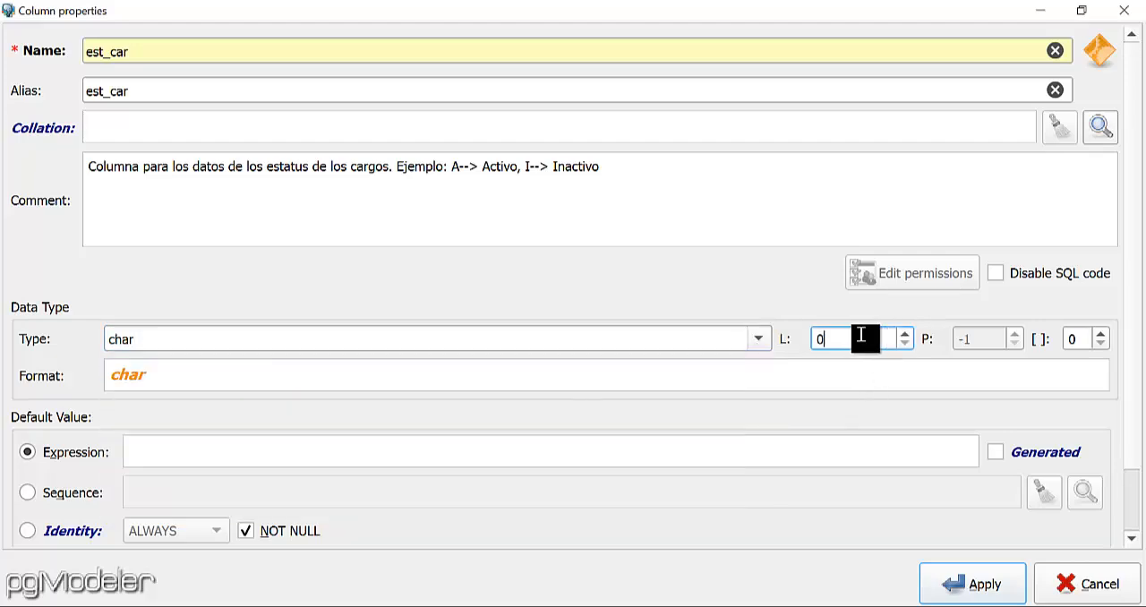
{"action": "type", "text": "1"}
{"action": "left_click", "coordinate": [951, 580]}
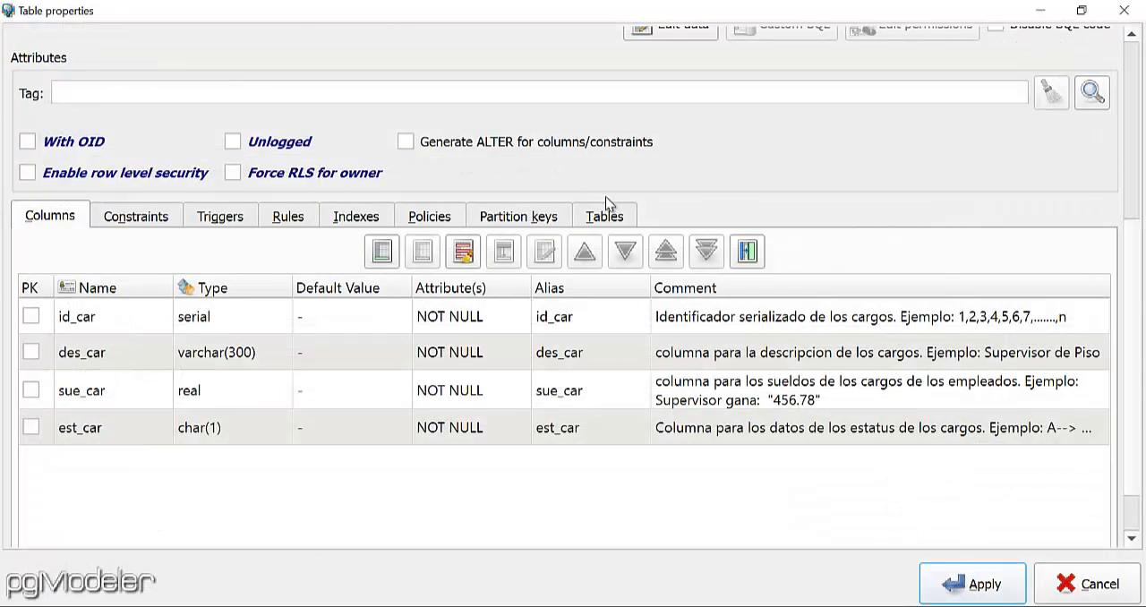
Apply the cargos table definition and move the table beside empleados, at about x 360, y 40.
{"action": "left_click_drag", "start_coordinate": [1134, 258], "coordinate": [1141, 103]}
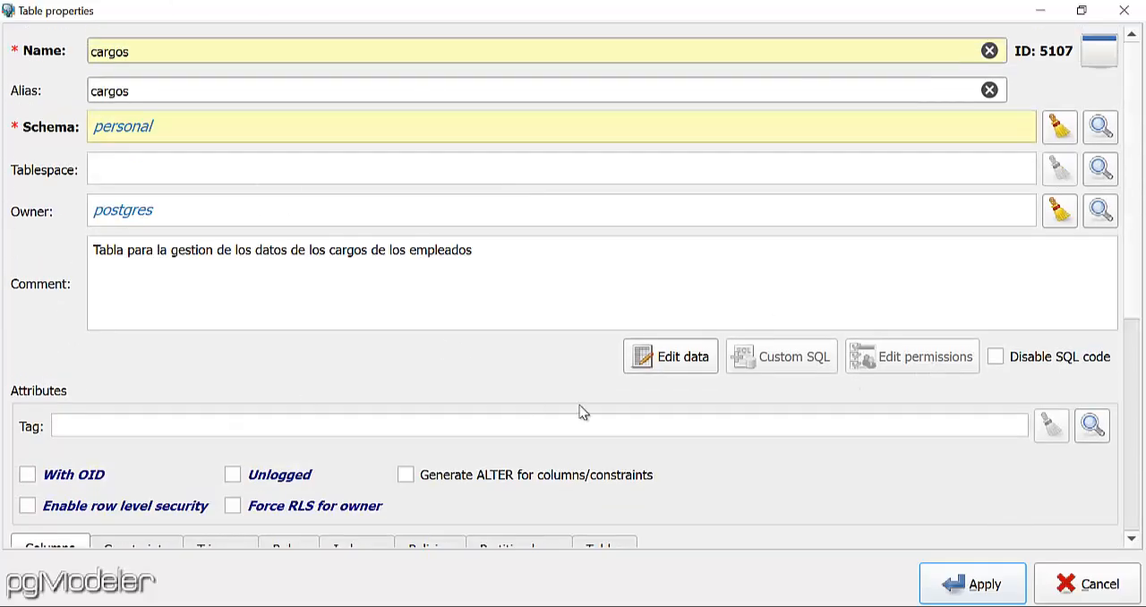
{"action": "left_click", "coordinate": [973, 593]}
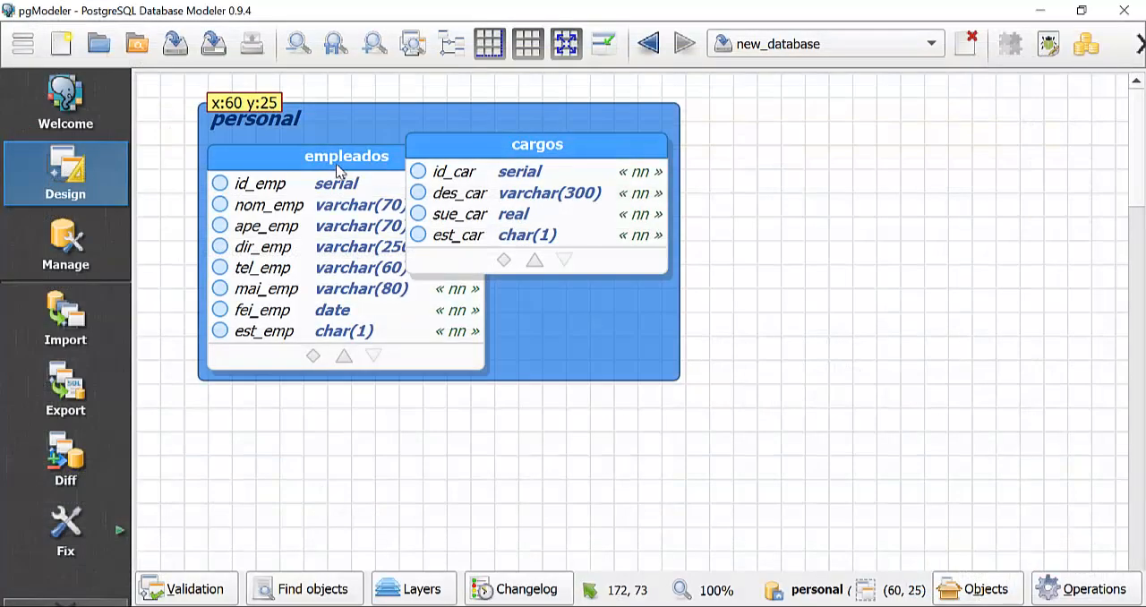
{"action": "left_click_drag", "start_coordinate": [520, 134], "coordinate": [683, 124]}
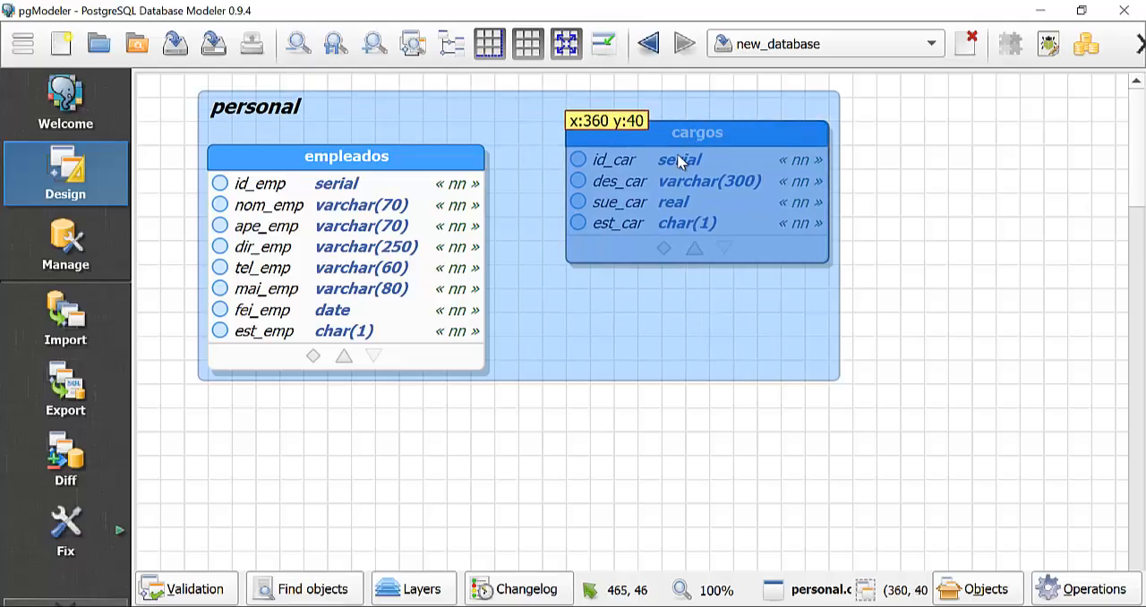
{"action": "left_click", "coordinate": [874, 359]}
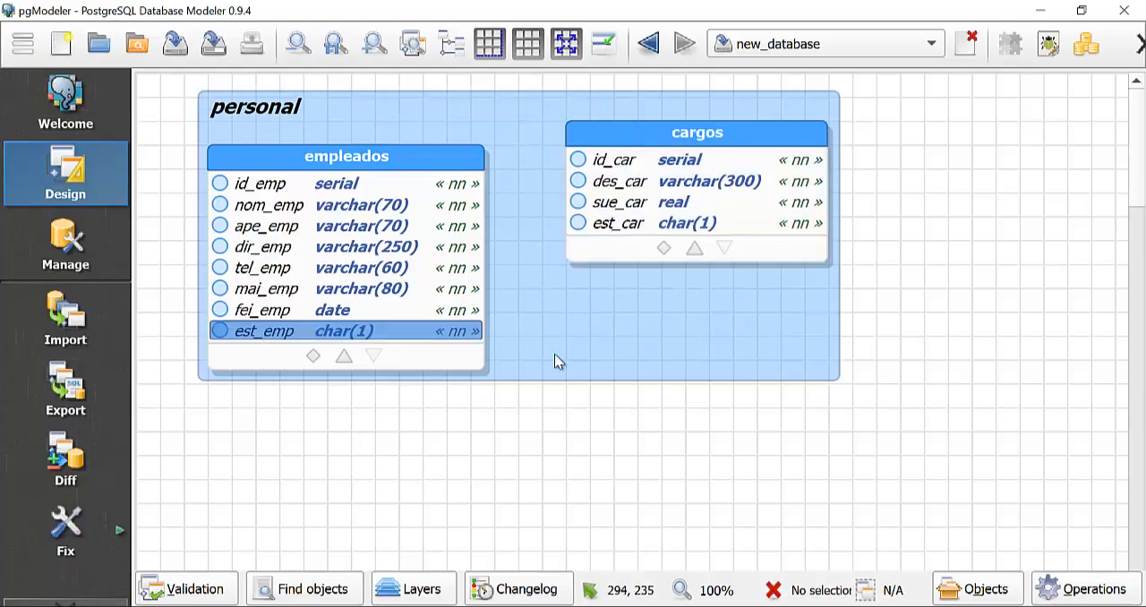
Create a new table in the personal schema and name it cargo_empleado.
{"action": "left_click", "coordinate": [632, 320]}
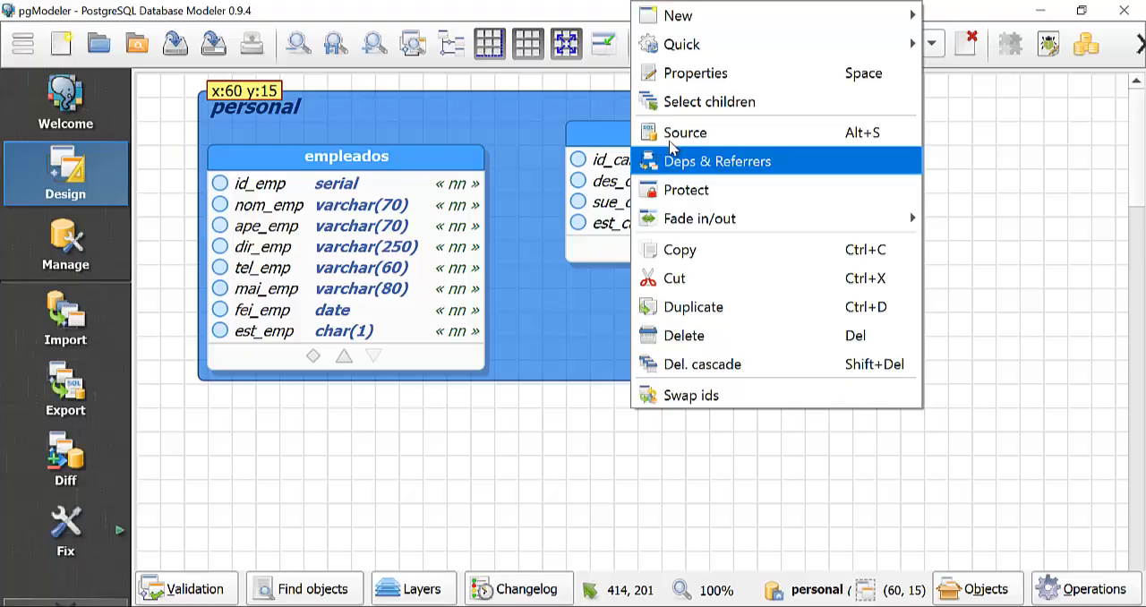
{"action": "mouse_move", "coordinate": [688, 24]}
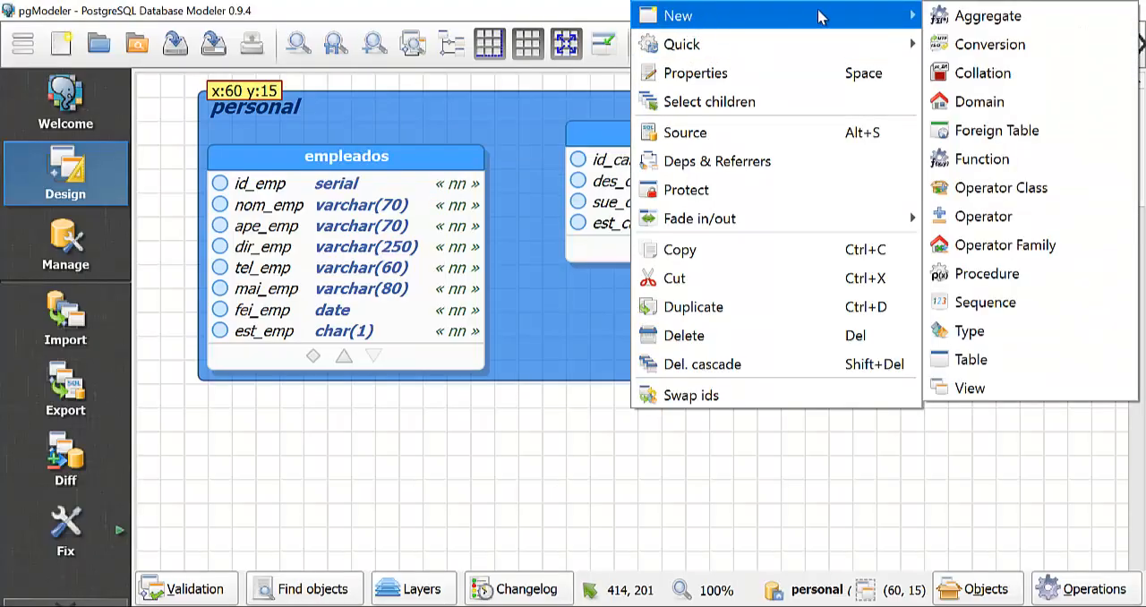
{"action": "left_click", "coordinate": [985, 365]}
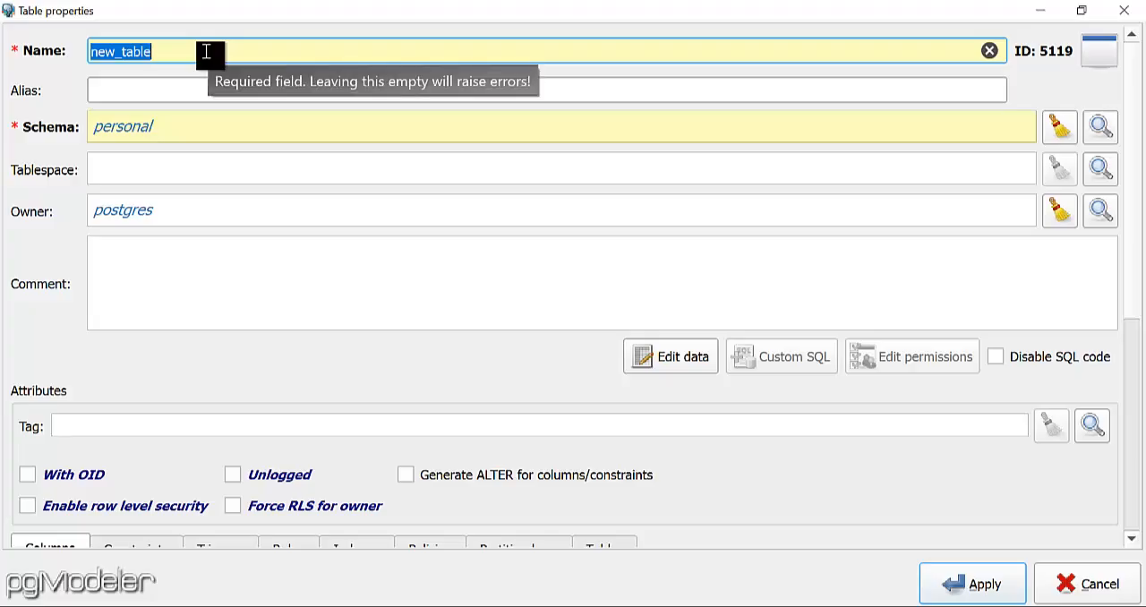
{"action": "type", "text": "acr"}
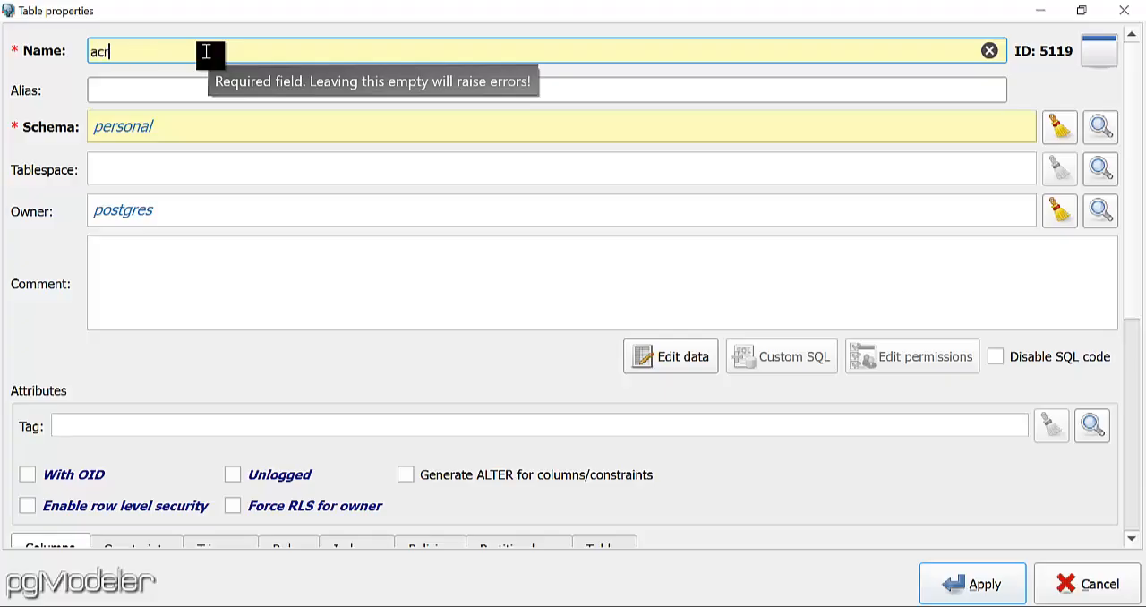
{"action": "type", "text": "go_"}
{"action": "key", "text": "BackSpace"}
{"action": "key", "text": "BackSpace"}
{"action": "key", "text": "BackSpace"}
{"action": "key", "text": "BackSpace"}
{"action": "key", "text": "BackSpace"}
{"action": "key", "text": "BackSpace"}
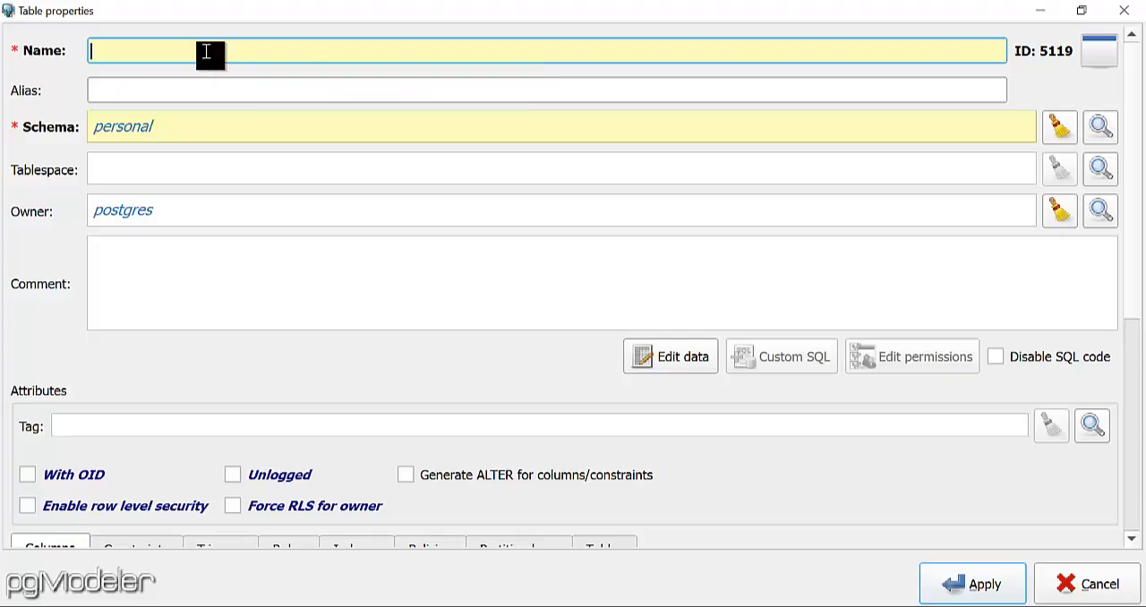
{"action": "type", "text": "xargo"}
{"action": "key", "text": "BackSpace"}
{"action": "key", "text": "BackSpace"}
{"action": "key", "text": "BackSpace"}
{"action": "key", "text": "BackSpace"}
{"action": "key", "text": "BackSpace"}
{"action": "type", "text": "car"}
{"action": "key", "text": "BackSpace"}
{"action": "type", "text": "go_empleado"}
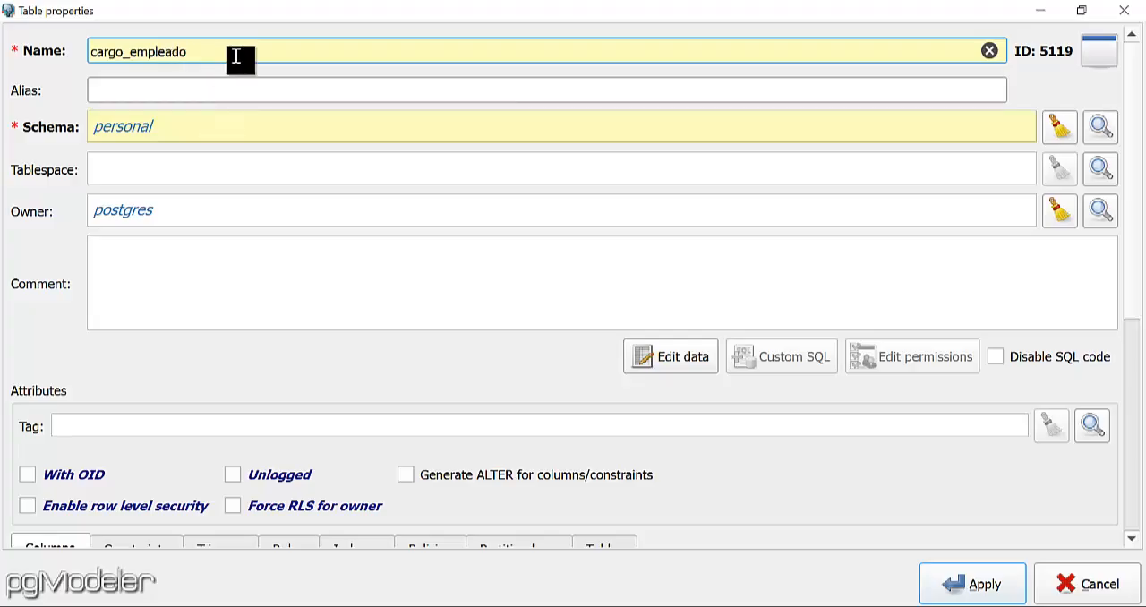
Set the table alias to cargo_empleado and enter the comment "Tabla para la gestion de los cargos de los empleados.".
{"action": "left_click_drag", "start_coordinate": [188, 53], "coordinate": [74, 48]}
{"action": "key", "text": "ctrl+c"}
{"action": "left_click", "coordinate": [127, 86]}
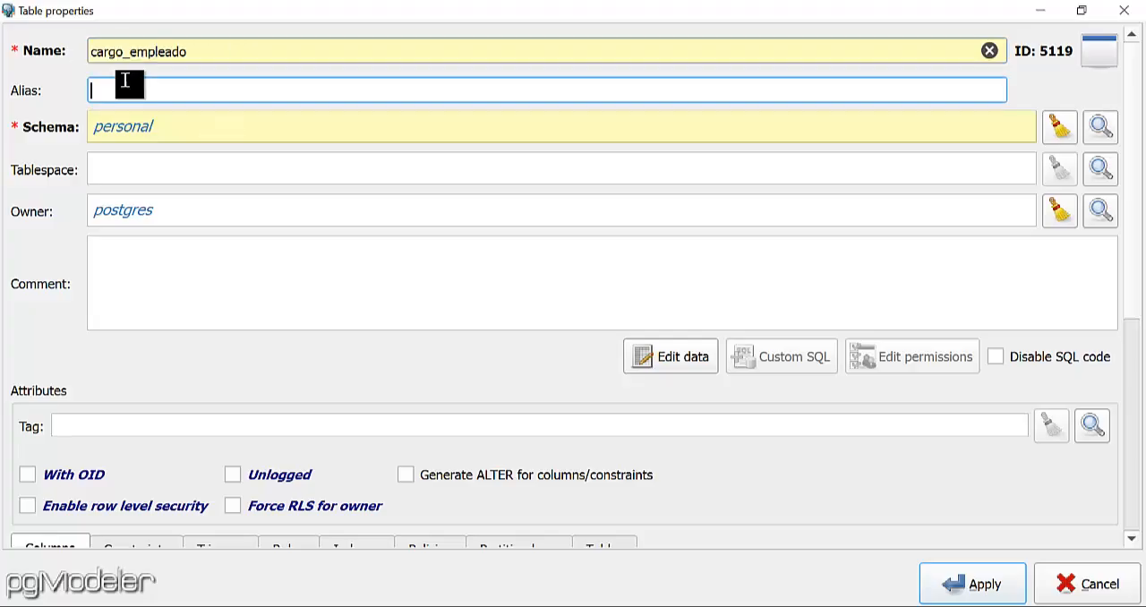
{"action": "key", "text": "ctrl+v"}
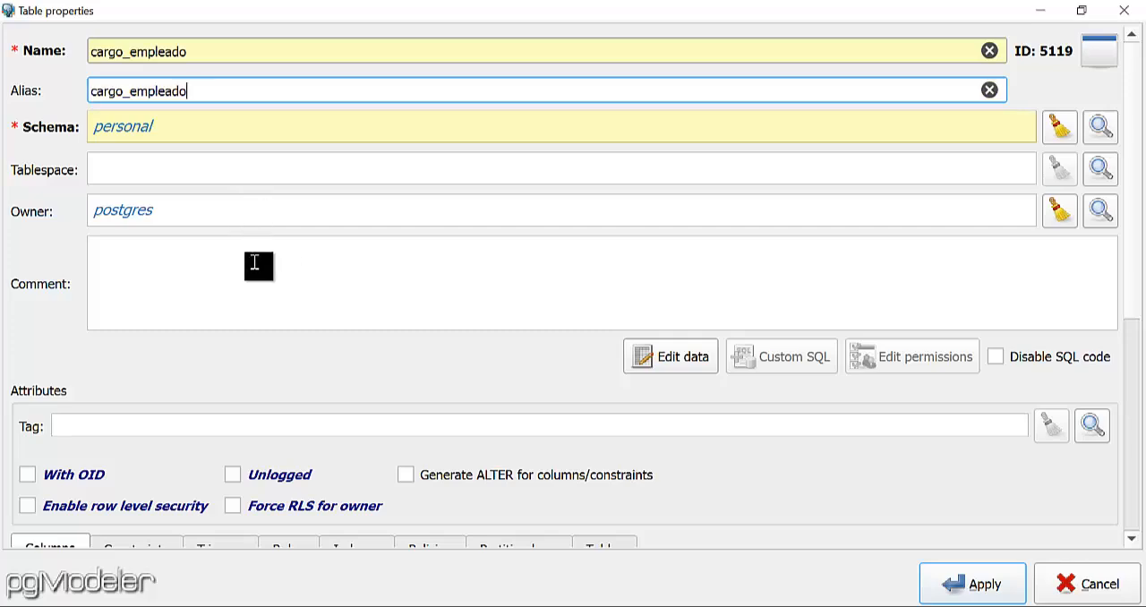
{"action": "left_click", "coordinate": [254, 262]}
{"action": "type", "text": "Tabl"}
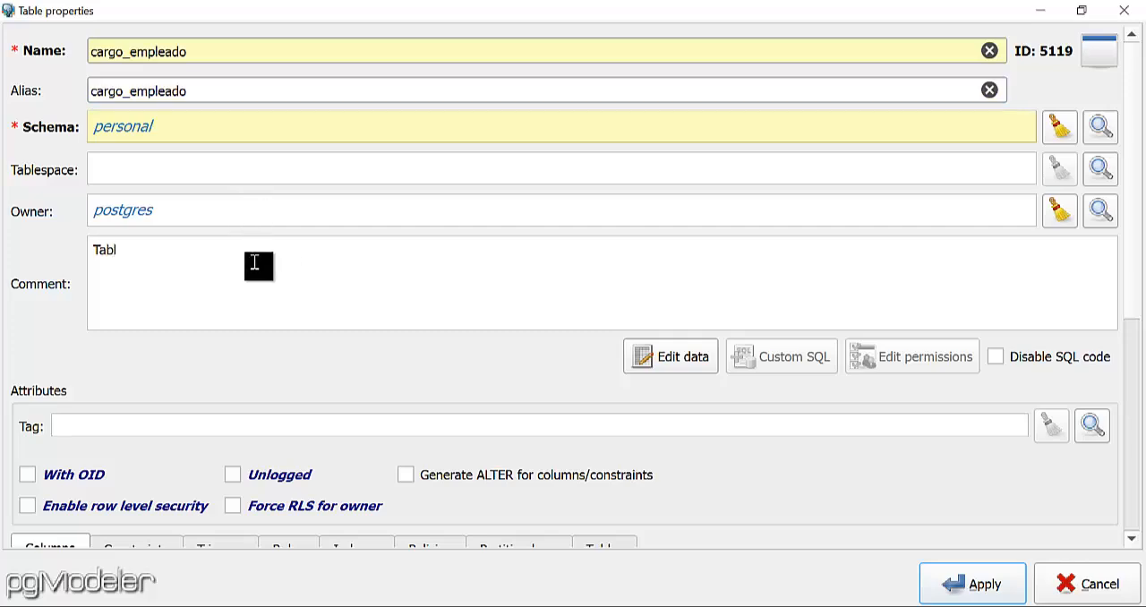
{"action": "type", "text": "a para la gestion "}
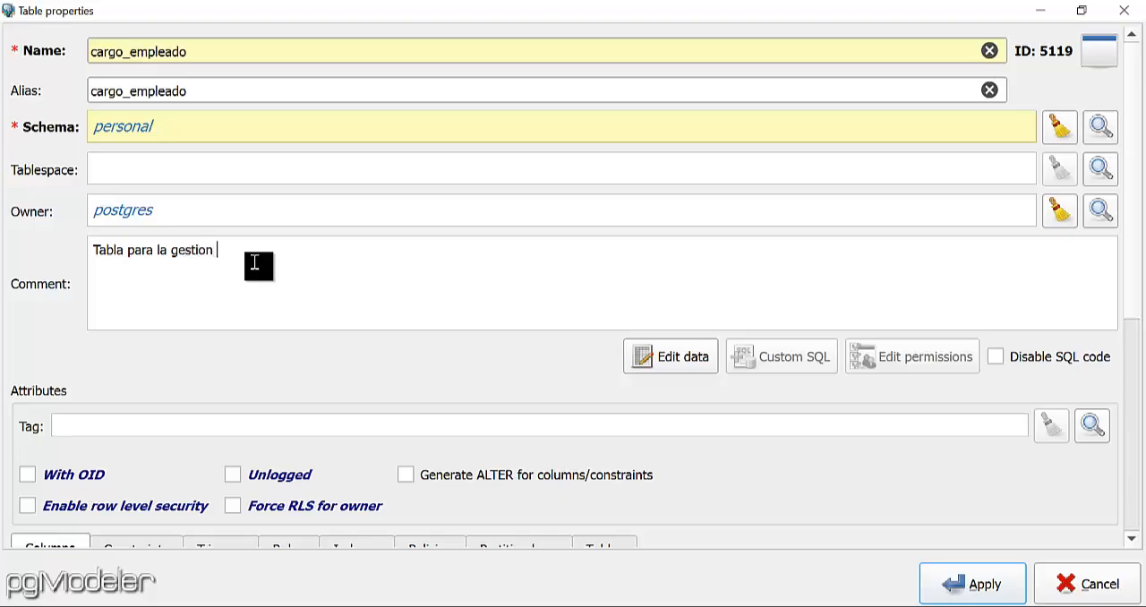
{"action": "type", "text": "de los cargos de los emplea"}
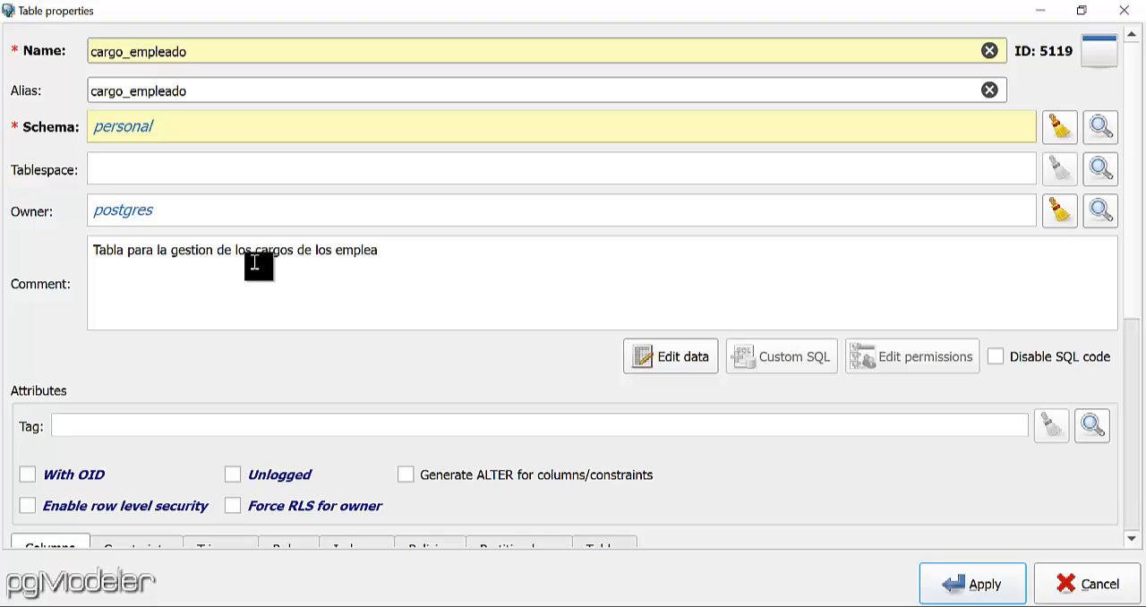
{"action": "type", "text": "dos."}
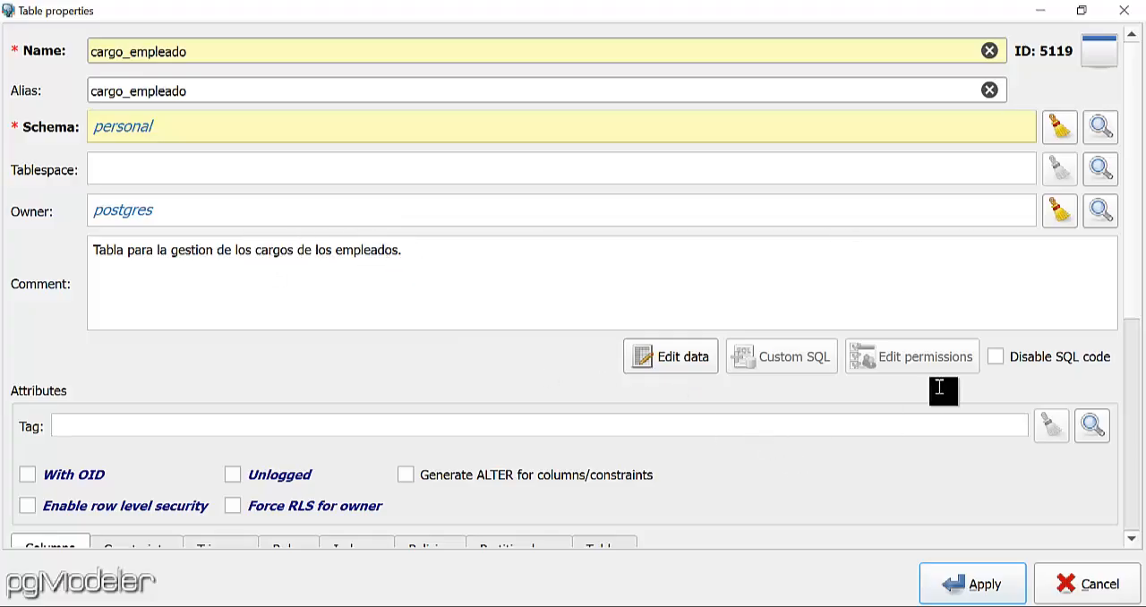
Start a column in the cargo_empleado table with both its name and alias set to id_eca.
{"action": "scroll", "coordinate": [1135, 217], "scroll_direction": "down", "scroll_amount": 5}
{"action": "left_click_drag", "start_coordinate": [1135, 354], "coordinate": [1135, 391]}
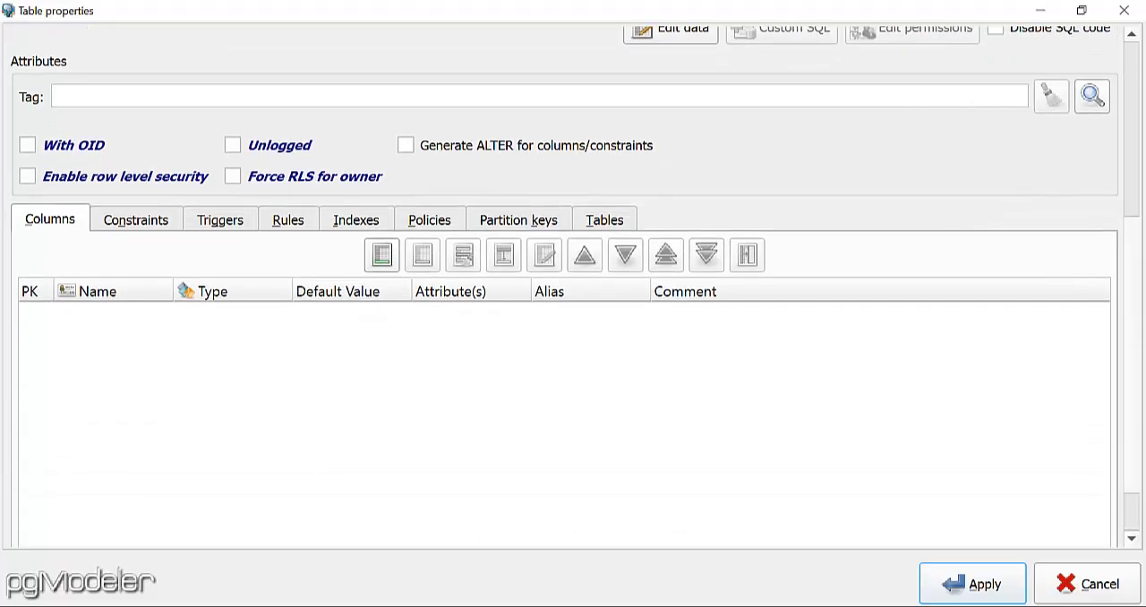
{"action": "left_click", "coordinate": [381, 257]}
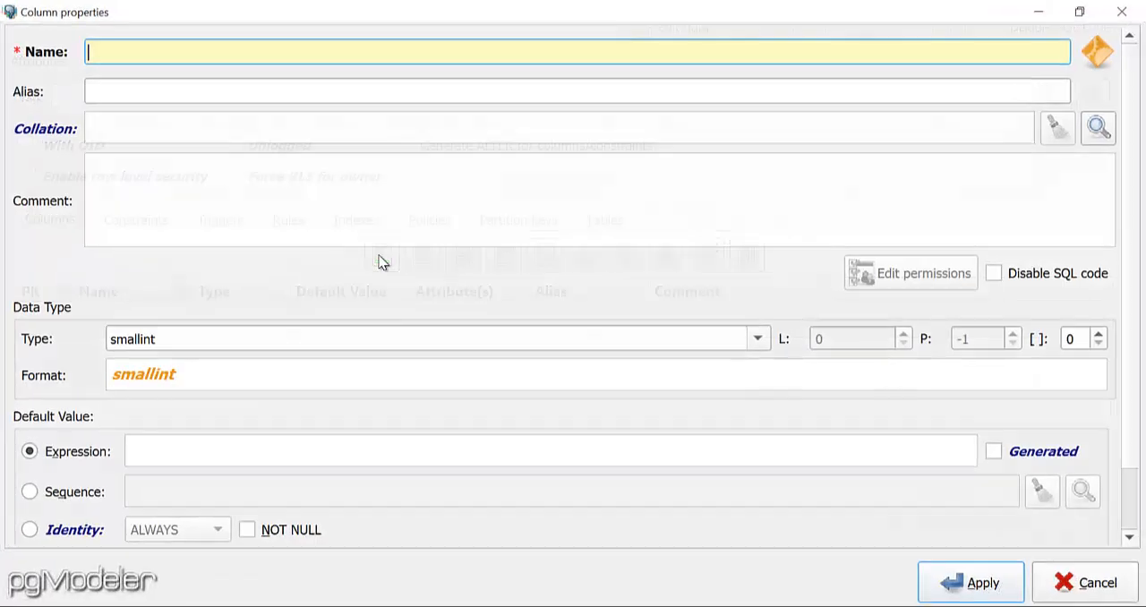
{"action": "type", "text": "i"}
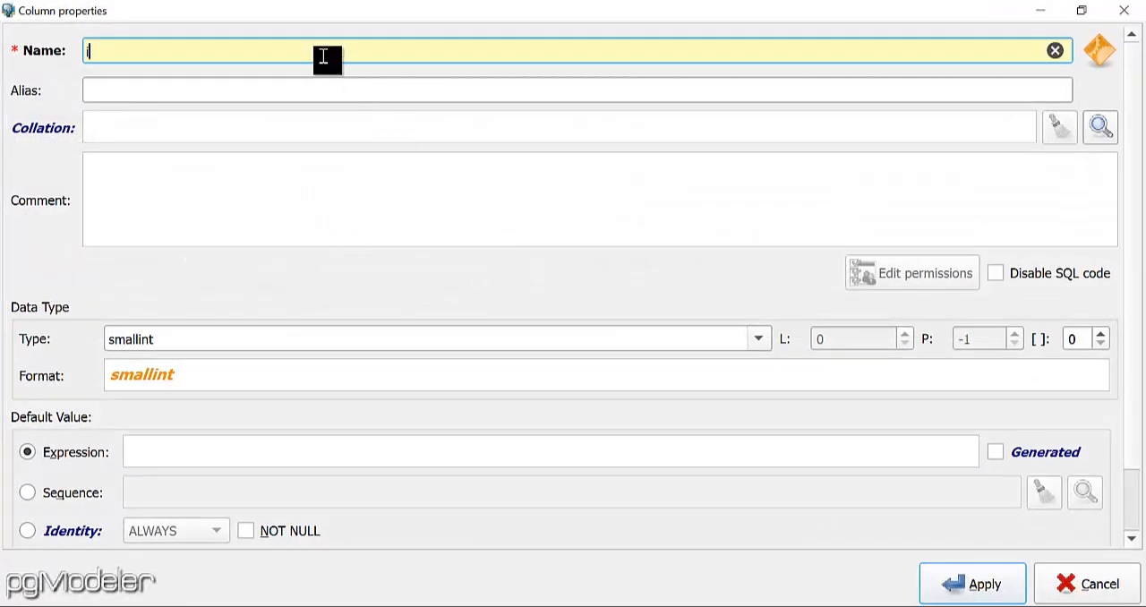
{"action": "type", "text": "d_ec"}
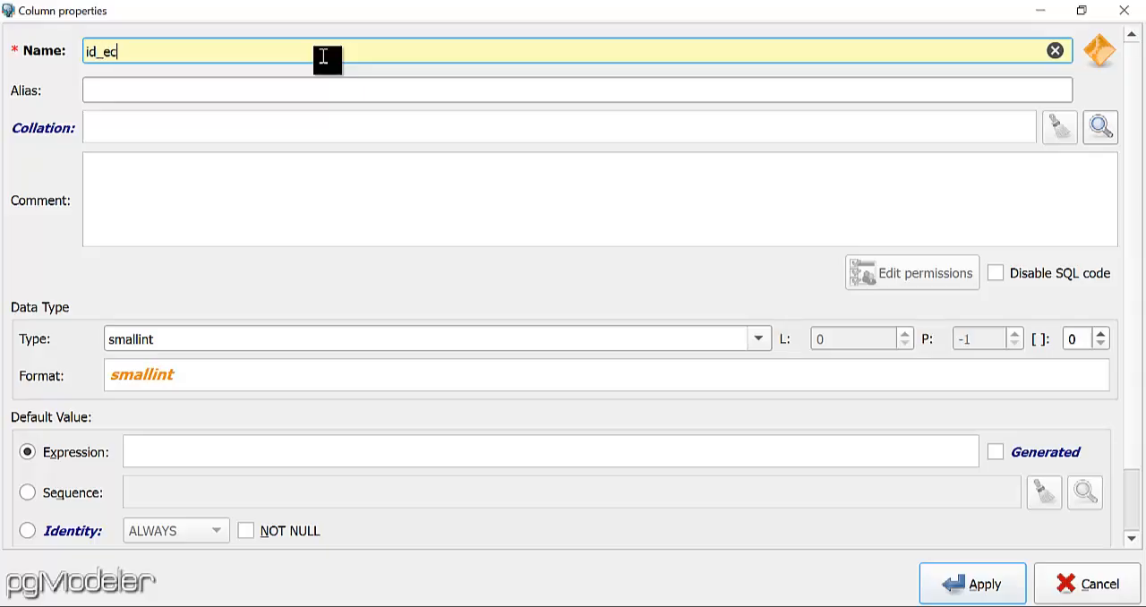
{"action": "type", "text": "a"}
{"action": "double_click", "coordinate": [90, 54]}
{"action": "key", "text": "ctrl+c"}
{"action": "left_click", "coordinate": [184, 87]}
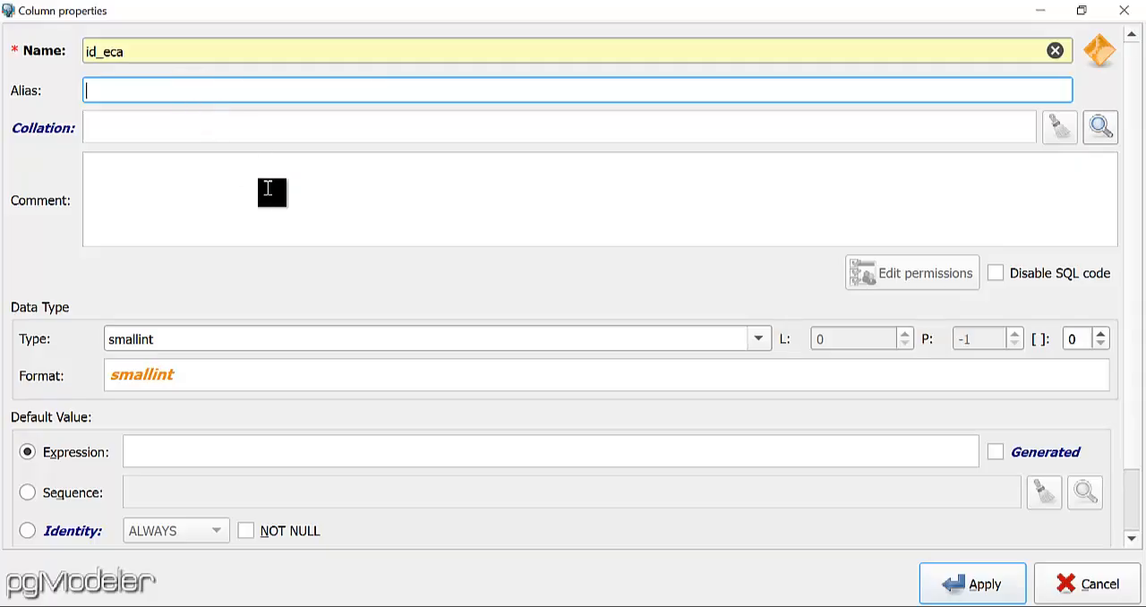
{"action": "key", "text": "ctrl+v"}
Enter the id_eca column comment "Columna para el identificador serializado de los cargos asignados a los empleados".
{"action": "left_click", "coordinate": [292, 192]}
{"action": "type", "text": "Col"}
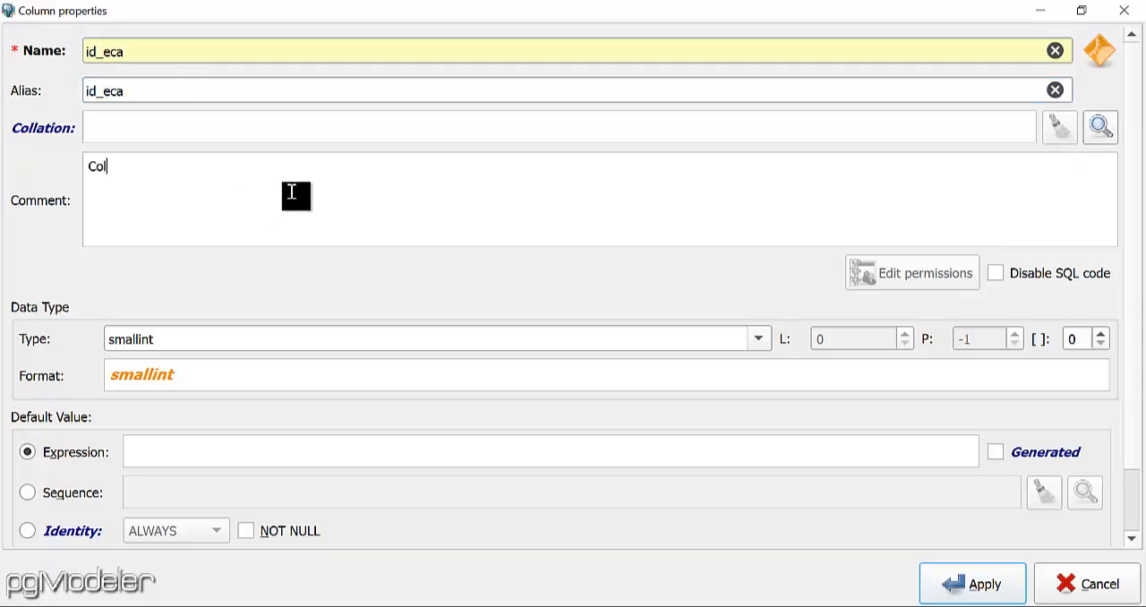
{"action": "type", "text": "umna para el ide"}
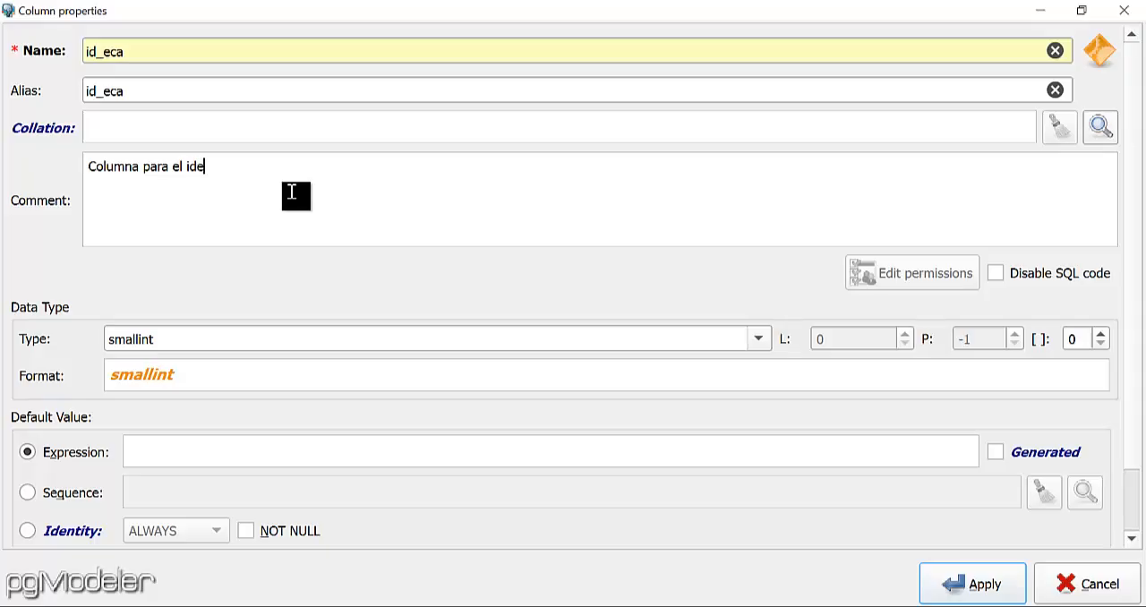
{"action": "type", "text": "ntificador serializado "}
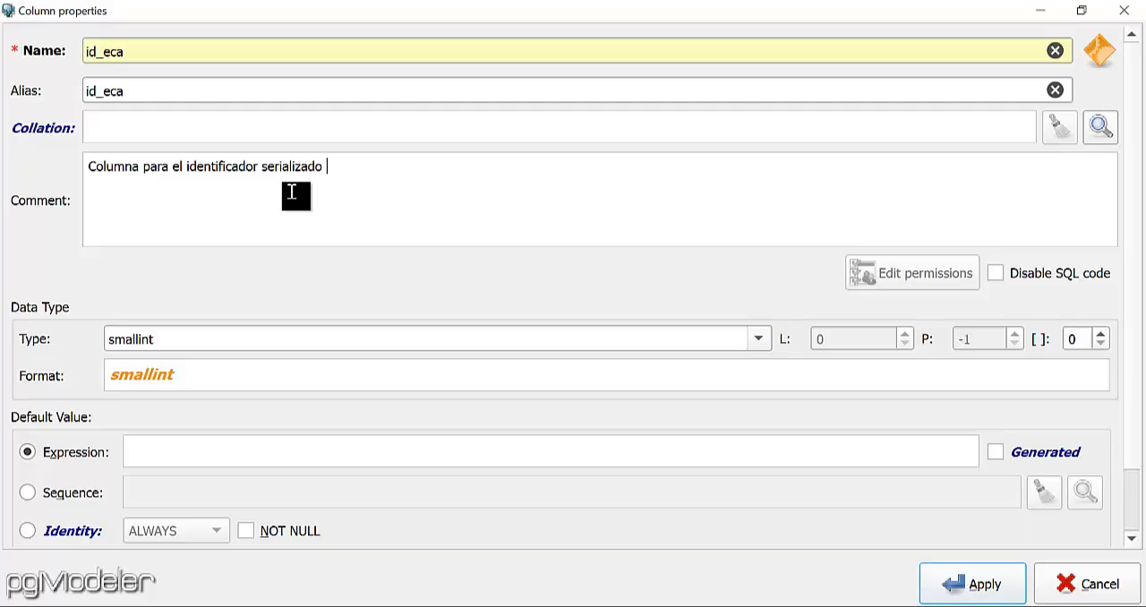
{"action": "type", "text": "de los cargos a"}
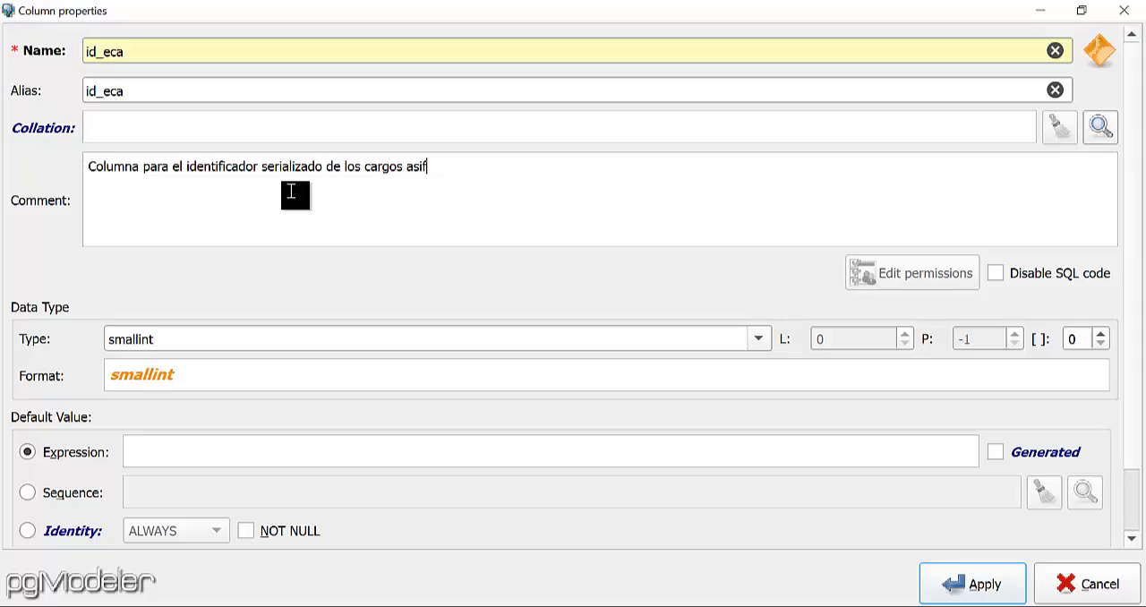
{"action": "type", "text": "signados a los empleados"}
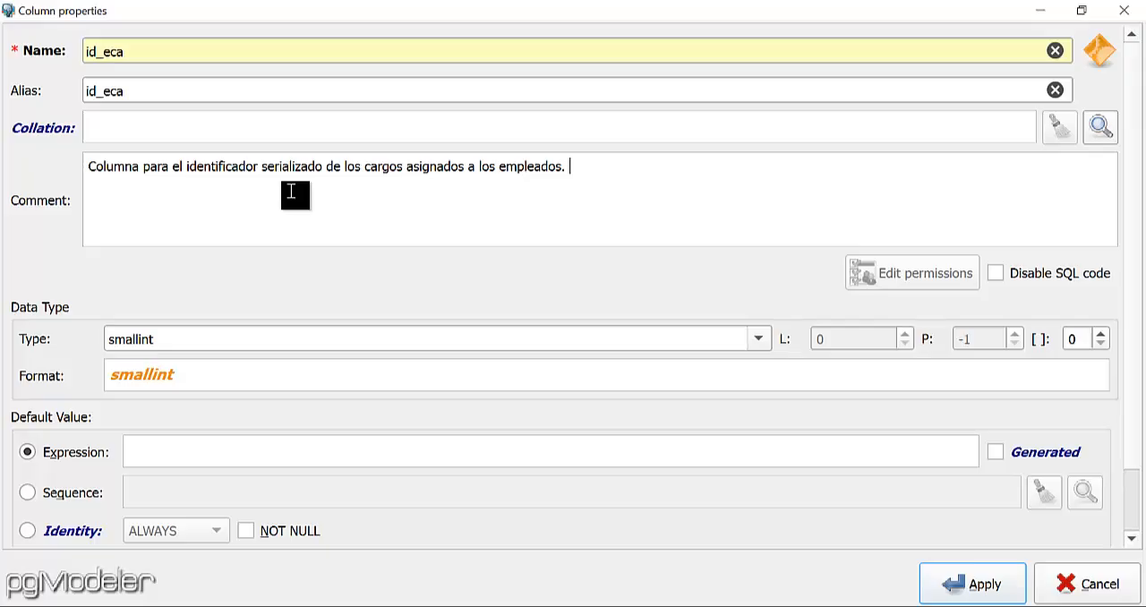
Extend the id_eca column comment with ". Ejemplo: 1,2,3,4,5,6,7,8,.........,n".
{"action": "type", "text": ". Ejemplo: 1,2,3,4,"}
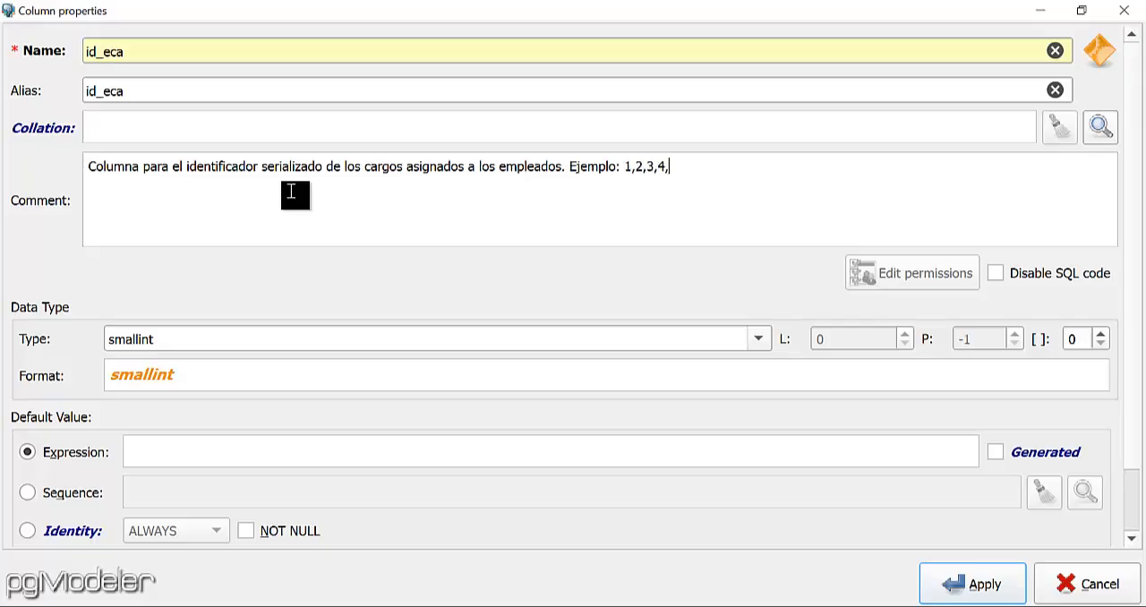
{"action": "type", "text": "5,6,7,8,.........,n"}
Set the id_eca column type to serial, make it NOT NULL, and apply the column.
{"action": "left_click", "coordinate": [758, 338]}
{"action": "left_click", "coordinate": [272, 492]}
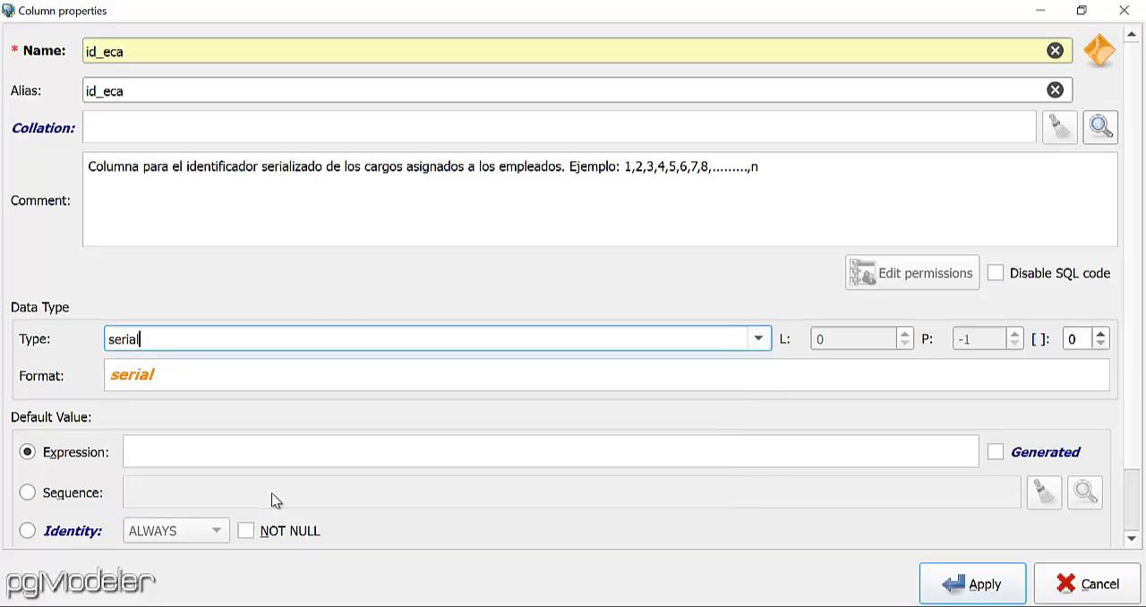
{"action": "left_click", "coordinate": [247, 536]}
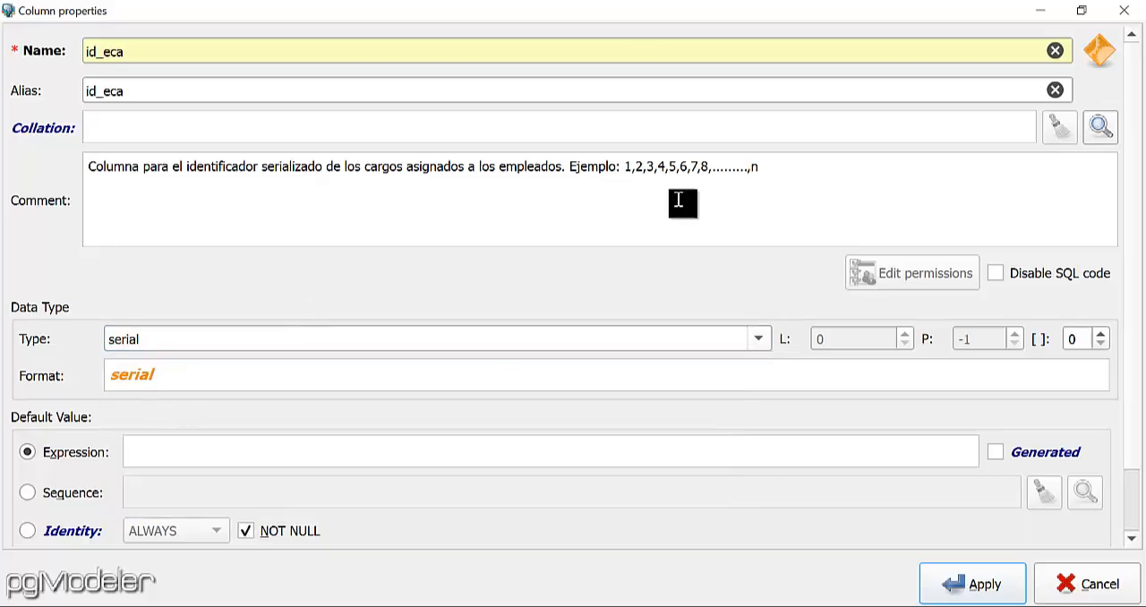
{"action": "left_click", "coordinate": [961, 592]}
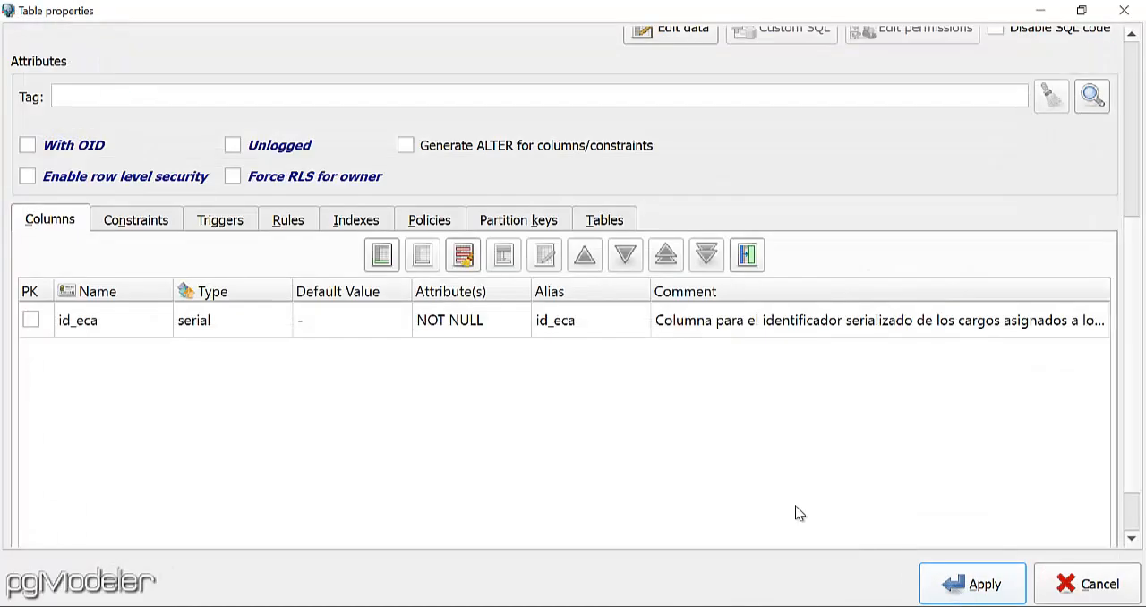
Start another column in the cargo_empleado table with both its name and alias set to id_emp.
{"action": "left_click", "coordinate": [382, 258]}
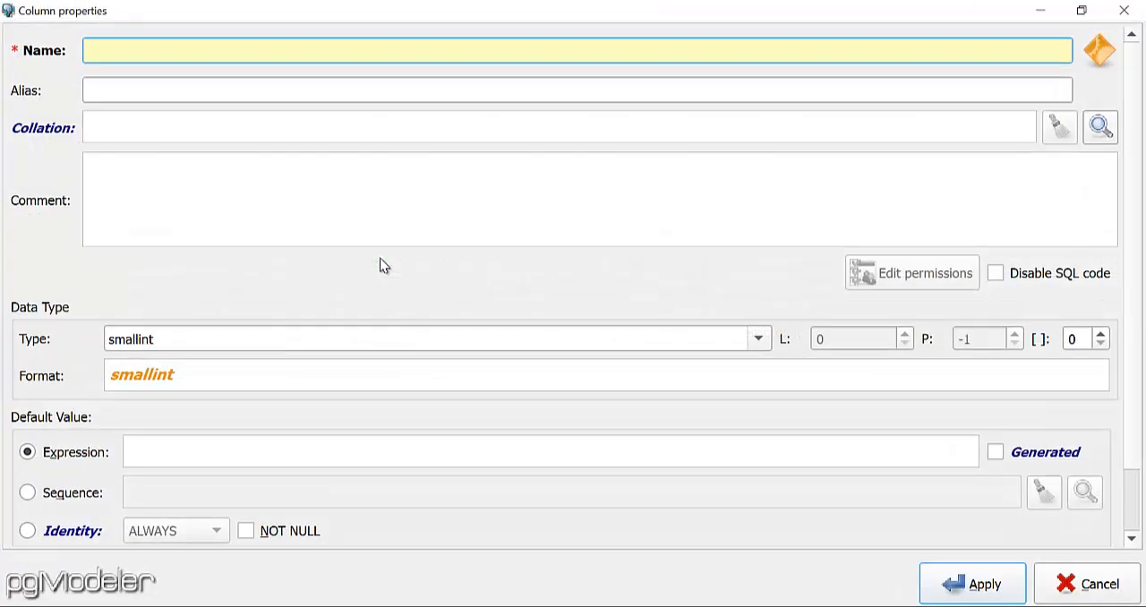
{"action": "type", "text": "id_empp"}
{"action": "key", "text": "BackSpace"}
{"action": "left_click_drag", "start_coordinate": [169, 51], "coordinate": [11, 56]}
{"action": "left_click", "coordinate": [140, 93]}
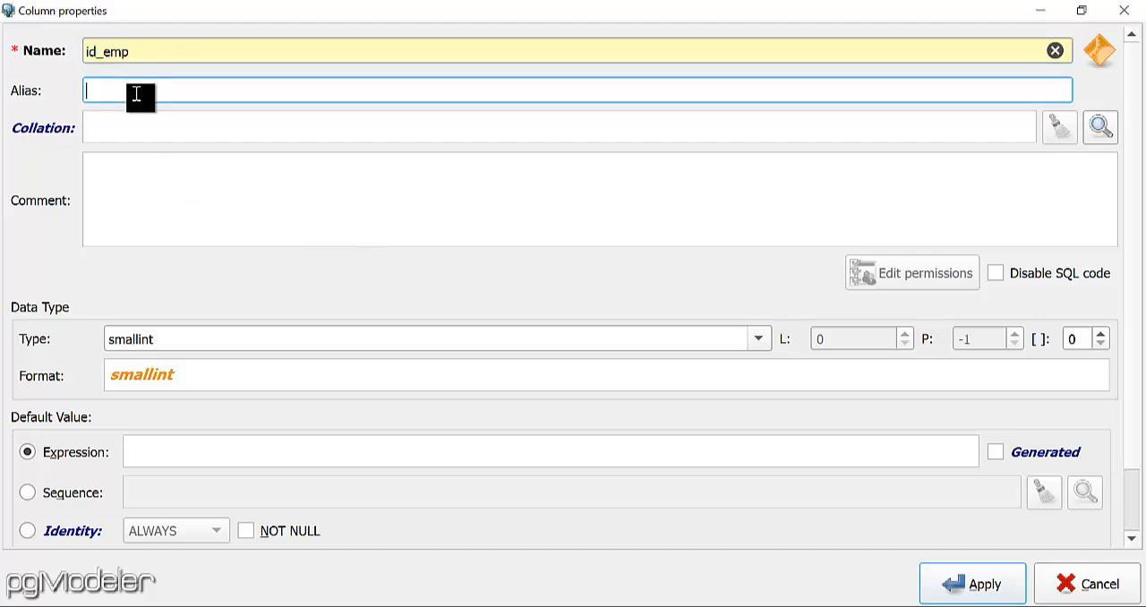
{"action": "key", "text": "ctrl+v"}
Enter the id_emp column comment "Identificador de la tabla Empleados, valor entero numerico.".
{"action": "left_click", "coordinate": [177, 198]}
{"action": "type", "text": "Ide"}
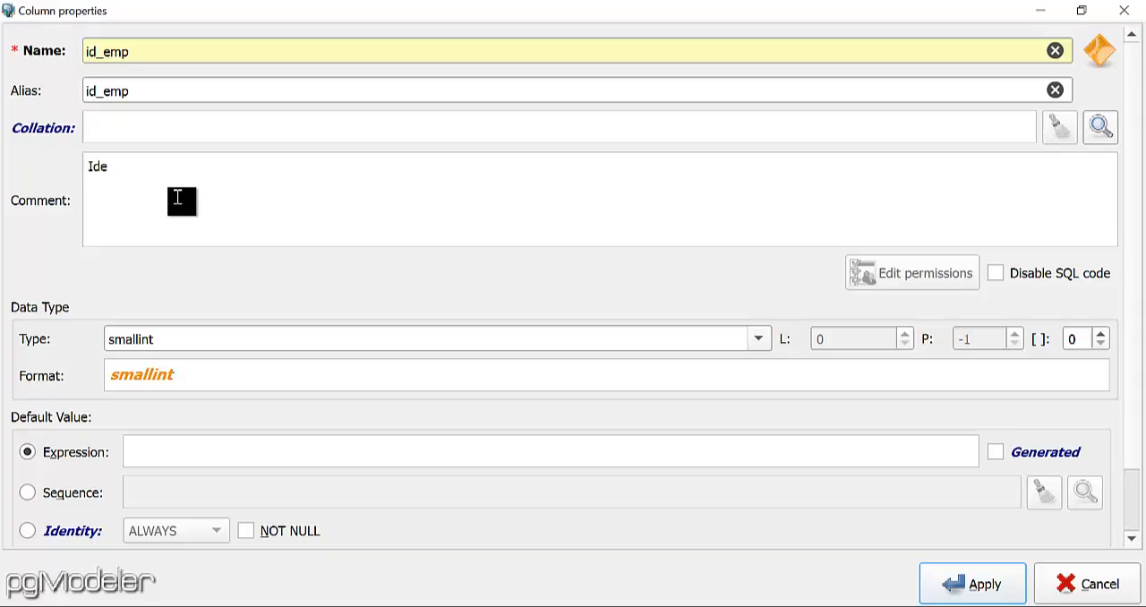
{"action": "type", "text": "ntificador de la tabla"}
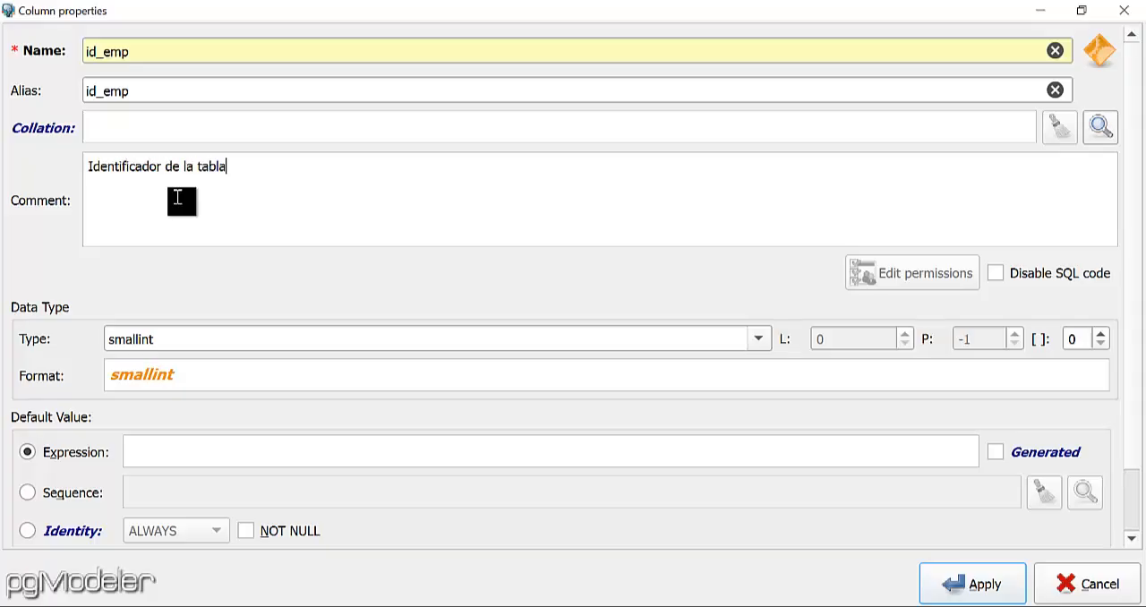
{"action": "type", "text": " Empleados, valor ent"}
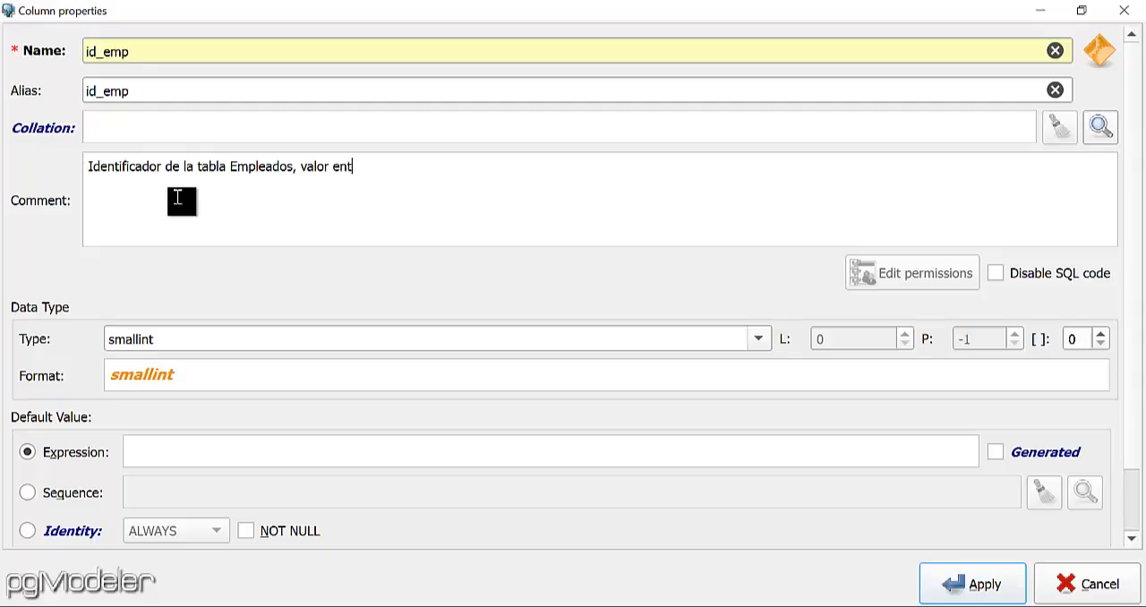
{"action": "type", "text": "ero numerico."}
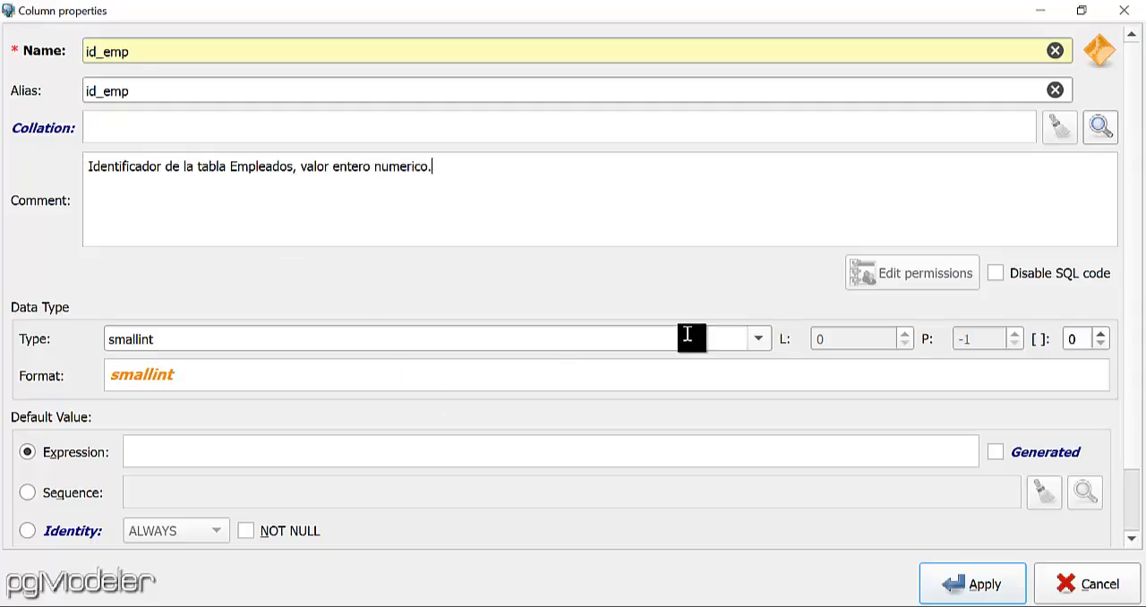
Set the id_emp column type to integer, make it NOT NULL, and apply the column.
{"action": "left_click", "coordinate": [760, 339]}
{"action": "key", "text": "i"}
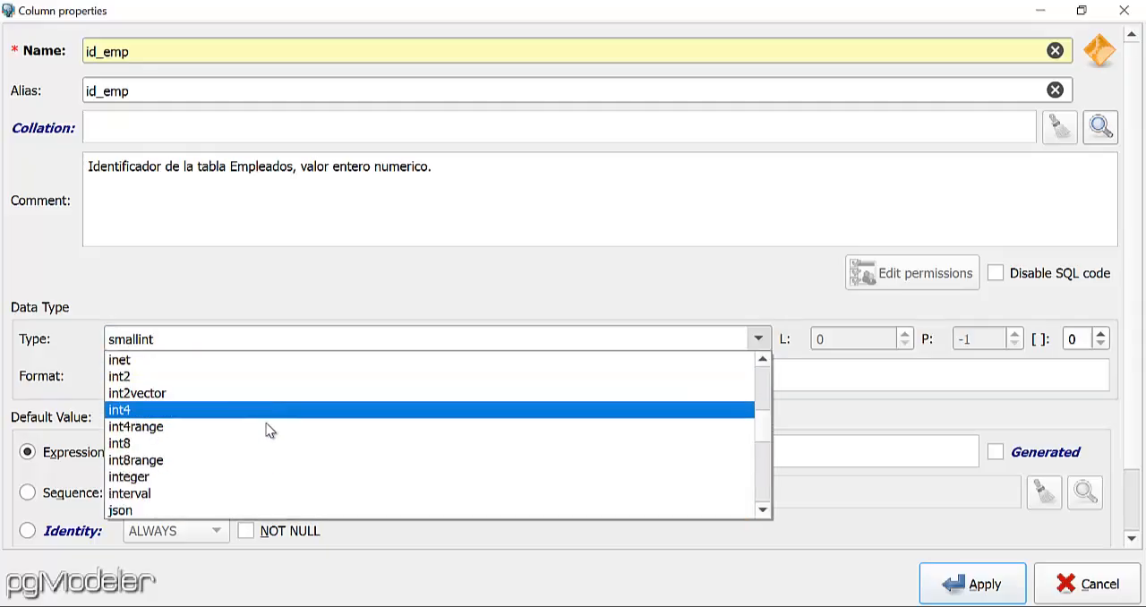
{"action": "left_click", "coordinate": [242, 479]}
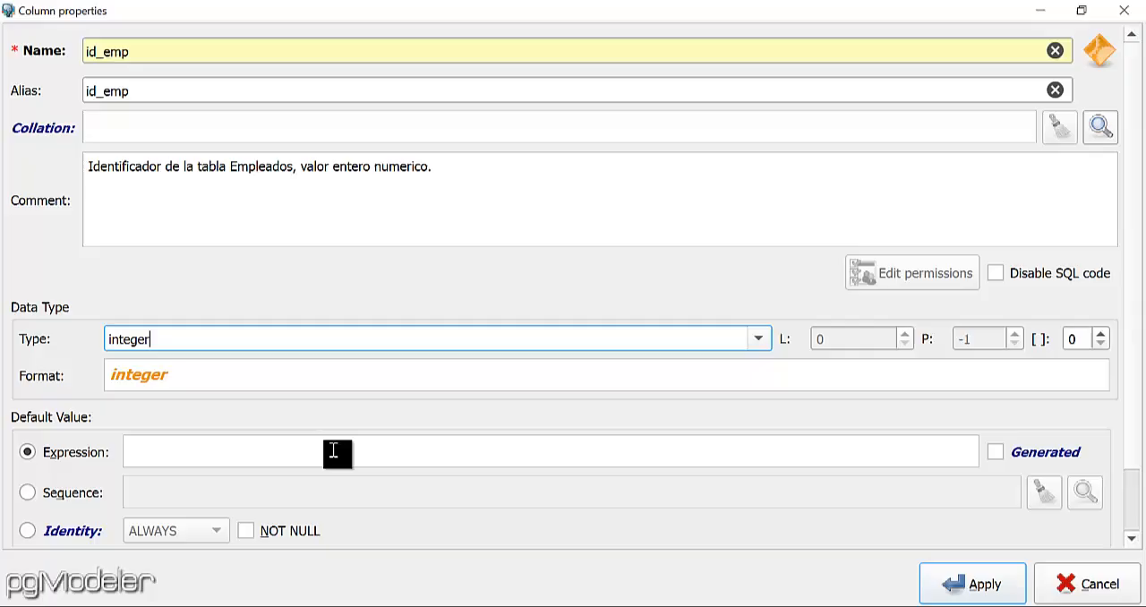
{"action": "left_click", "coordinate": [245, 531]}
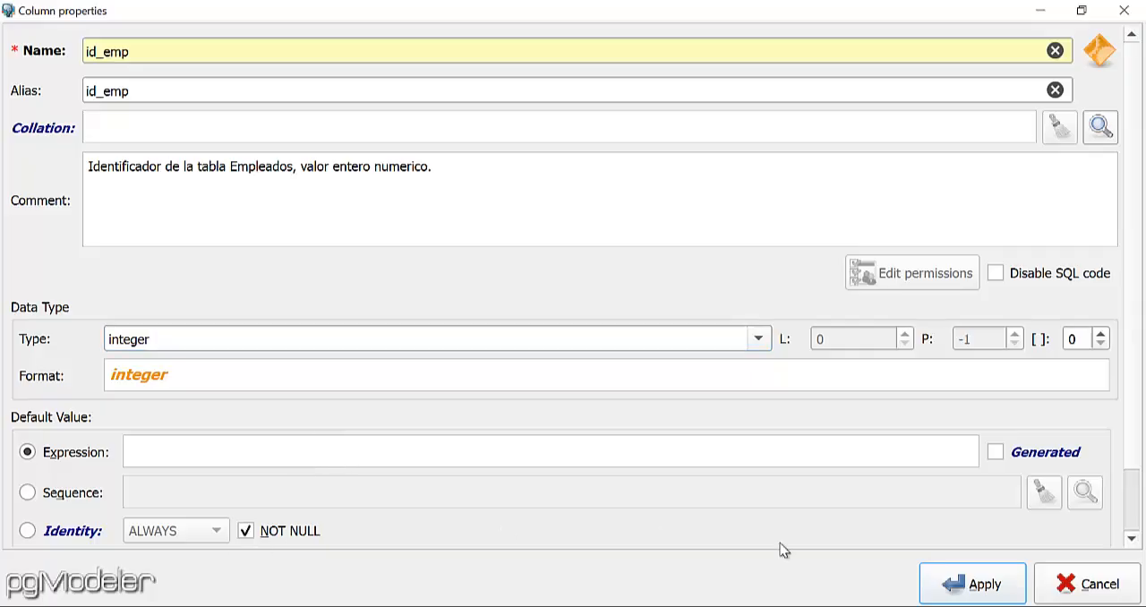
{"action": "left_click", "coordinate": [974, 582]}
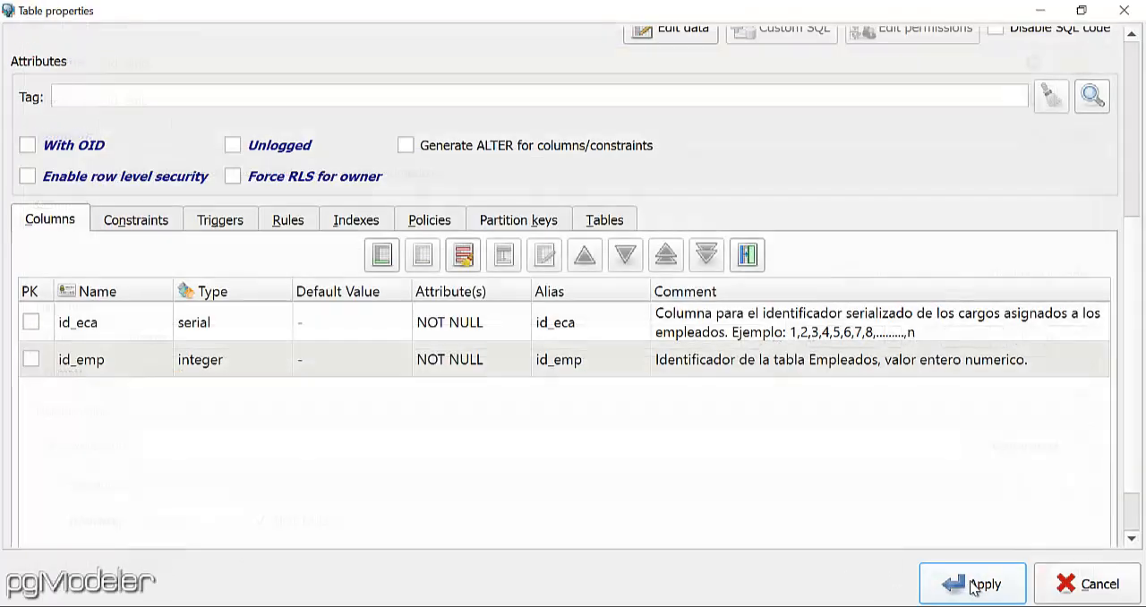
Start a further cargo_empleado column with both its name and alias set to id_car.
{"action": "left_click", "coordinate": [382, 257]}
{"action": "type", "text": "i"}
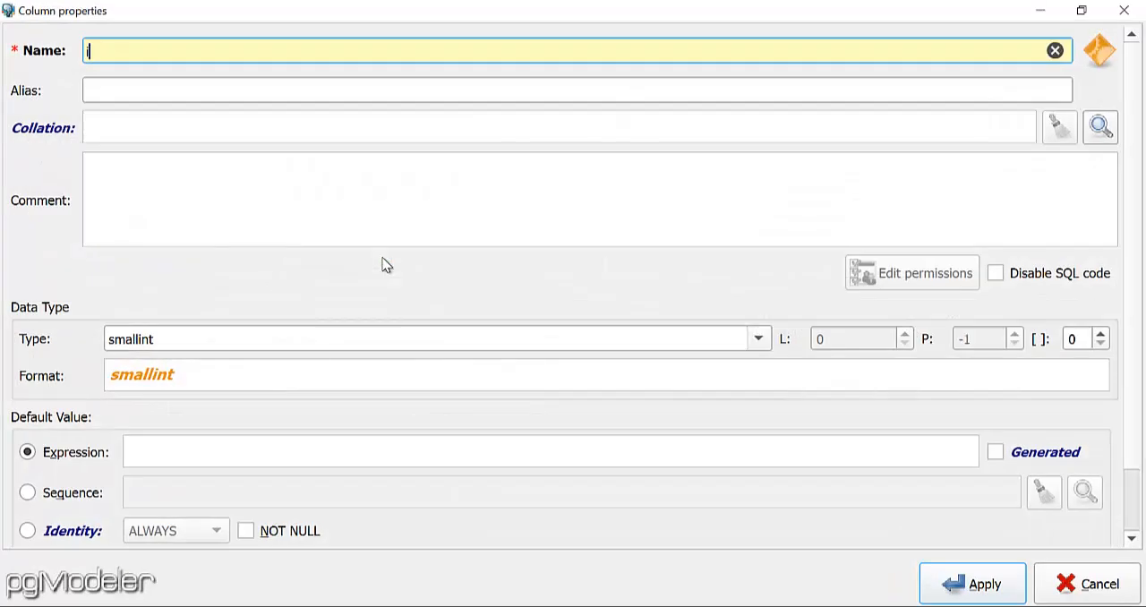
{"action": "type", "text": "d_car"}
{"action": "key", "text": "ctrl+a"}
{"action": "key", "text": "ctrl+c"}
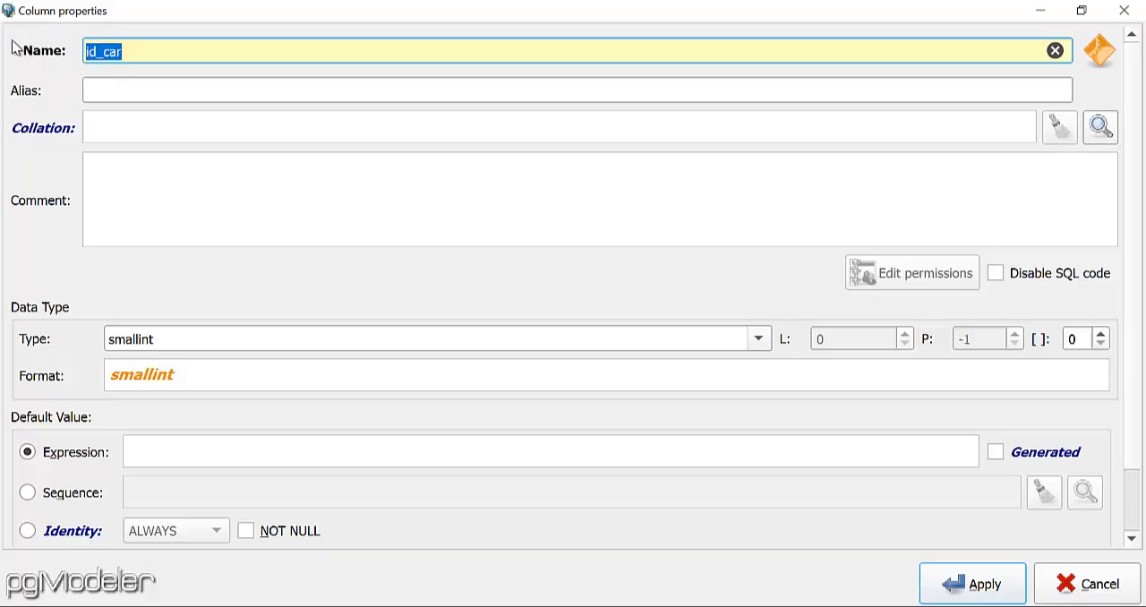
{"action": "left_click", "coordinate": [120, 92]}
{"action": "key", "text": "ctrl+v"}
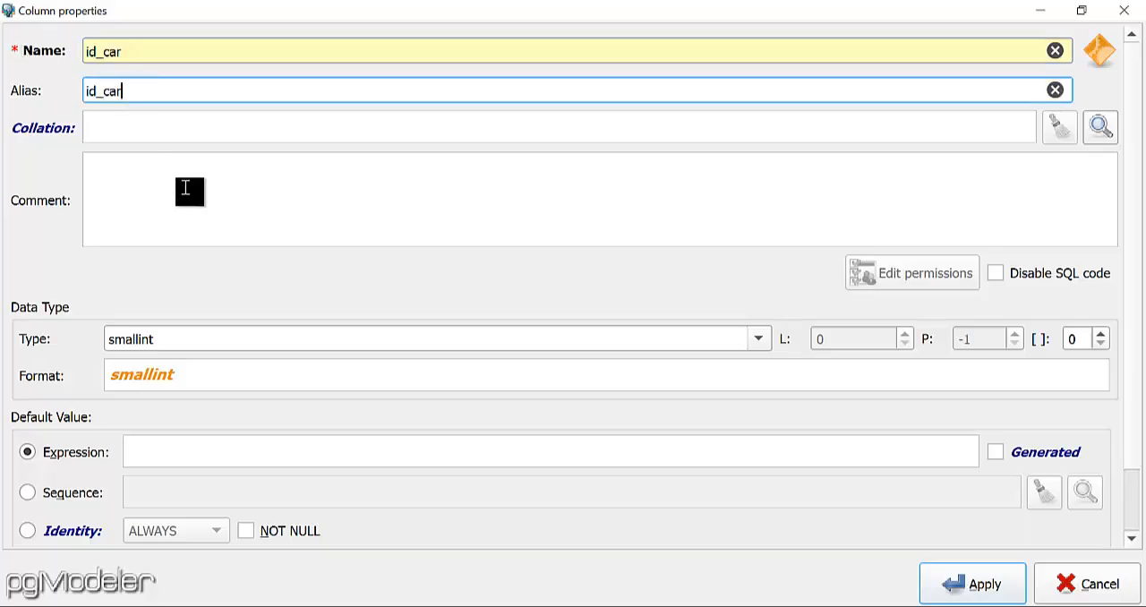
Enter the id_car column comment "Identificador de la tabla cargos, valor entero numerico.".
{"action": "left_click", "coordinate": [185, 188]}
{"action": "type", "text": "Identifi"}
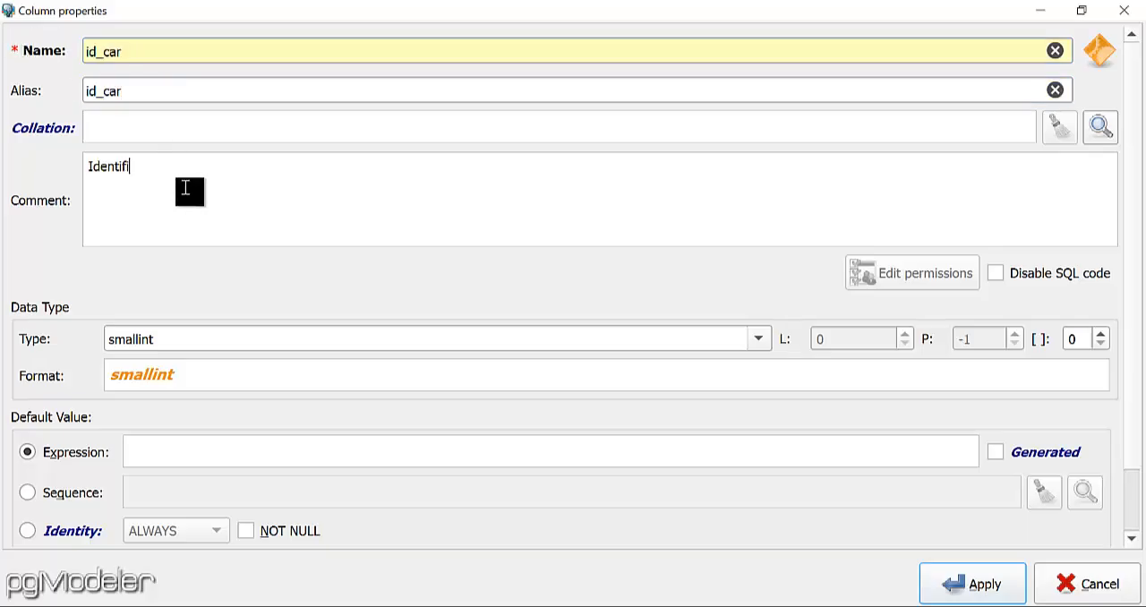
{"action": "type", "text": "cador de la tabla cargos"}
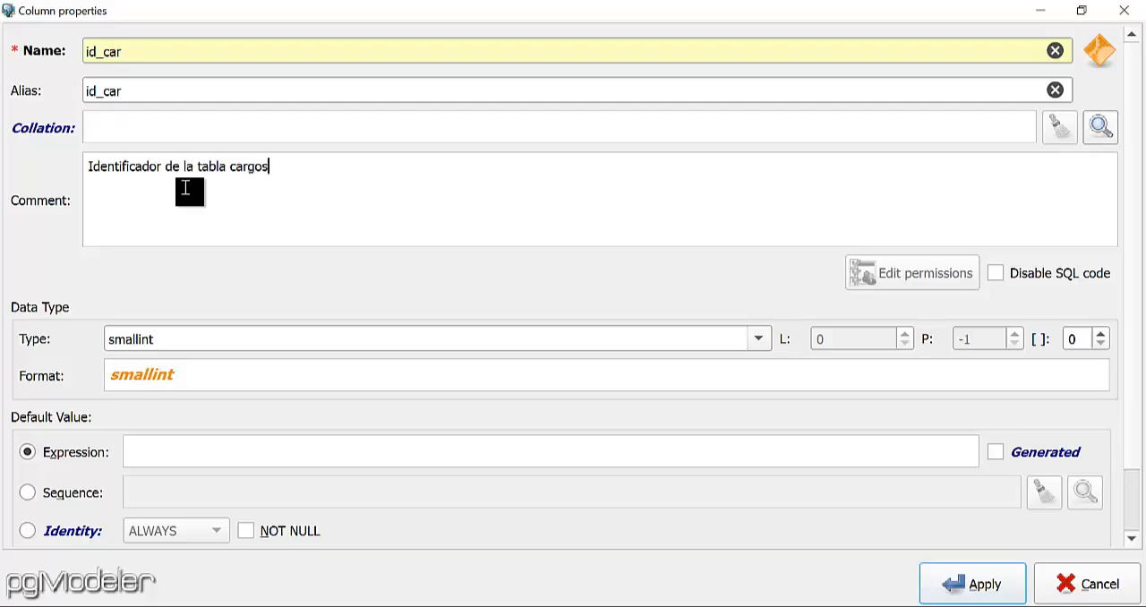
{"action": "type", "text": ", valor entero numerico."}
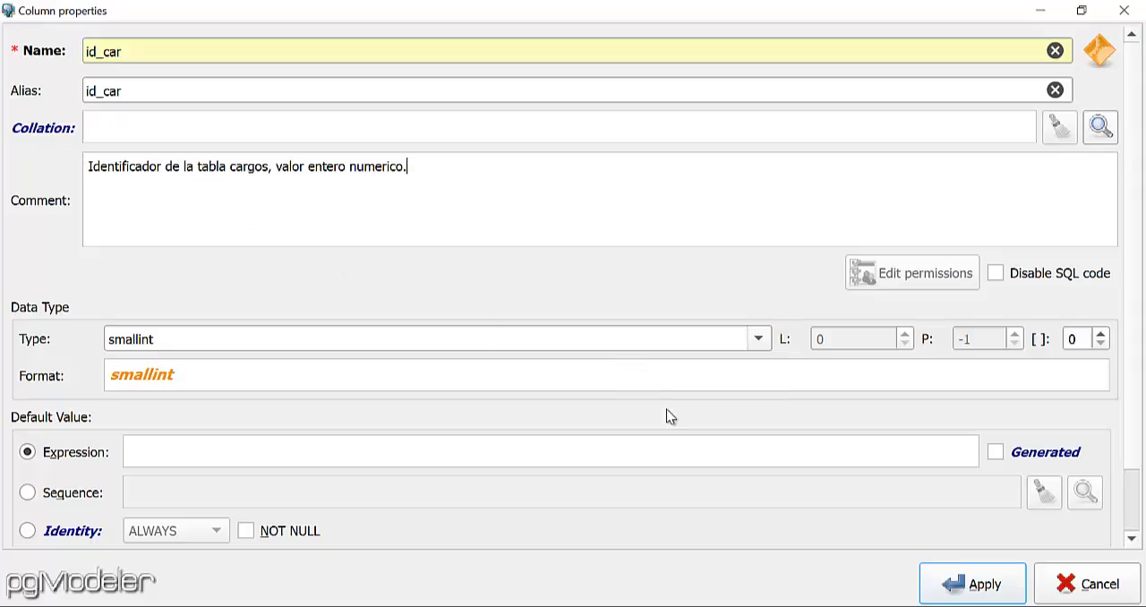
Set the id_car column type to integer, make it NOT NULL, and apply the column.
{"action": "left_click", "coordinate": [755, 344]}
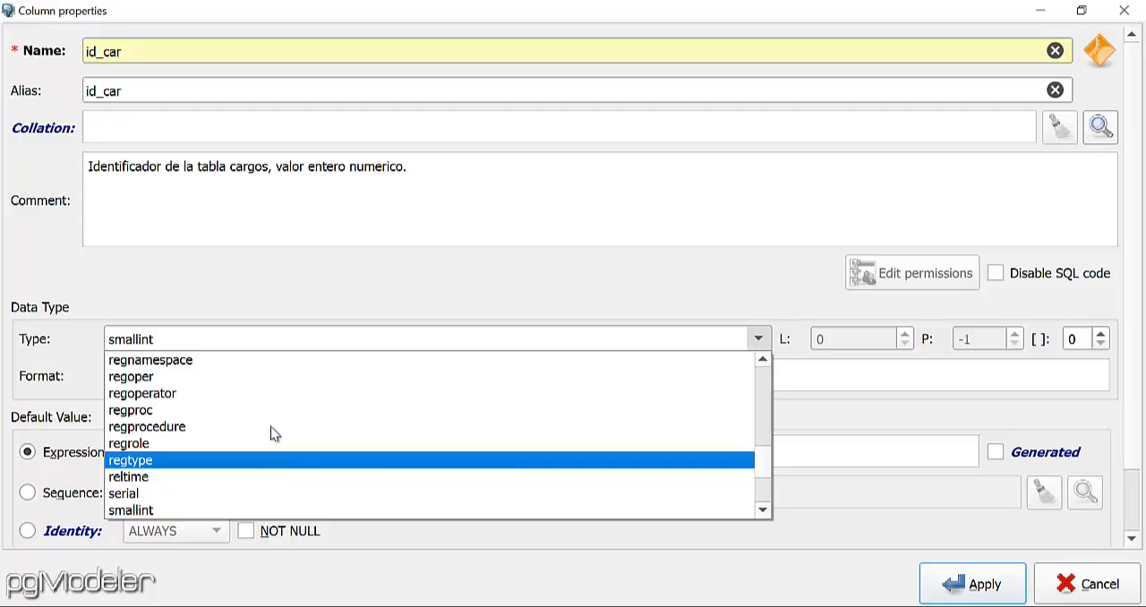
{"action": "key", "text": "i"}
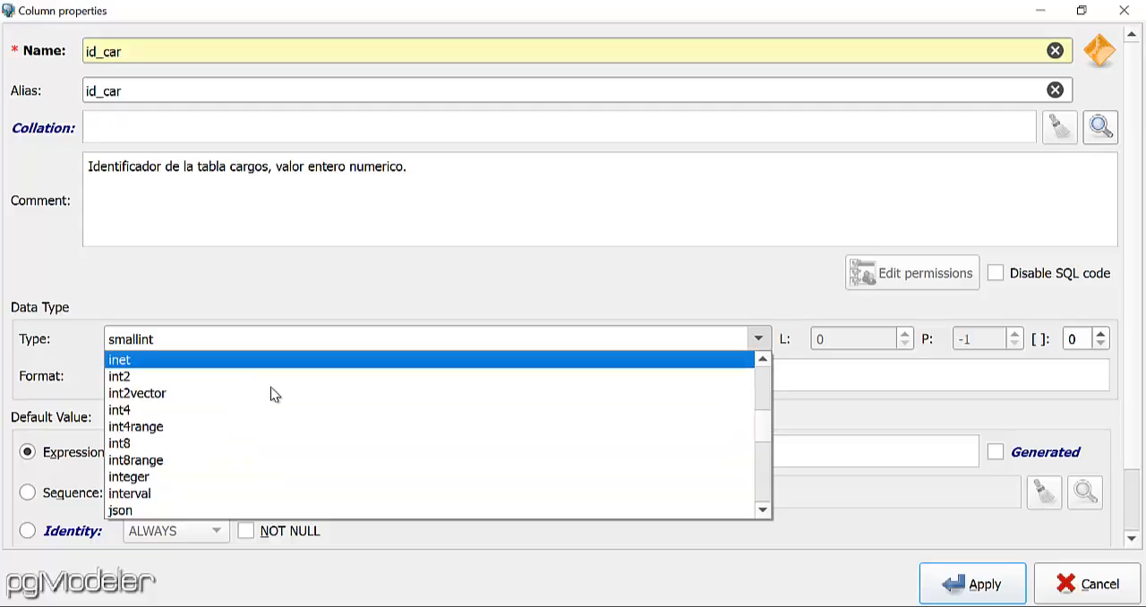
{"action": "left_click", "coordinate": [188, 476]}
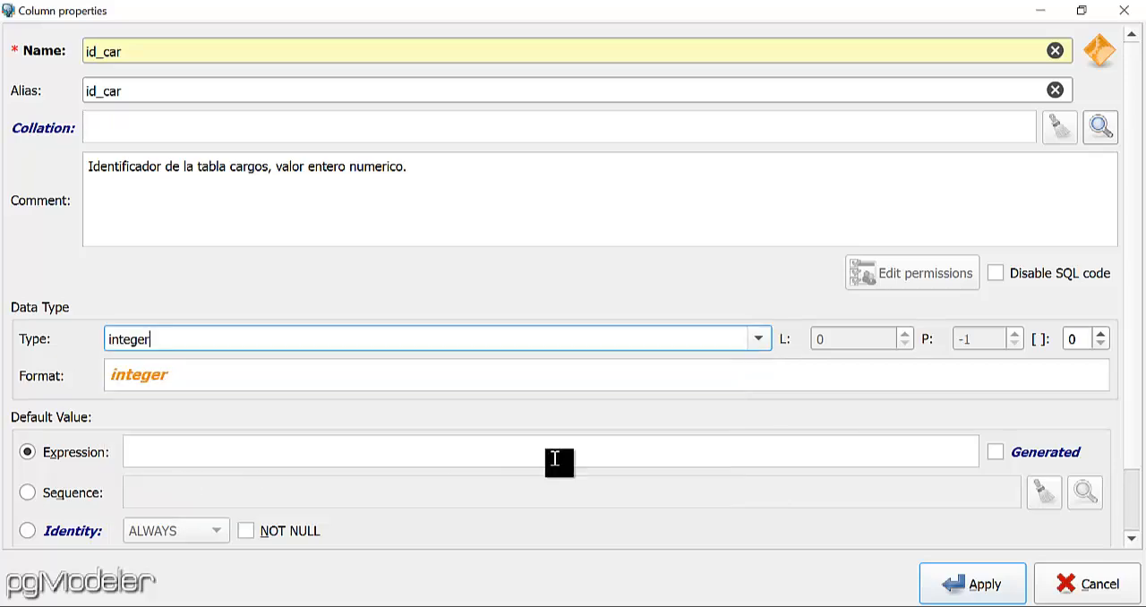
{"action": "left_click", "coordinate": [286, 535]}
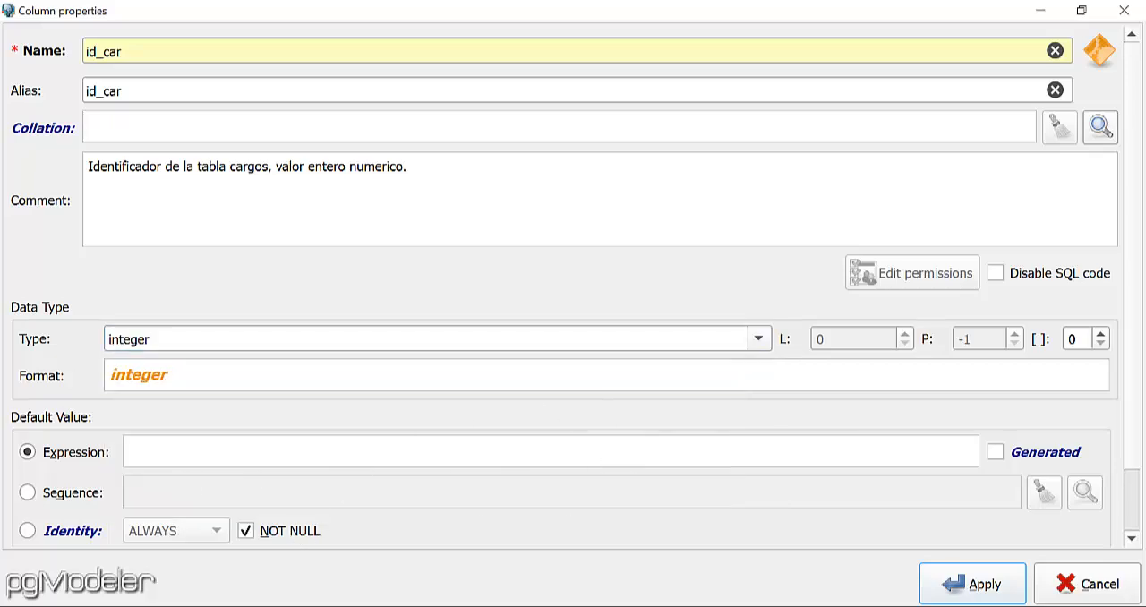
{"action": "left_click", "coordinate": [966, 593]}
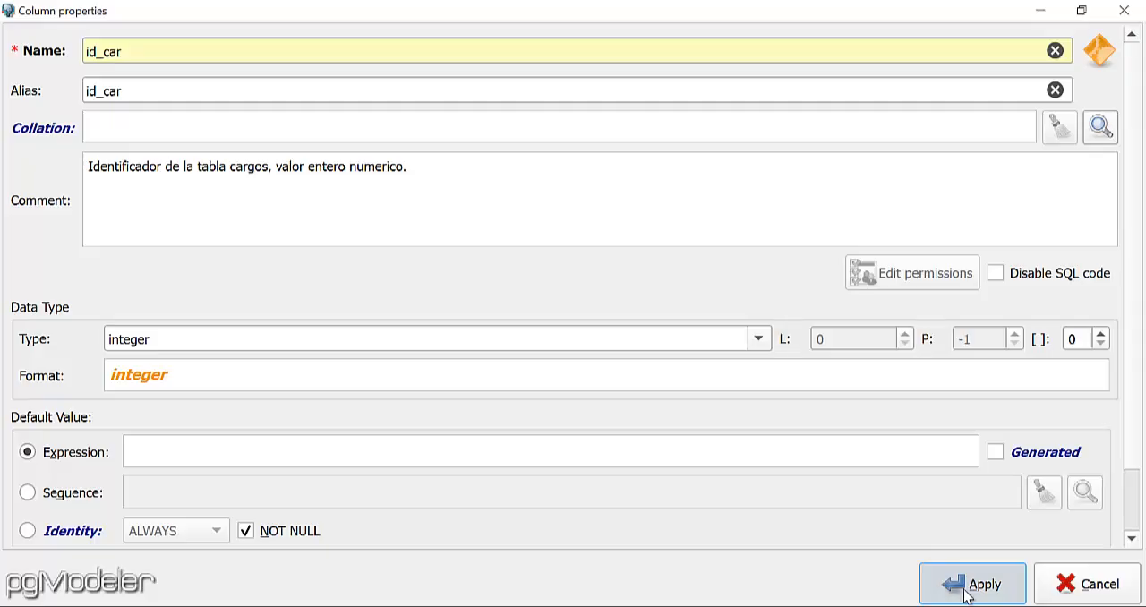
{"action": "left_click", "coordinate": [966, 593]}
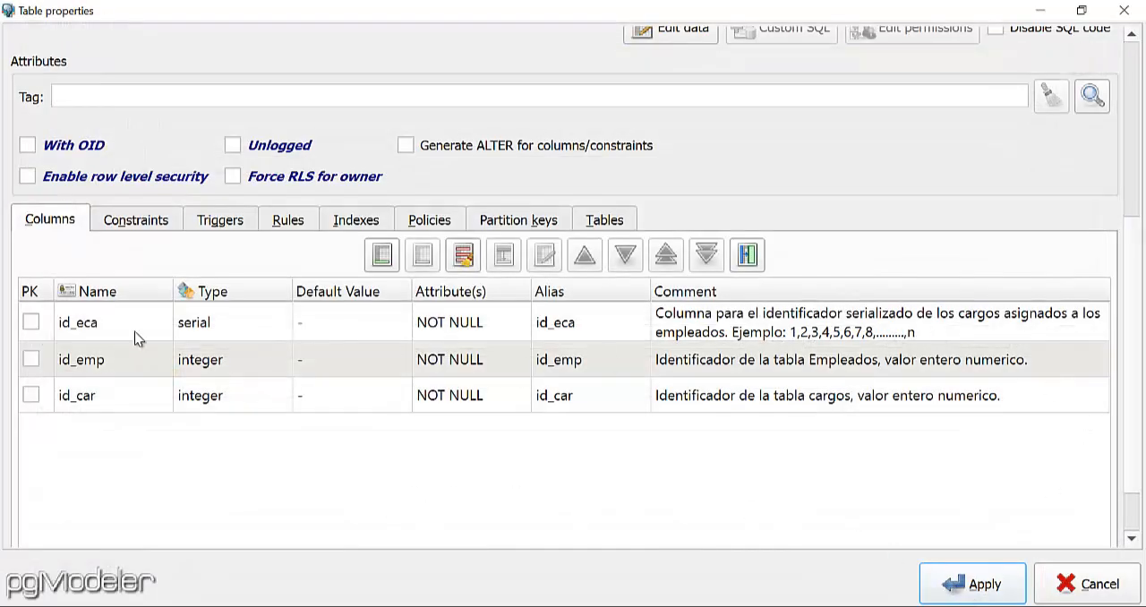
Start a status column in the cargo_empleado table with both its name and alias set to est_eca.
{"action": "left_click", "coordinate": [382, 257]}
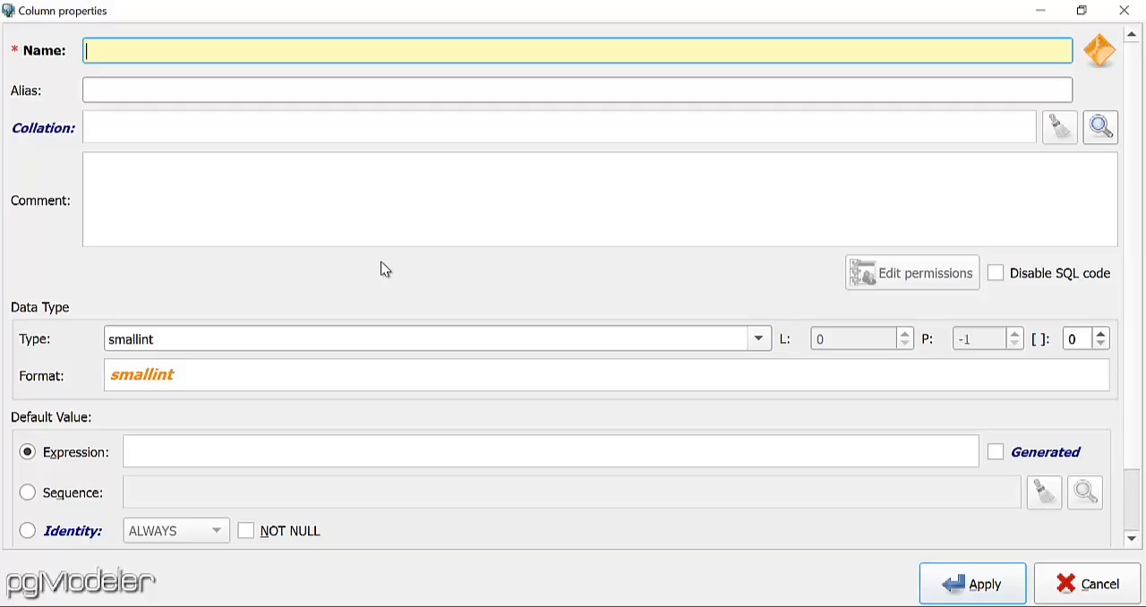
{"action": "type", "text": "est_eca"}
{"action": "left_click_drag", "start_coordinate": [218, 54], "coordinate": [62, 51]}
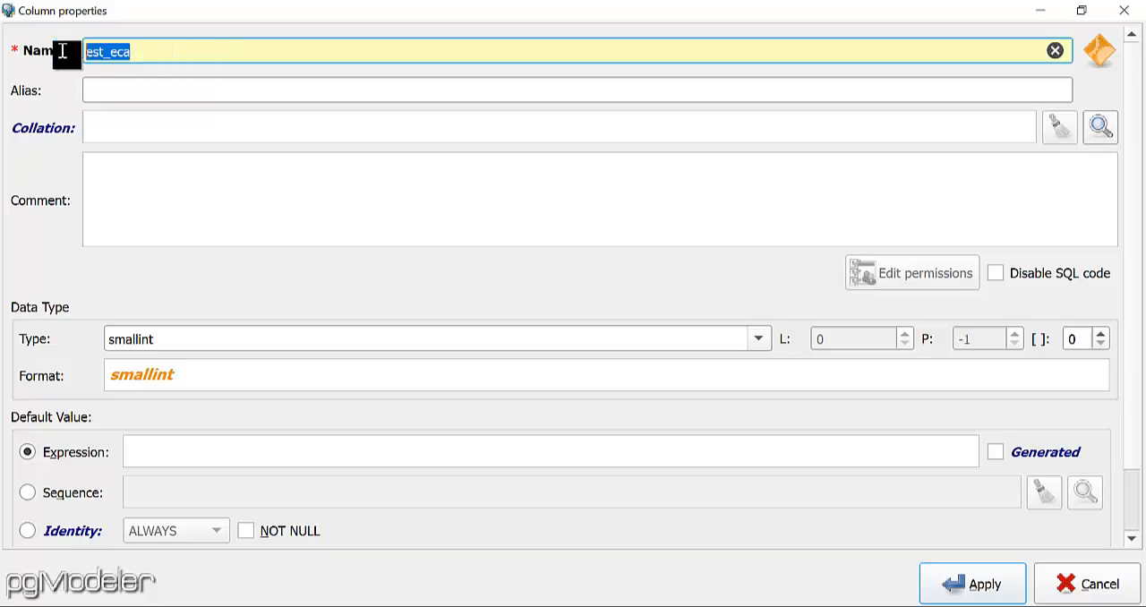
{"action": "key", "text": "ctrl+c"}
{"action": "left_click", "coordinate": [159, 91]}
{"action": "key", "text": "ctrl+v"}
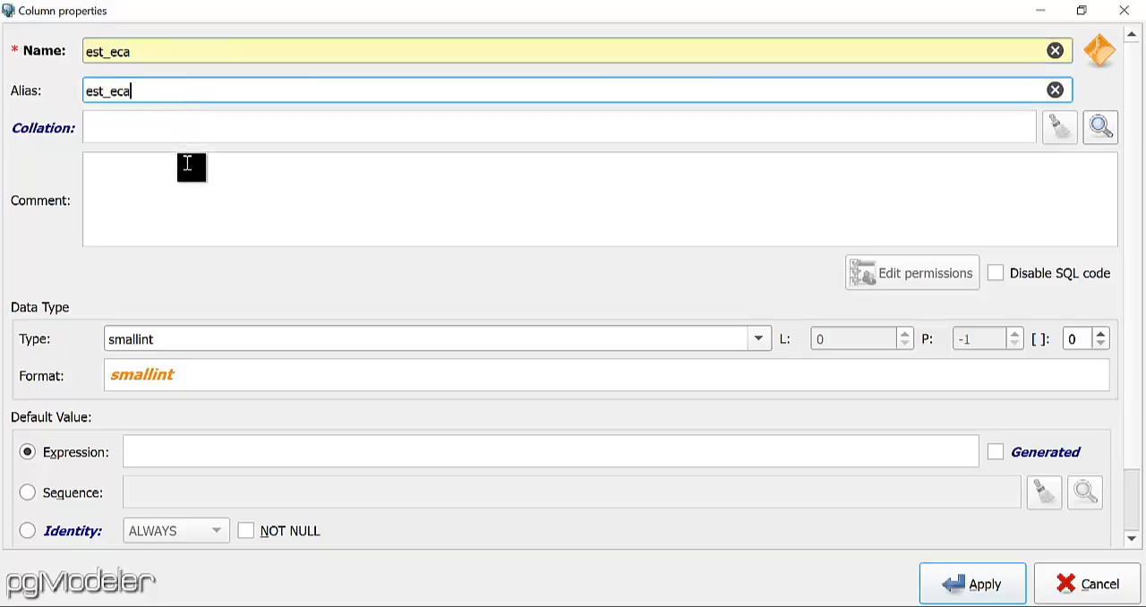
Enter the est_eca column comment "Estatus de la asignacion del cargo al empleado".
{"action": "left_click", "coordinate": [190, 176]}
{"action": "type", "text": "E"}
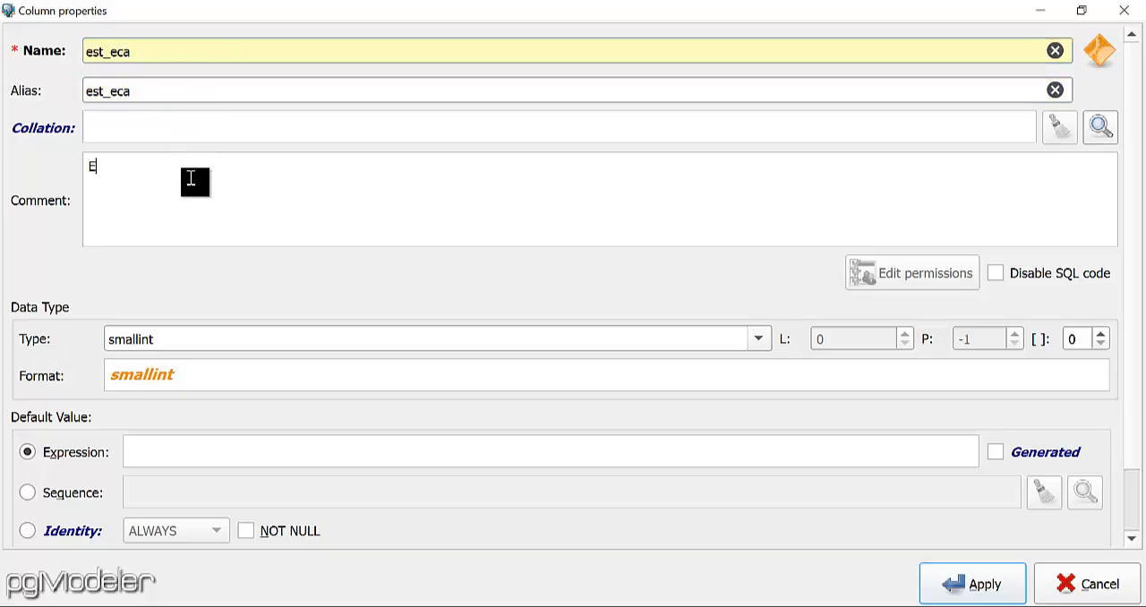
{"action": "type", "text": "status de la asignacion del ca"}
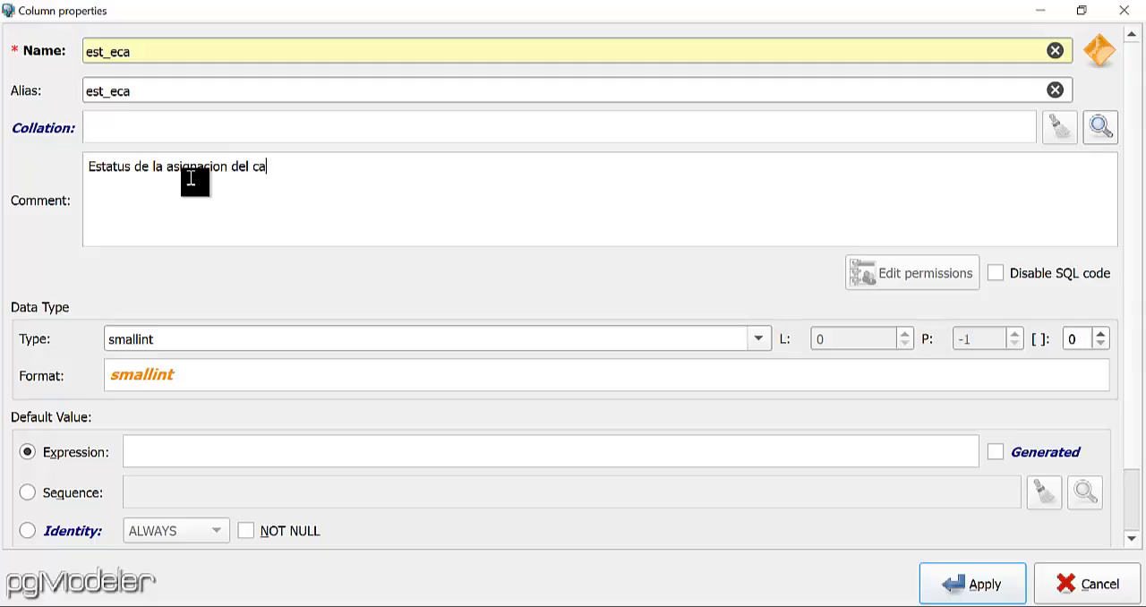
{"action": "type", "text": "rgo al empleado"}
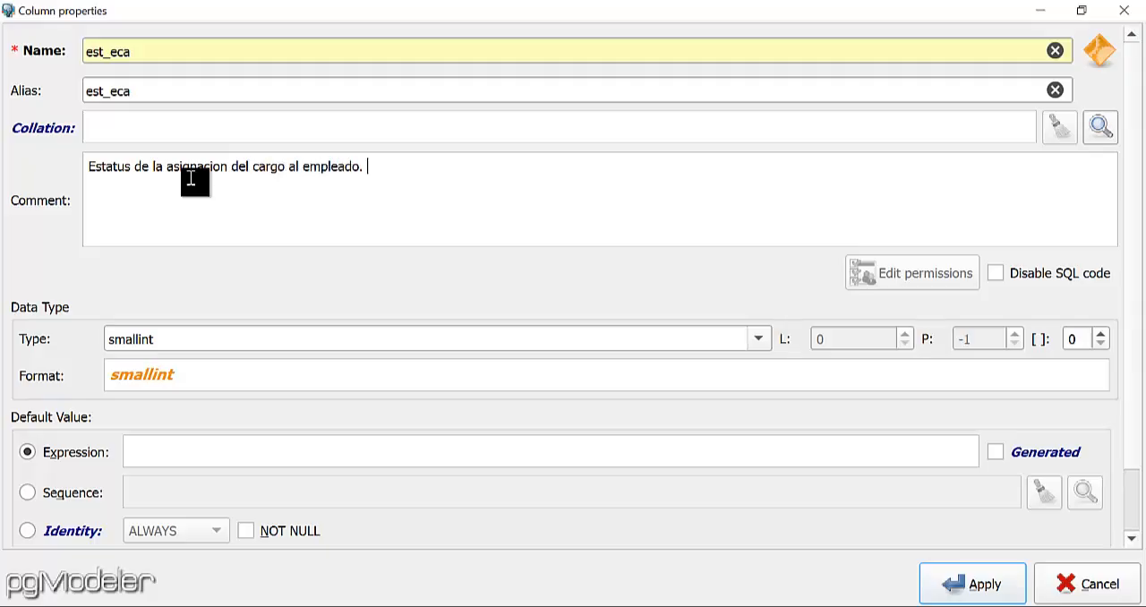
{"action": "type", "text": ". A"}
{"action": "type", "text": "-"}
{"action": "type", "text": "-:"}
{"action": "type", "text": ">"}
{"action": "type", "text": "Activo, I"}
{"action": "type", "text": "-->"}
{"action": "type", "text": " Inactivo"}
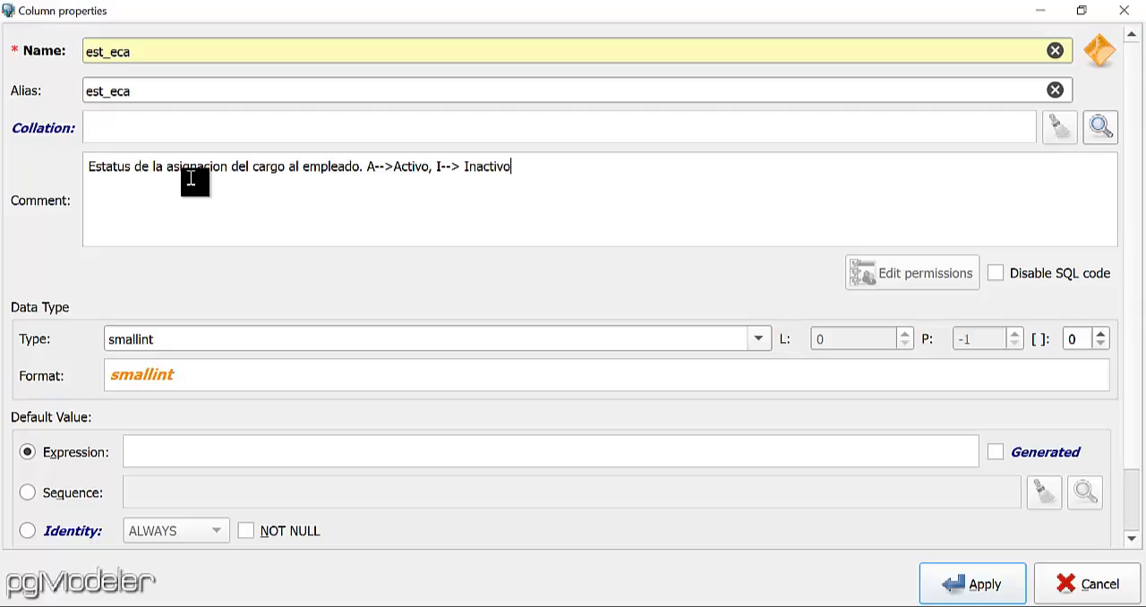
{"action": "type", "text": "ejemplo"}
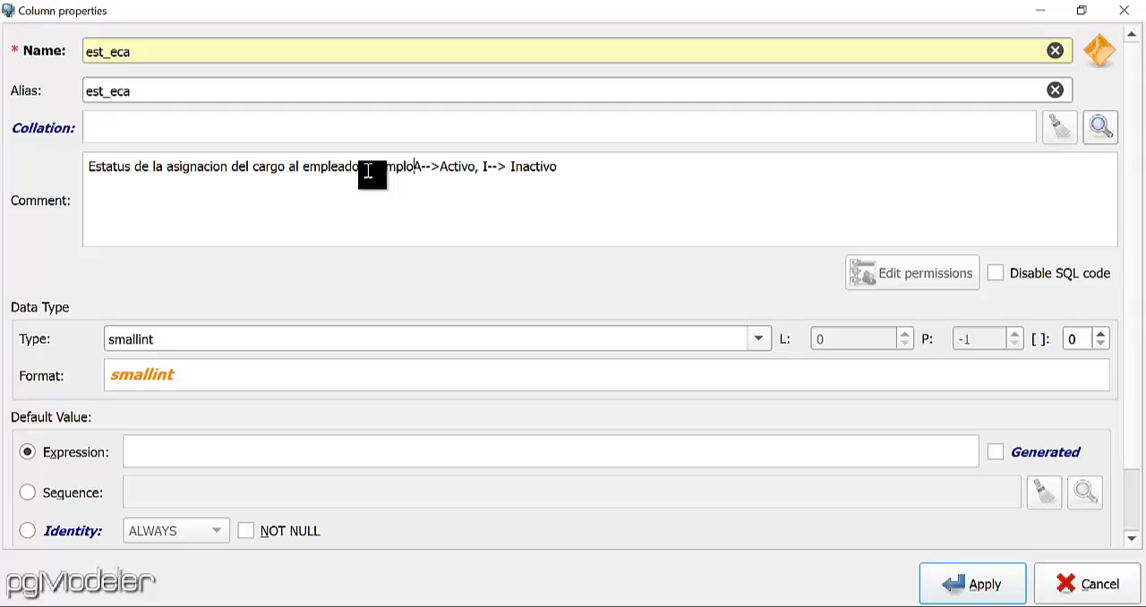
{"action": "type", "text": ":"}
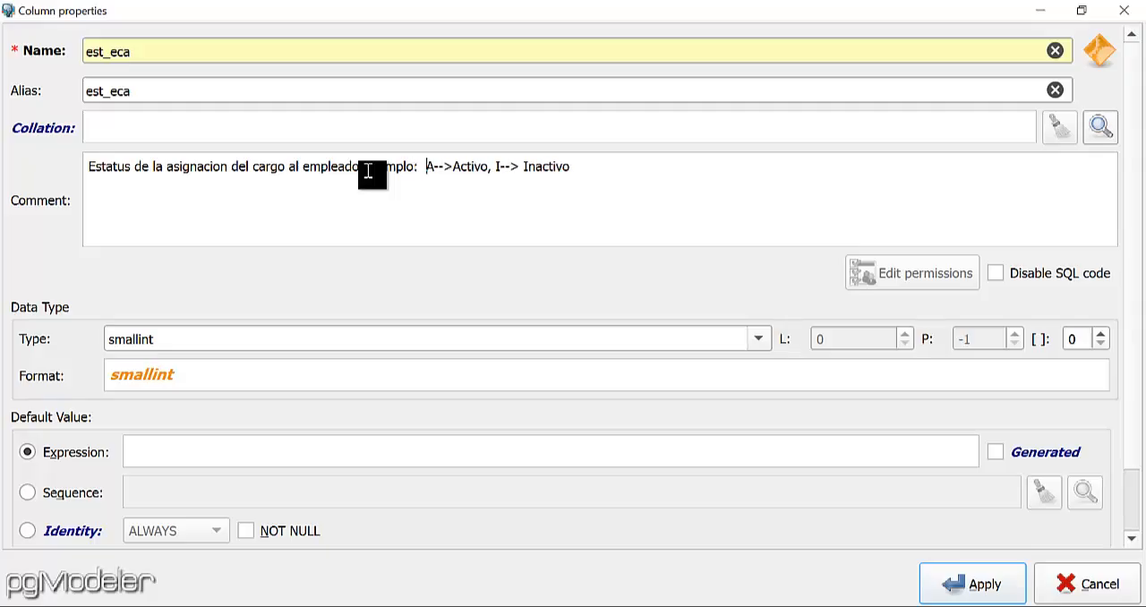
Set the est_eca column type to char with length 1, make it NOT NULL, and apply the column.
{"action": "left_click", "coordinate": [755, 340]}
{"action": "scroll", "coordinate": [427, 427], "scroll_direction": "up", "scroll_amount": 10}
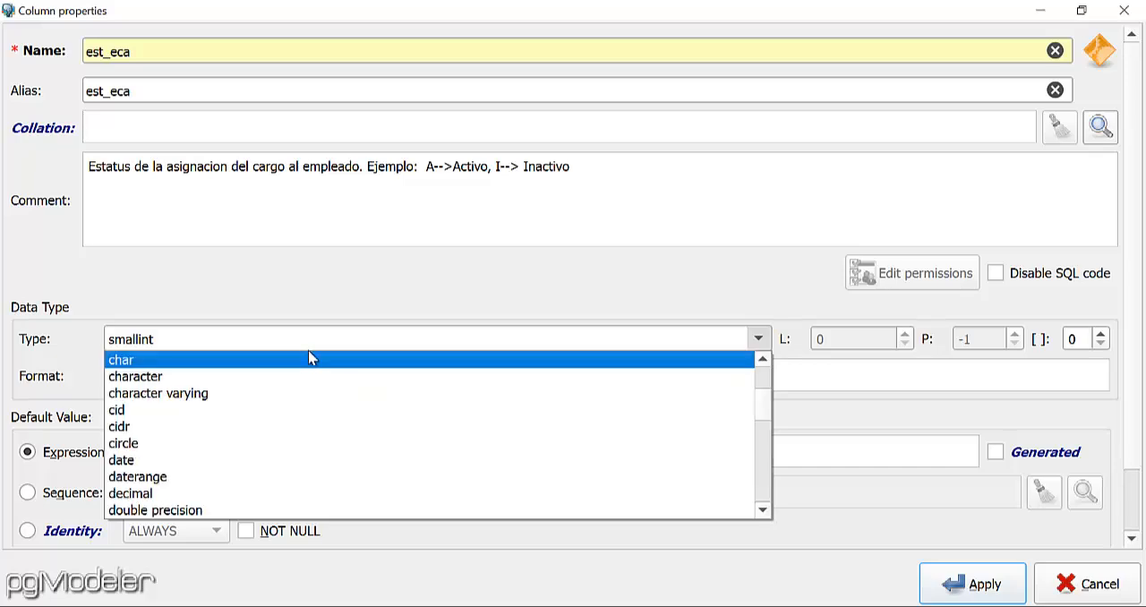
{"action": "left_click", "coordinate": [310, 359]}
{"action": "left_click", "coordinate": [280, 536]}
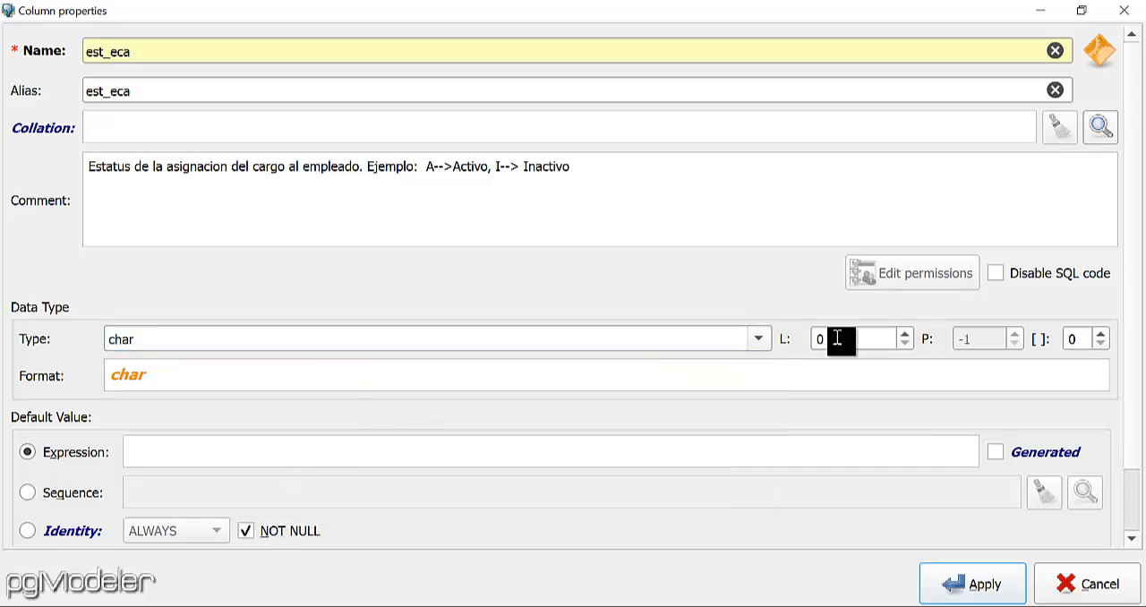
{"action": "scroll", "coordinate": [836, 338], "scroll_direction": "up", "scroll_amount": 1}
{"action": "left_click", "coordinate": [978, 586]}
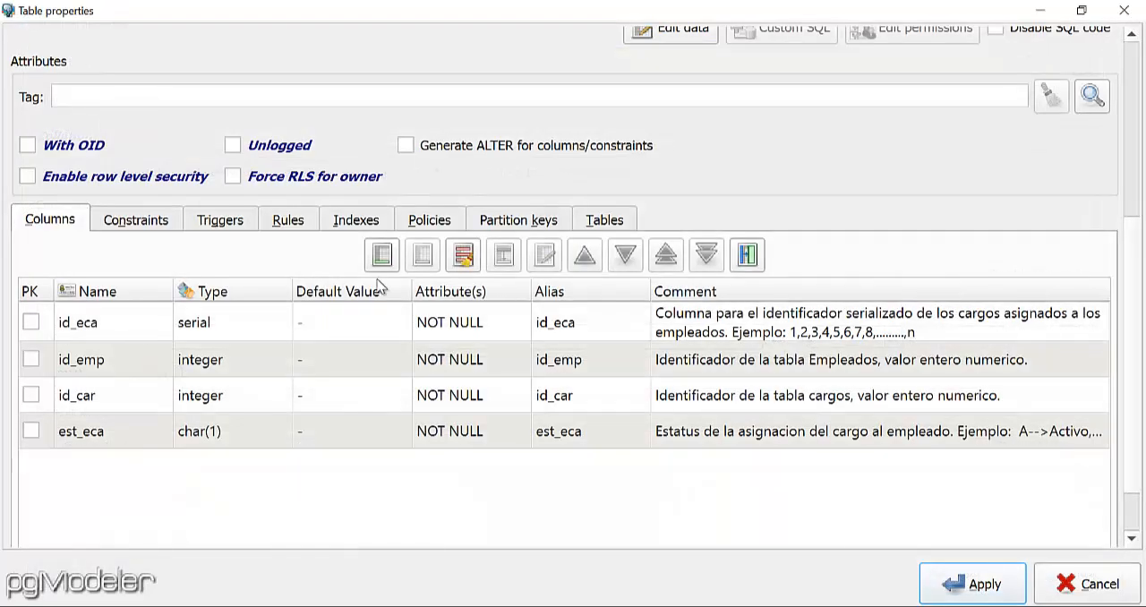
Start a date column in the cargo_empleado table with both its name and alias set to fec_eca.
{"action": "left_click", "coordinate": [382, 256]}
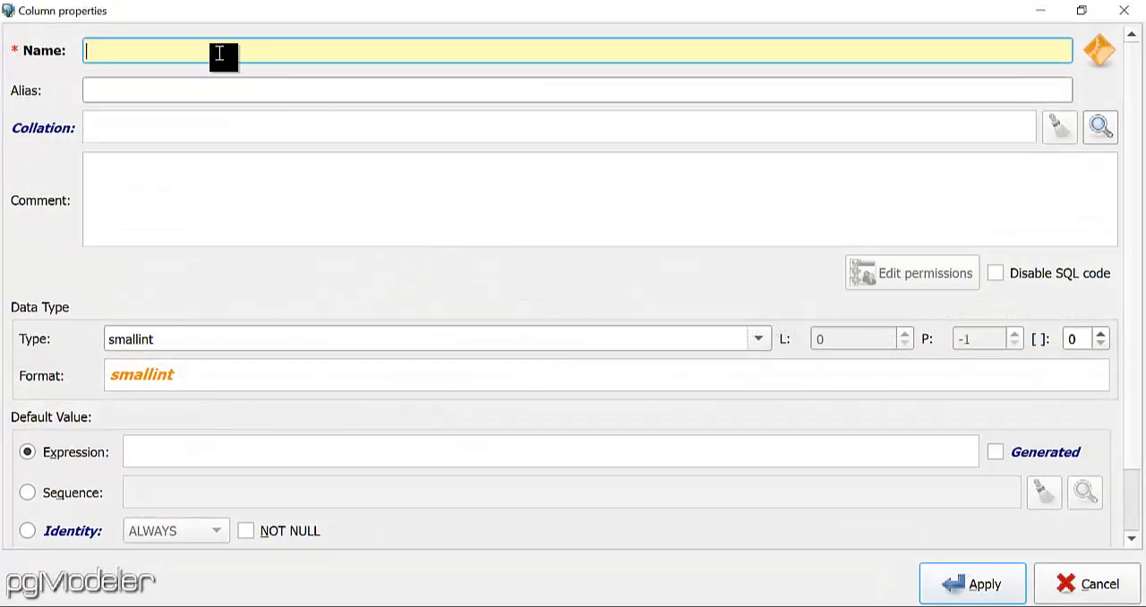
{"action": "type", "text": "fec_eca"}
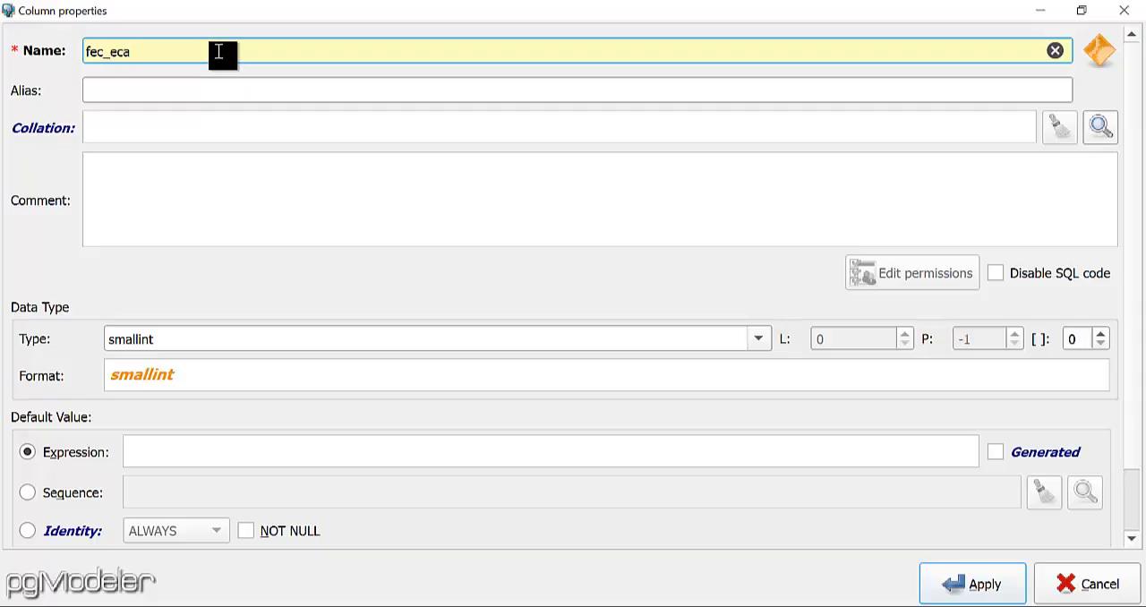
{"action": "left_click_drag", "start_coordinate": [223, 51], "coordinate": [90, 44]}
{"action": "key", "text": "ctrl+c"}
{"action": "left_click", "coordinate": [120, 91]}
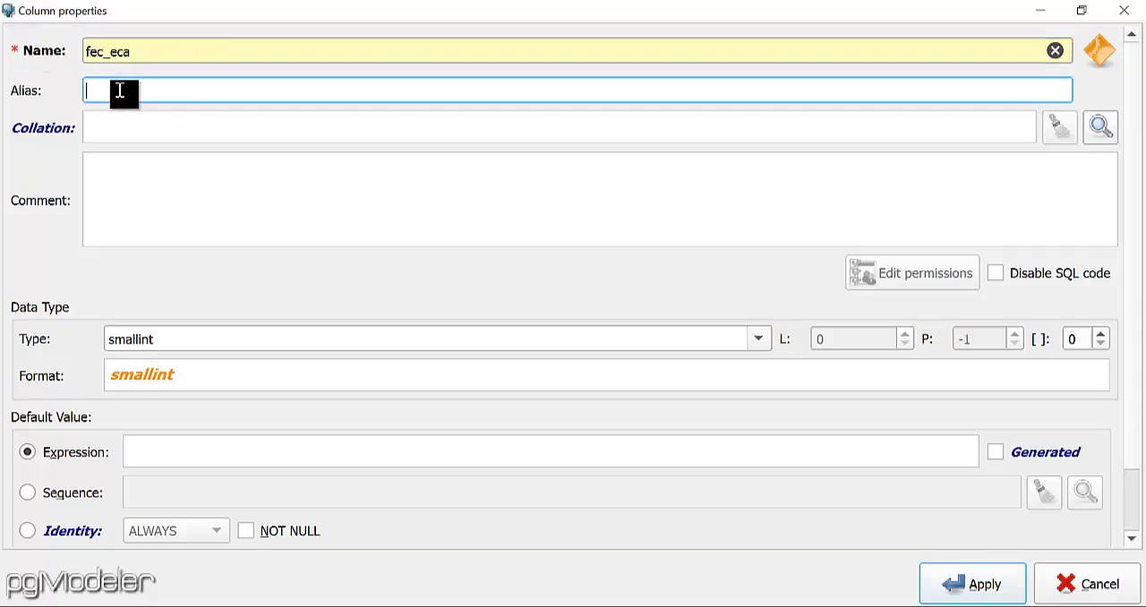
{"action": "key", "text": "ctrl+v"}
Enter the fec_eca column comment "Fecha de la asignacion del cargo al empleado".
{"action": "left_click", "coordinate": [154, 174]}
{"action": "type", "text": "Fe"}
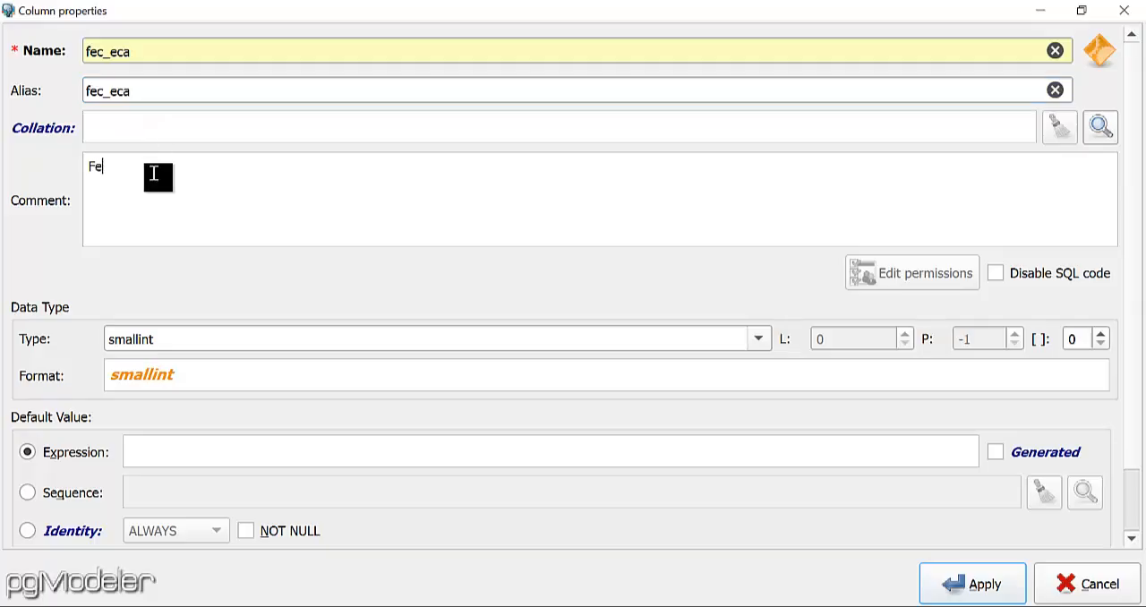
{"action": "type", "text": "cha de la asignacion del c"}
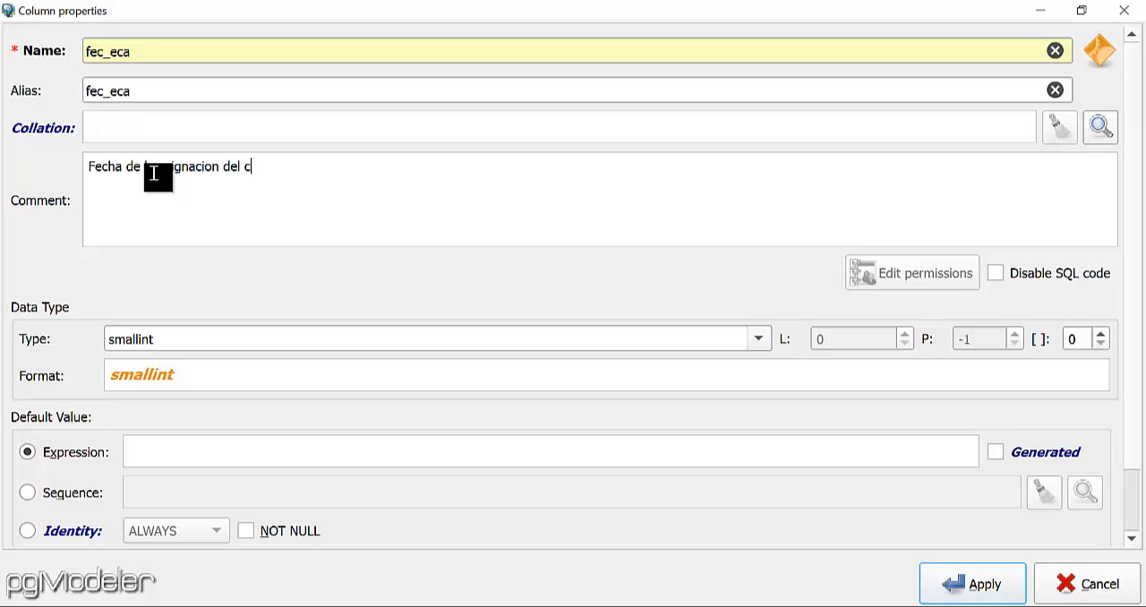
{"action": "type", "text": "argo al empleado"}
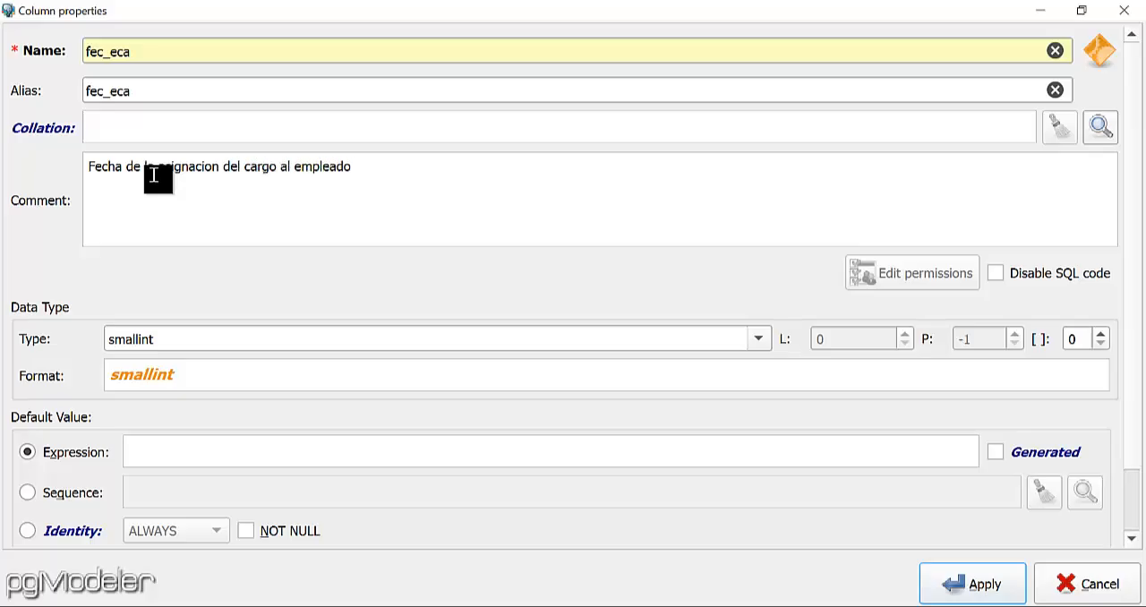
{"action": "type", "text": ". Ejemplo"}
Extend the fec_eca column comment with ". Ejemplo: 25-09-2021".
{"action": "type", "text": ": 25-08"}
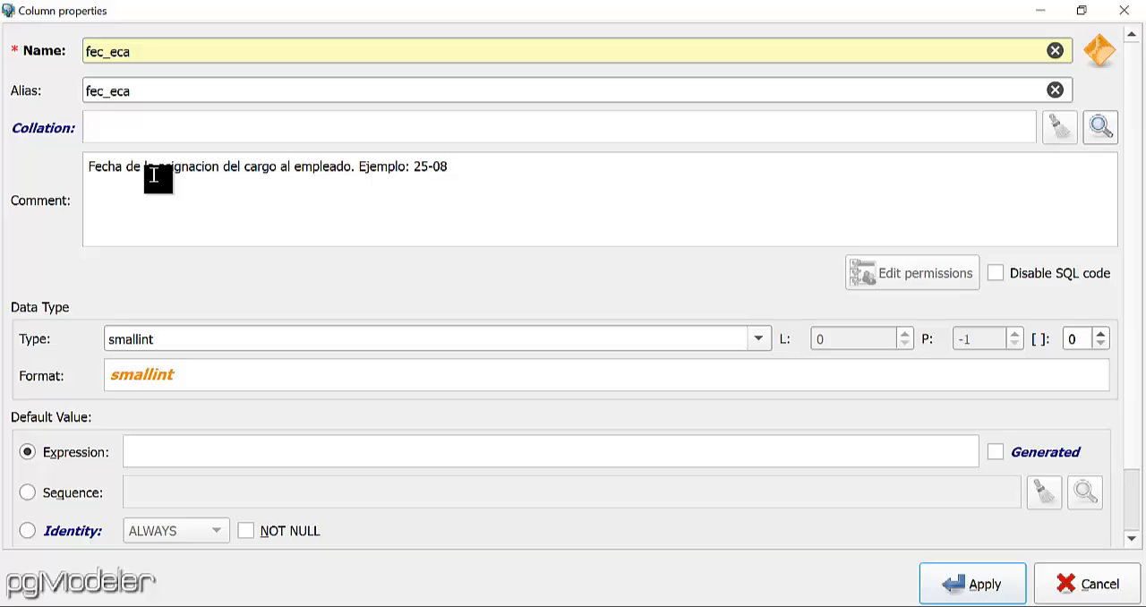
{"action": "key", "text": "BackSpace"}
{"action": "type", "text": "9"}
{"action": "type", "text": "-"}
{"action": "type", "text": "20"}
{"action": "type", "text": "20"}
{"action": "type", "text": "1"}
Set the fec_eca column type to date, make it NOT NULL, and apply the column.
{"action": "left_click", "coordinate": [761, 340]}
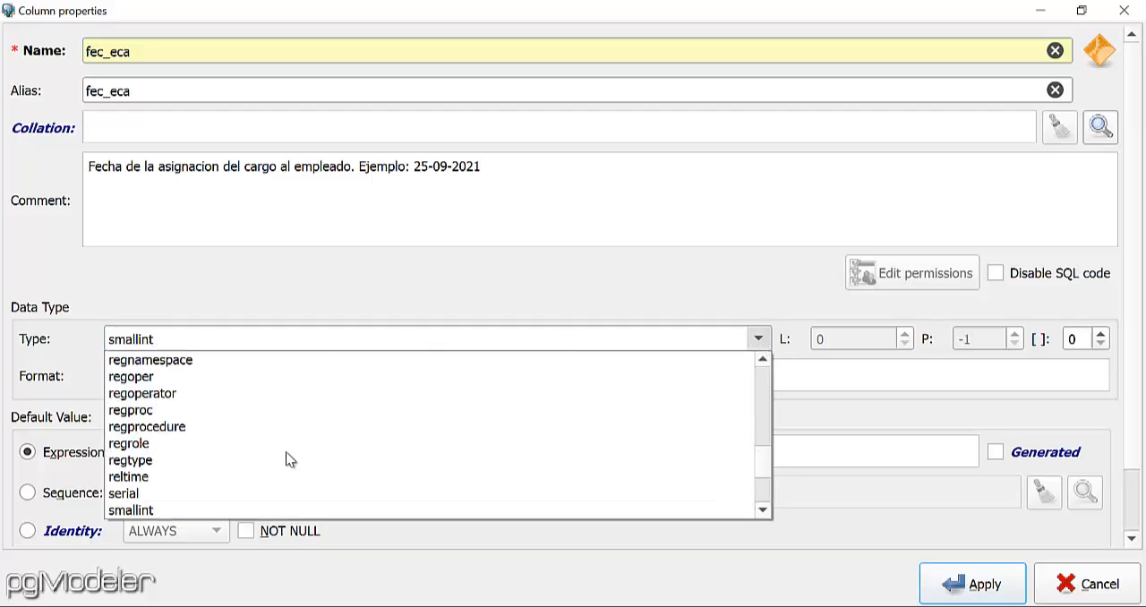
{"action": "key", "text": "d"}
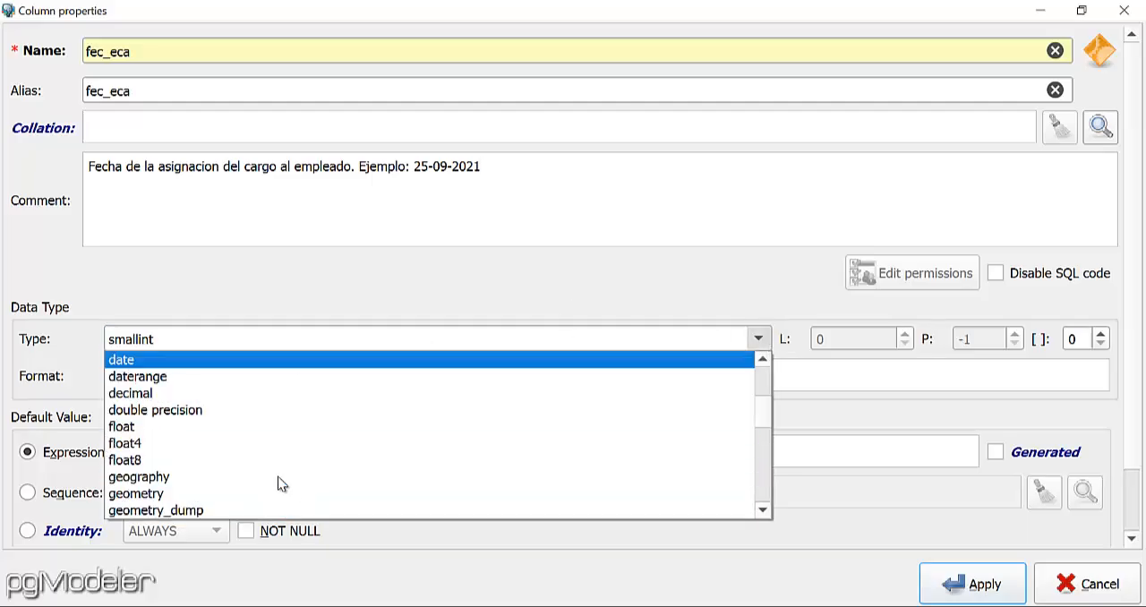
{"action": "left_click", "coordinate": [230, 359]}
{"action": "left_click", "coordinate": [248, 532]}
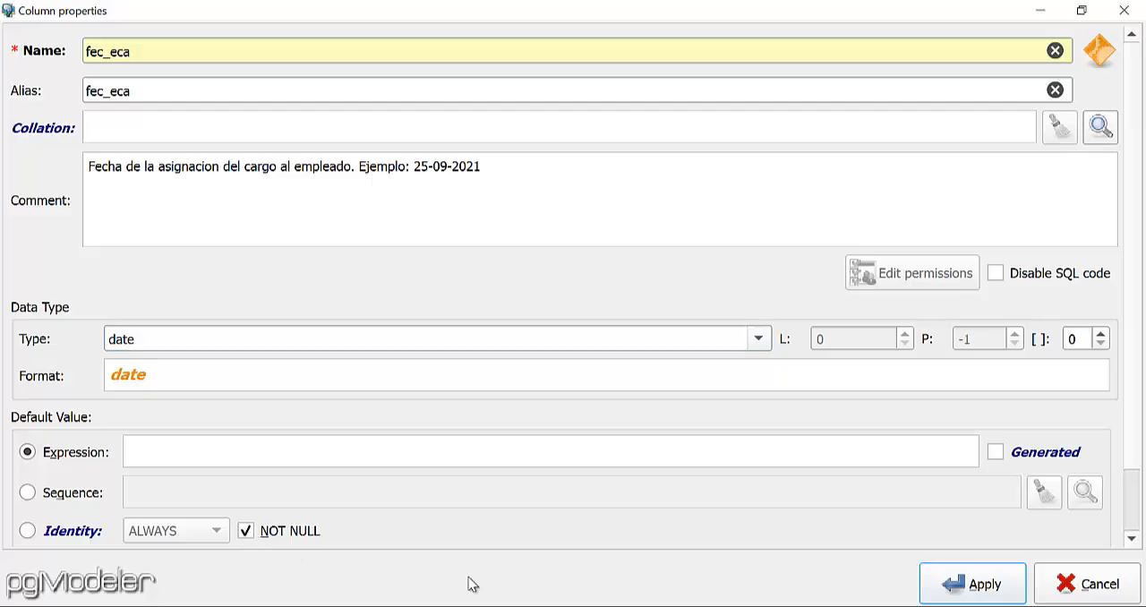
{"action": "left_click", "coordinate": [959, 584]}
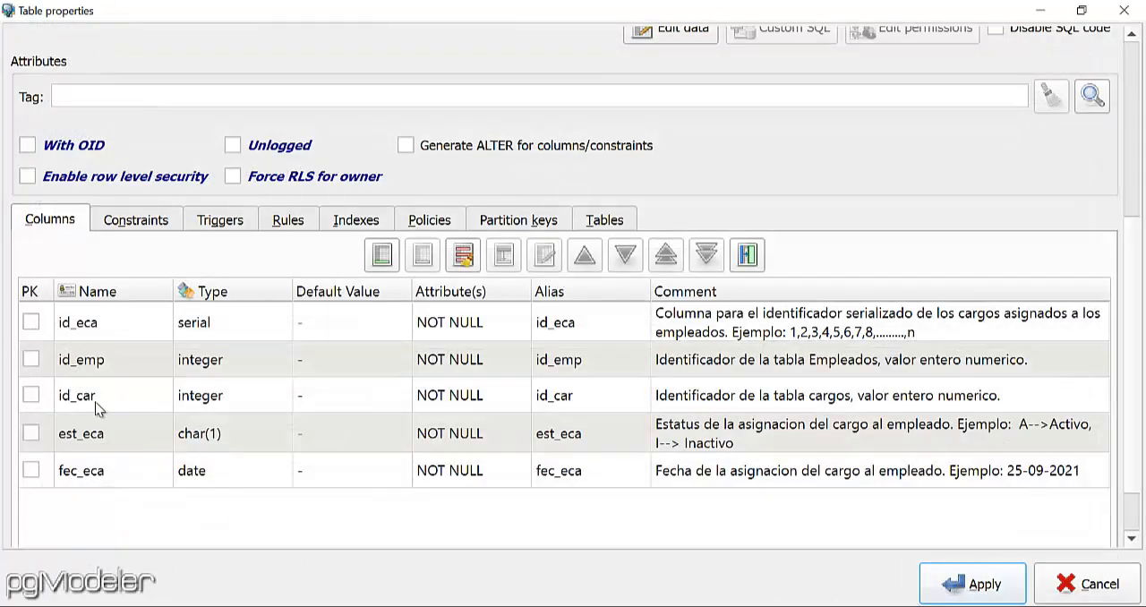
Move the fec_eca column above est_eca and apply the cargo_empleado table properties.
{"action": "left_click", "coordinate": [108, 476]}
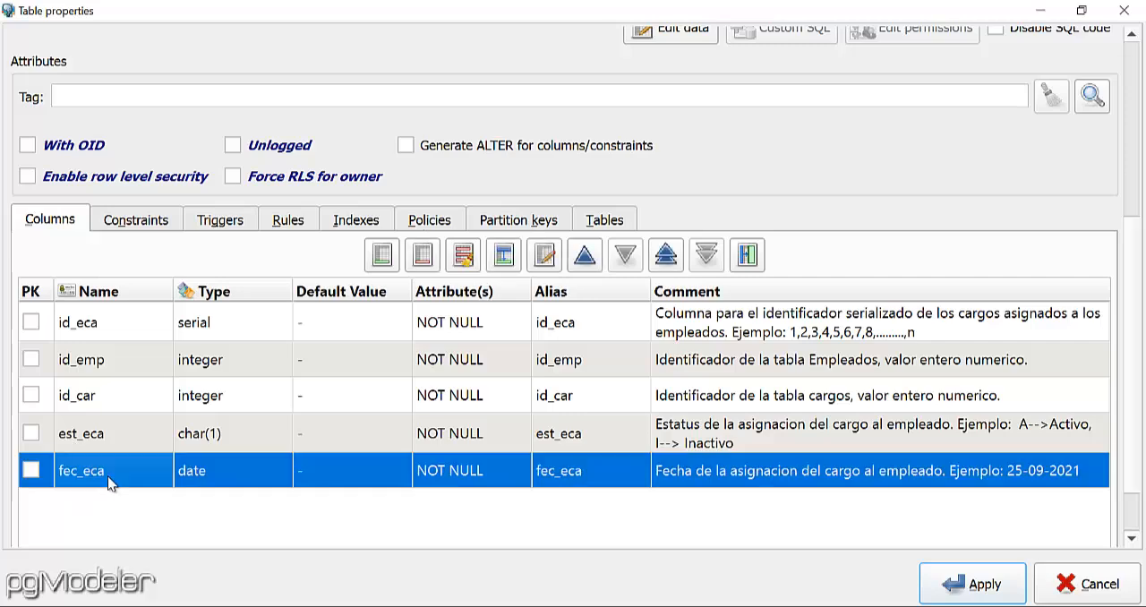
{"action": "left_click", "coordinate": [583, 257]}
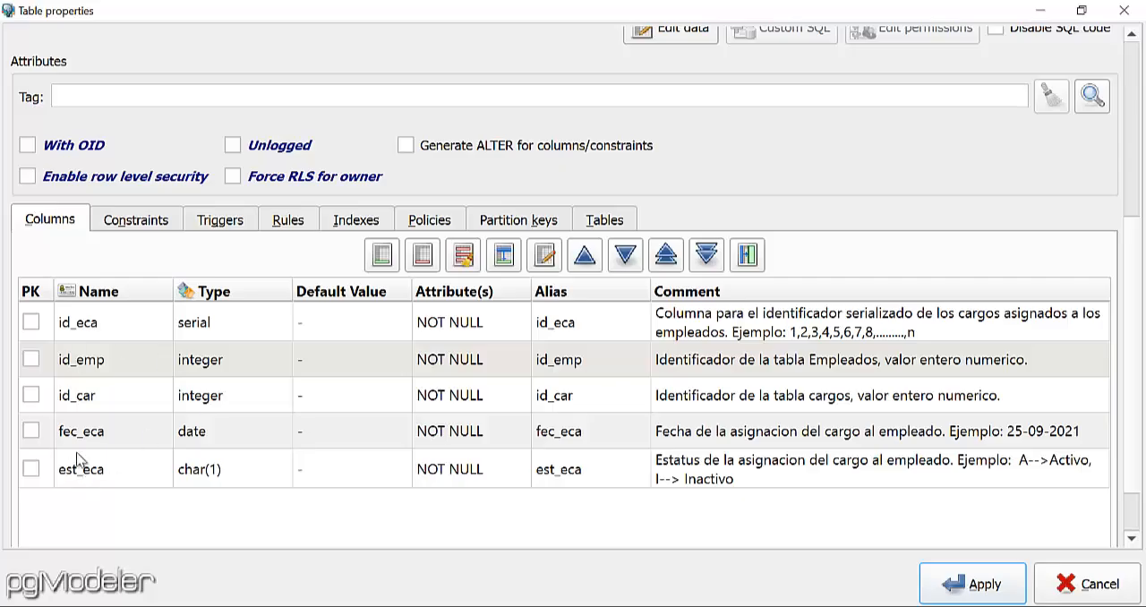
{"action": "left_click", "coordinate": [967, 586]}
Reposition the cargo_empleado table beneath the cargos table at about x 380, y 220, and deselect it.
{"action": "left_click_drag", "start_coordinate": [541, 252], "coordinate": [601, 352]}
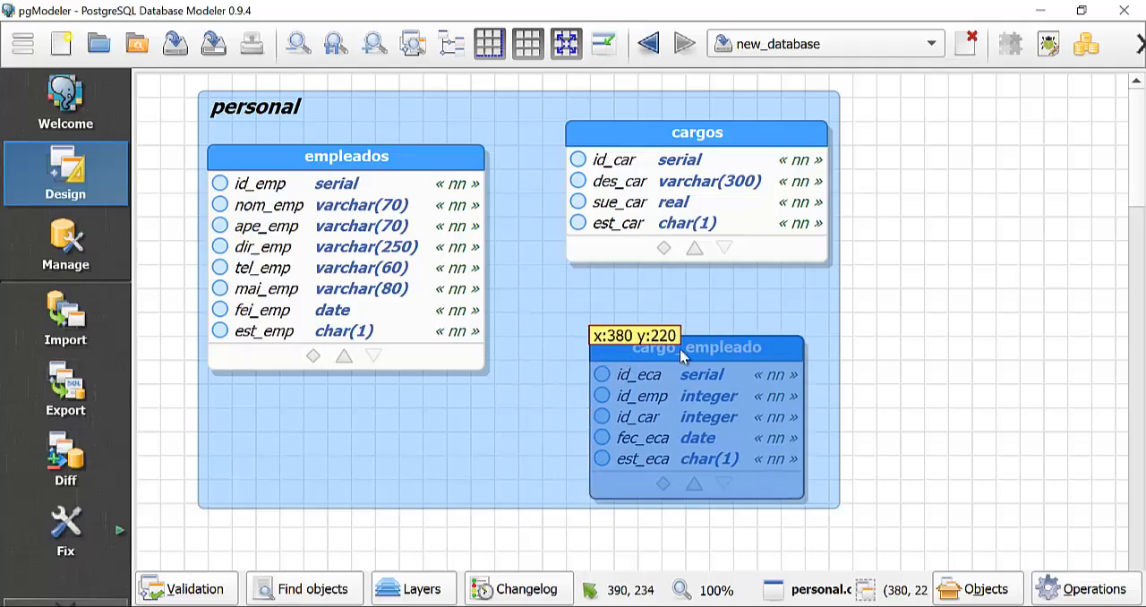
{"action": "left_click", "coordinate": [931, 306]}
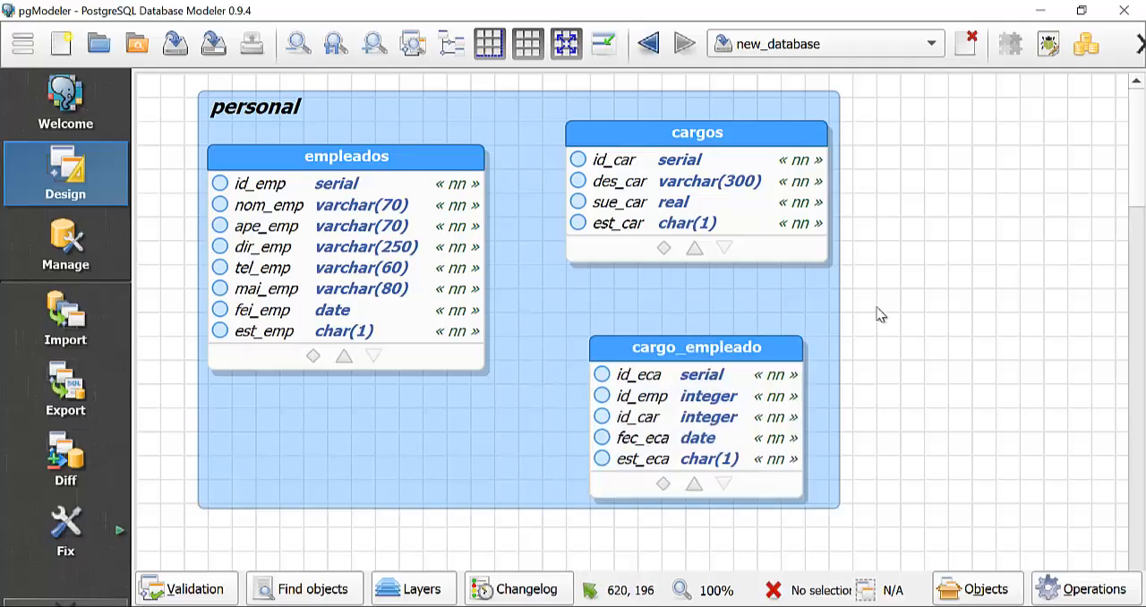